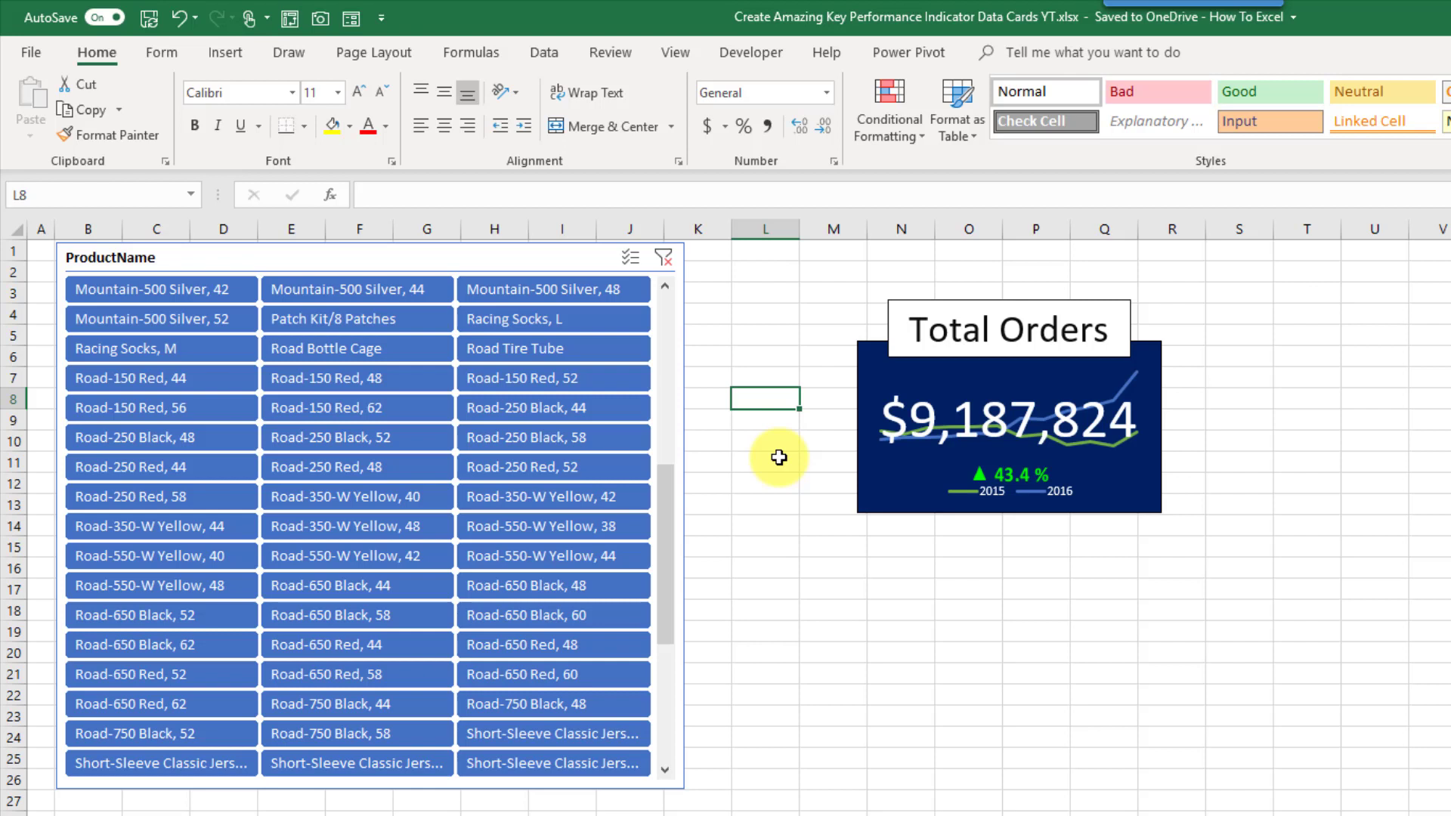
# Filter the Total Orders card with the ProductName slicer, first to the Road-350-W and Road-550-W Yellow models, and finally to the Road-650 Black models
pyautogui.click(778, 458)
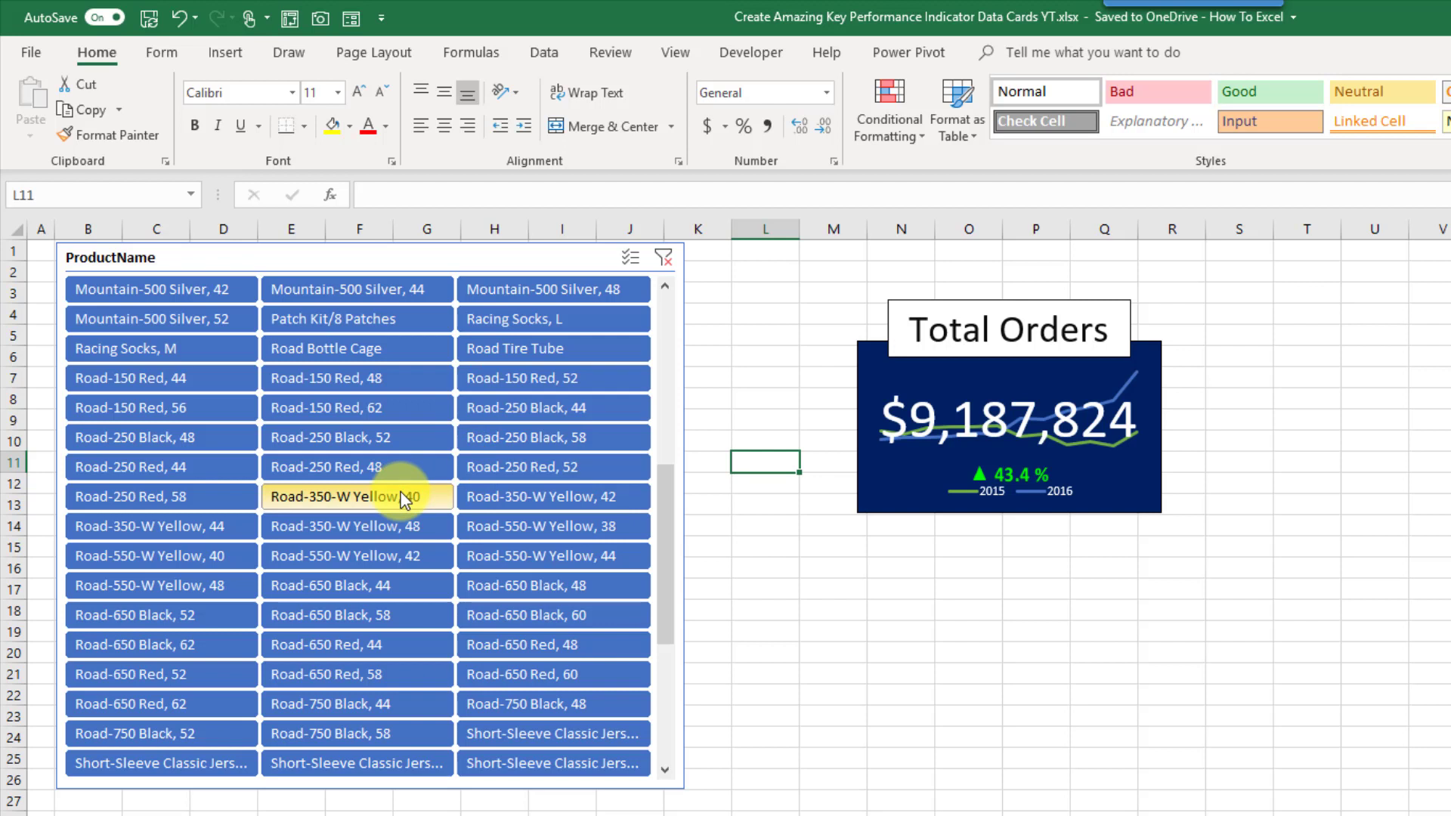
pyautogui.moveTo(401, 492); pyautogui.dragTo(206, 578)
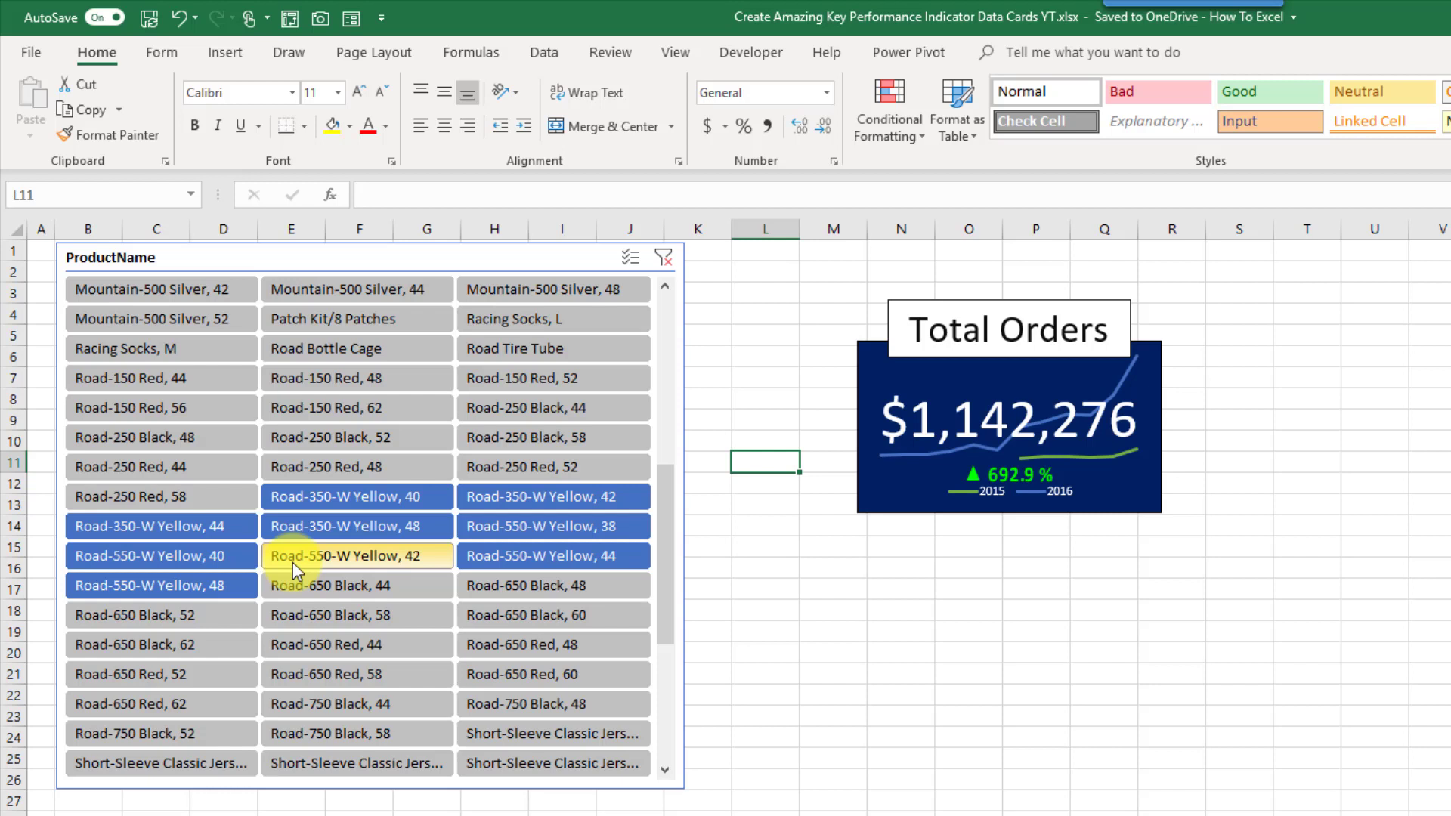
pyautogui.click(333, 577)
pyautogui.moveTo(420, 579); pyautogui.dragTo(226, 649)
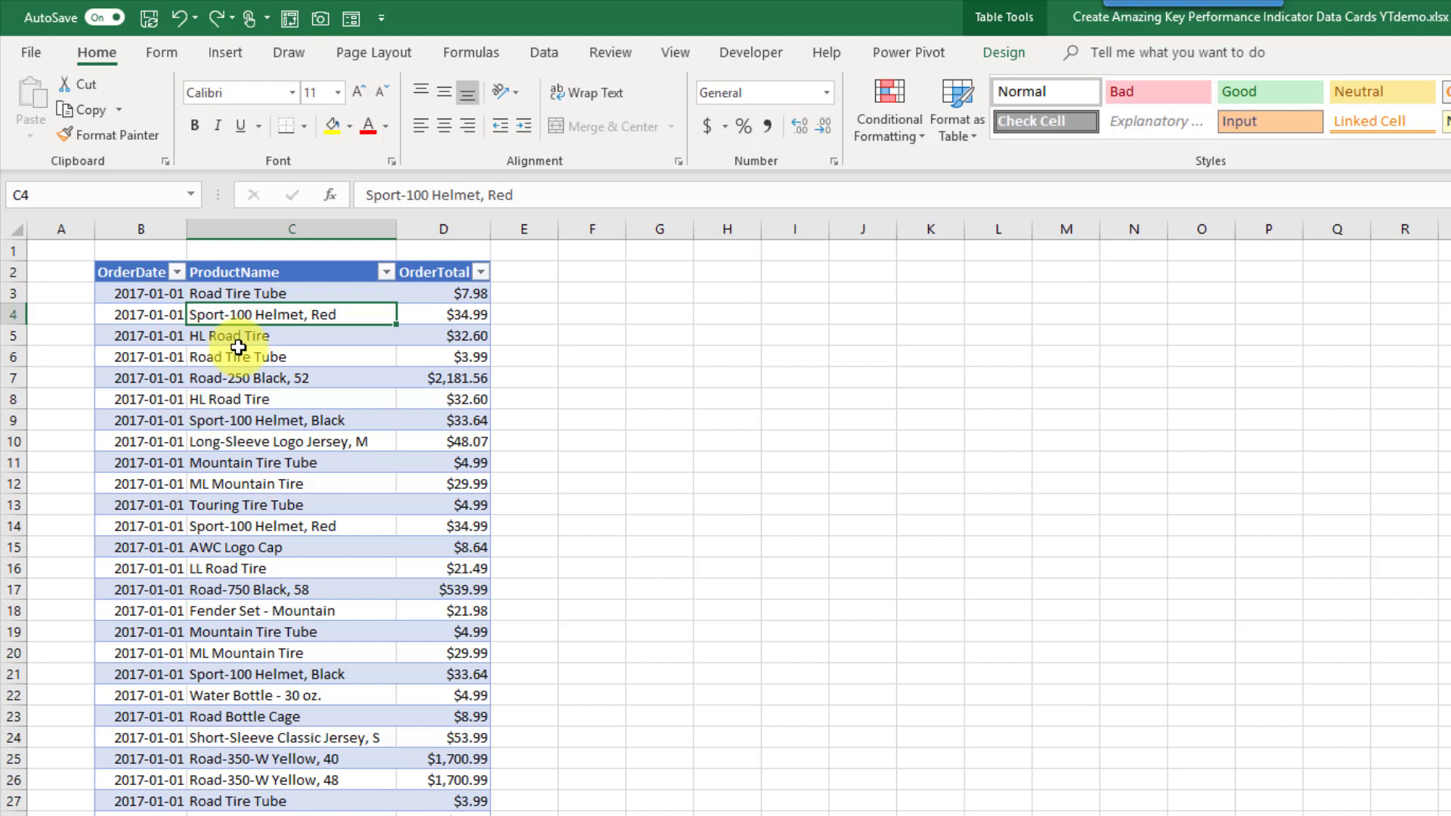
# Examine the OrderDate, ProductName and OrderTotal columns of the order table in the demo workbook
pyautogui.click(151, 261)
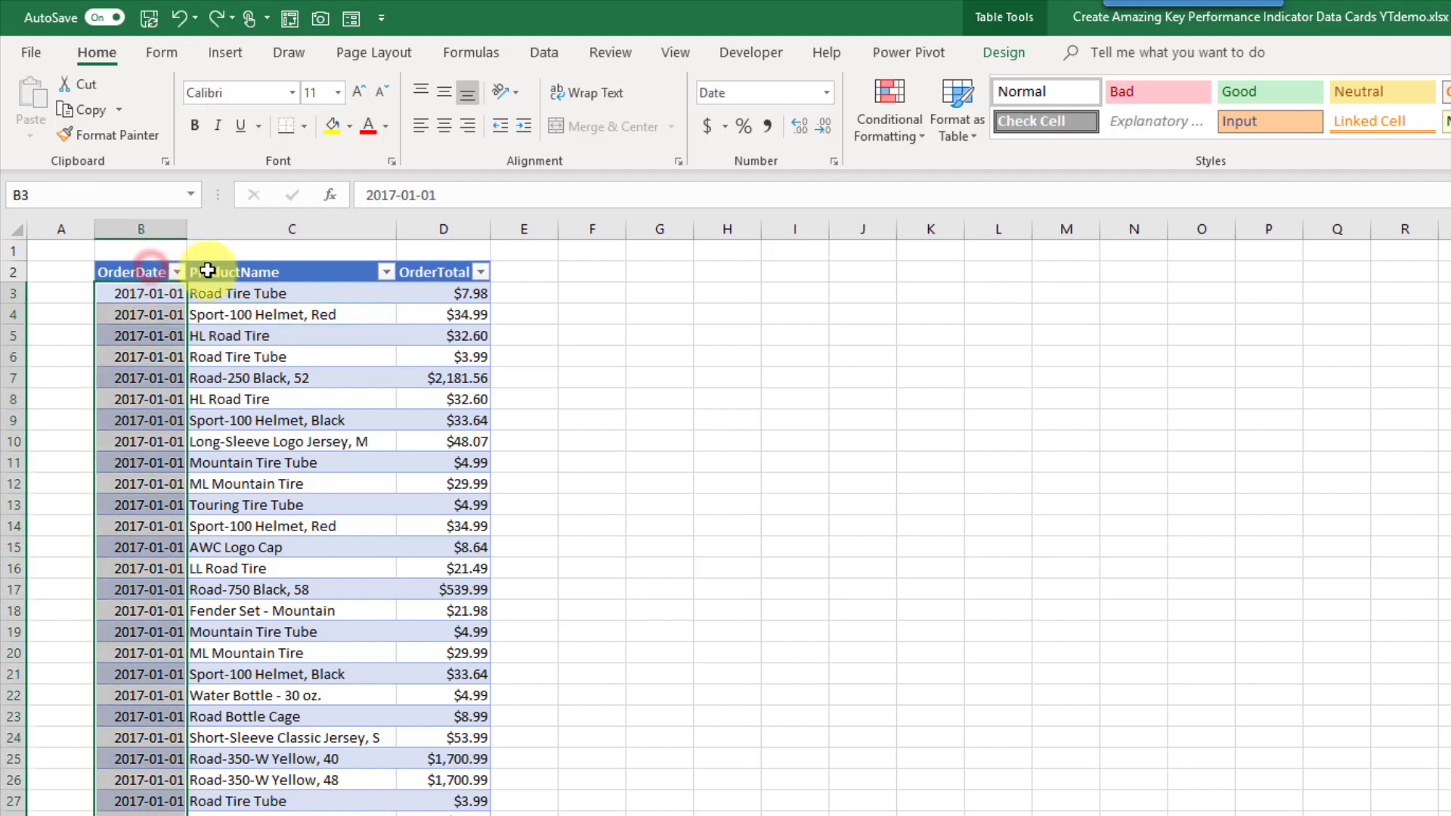
pyautogui.click(261, 263)
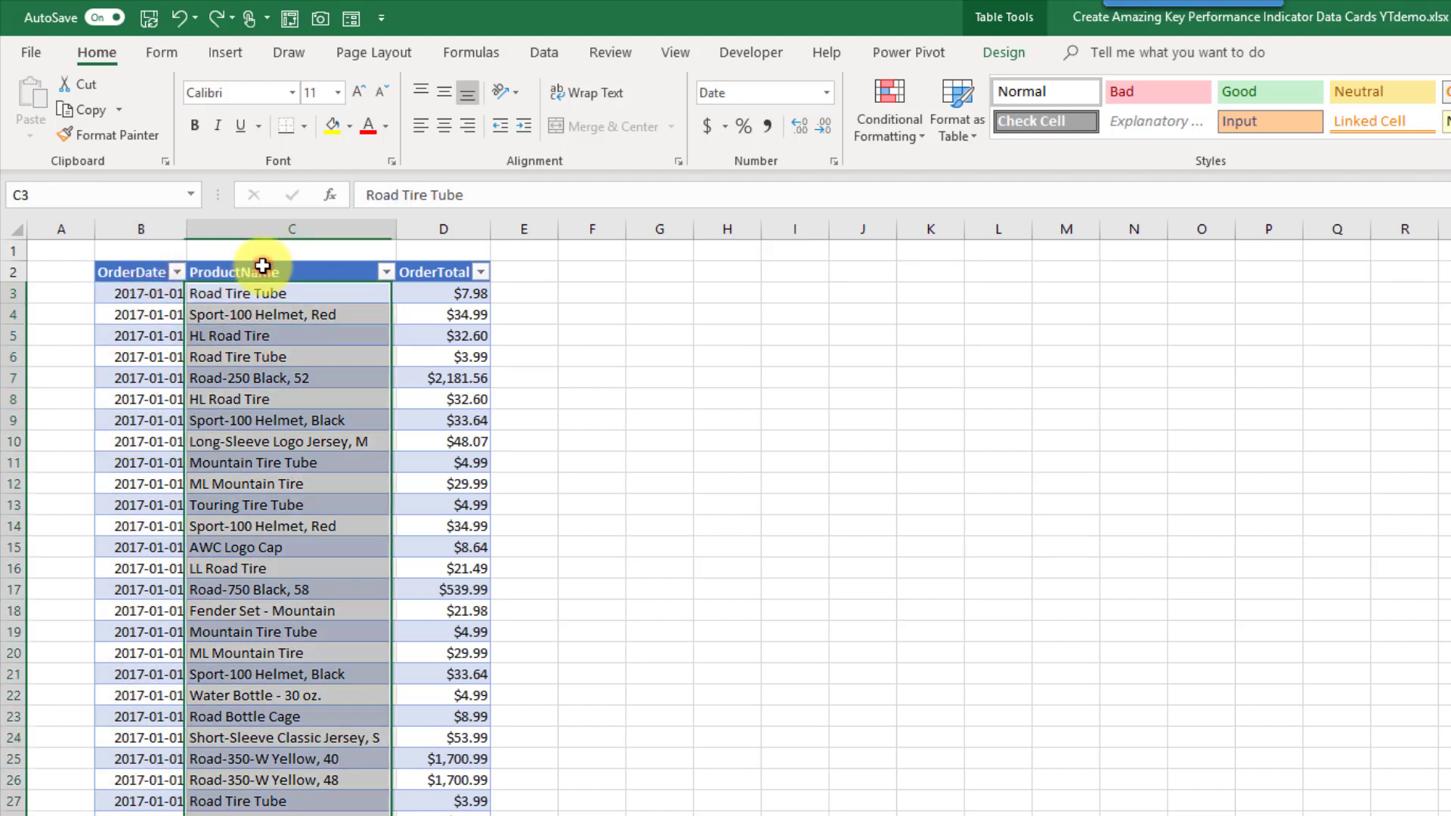
pyautogui.click(450, 266)
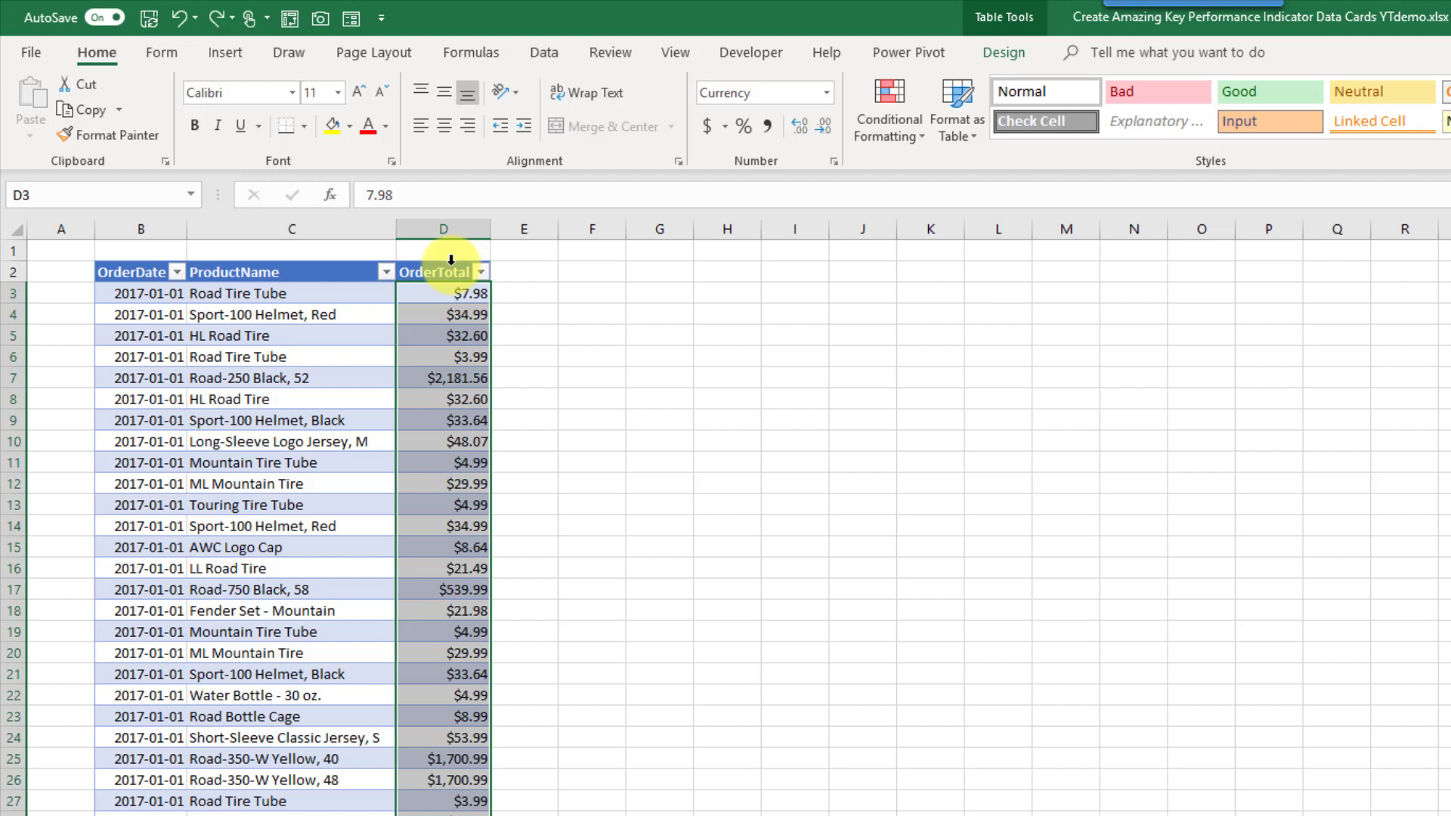
# Create a PivotTable from the Orders table on the existing Pivot worksheet, starting at cell B2
pyautogui.click(287, 417)
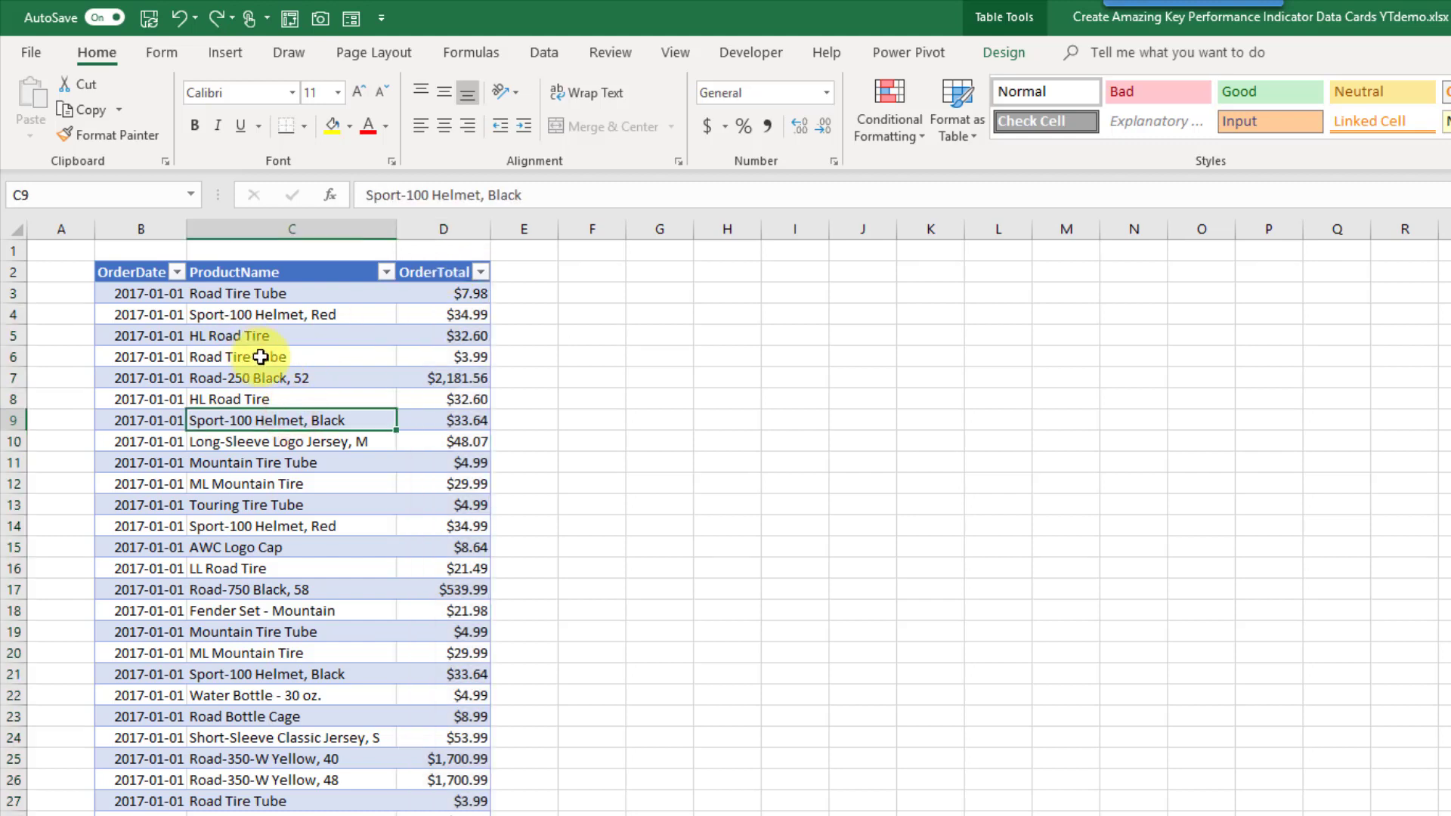
pyautogui.click(226, 52)
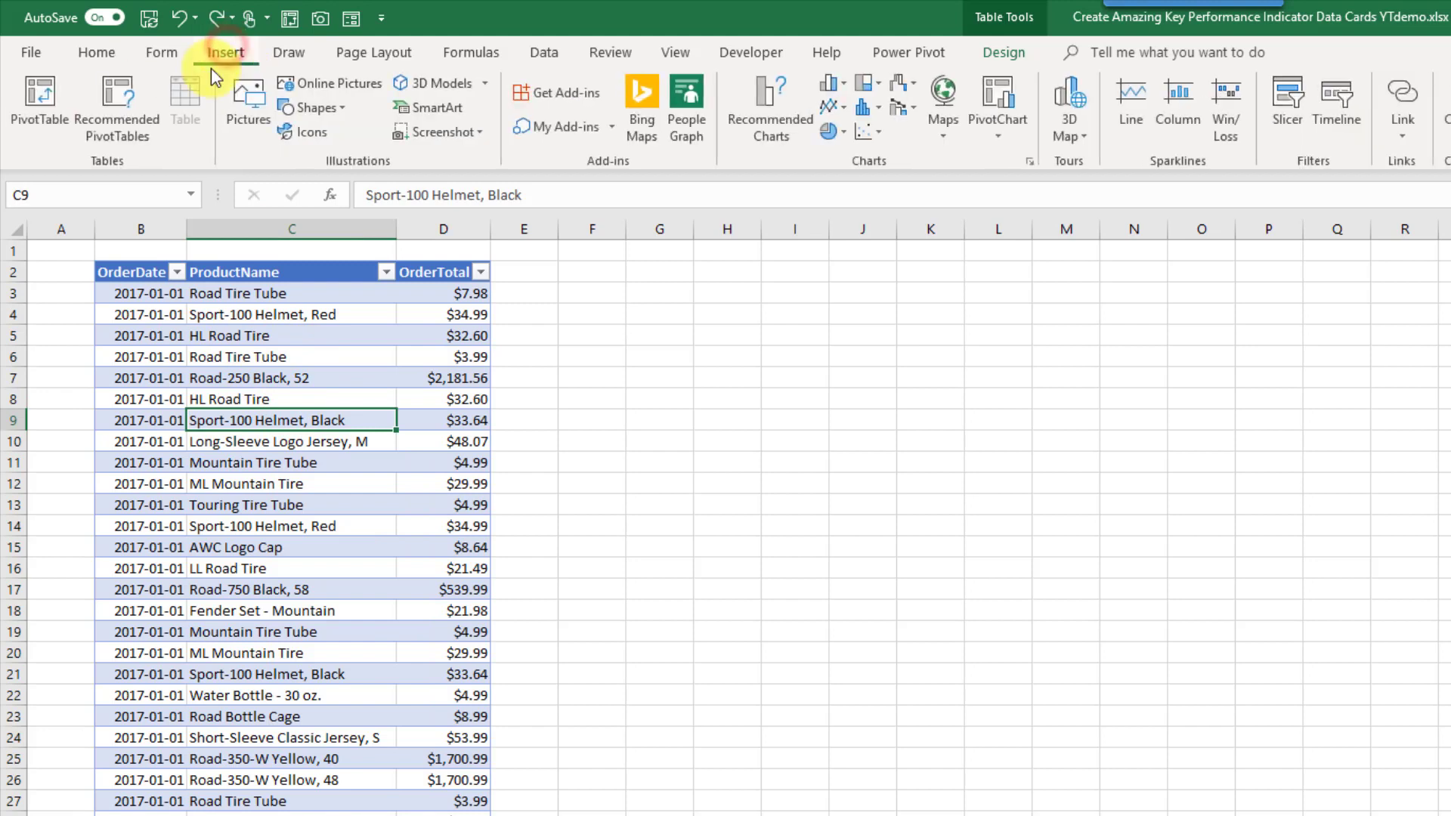
pyautogui.click(42, 103)
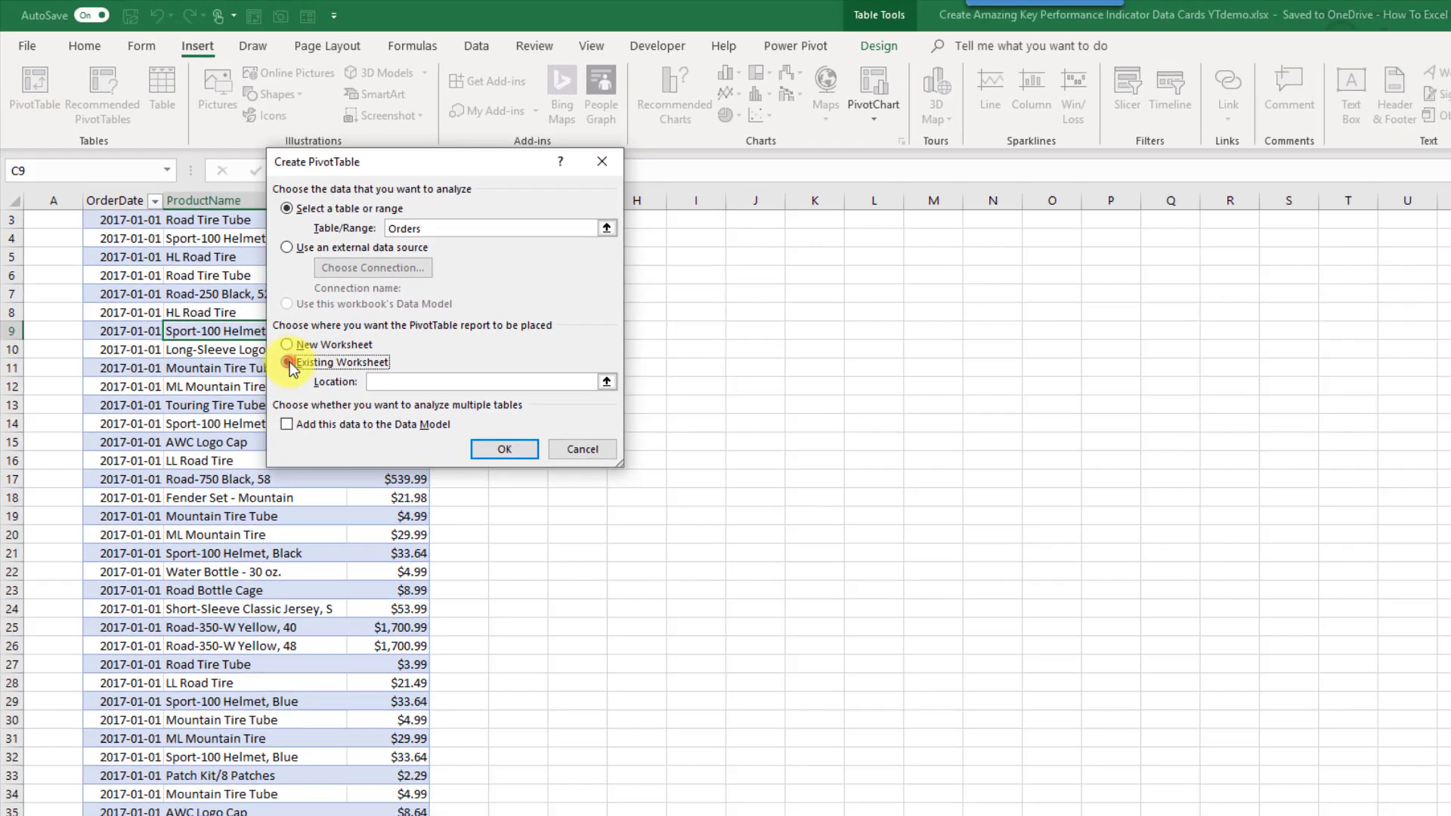
pyautogui.click(327, 414)
pyautogui.click(497, 311)
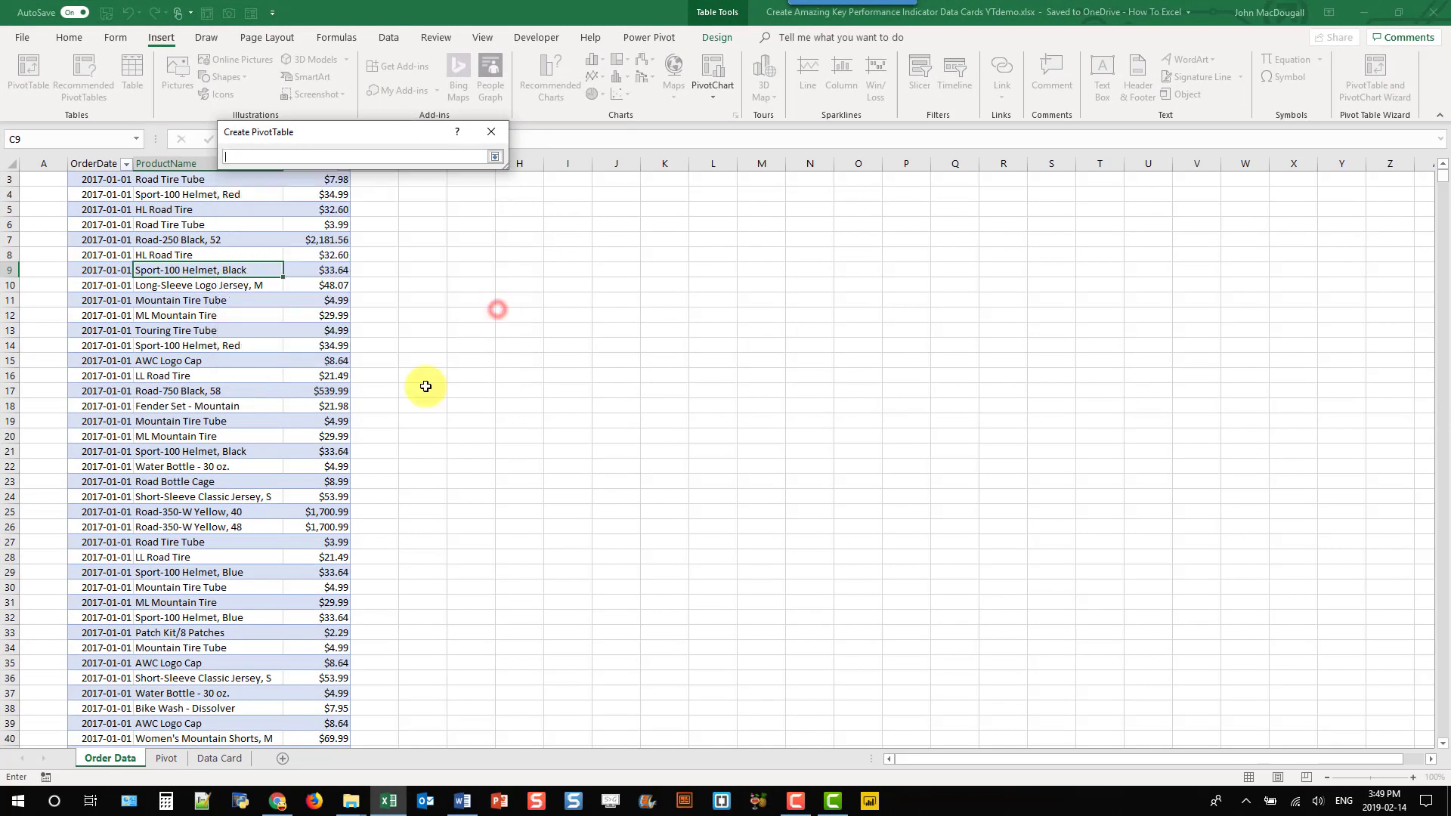
pyautogui.click(175, 759)
pyautogui.click(70, 200)
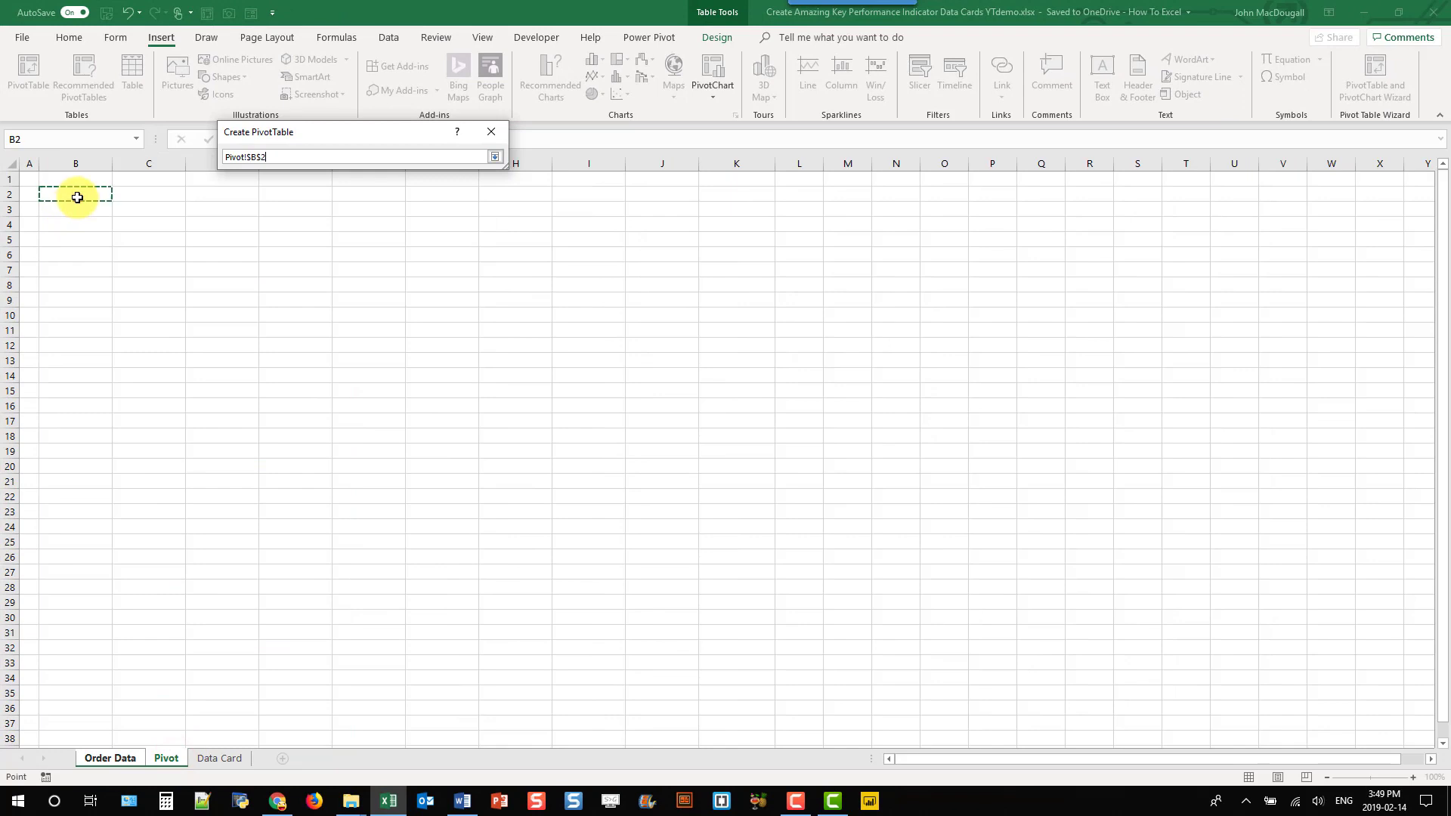
pyautogui.click(492, 157)
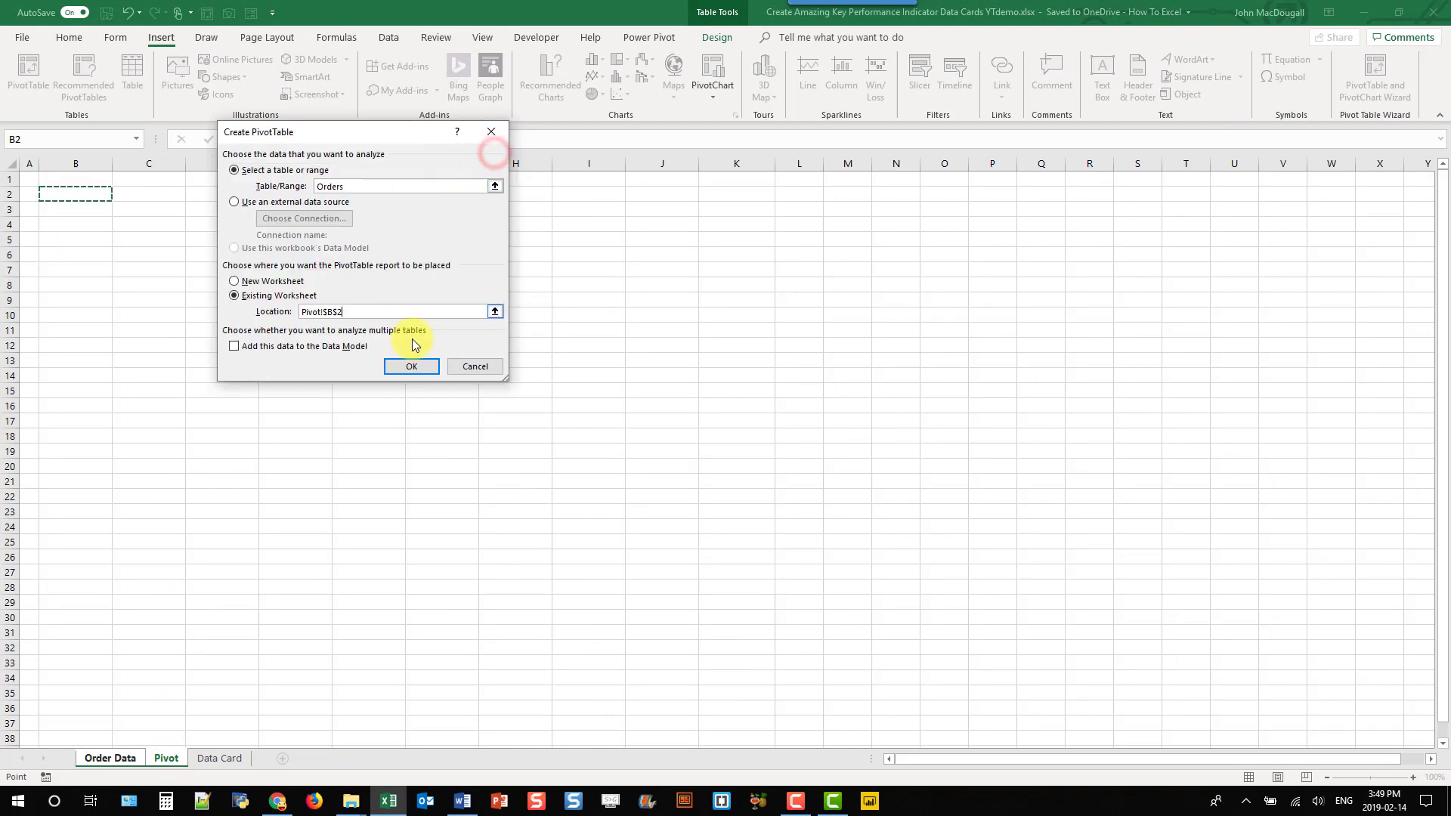
pyautogui.click(411, 365)
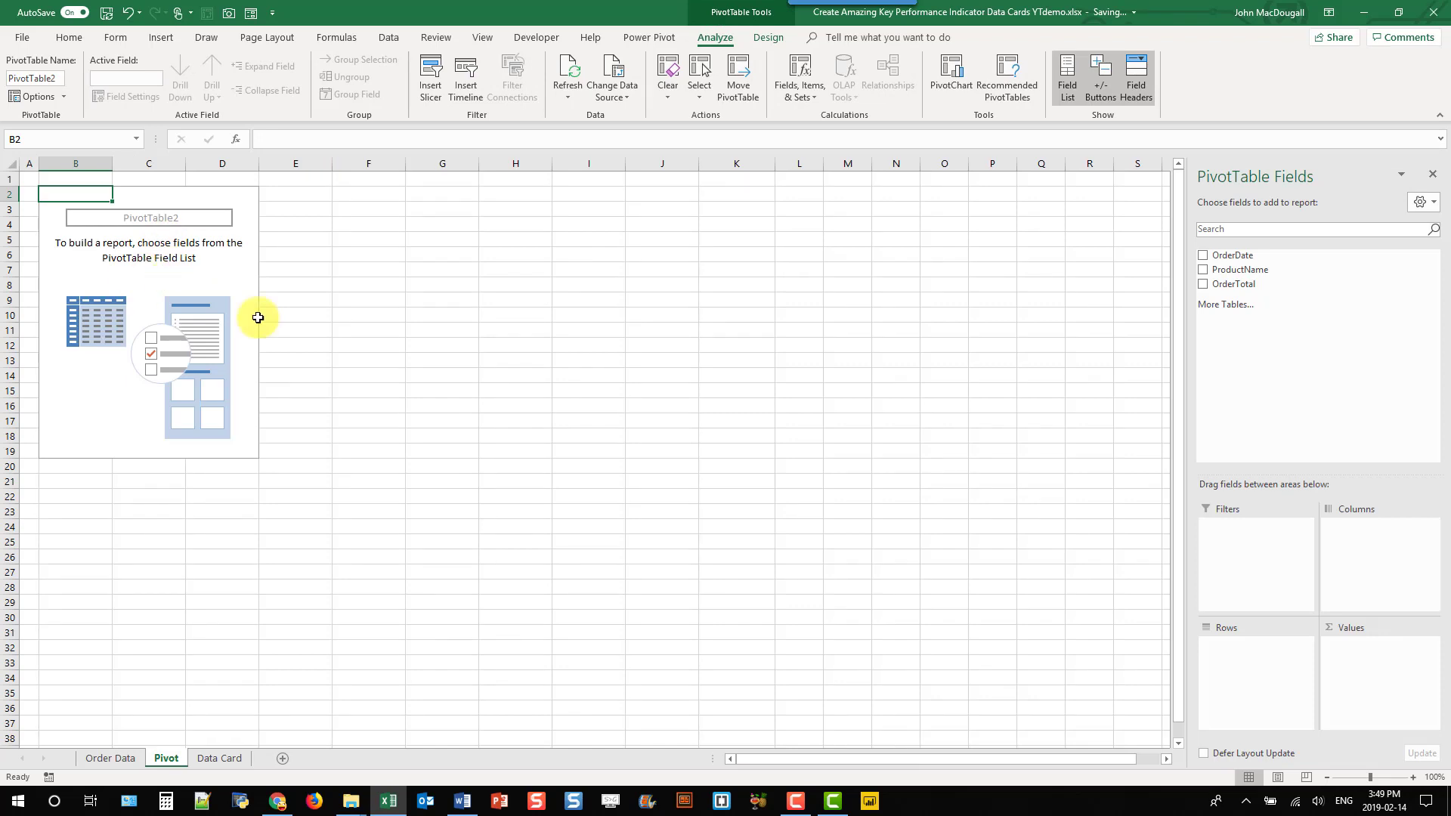
# Add OrderDate to the PivotTable rows and remove the Quarters field from them
pyautogui.moveTo(1235, 255); pyautogui.dragTo(1252, 660)
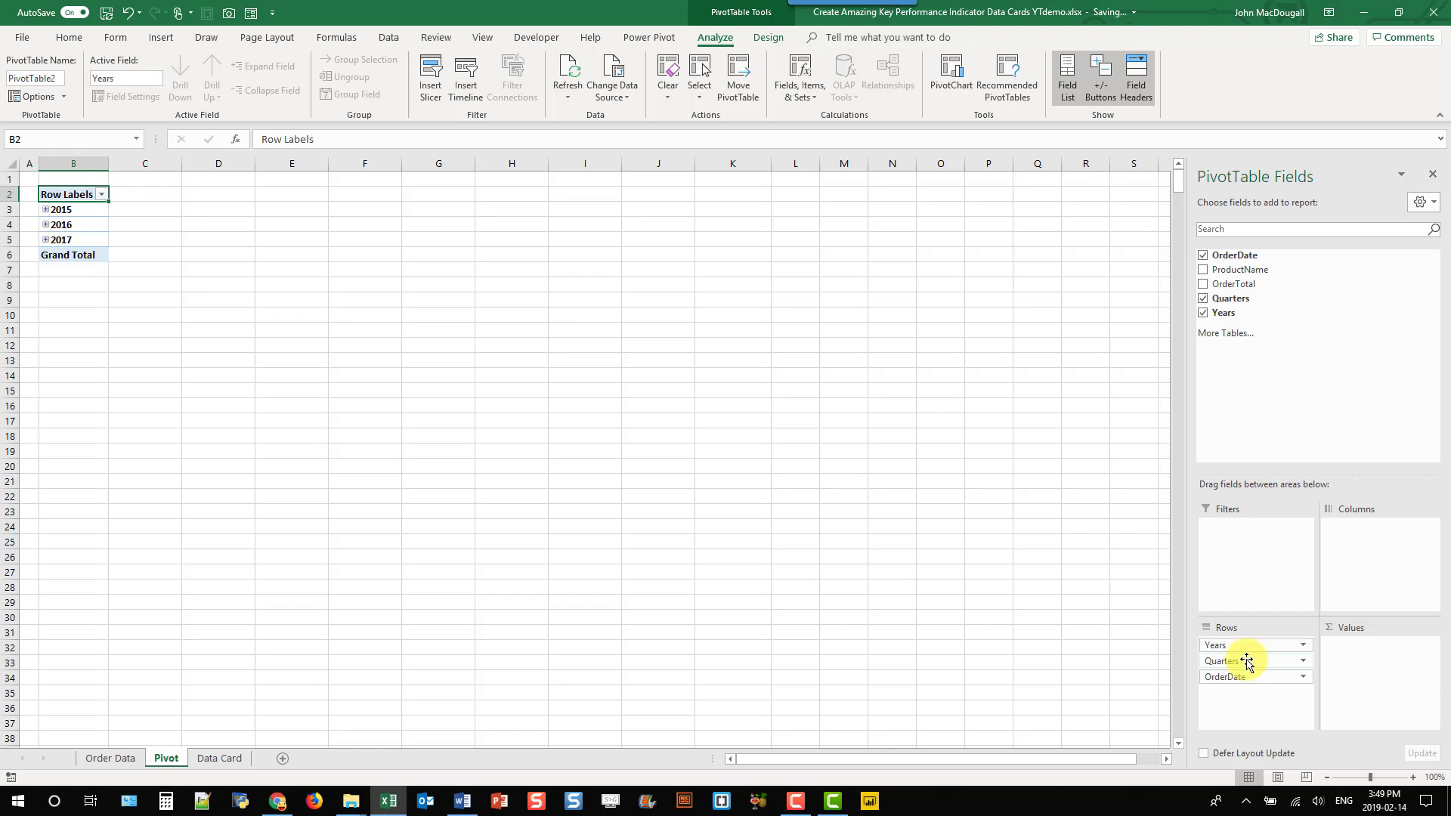
pyautogui.moveTo(1247, 662); pyautogui.dragTo(1049, 654)
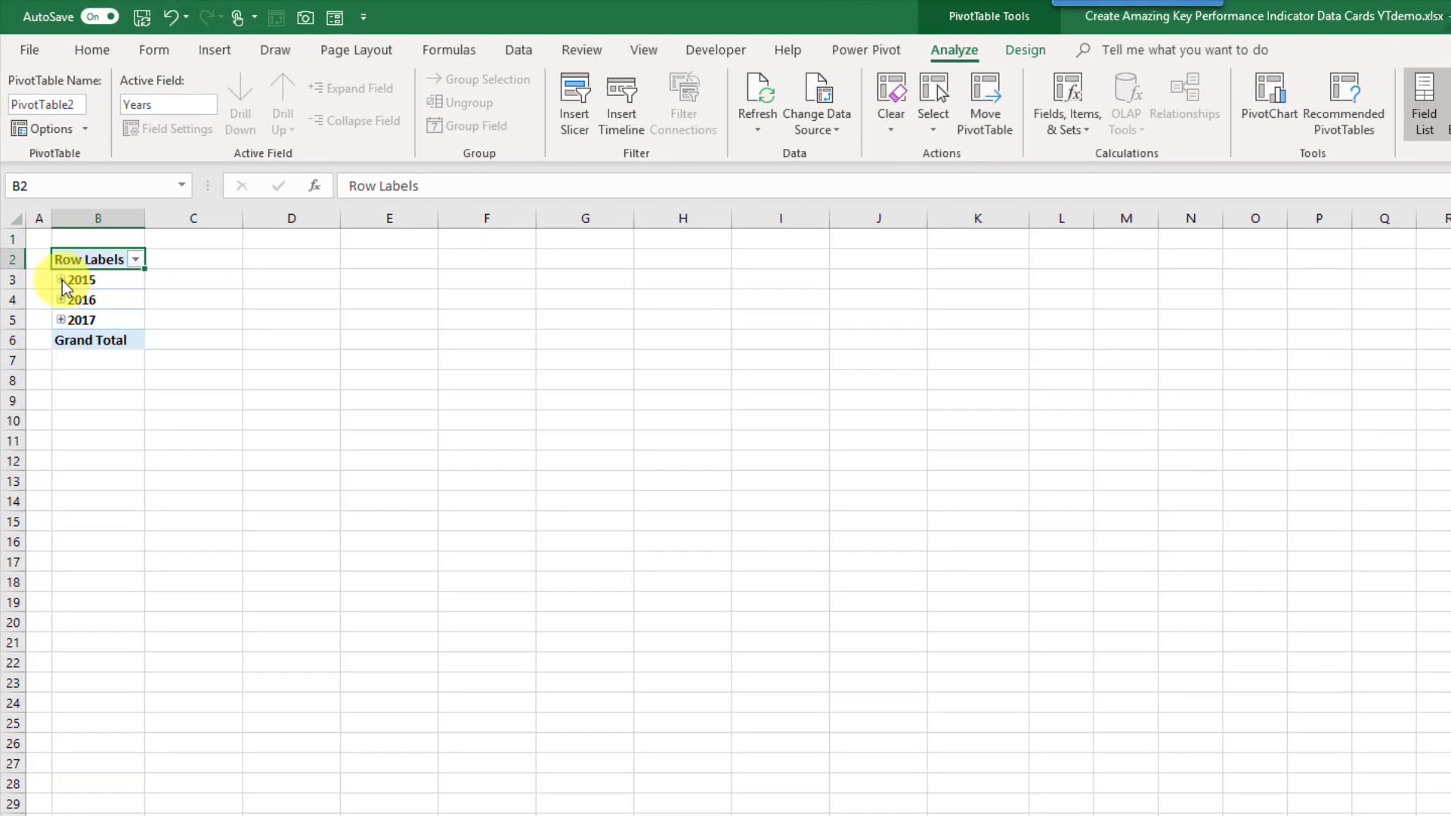
# Expand 2015 and 2016 to show their months, and filter the Years field to exclude 2017 and >2017-07-01
pyautogui.click(62, 279)
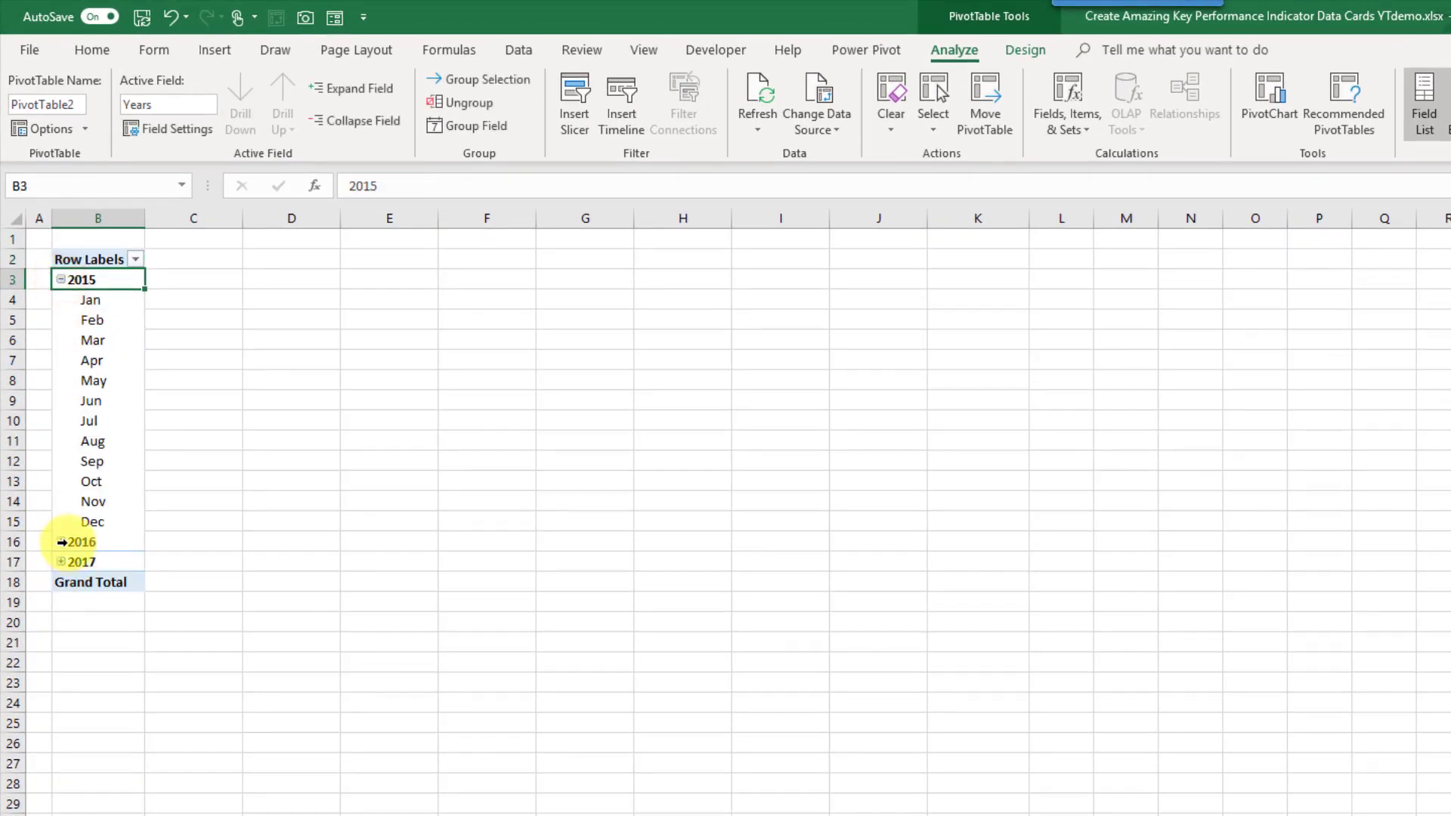
pyautogui.click(62, 541)
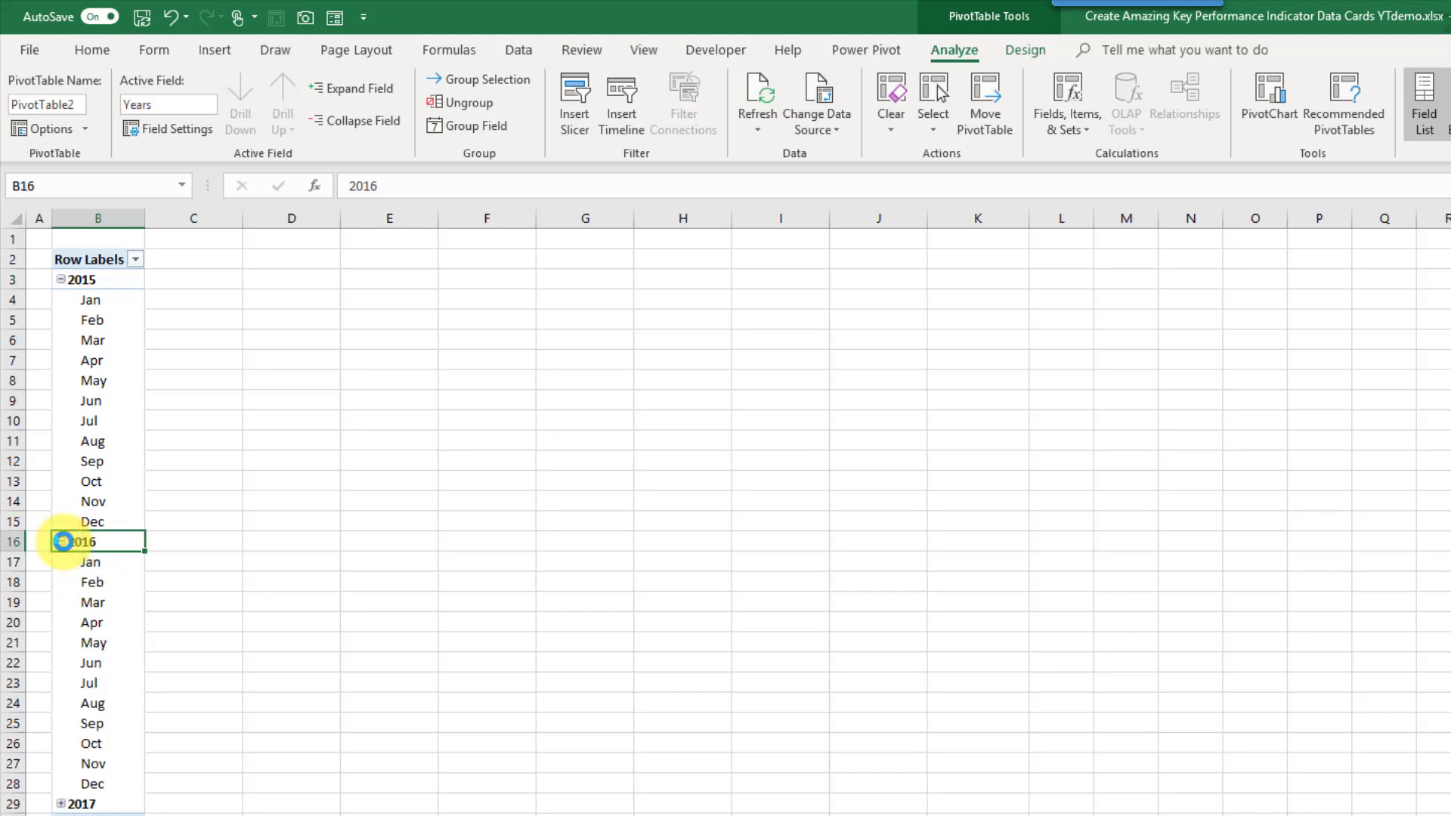
pyautogui.click(136, 260)
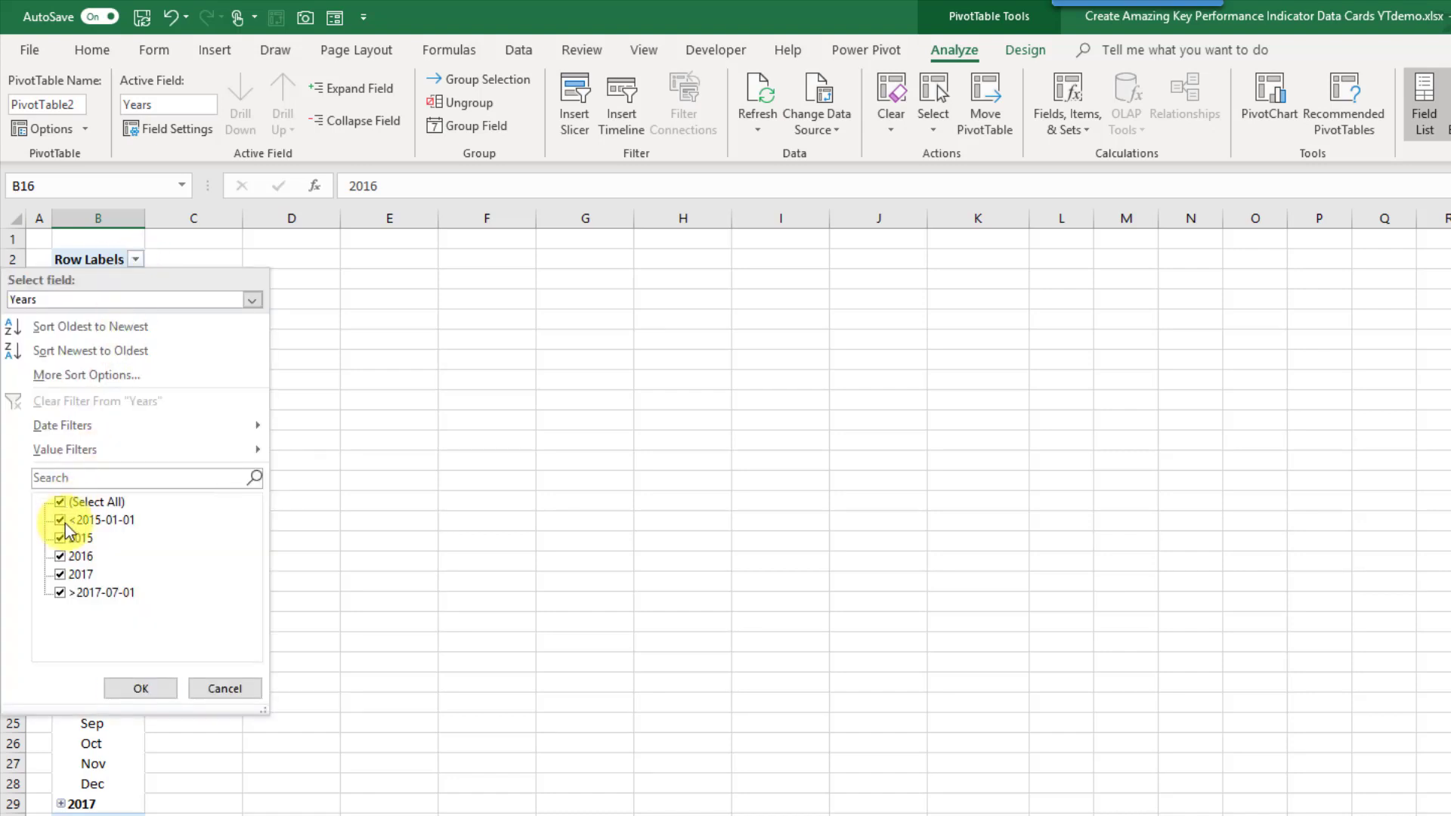
pyautogui.click(59, 575)
pyautogui.click(60, 592)
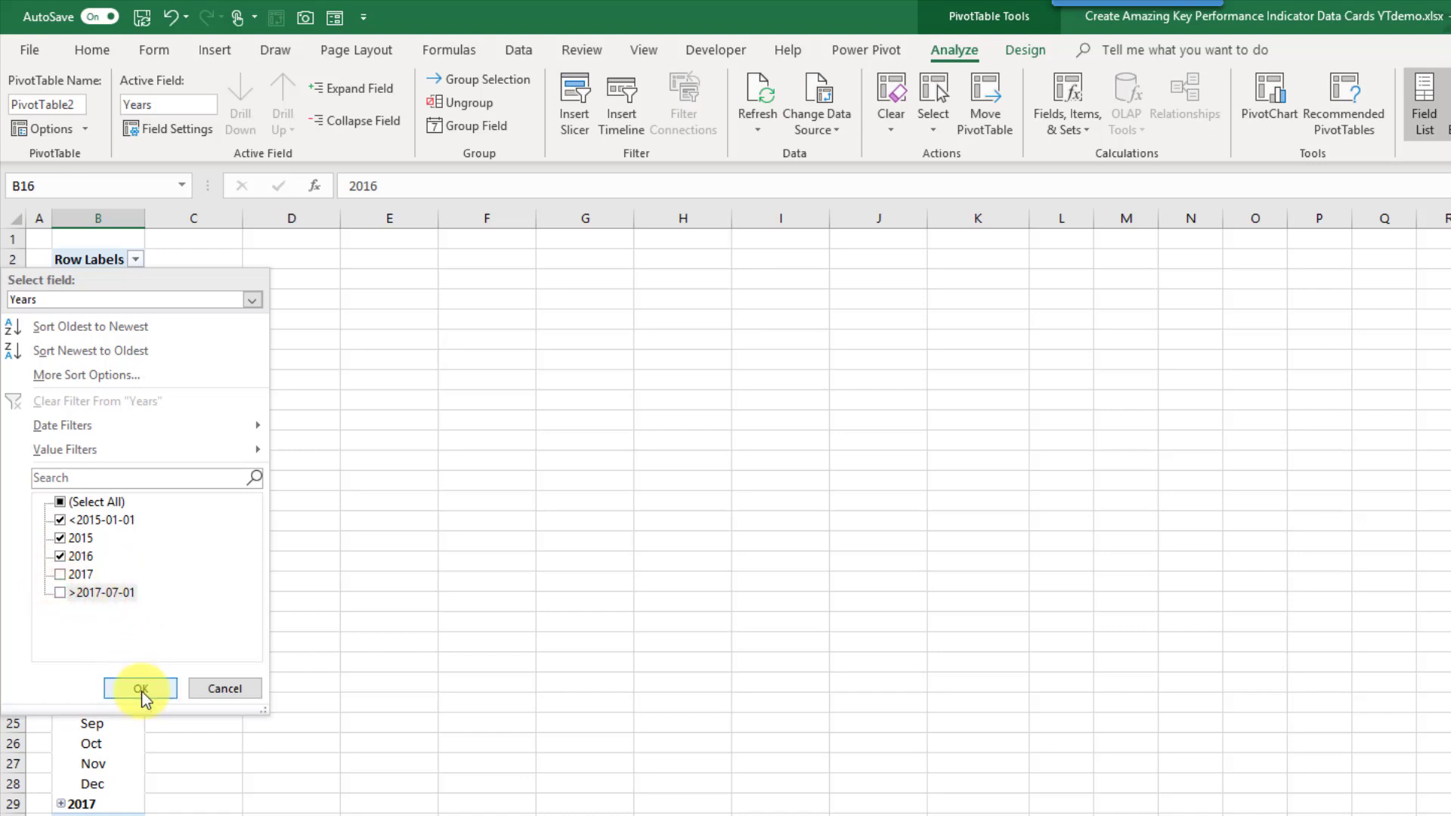
pyautogui.click(140, 688)
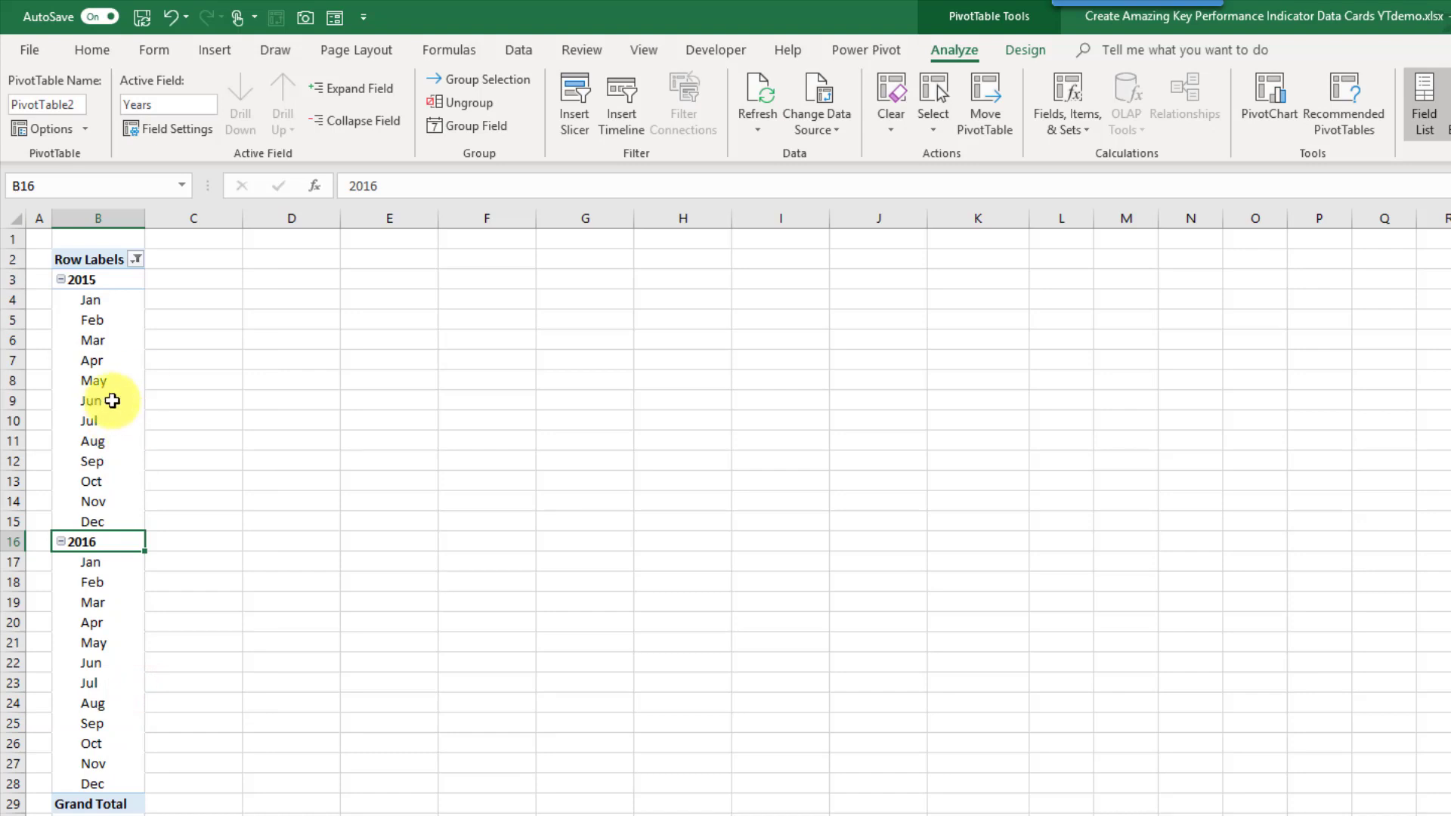
# Check the date grouping settings of the PivotTable's OrderDate field without changing them
pyautogui.rightClick(112, 401)
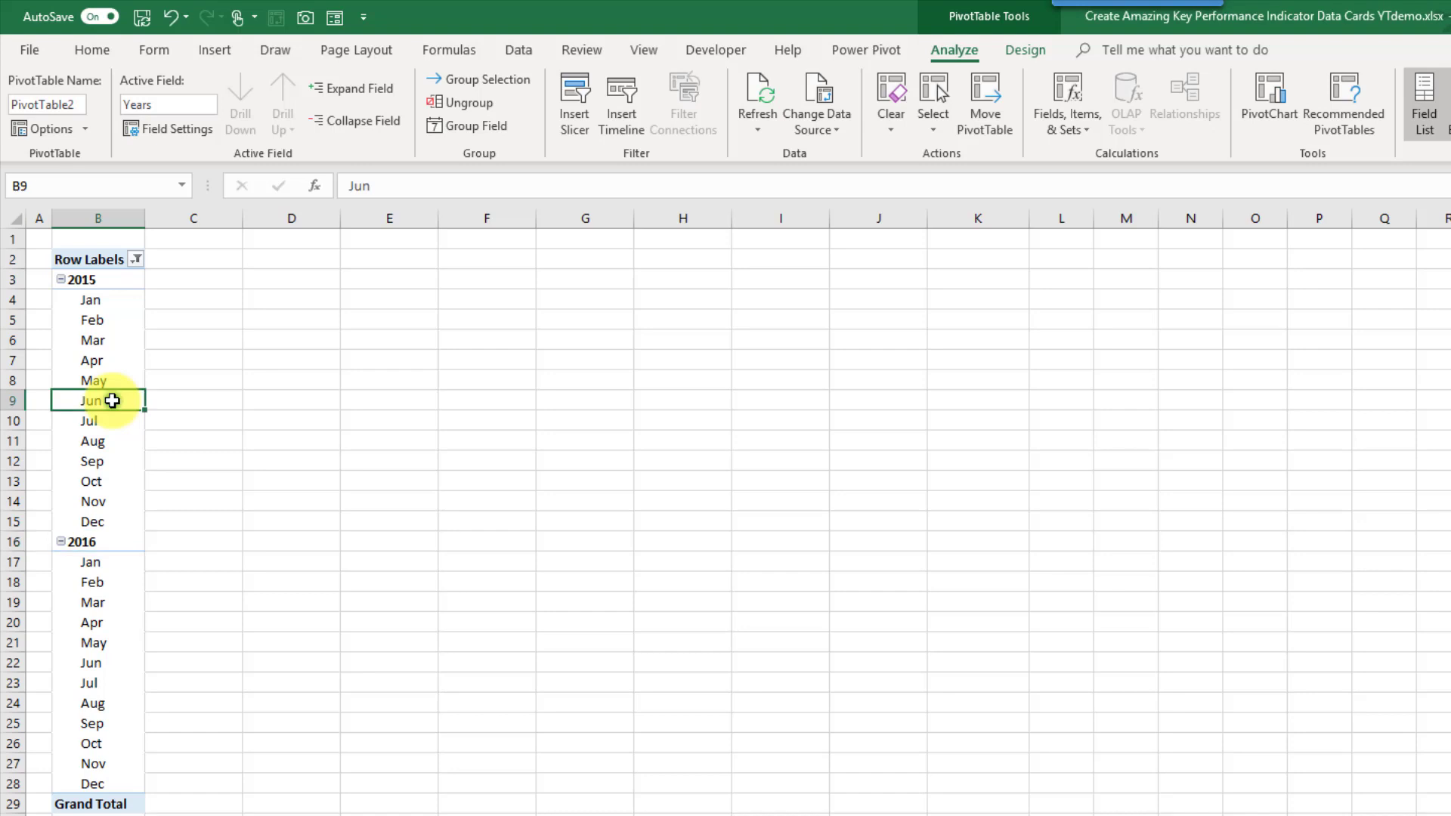
pyautogui.click(147, 593)
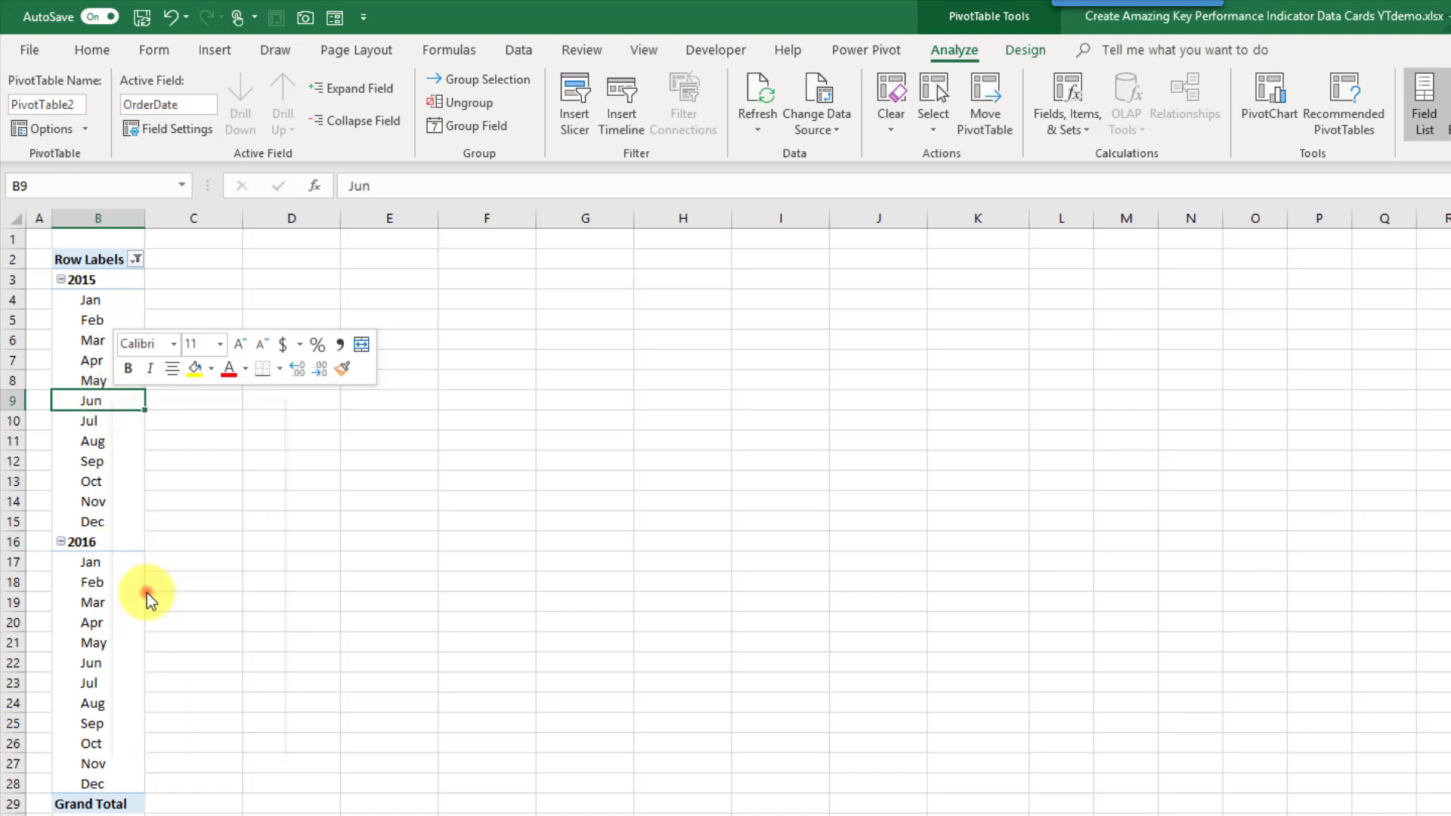
pyautogui.moveTo(149, 438); pyautogui.dragTo(342, 323)
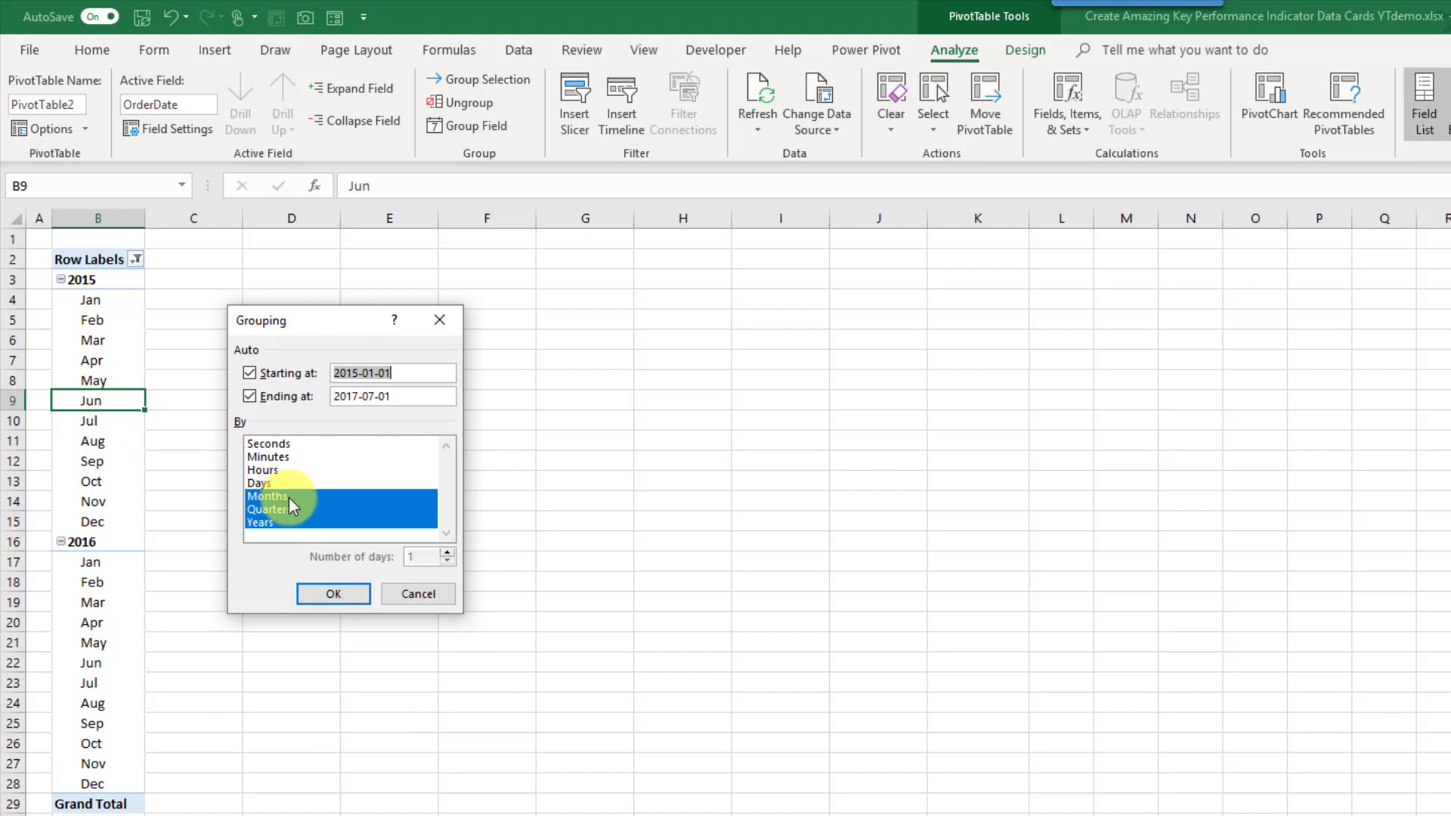
pyautogui.click(413, 596)
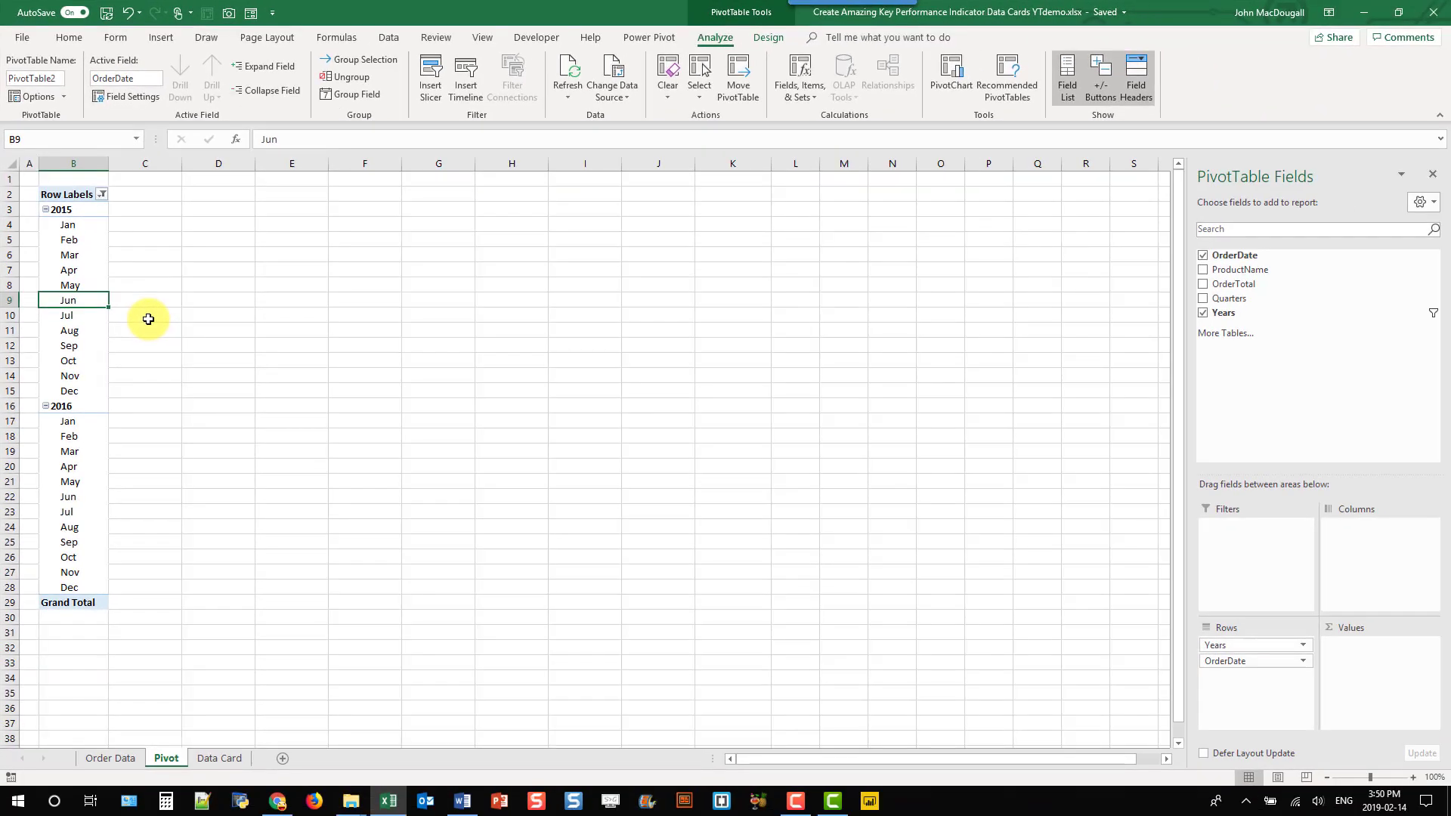
# Add OrderTotal to the PivotTable values as a sum and show all subtotals at the top of each group
pyautogui.moveTo(1224, 283); pyautogui.dragTo(1372, 663)
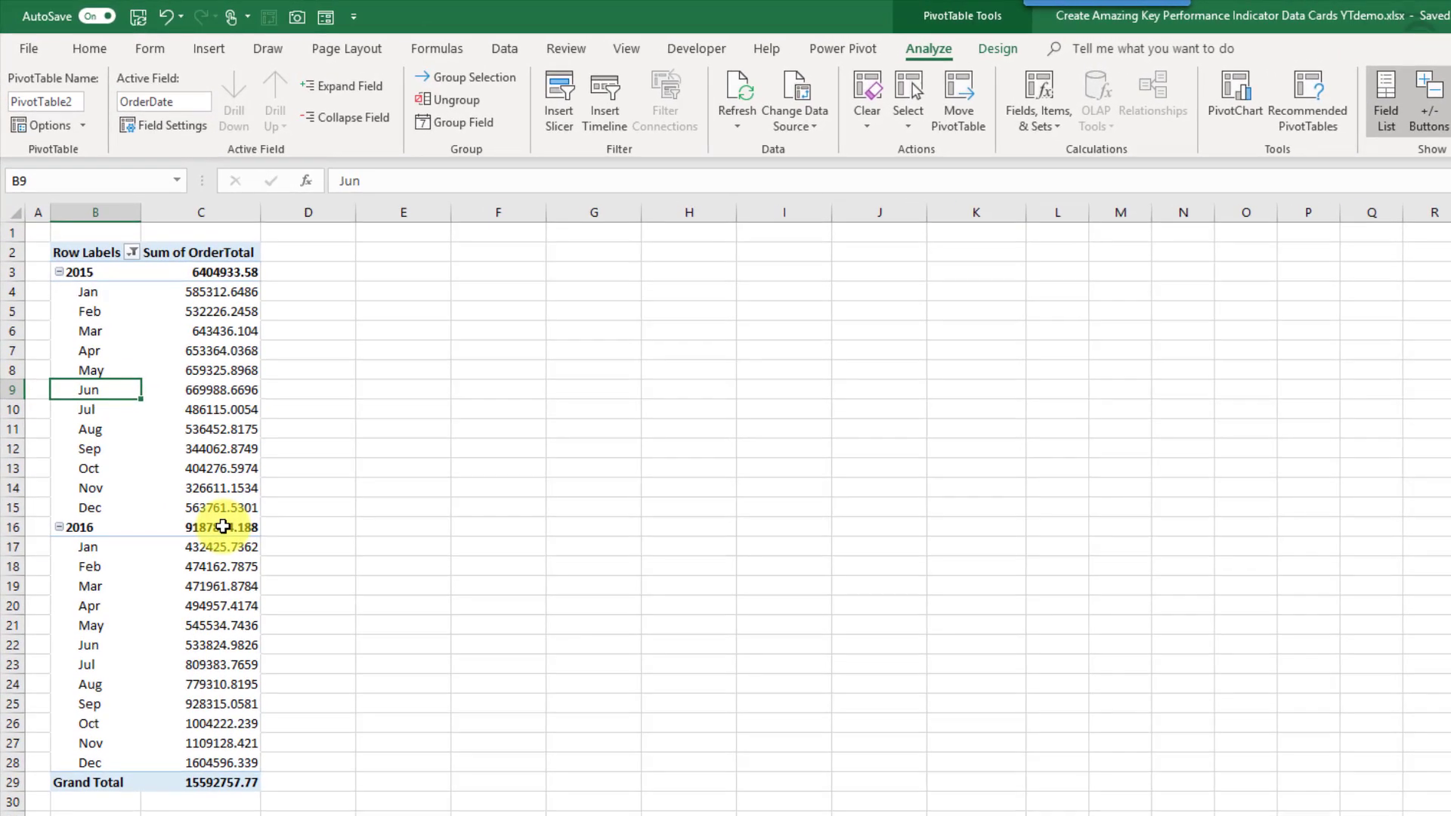
pyautogui.click(206, 488)
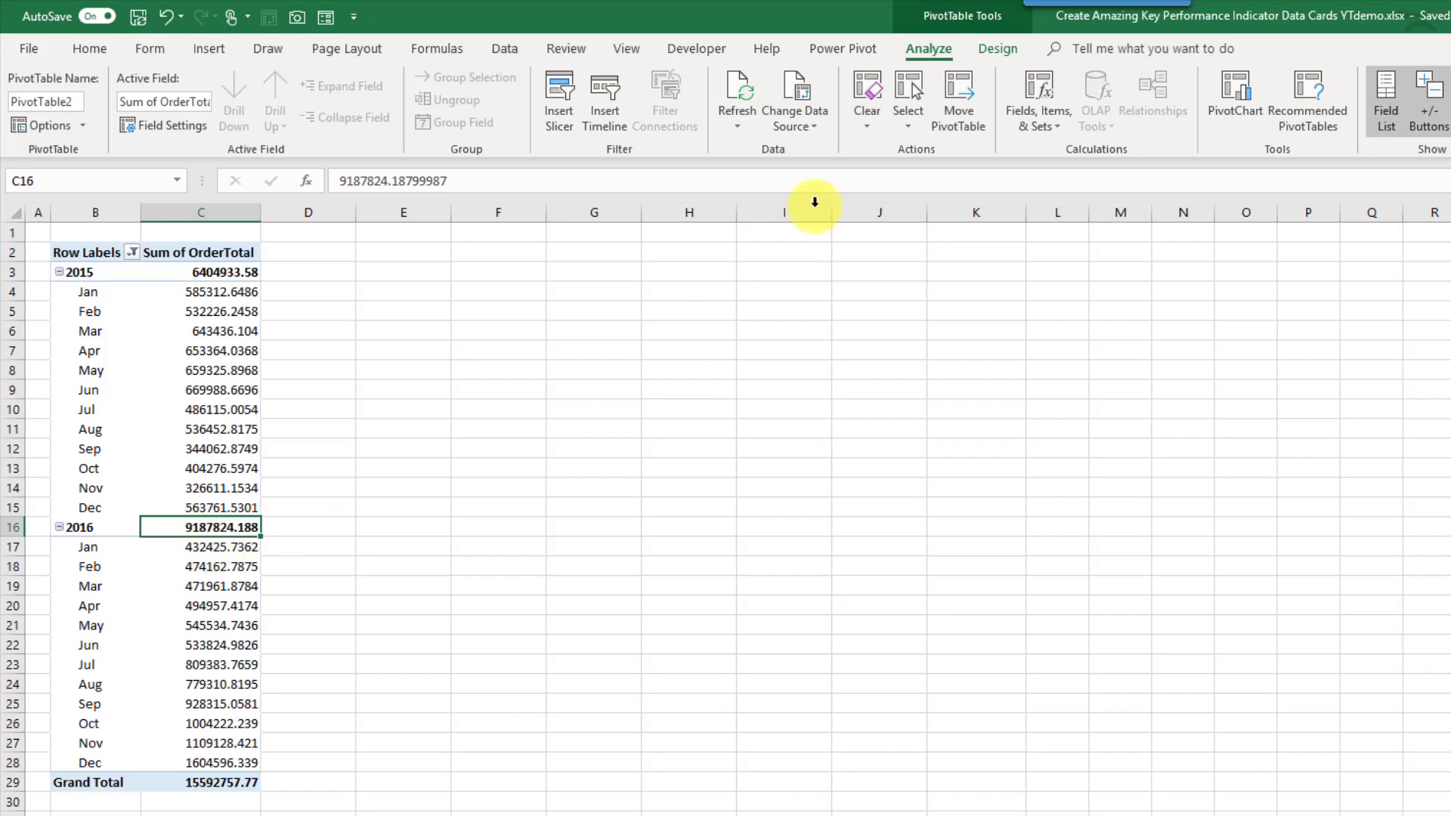
pyautogui.click(1004, 53)
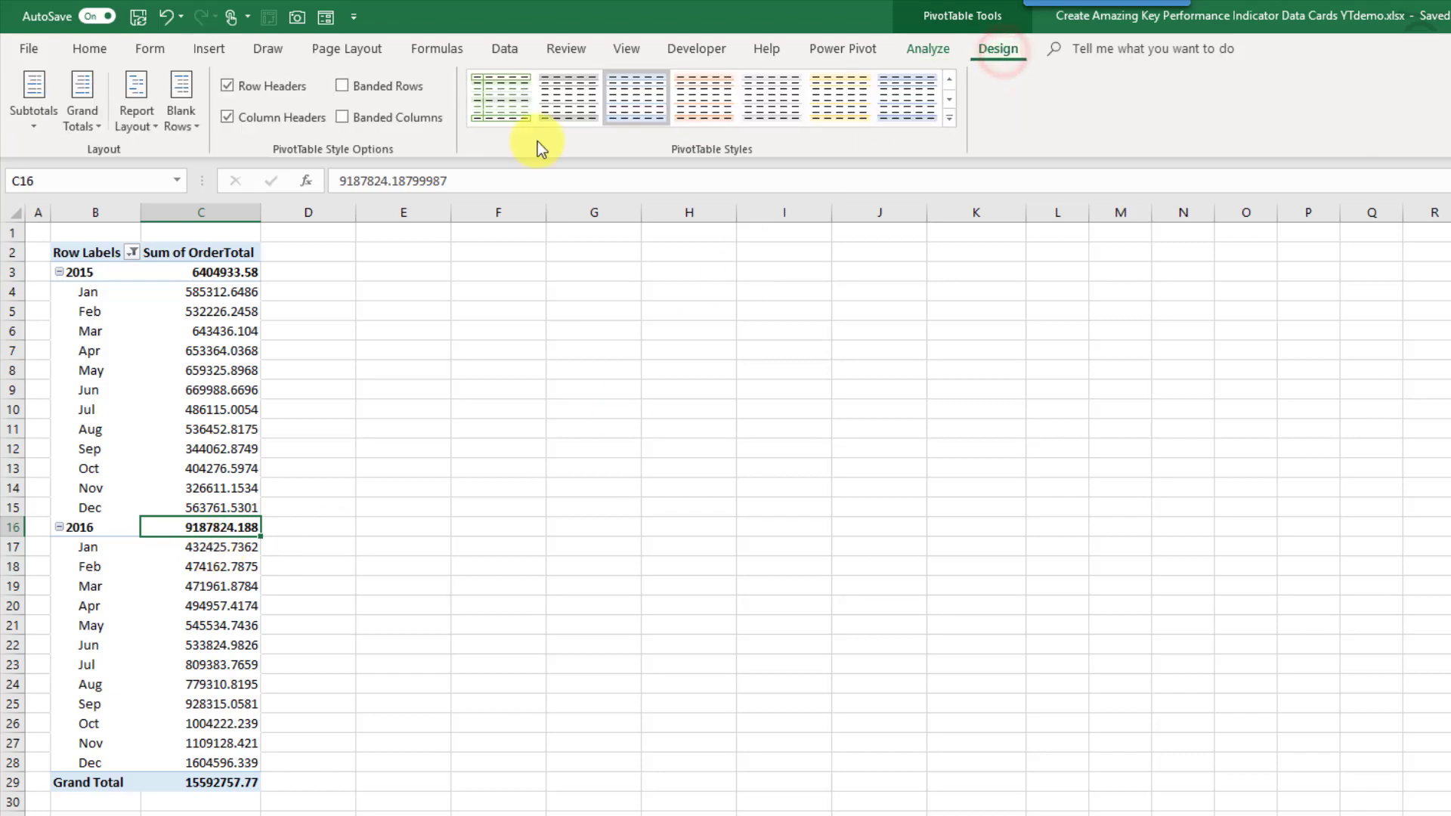
pyautogui.click(24, 125)
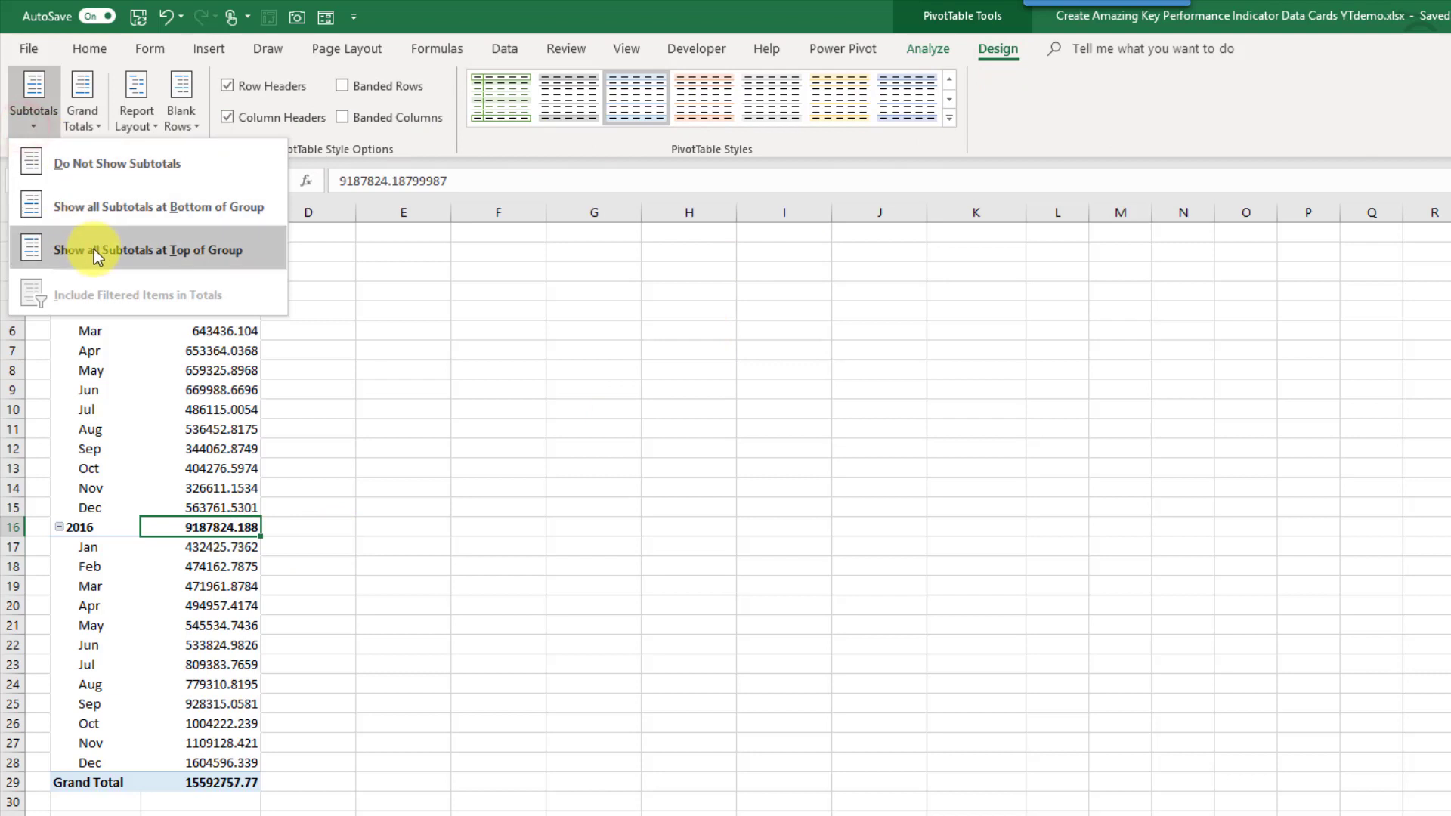
pyautogui.click(152, 251)
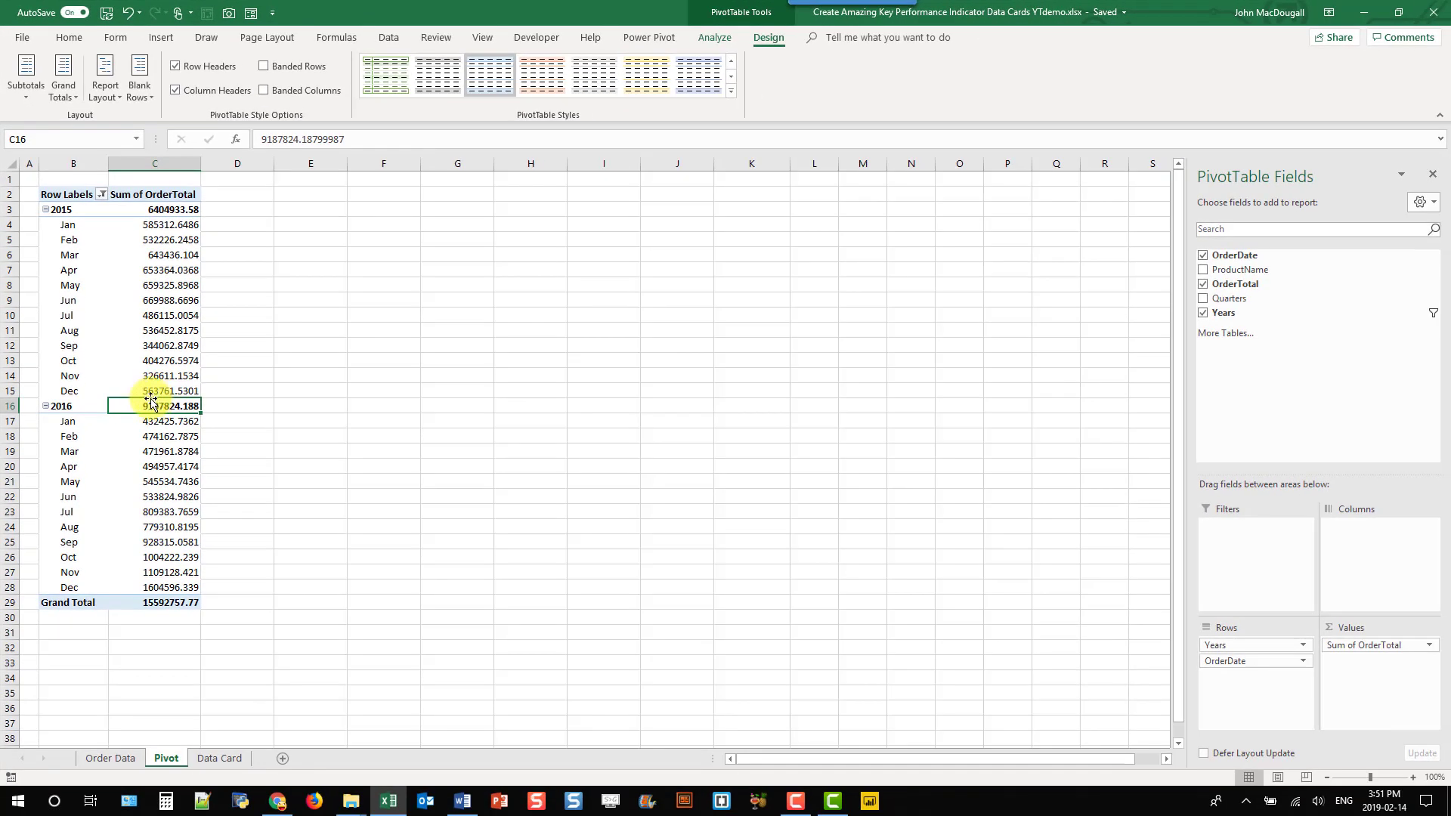
# Add OrderTotal to the values a second time and show it as % Difference From with Years as the base field
pyautogui.moveTo(1253, 286)
pyautogui.mouseDown()
pyautogui.moveTo(1286, 340)
pyautogui.moveTo(1352, 583)
pyautogui.moveTo(1344, 662)
pyautogui.moveTo(1362, 670)
pyautogui.mouseUp()
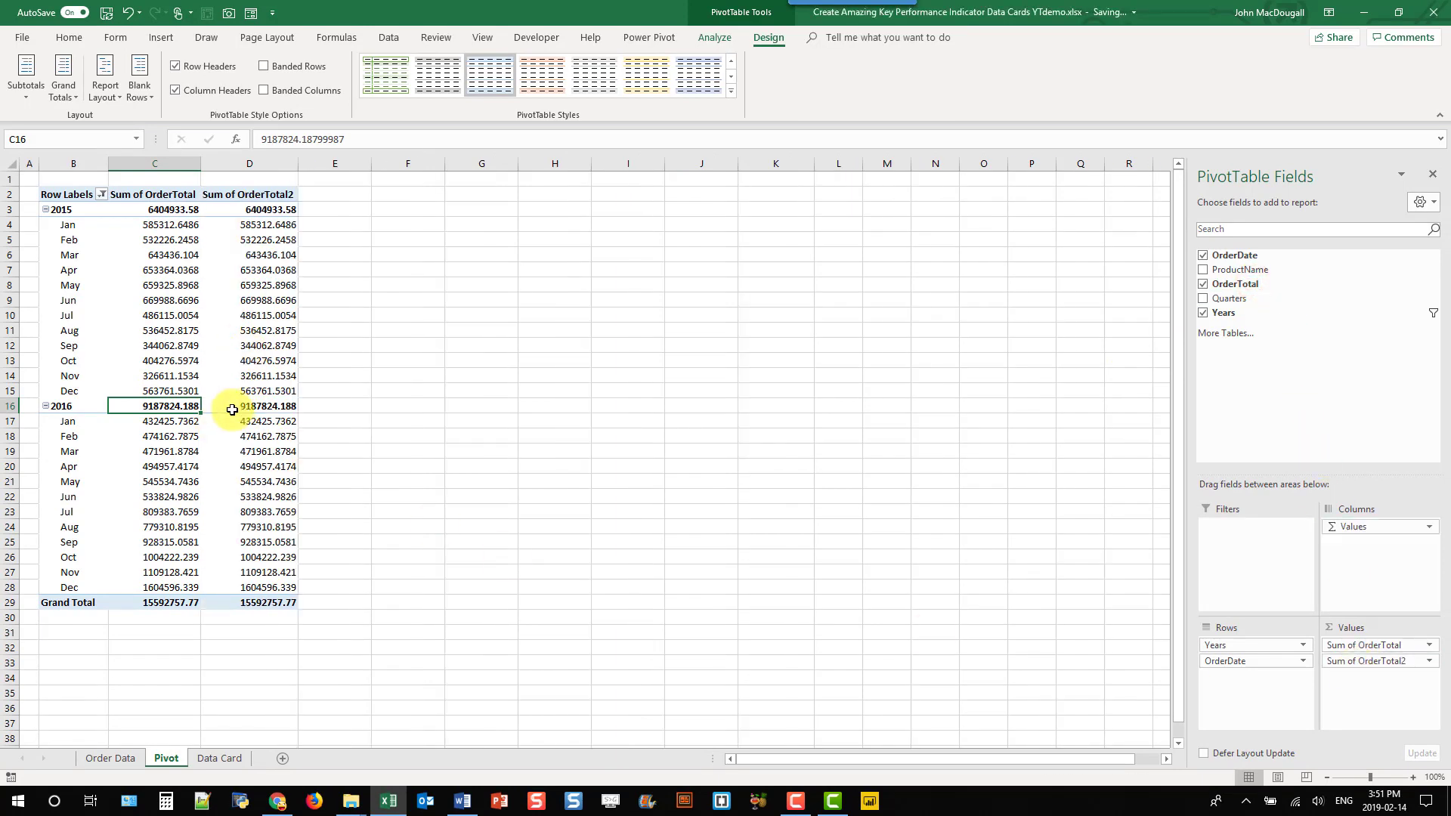
pyautogui.rightClick(260, 375)
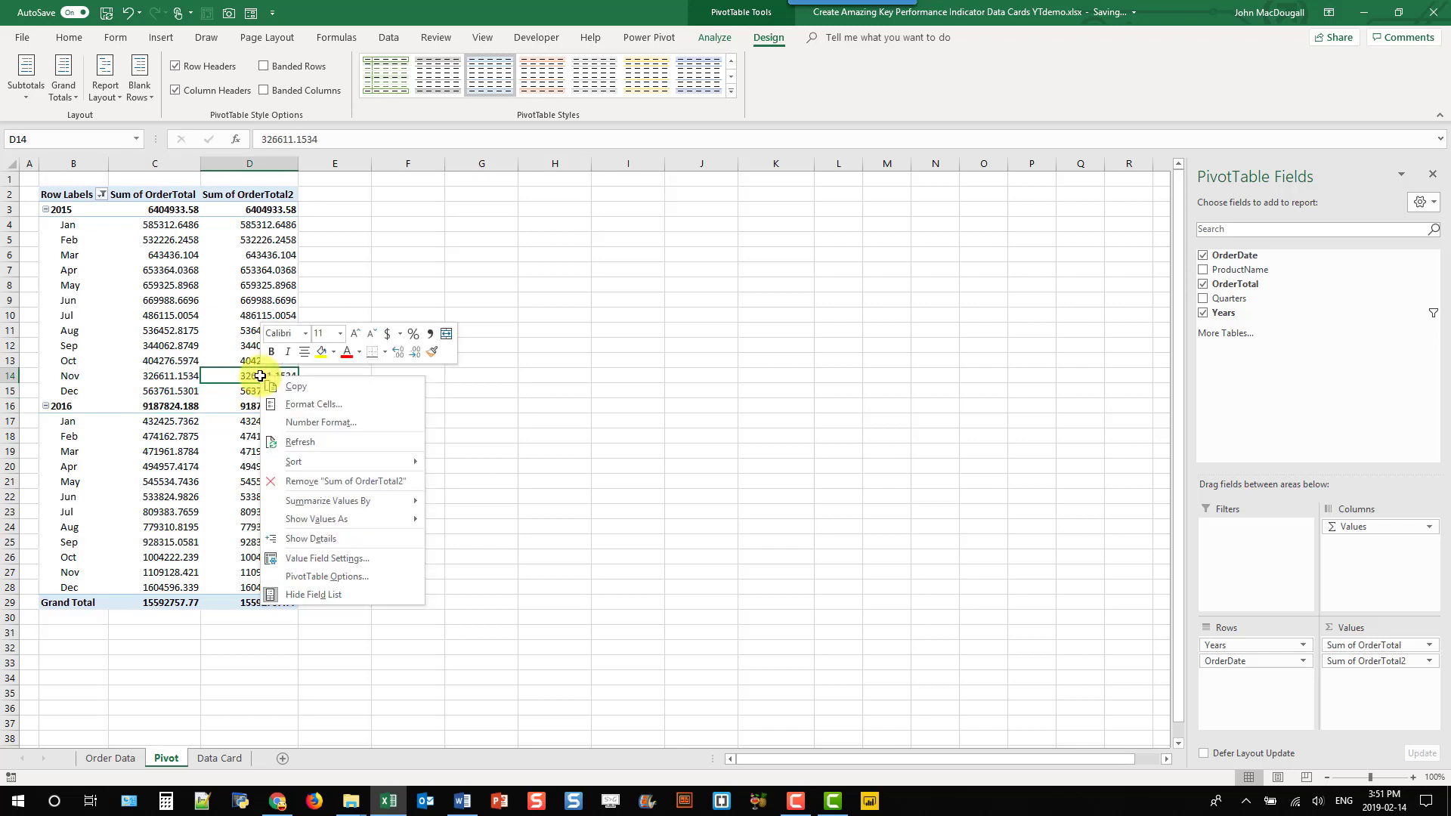
pyautogui.moveTo(327, 524)
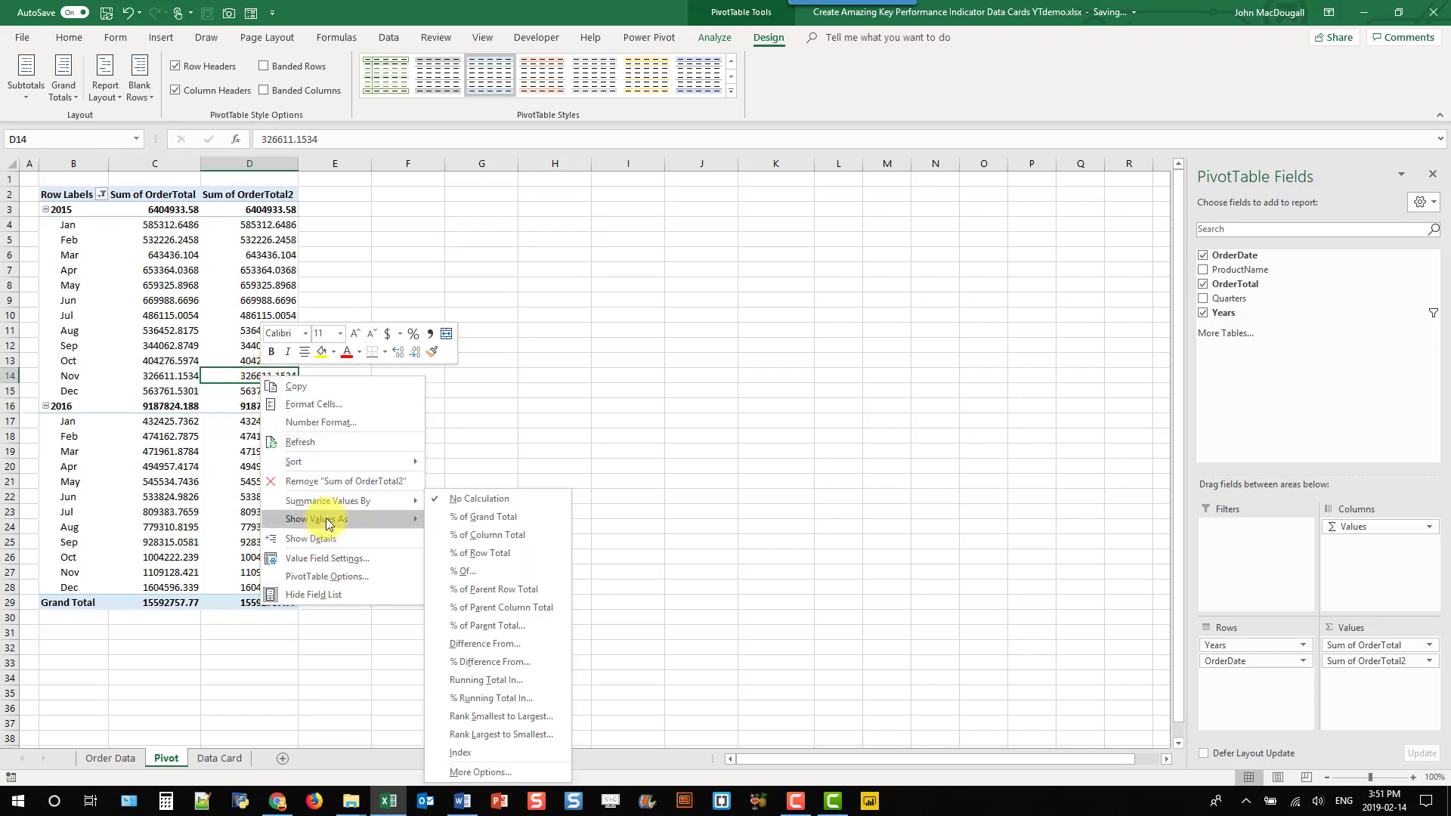
pyautogui.click(483, 660)
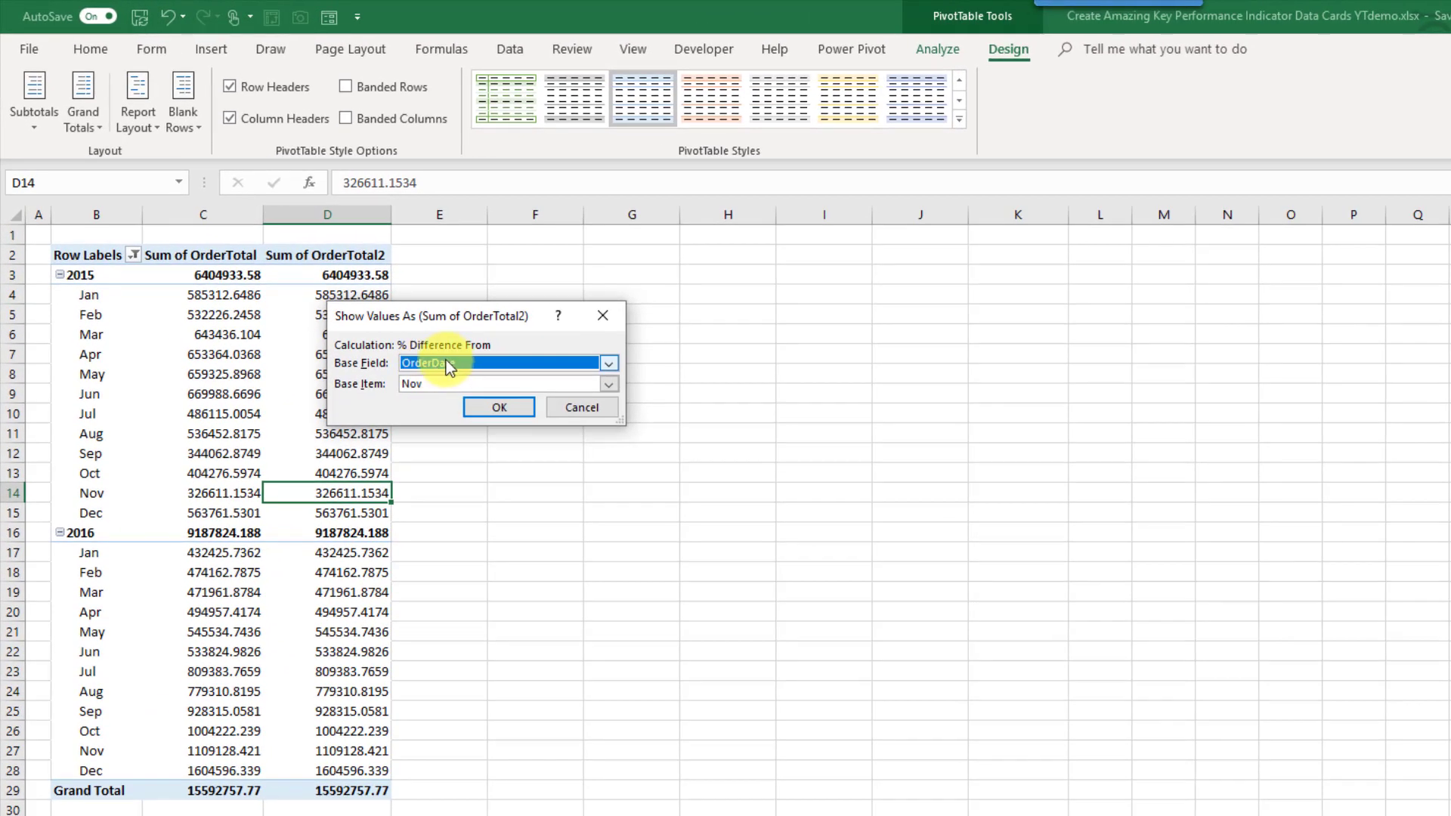
pyautogui.click(447, 359)
pyautogui.click(446, 402)
pyautogui.click(471, 409)
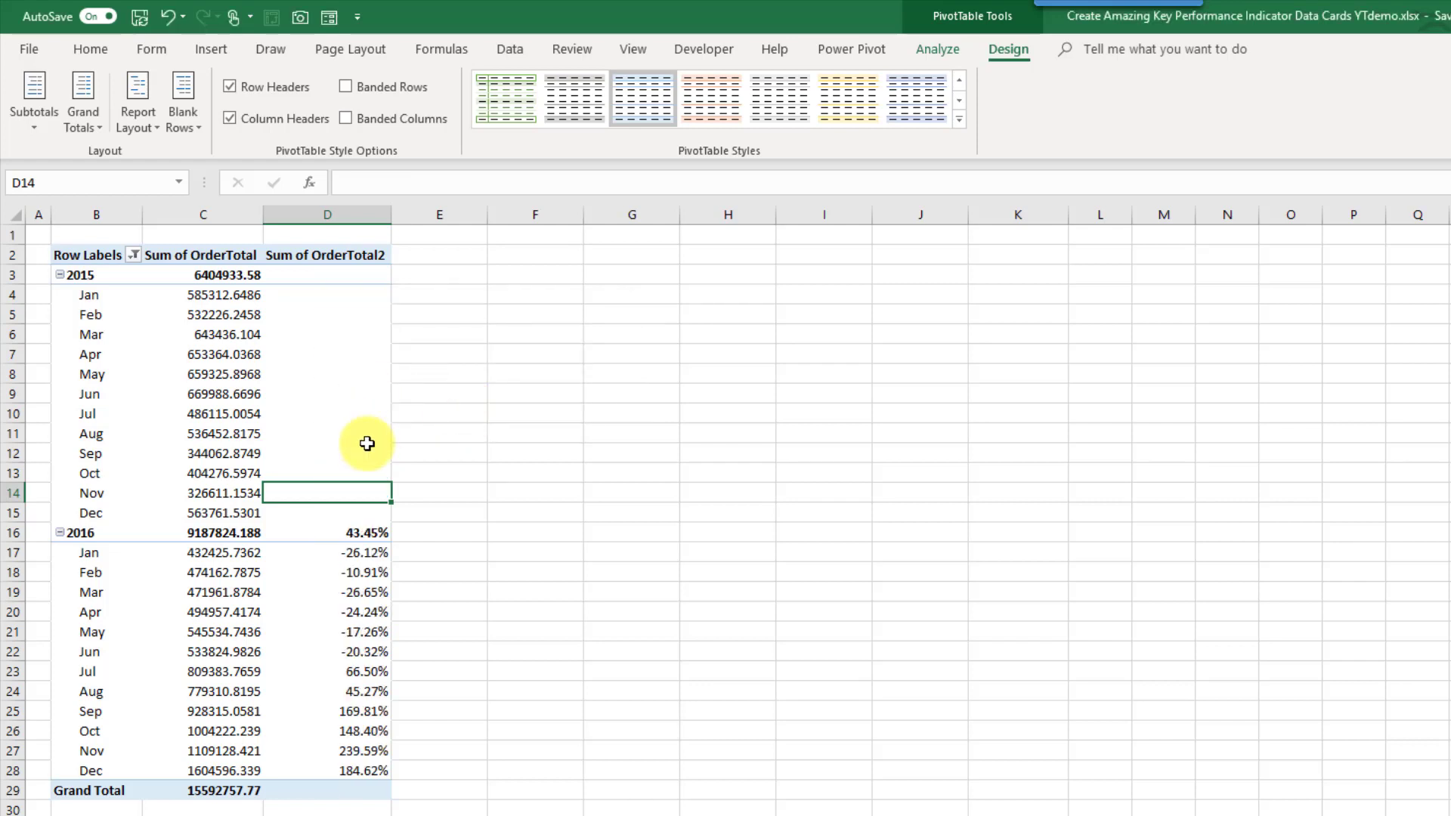
pyautogui.moveTo(366, 293); pyautogui.dragTo(354, 512)
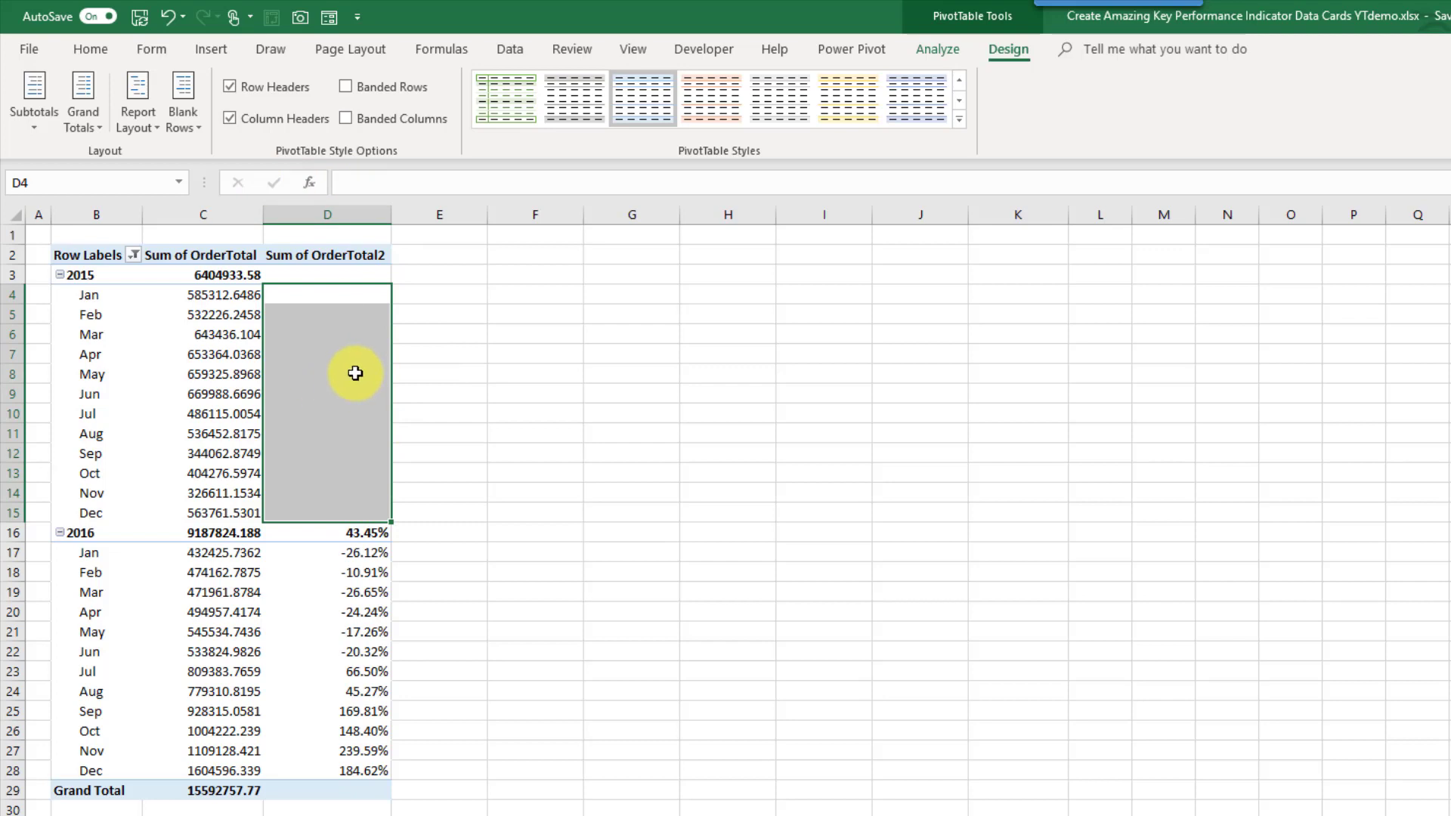
pyautogui.click(355, 530)
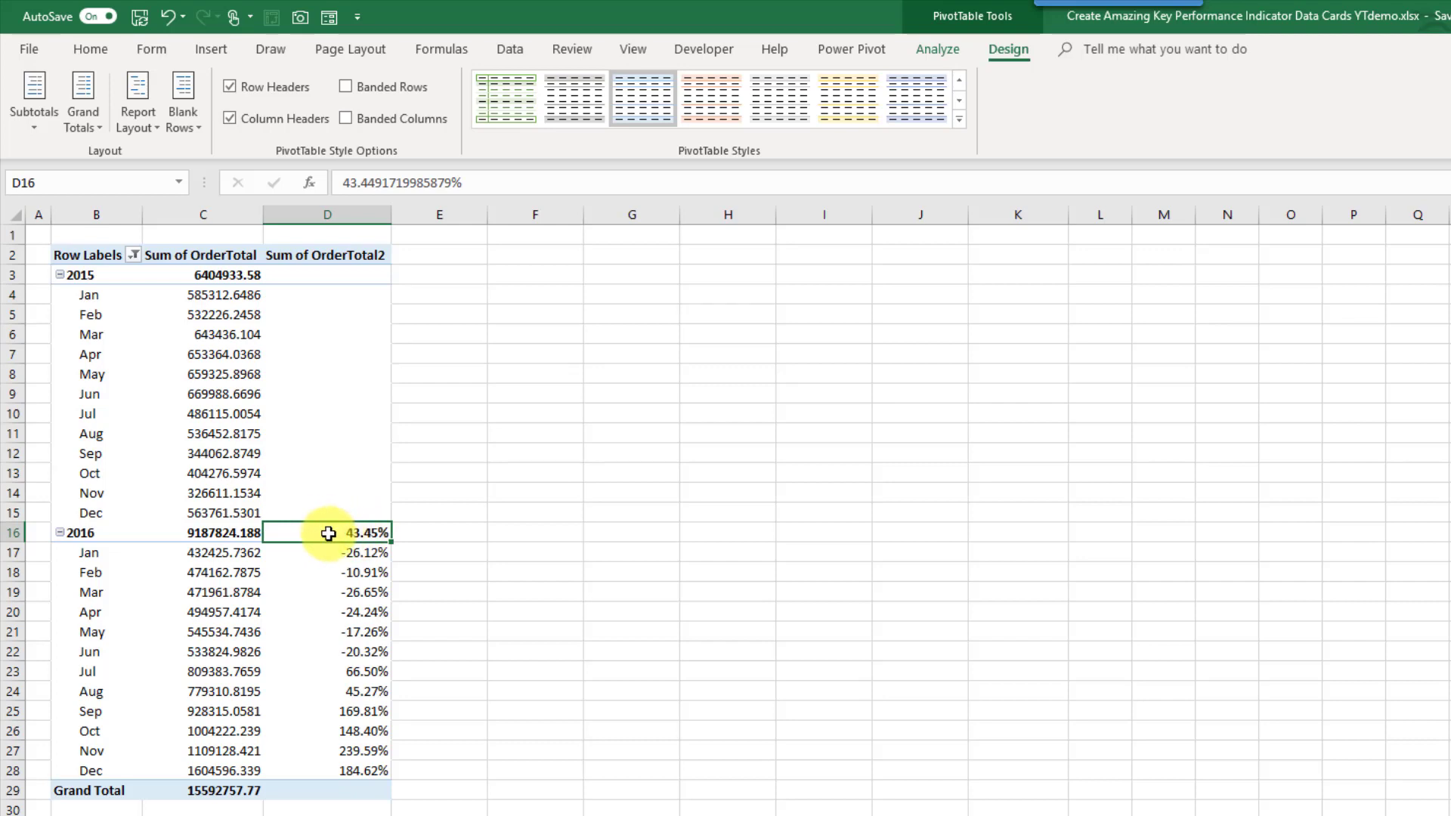
pyautogui.click(355, 280)
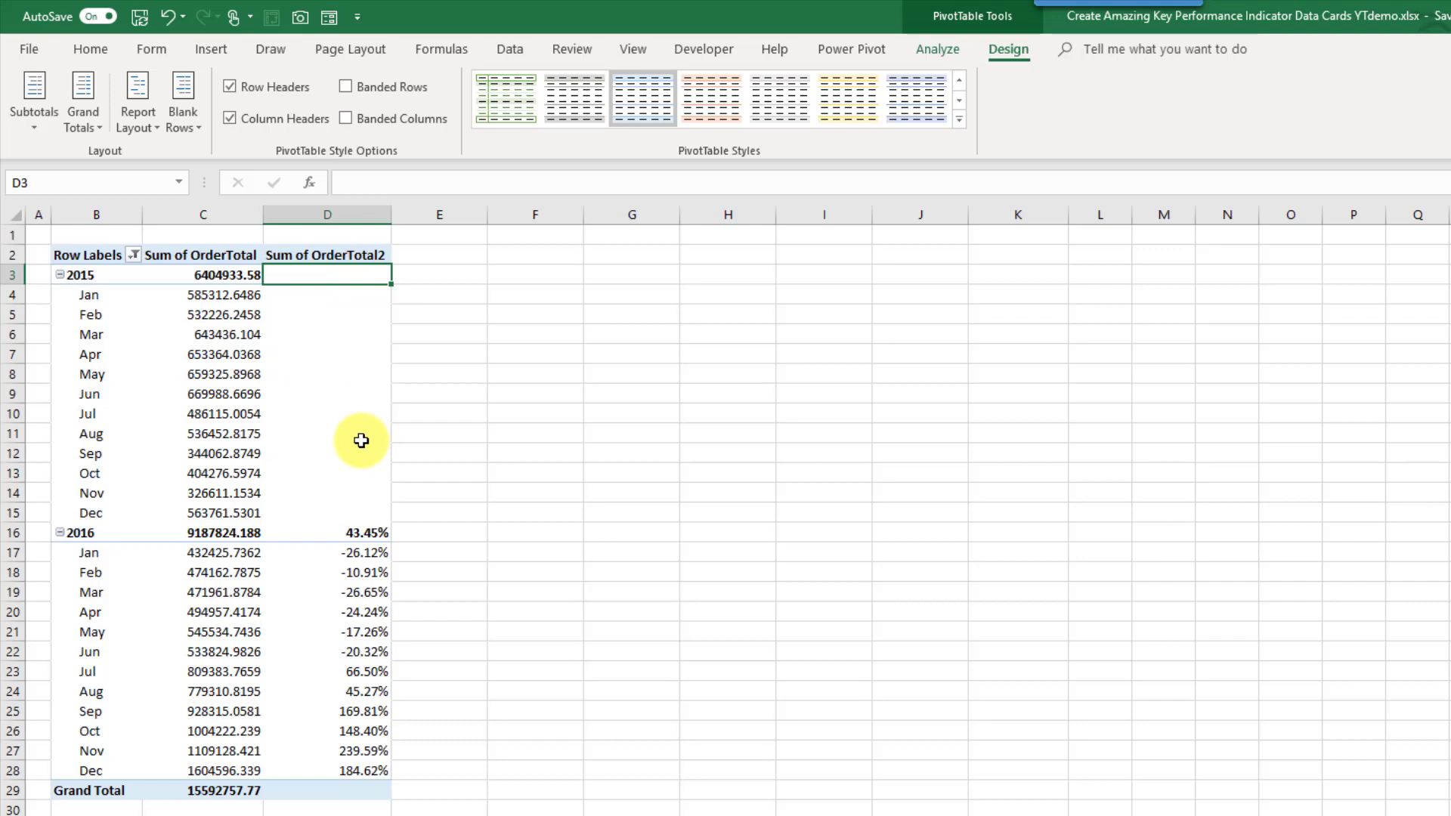
# Enter a GETPIVOTDATA formula in K2 that returns the PivotTable's 2016 Sum of OrderTotal
pyautogui.click(1006, 255)
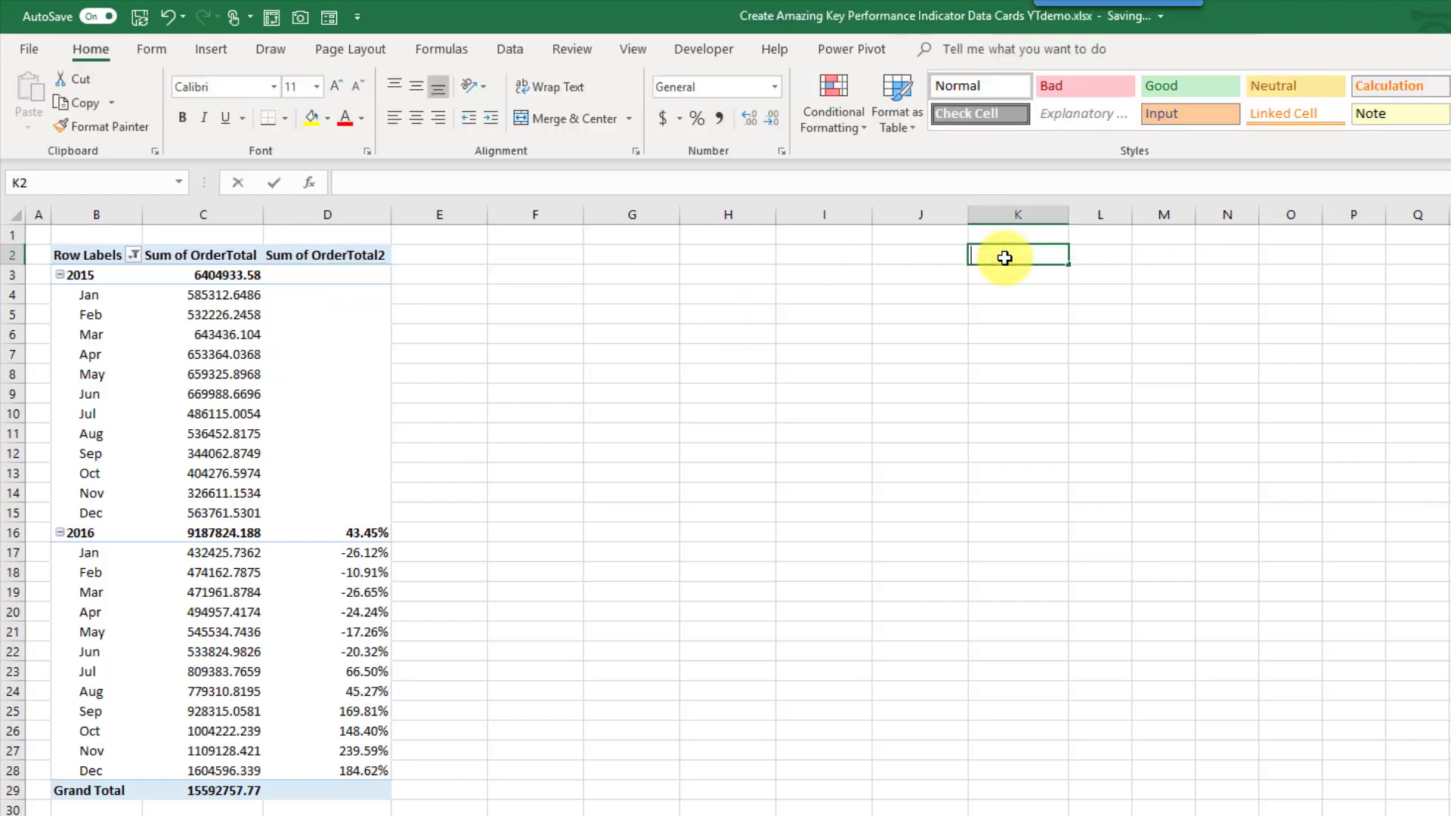
pyautogui.write('=')
pyautogui.click(234, 533)
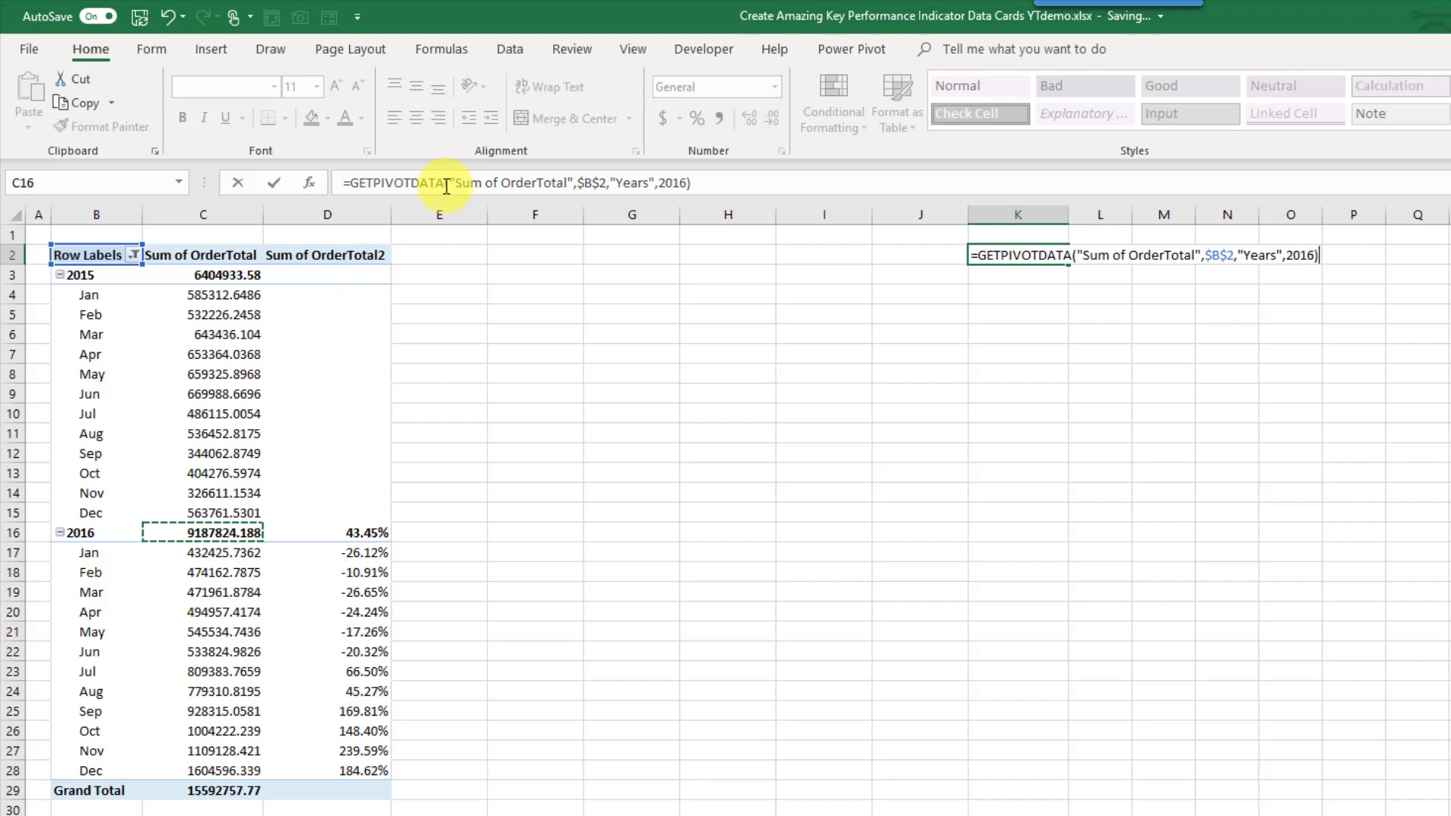
pyautogui.press('Return')
pyautogui.click(1018, 261)
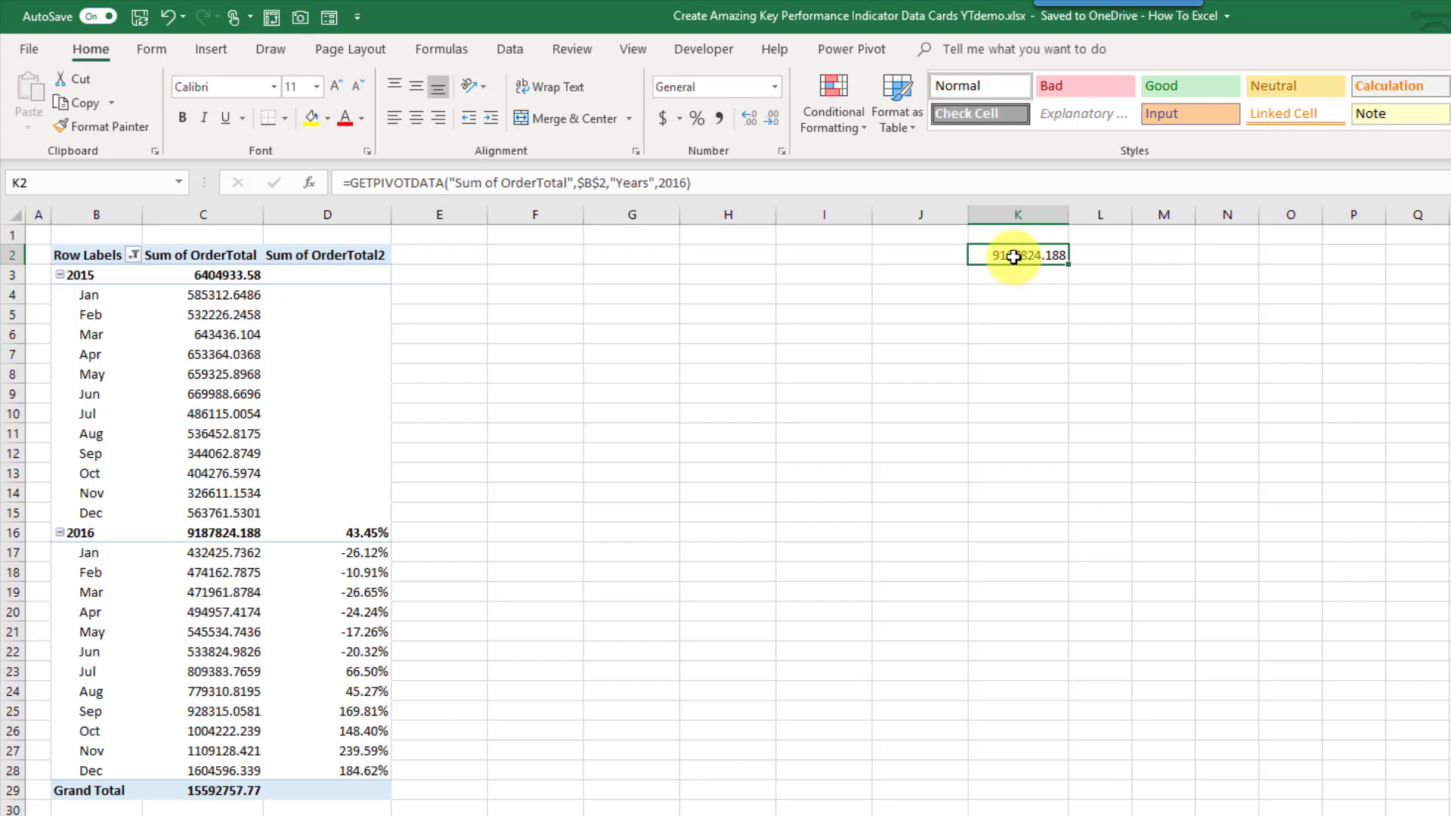
# Check the Generate GetPivotData option of the PivotTable without changing it
pyautogui.click(309, 355)
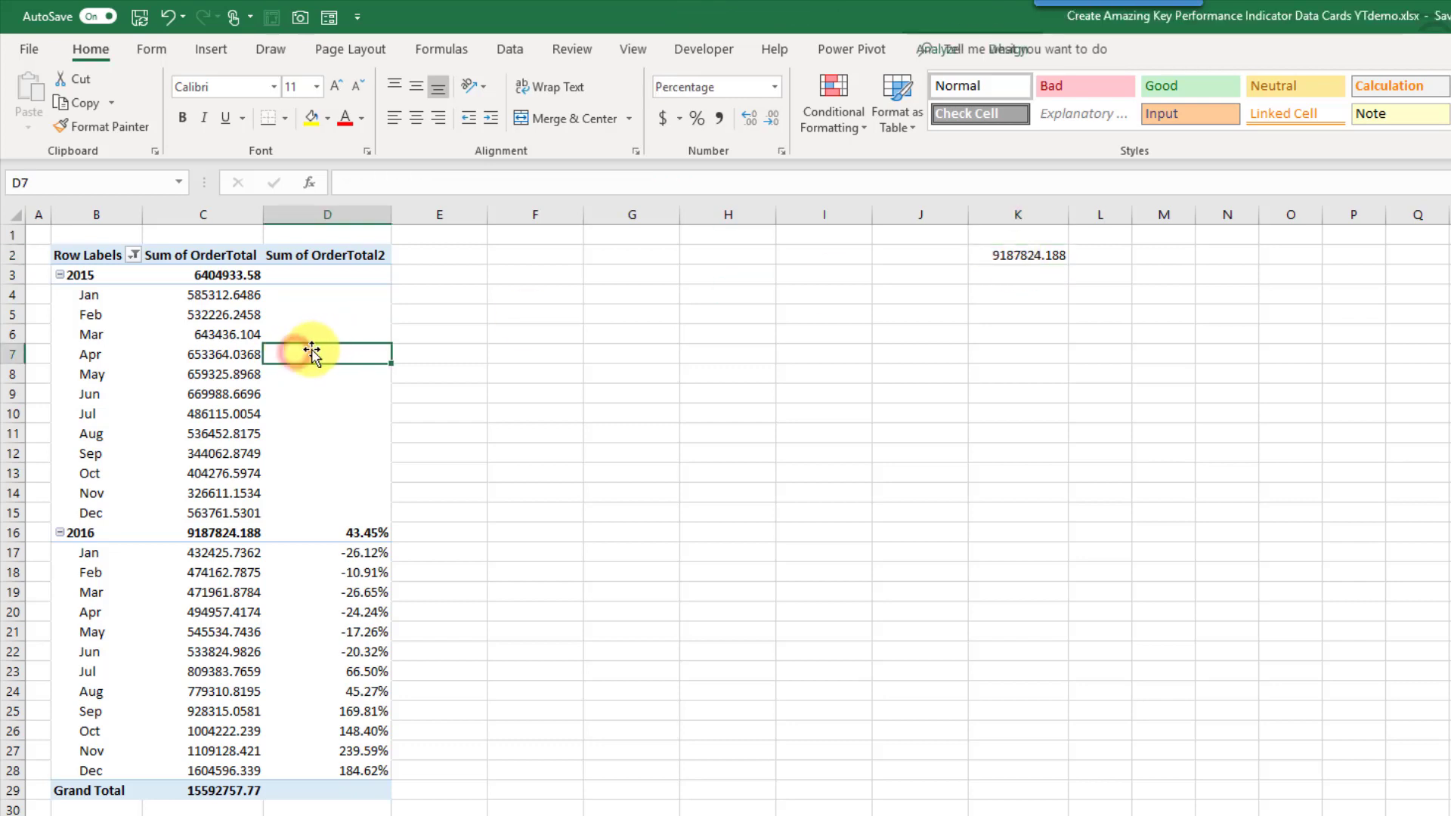
pyautogui.click(941, 44)
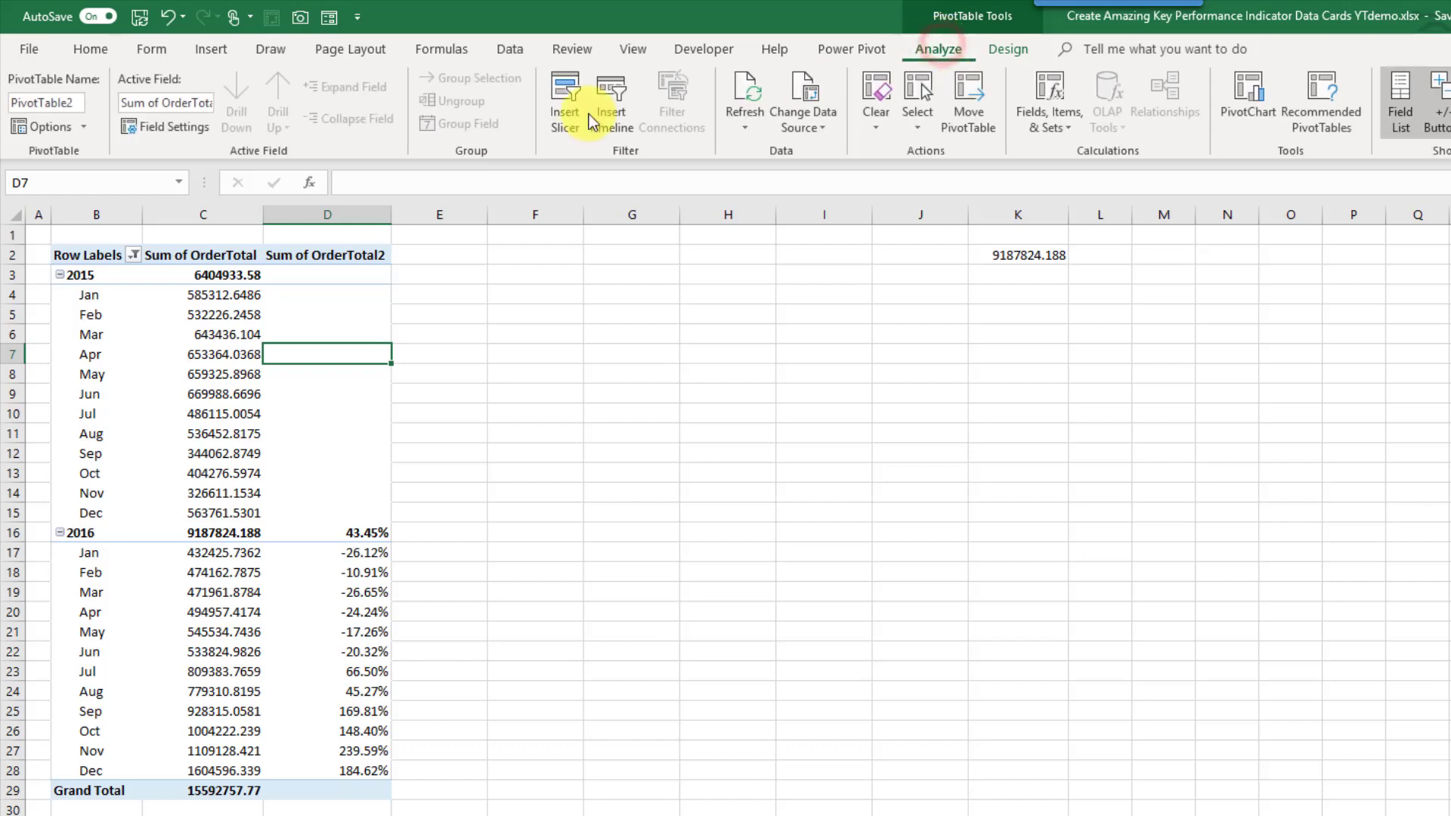
pyautogui.click(85, 128)
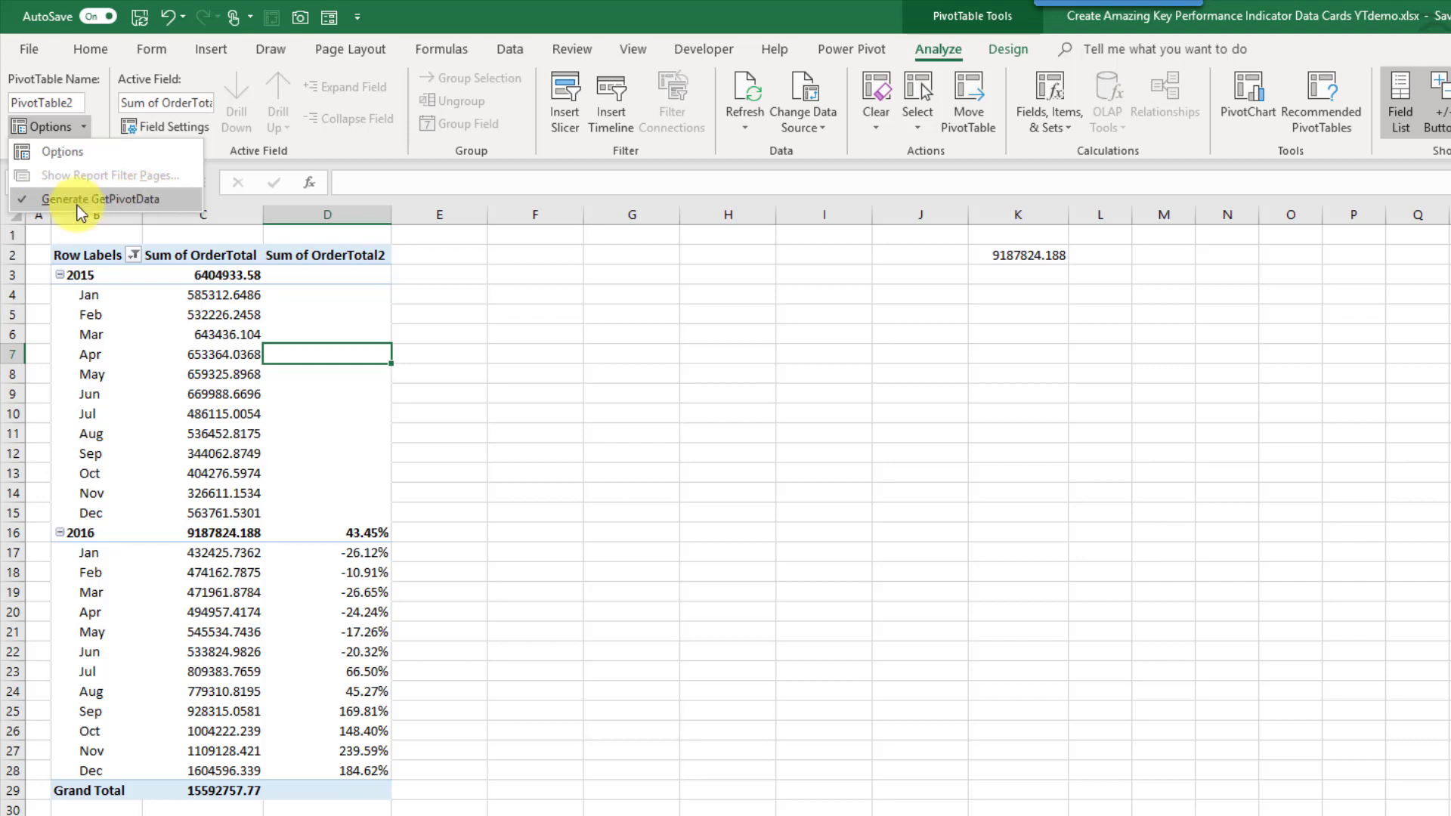
pyautogui.click(338, 315)
# Enter a GETPIVOTDATA formula in K3 that returns the PivotTable's 2016 Sum of OrderTotal2
pyautogui.click(994, 274)
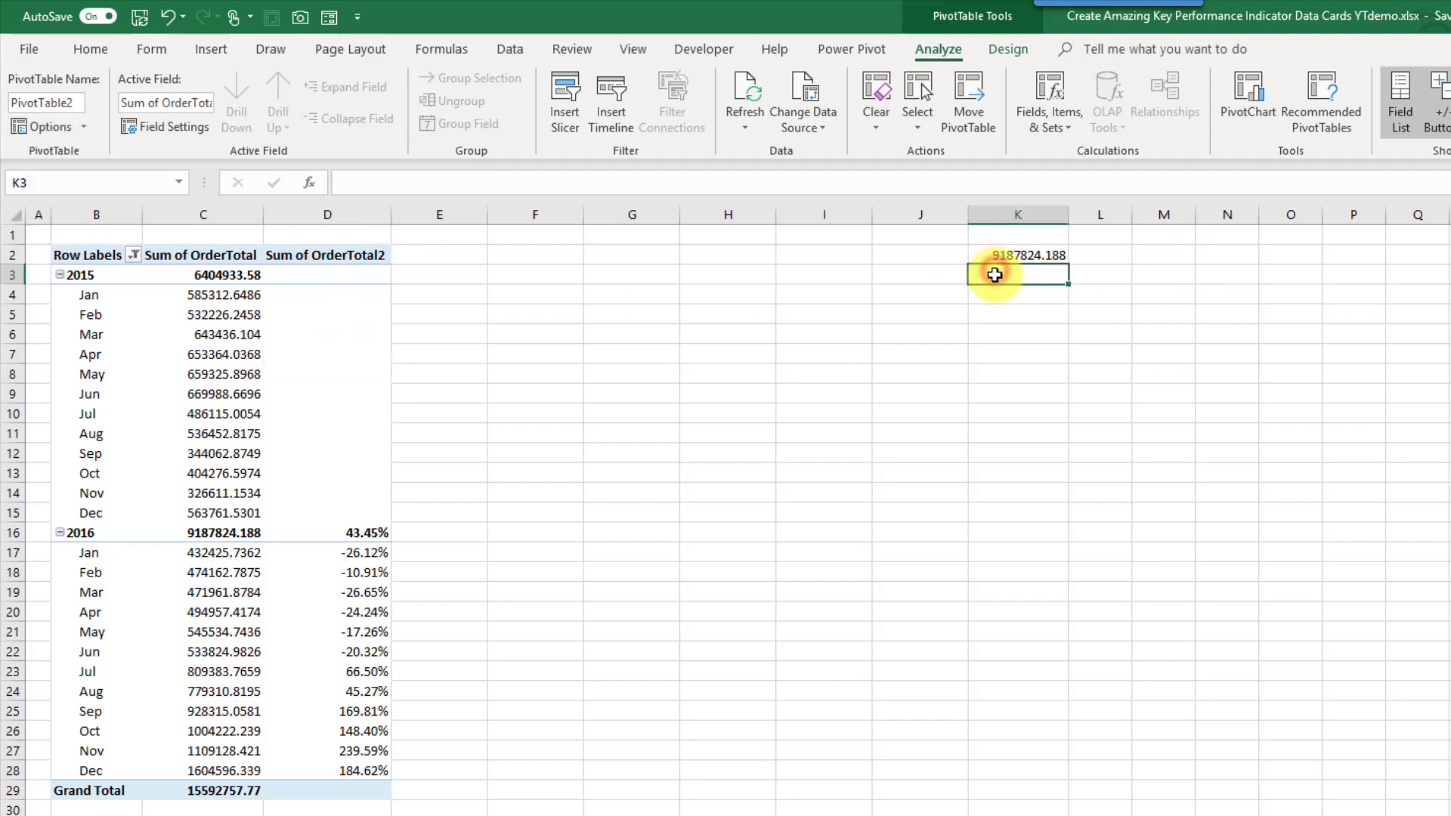
pyautogui.write('=')
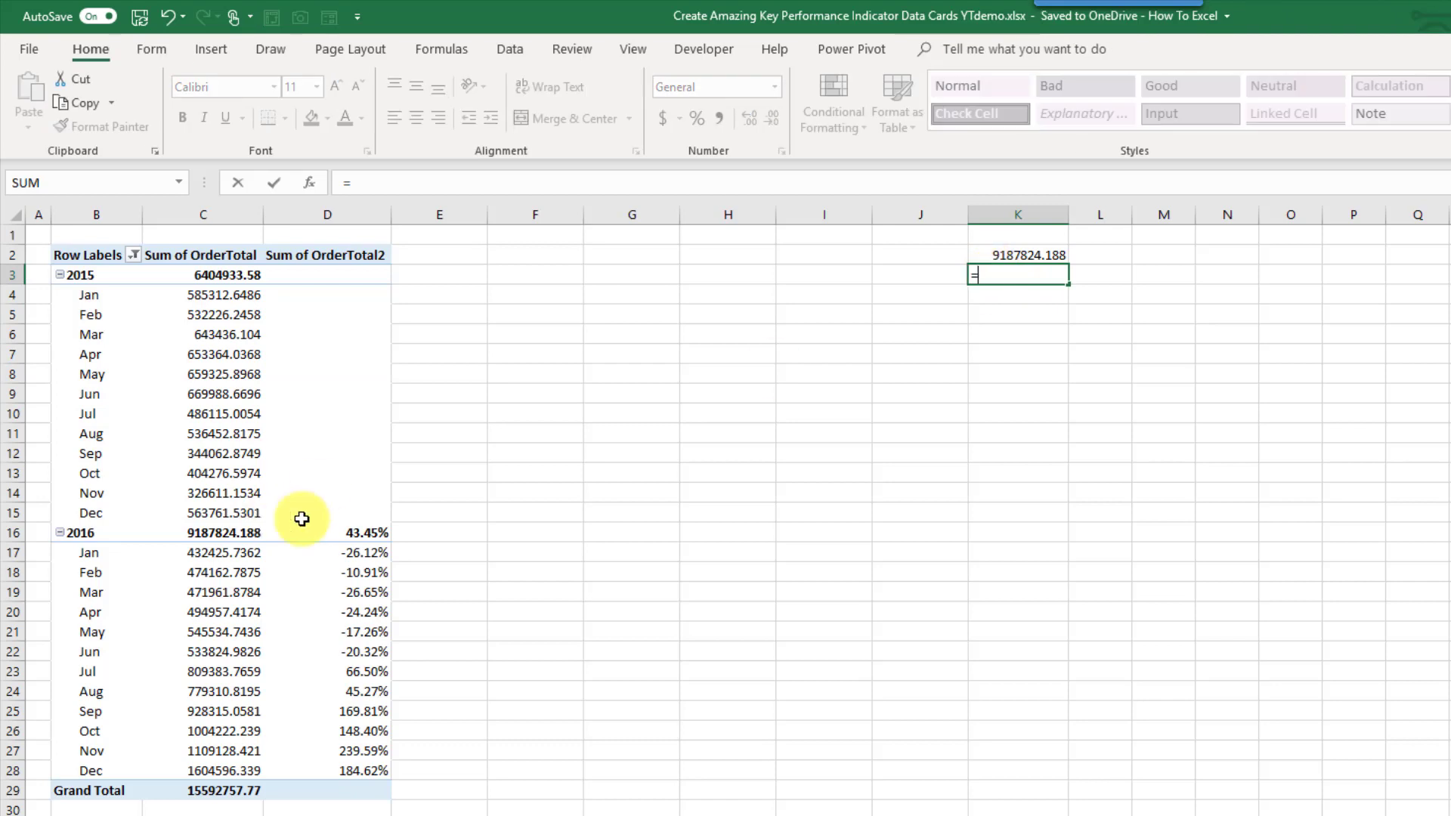
pyautogui.click(340, 531)
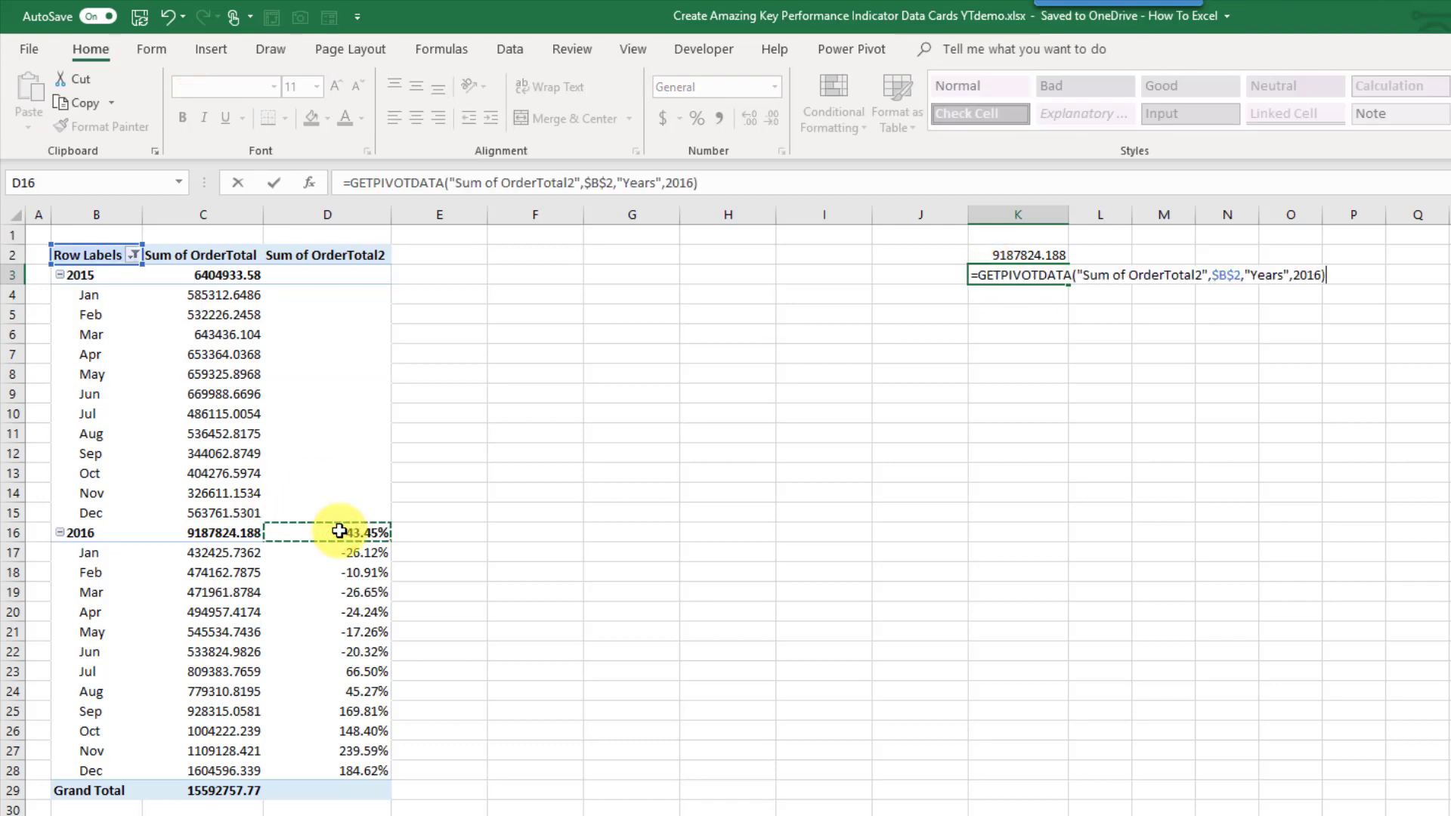
pyautogui.press('Return')
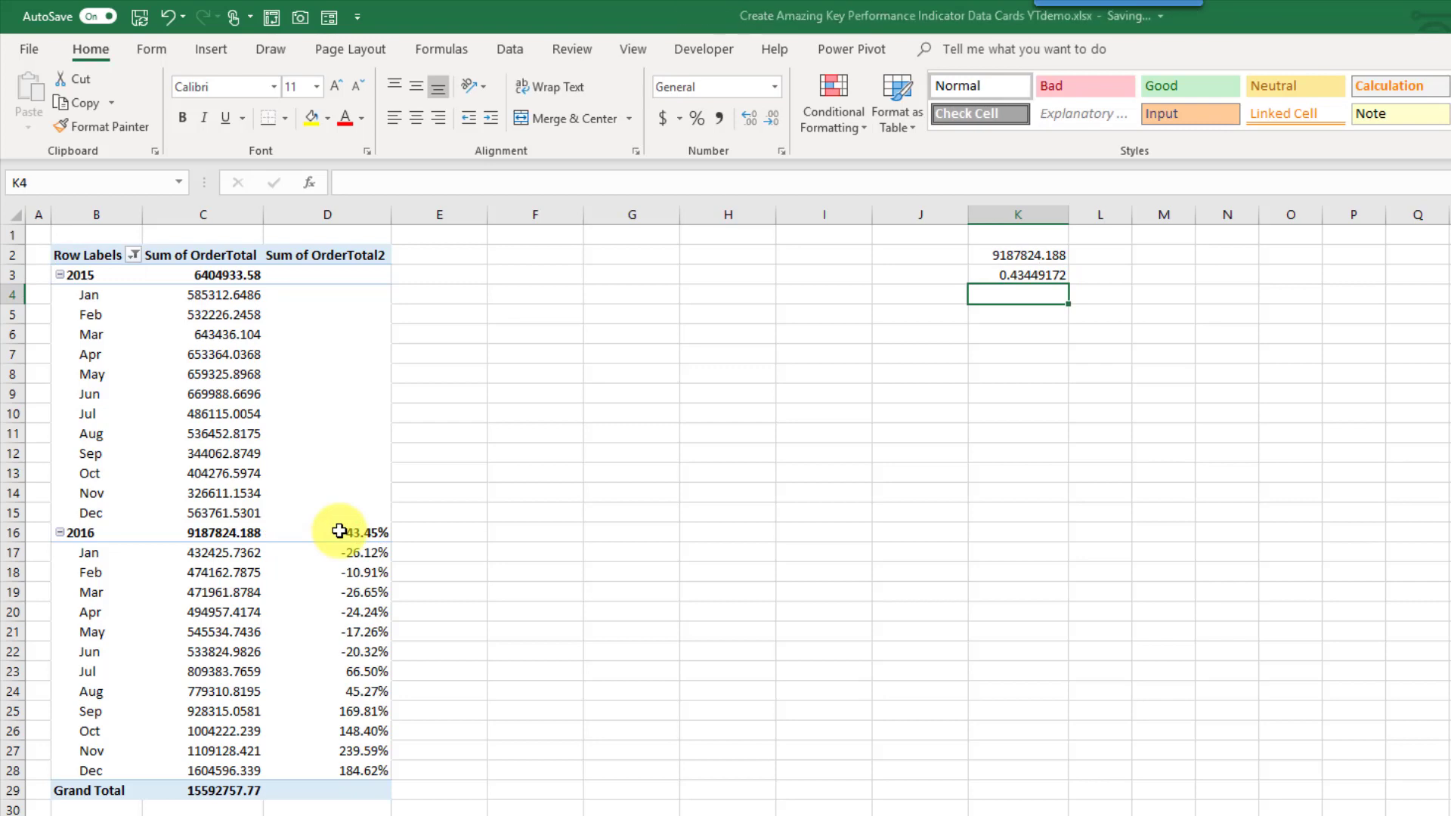
pyautogui.moveTo(1001, 256); pyautogui.dragTo(1019, 275)
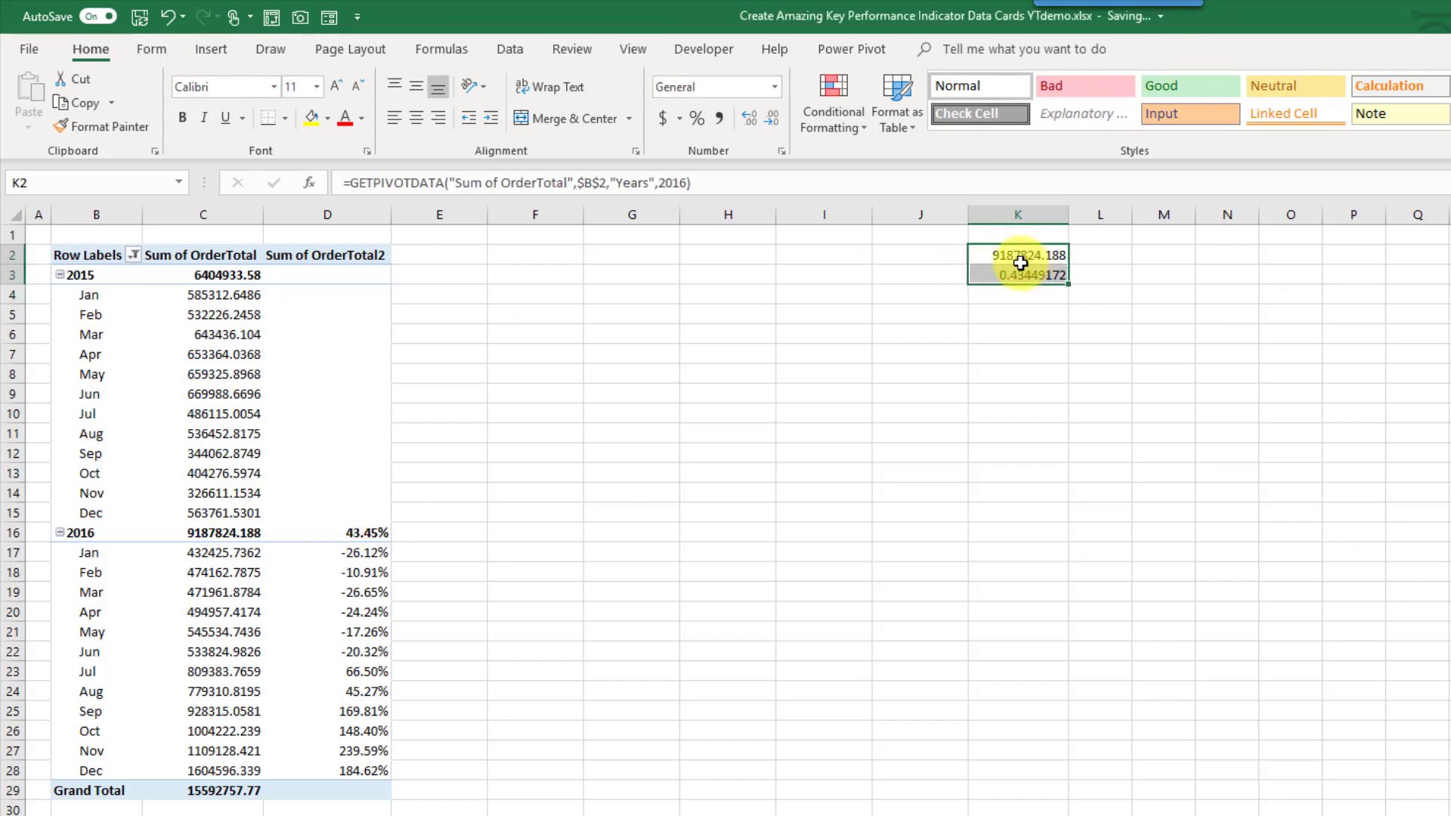
# Format the 2016 order total in K2 as Currency with the $ symbol and 0 decimal places
pyautogui.click(1014, 255)
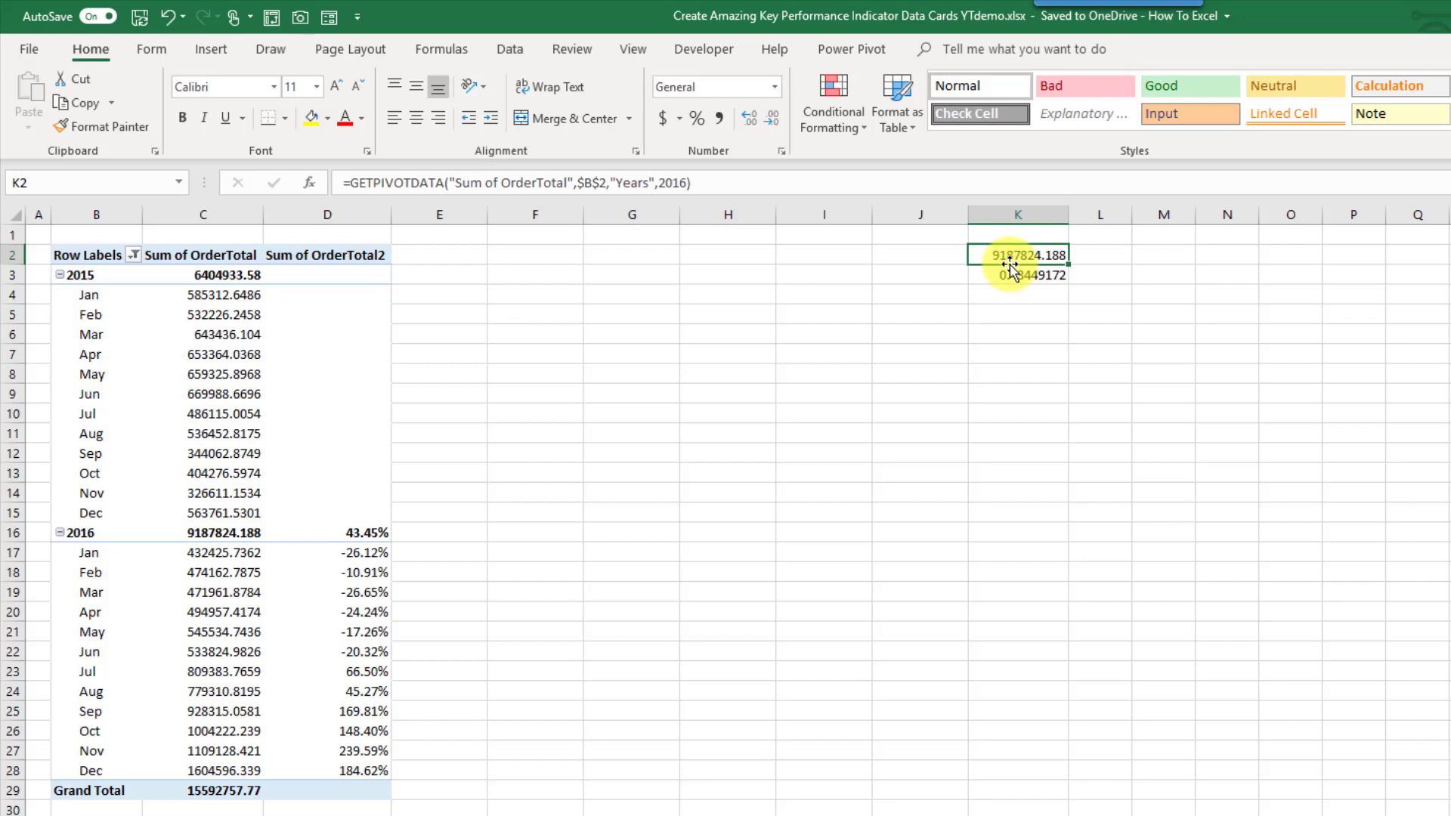
pyautogui.hotkey('ctrl', '1')
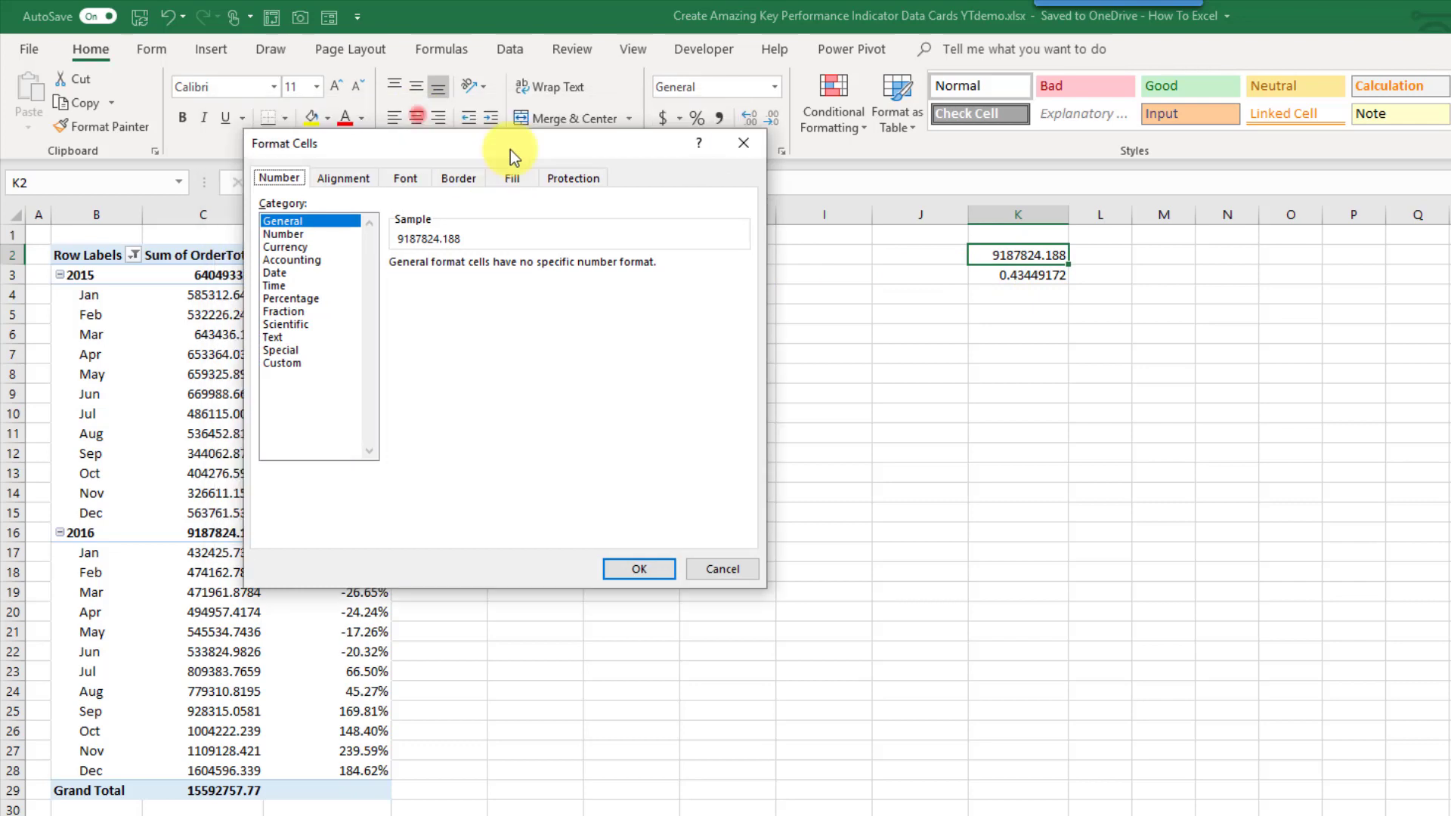
pyautogui.click(314, 271)
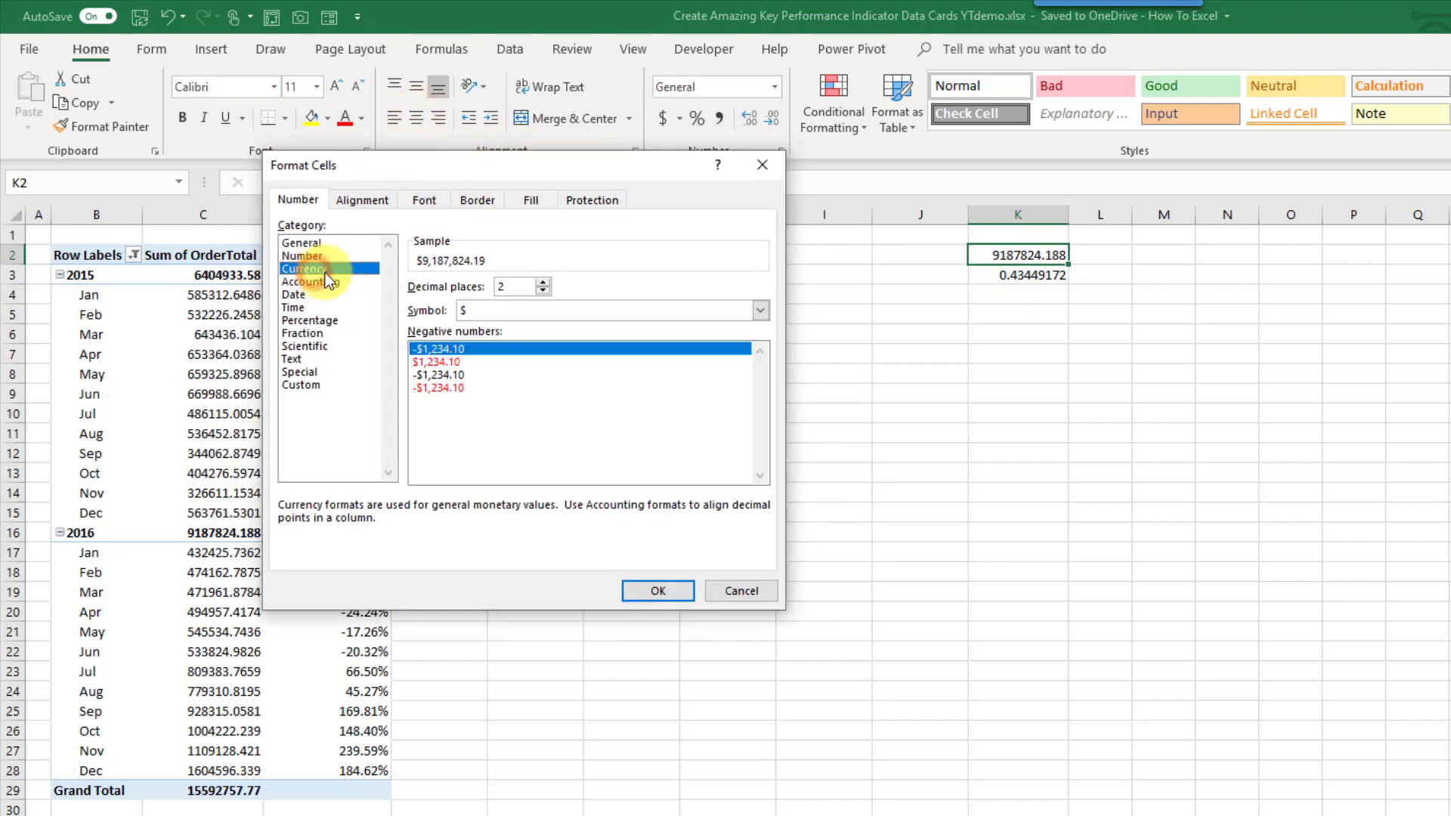
pyautogui.click(543, 290)
pyautogui.click(542, 290)
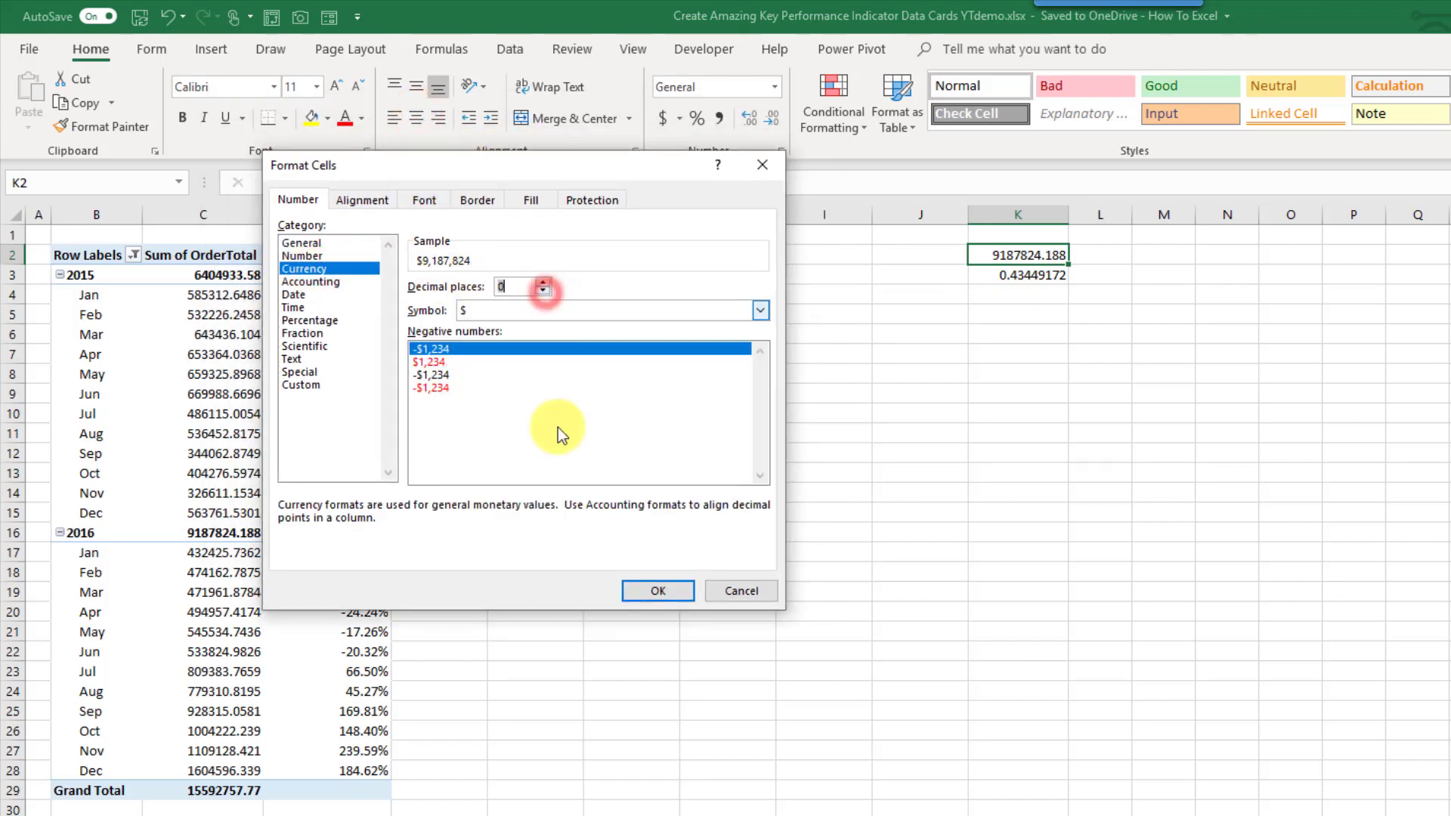
pyautogui.click(646, 589)
# Apply the custom number format [Green]▲ 0.0 %;[Red]▼ -0.0 % to the percentage change in K3
pyautogui.click(993, 277)
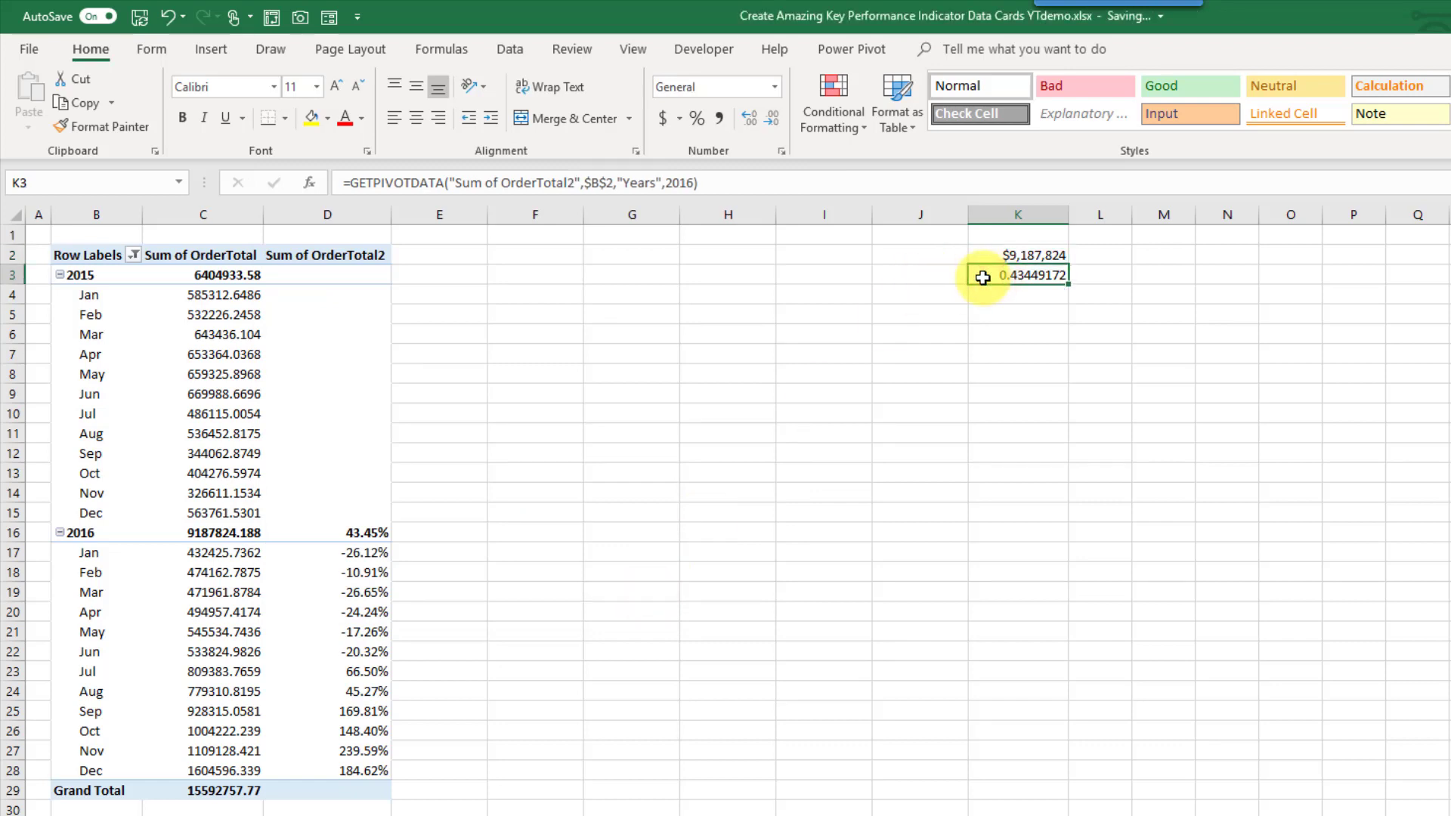
pyautogui.hotkey('ctrl', '1')
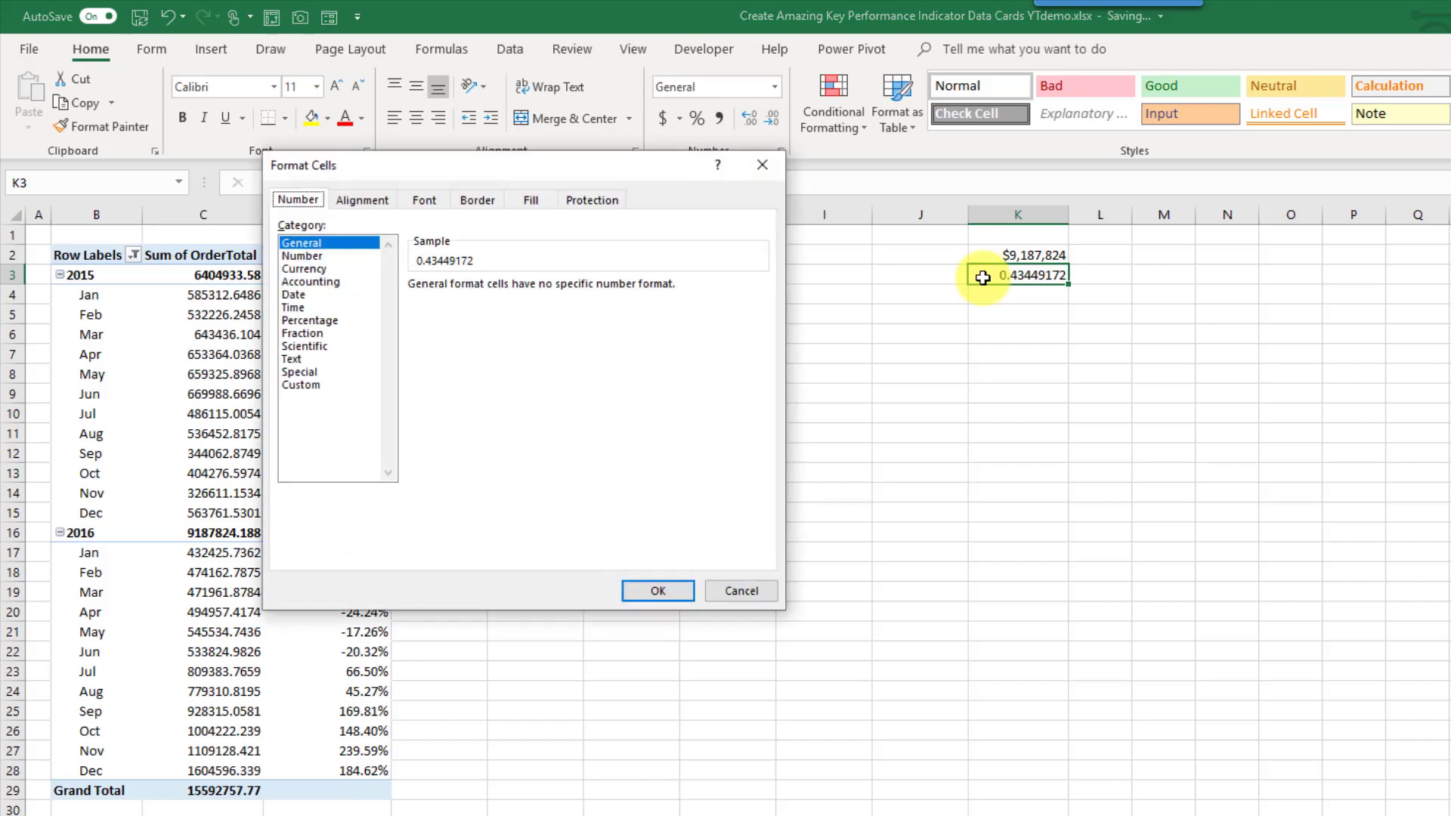
pyautogui.click(310, 388)
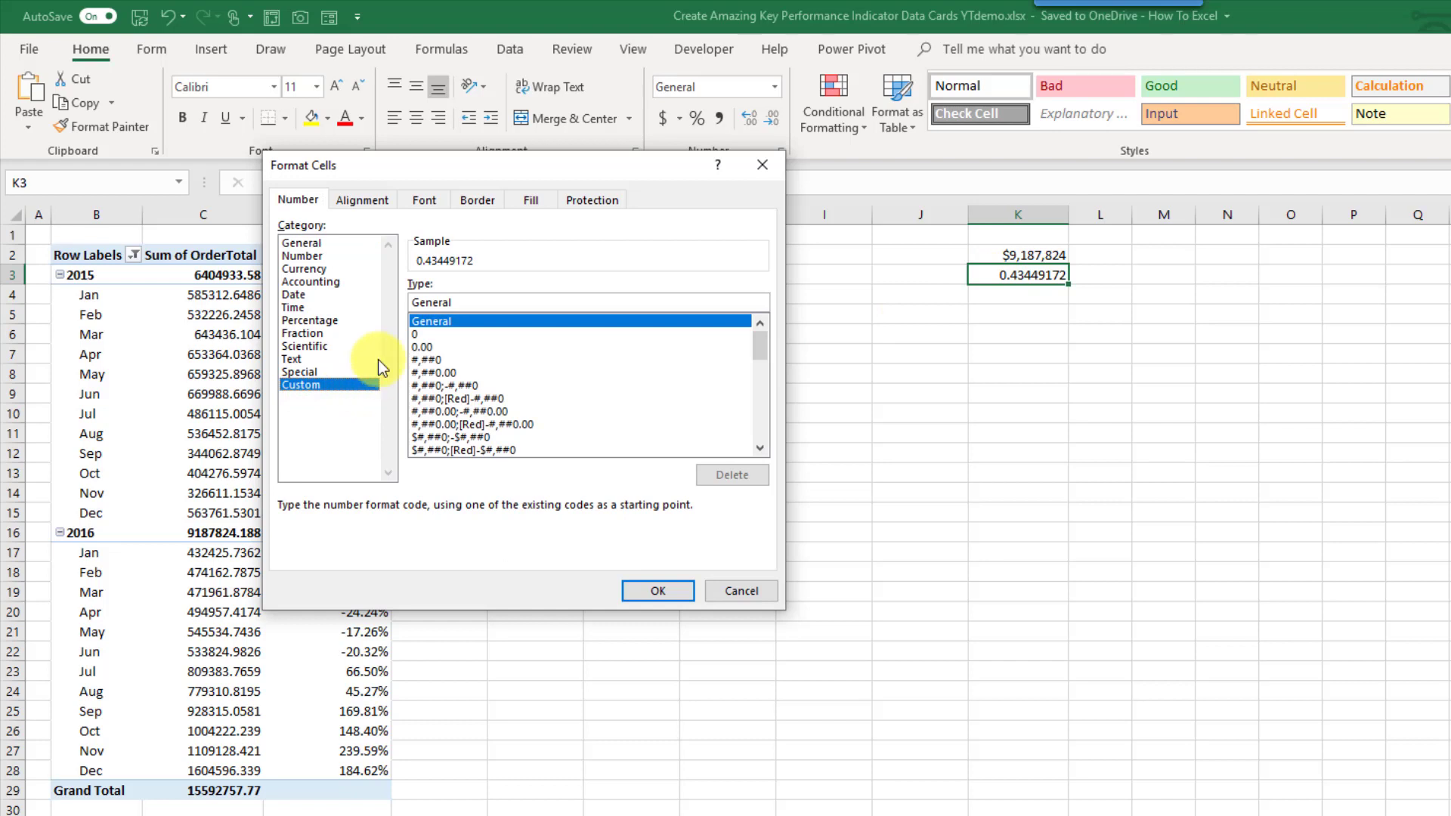
pyautogui.doubleClick(469, 302)
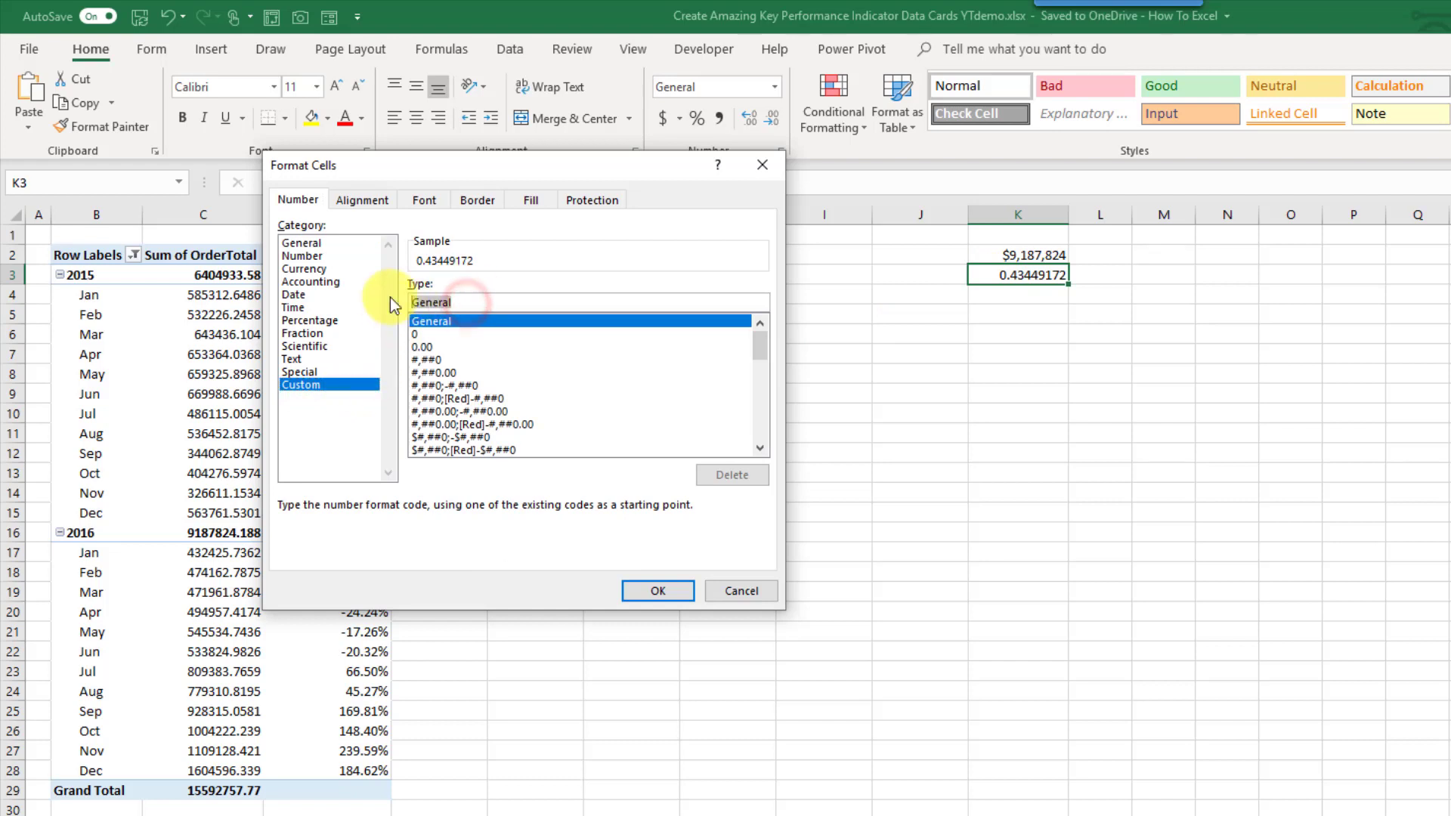
pyautogui.write('[Green]▲ 0.0 %;[Red]▼ -0.0 %')
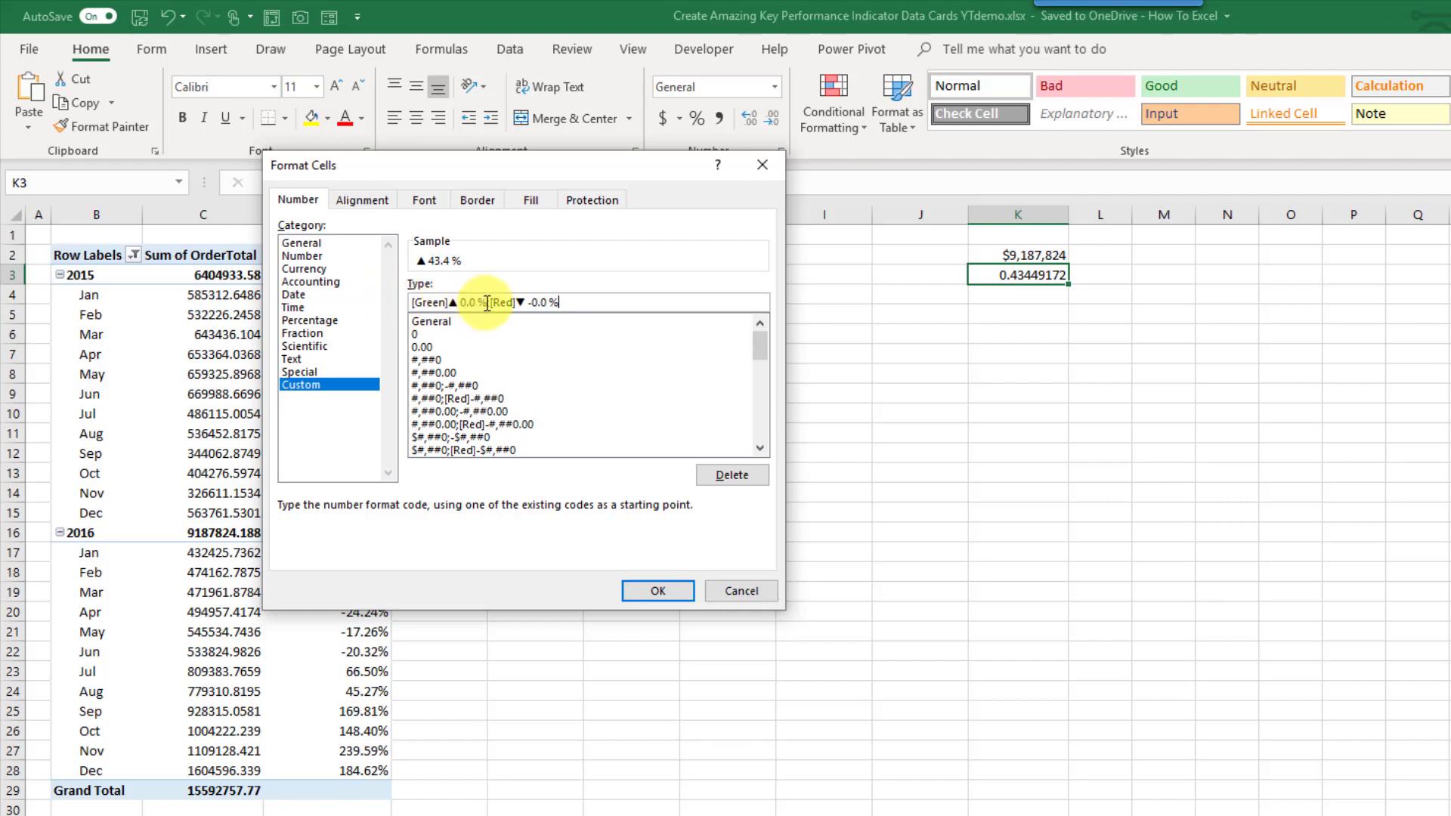
pyautogui.moveTo(488, 302); pyautogui.dragTo(413, 306)
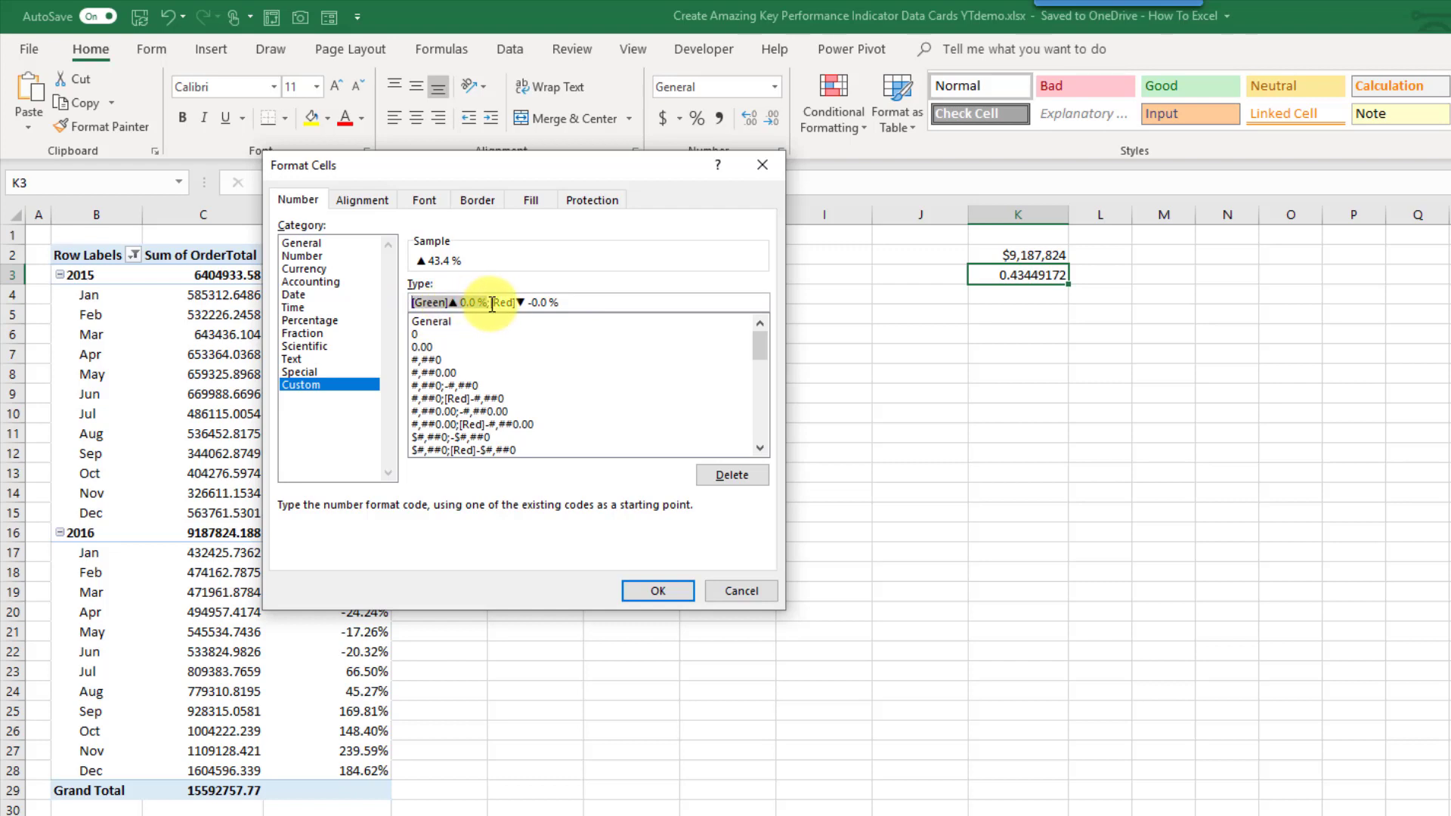
pyautogui.moveTo(518, 302); pyautogui.dragTo(571, 302)
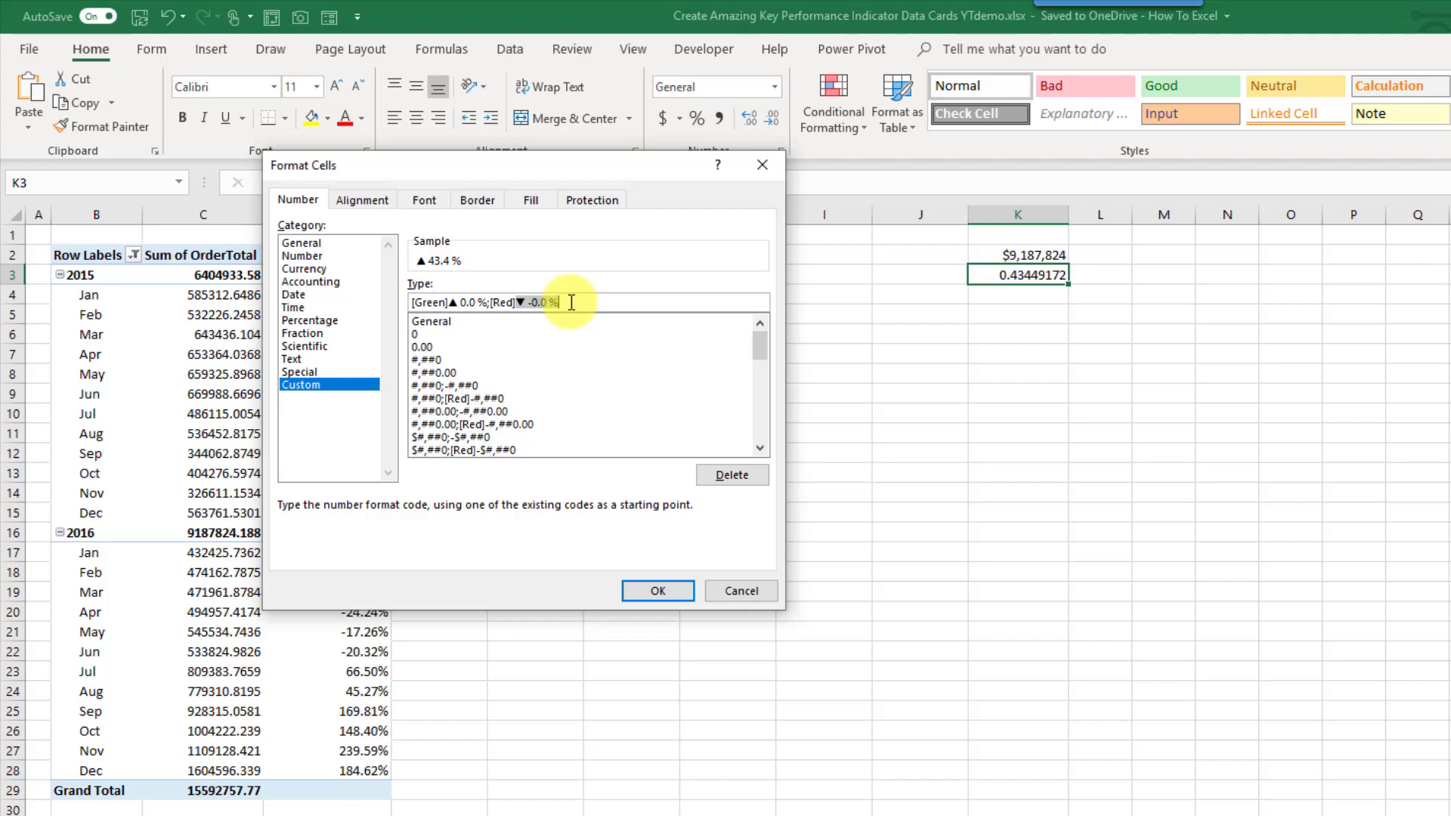
pyautogui.click(641, 589)
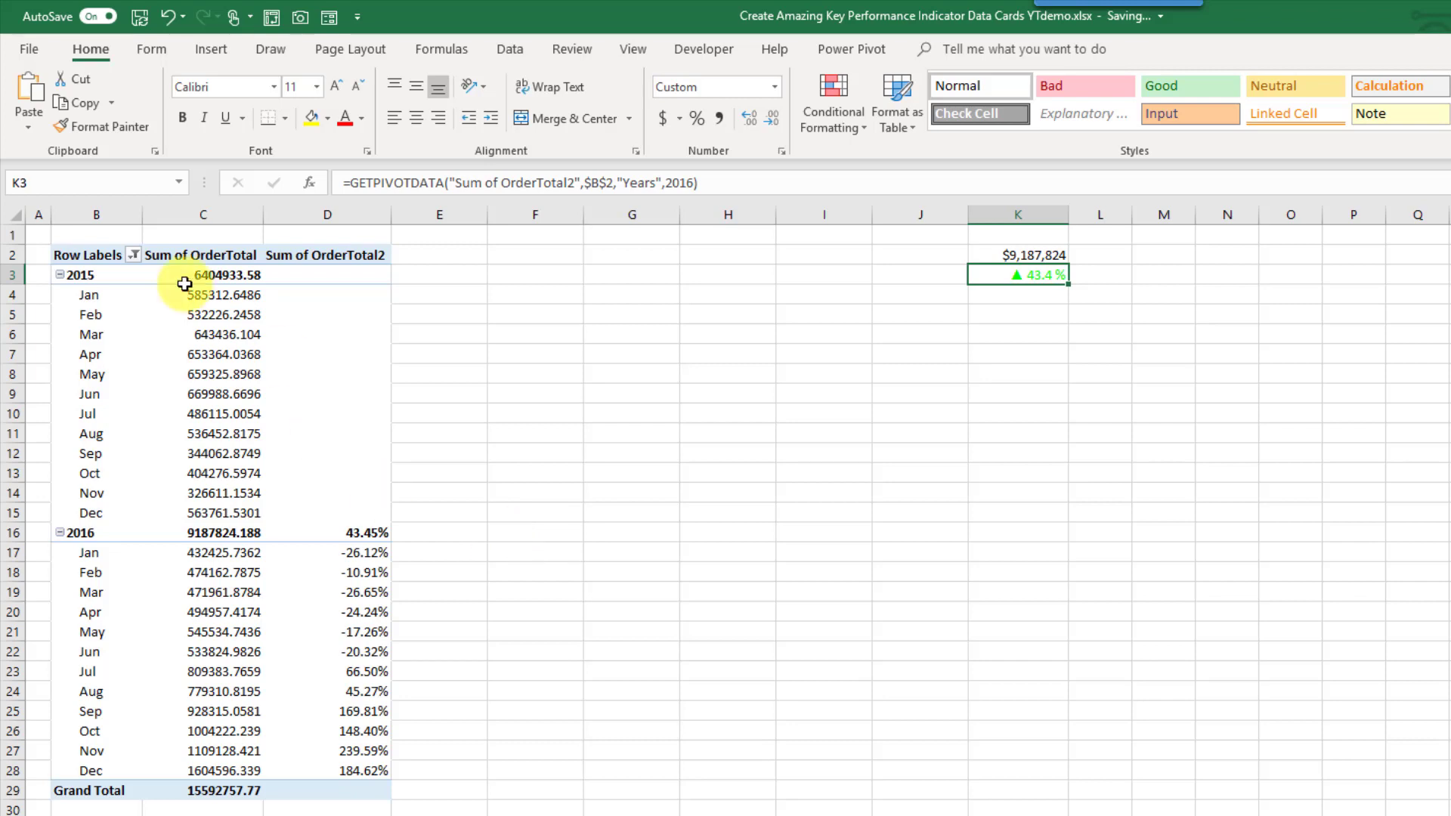
# Copy the entire PivotTable and paste the duplicate at F2
pyautogui.click(340, 788)
pyautogui.hotkey('ctrl', 'a')
pyautogui.hotkey('ctrl', 'c')
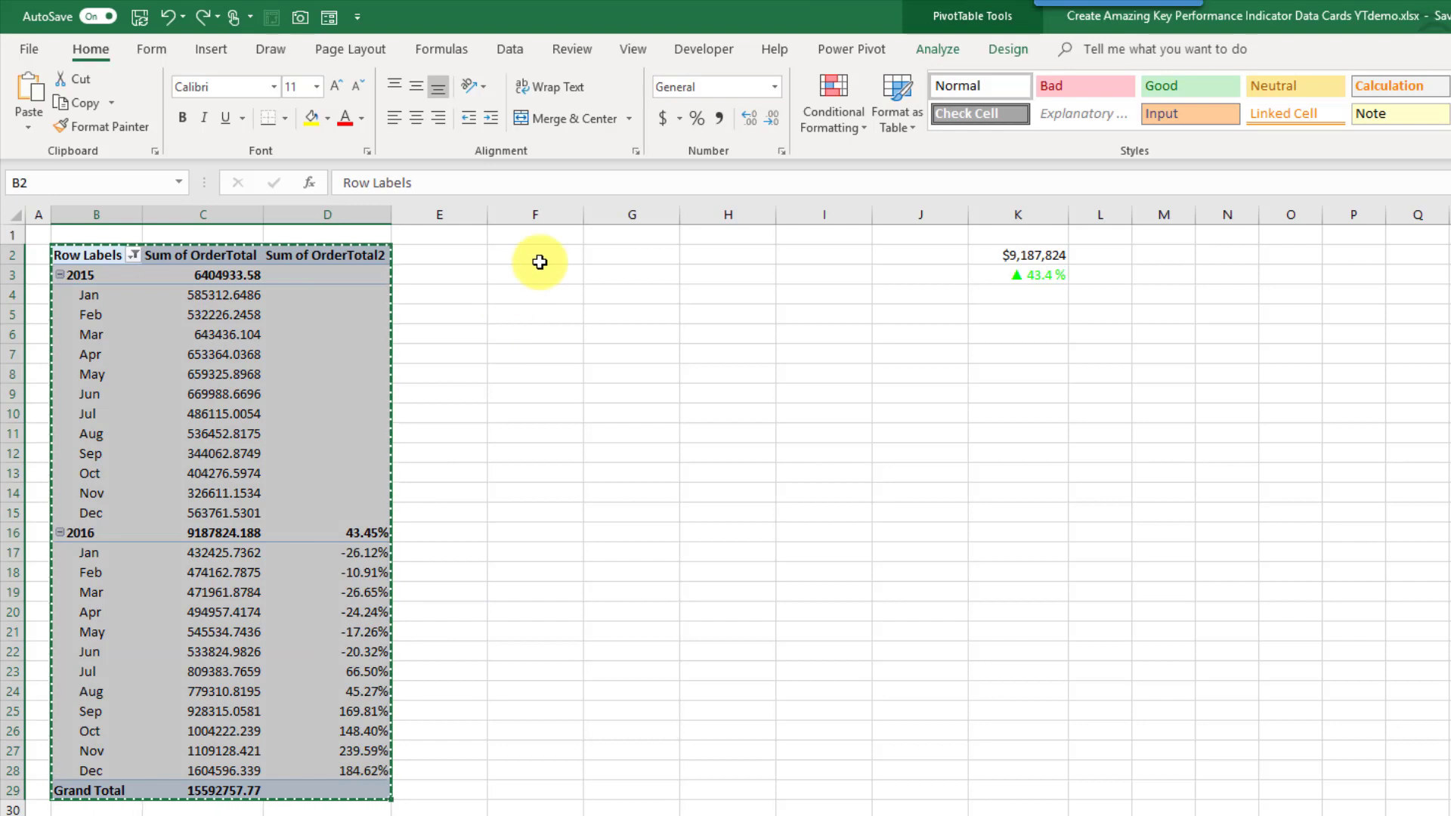
pyautogui.click(539, 262)
pyautogui.hotkey('ctrl', 'v')
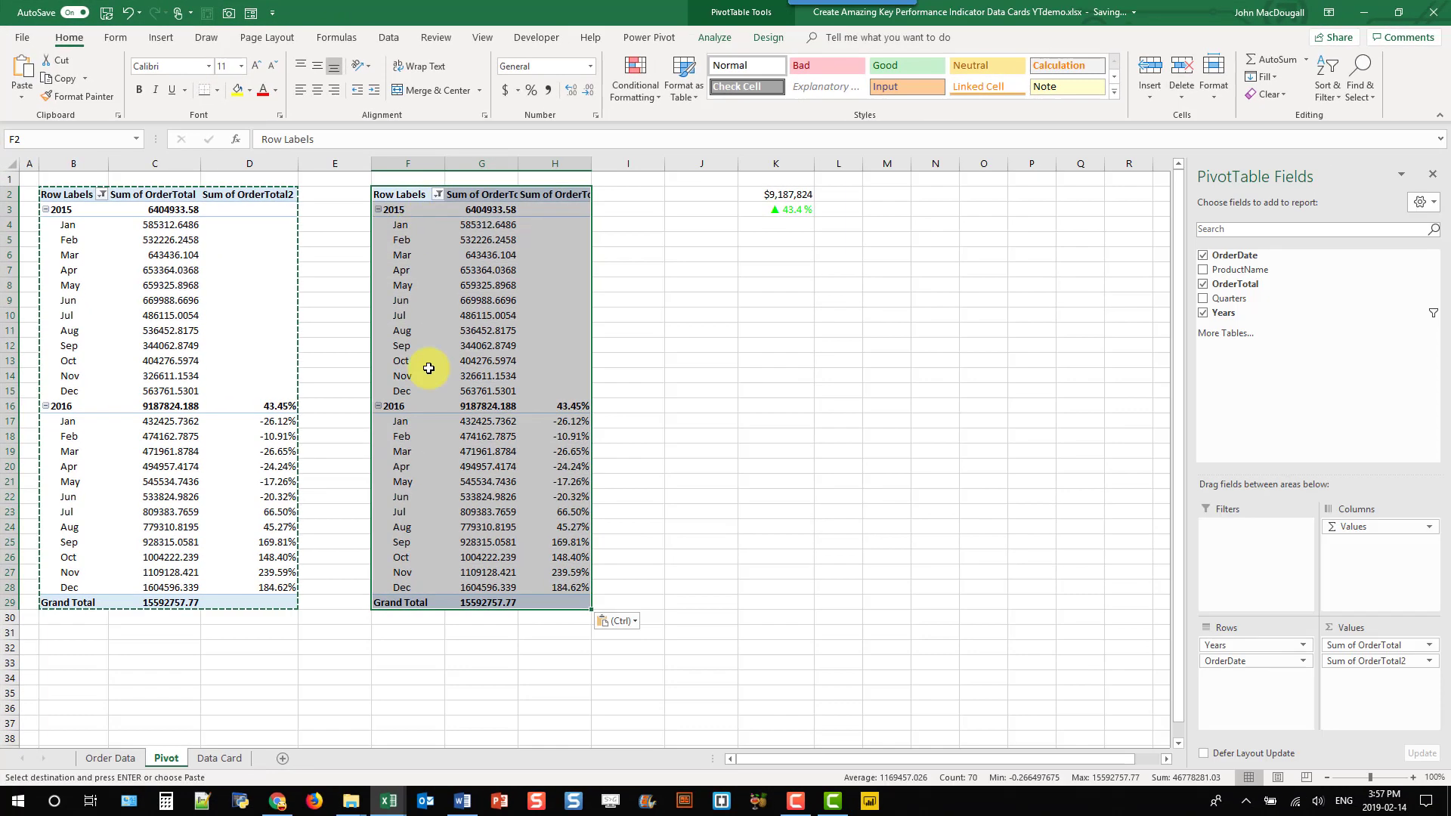
# In the copied PivotTable, remove Sum of OrderTotal2 from the values and move Years from the rows to the columns
pyautogui.moveTo(1360, 662); pyautogui.dragTo(1056, 625)
pyautogui.moveTo(1217, 644); pyautogui.dragTo(1374, 544)
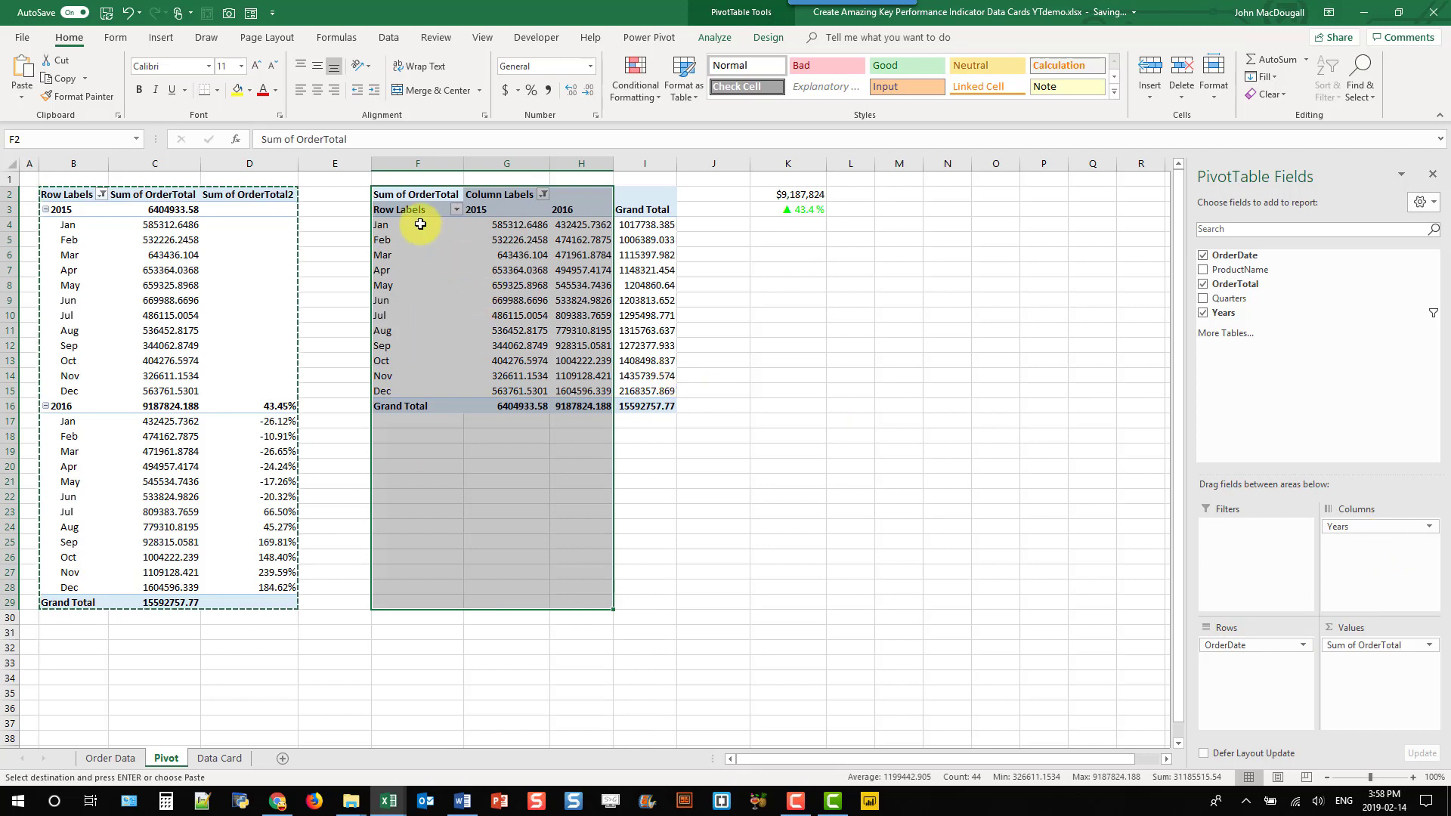
pyautogui.click(416, 360)
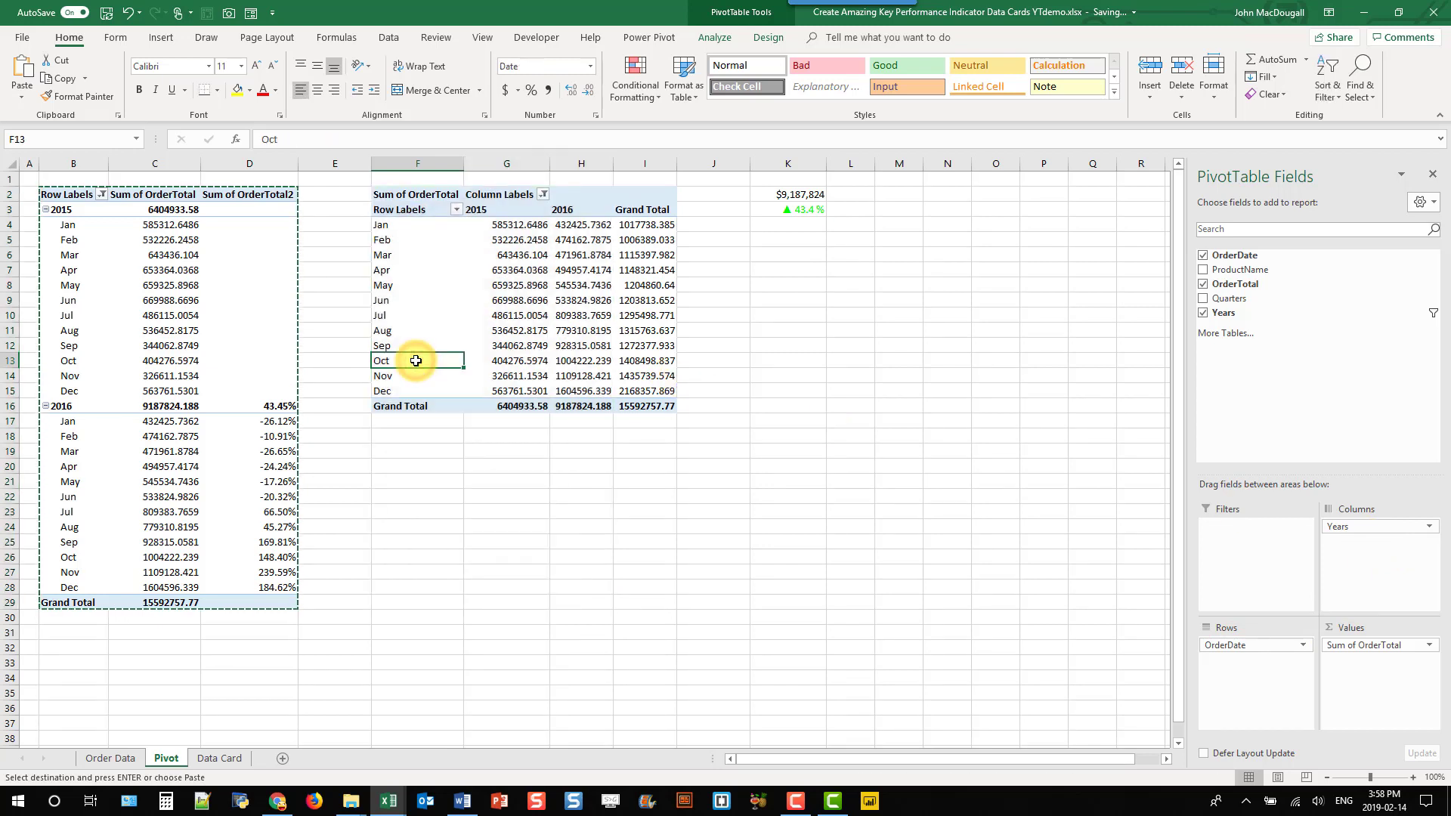
# Insert a Line PivotChart from the second PivotTable and move it further right on the sheet
pyautogui.click(500, 300)
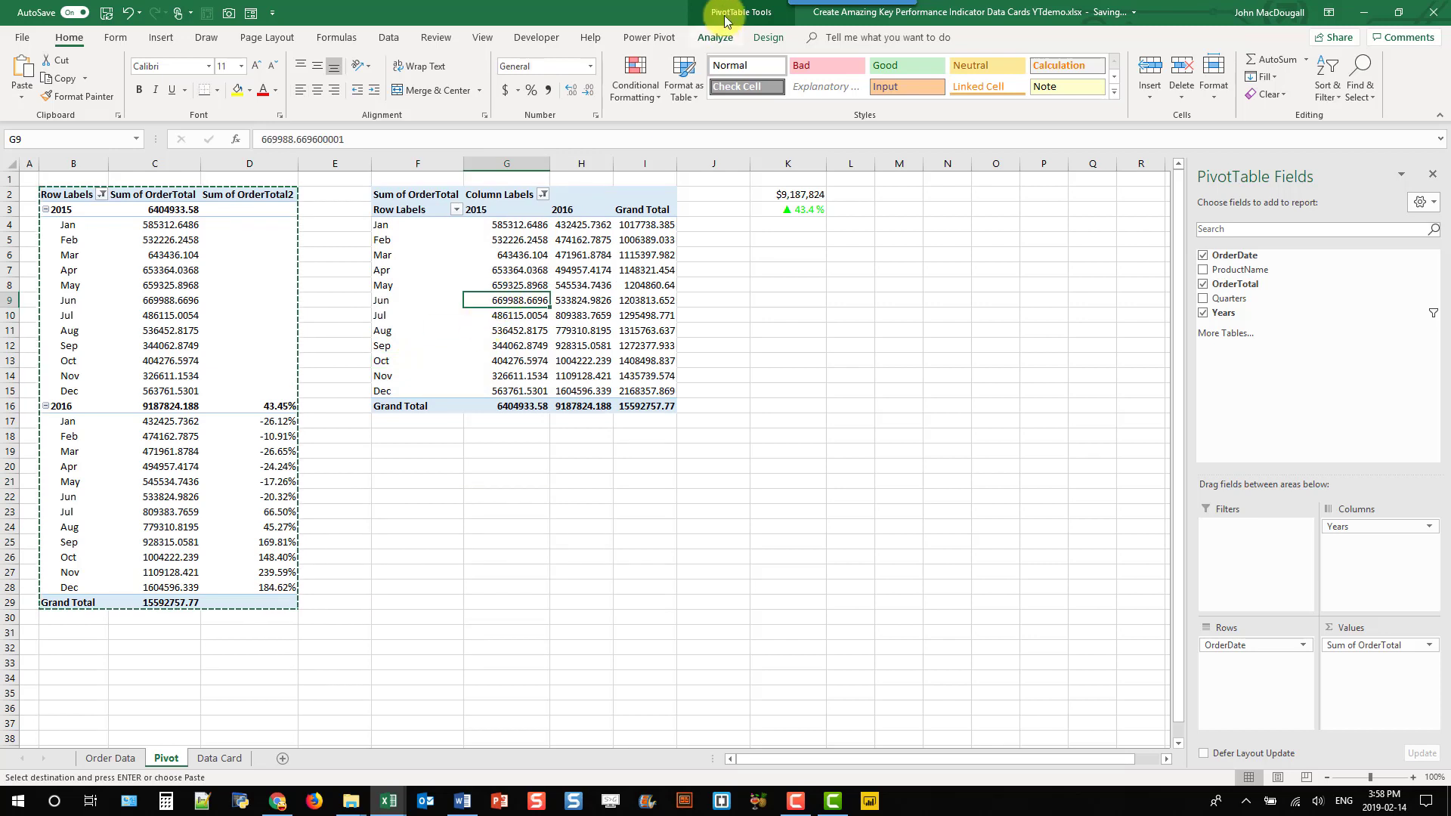
pyautogui.click(715, 38)
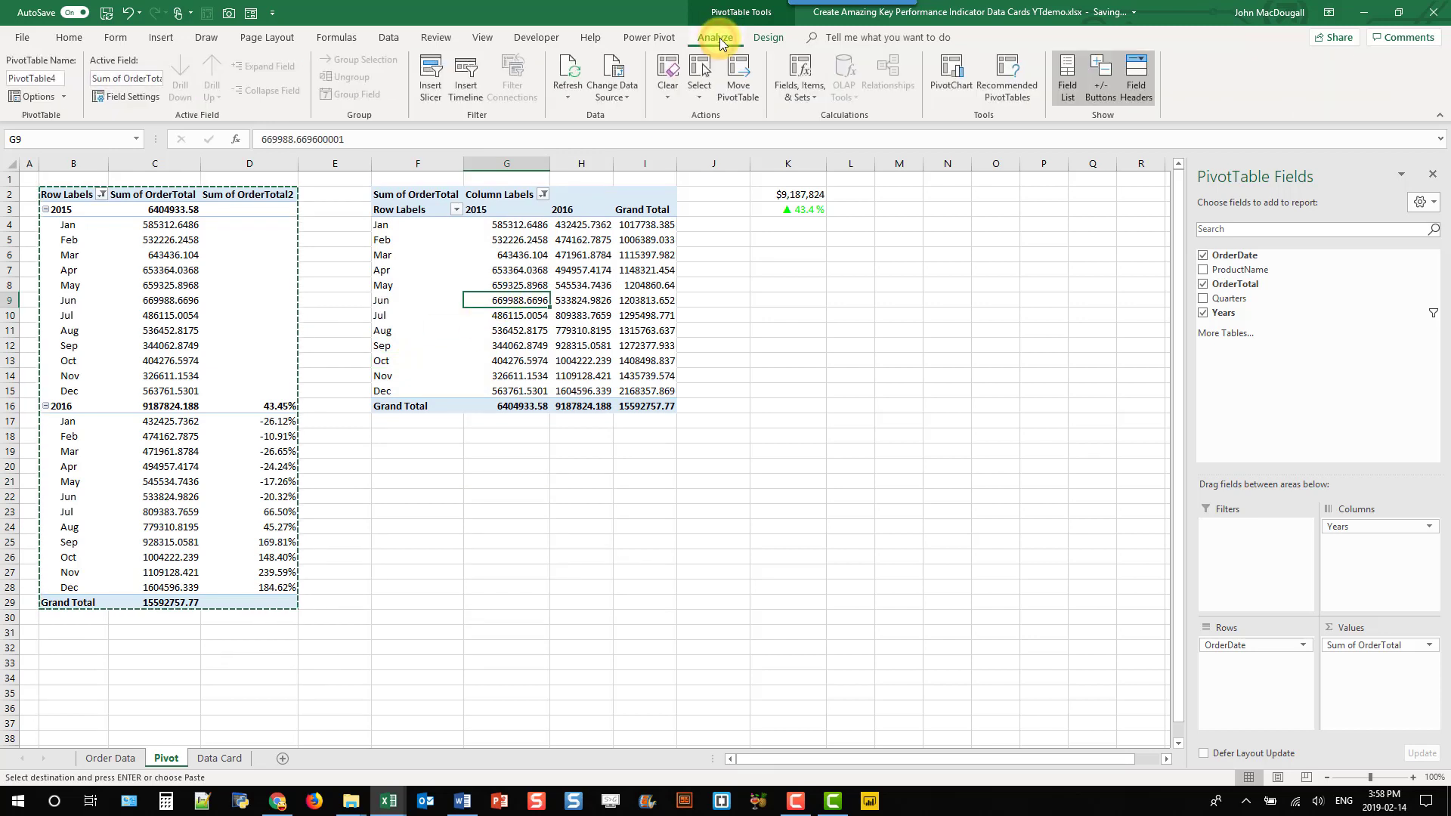
pyautogui.click(951, 79)
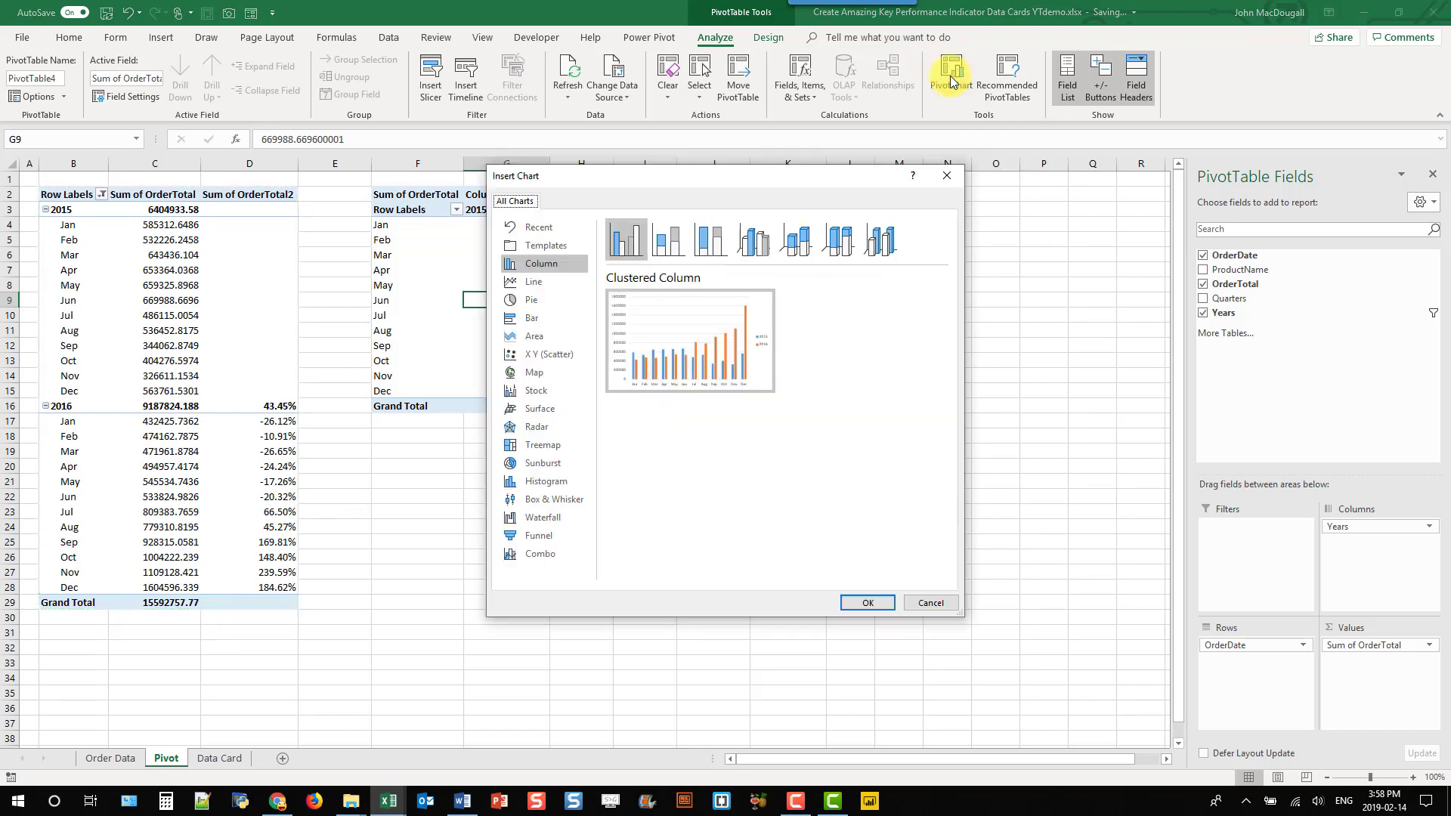
pyautogui.click(542, 283)
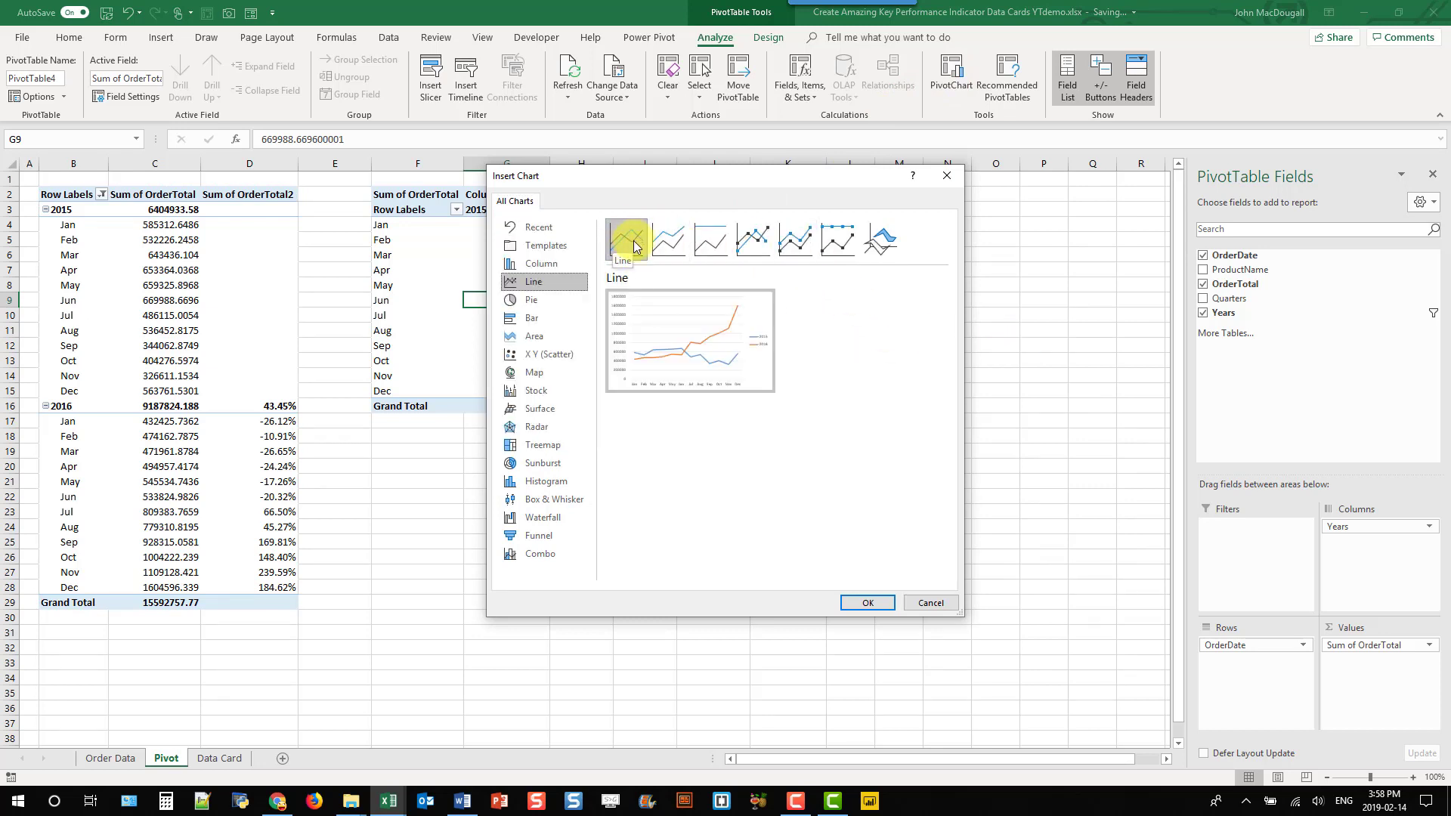
pyautogui.click(868, 597)
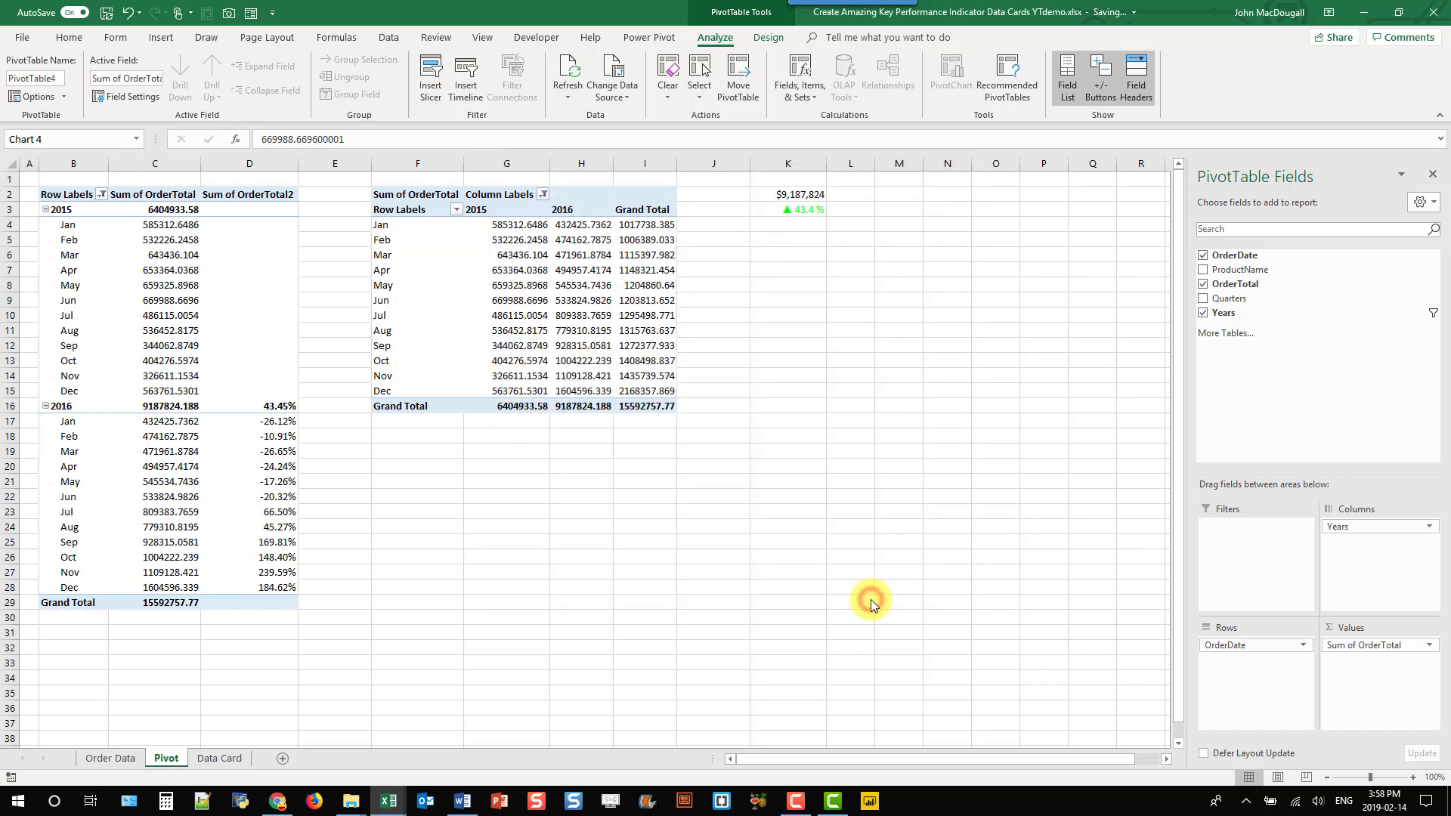
pyautogui.moveTo(737, 370); pyautogui.dragTo(846, 363)
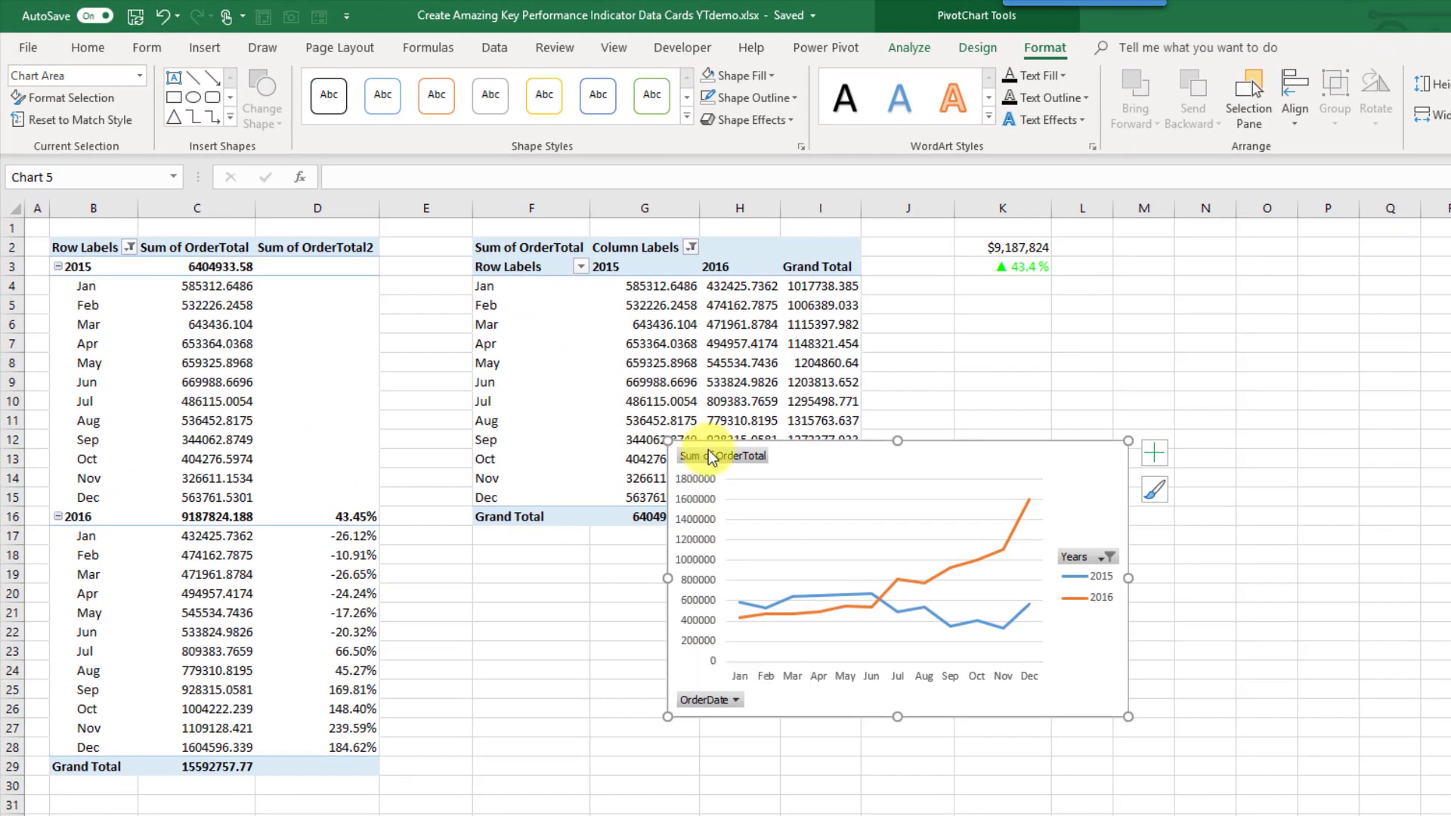
# Hide all field buttons on the PivotChart and apply the quick layout that places the legend below the plot without gridlines
pyautogui.rightClick(708, 453)
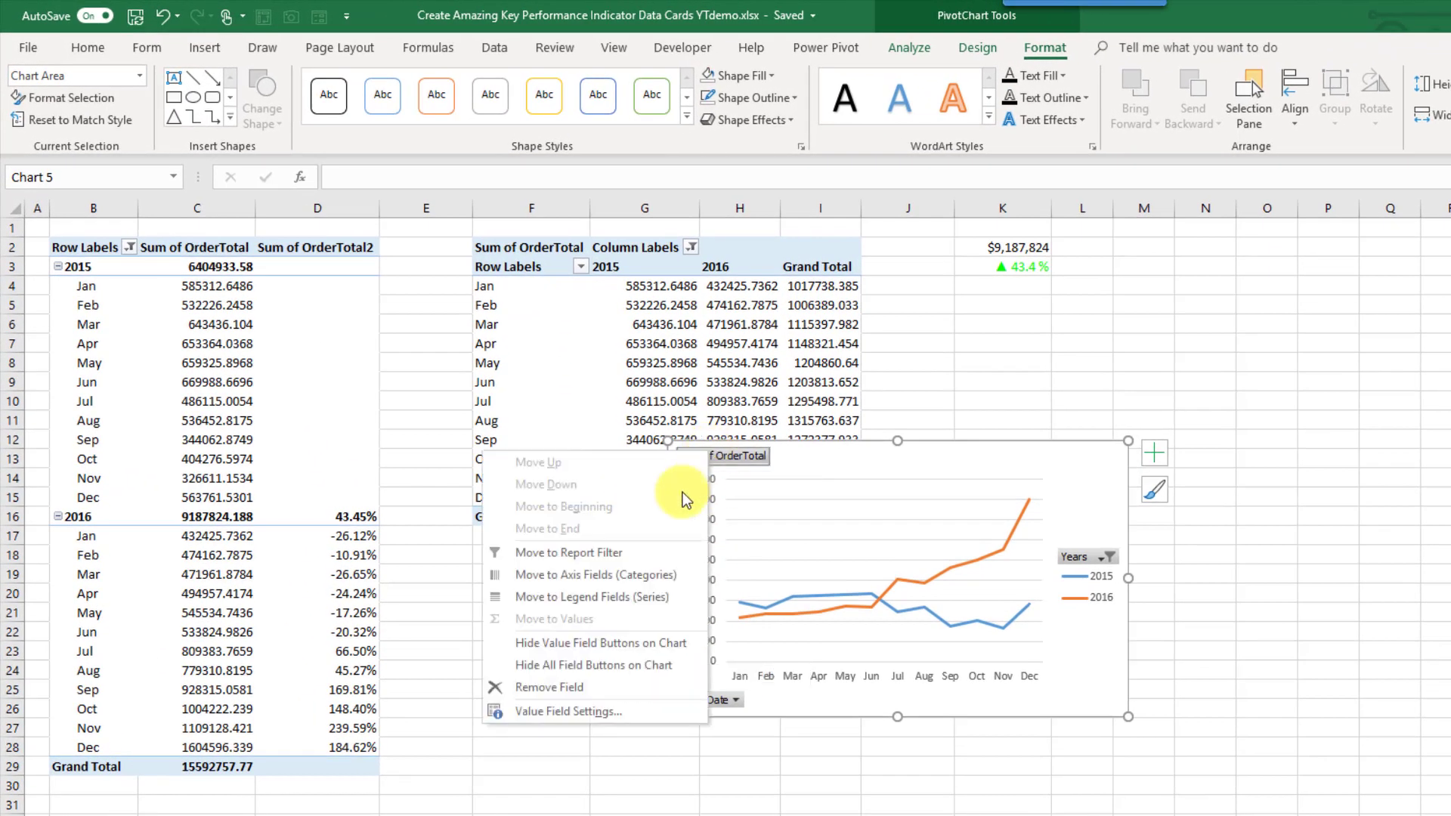
pyautogui.click(626, 664)
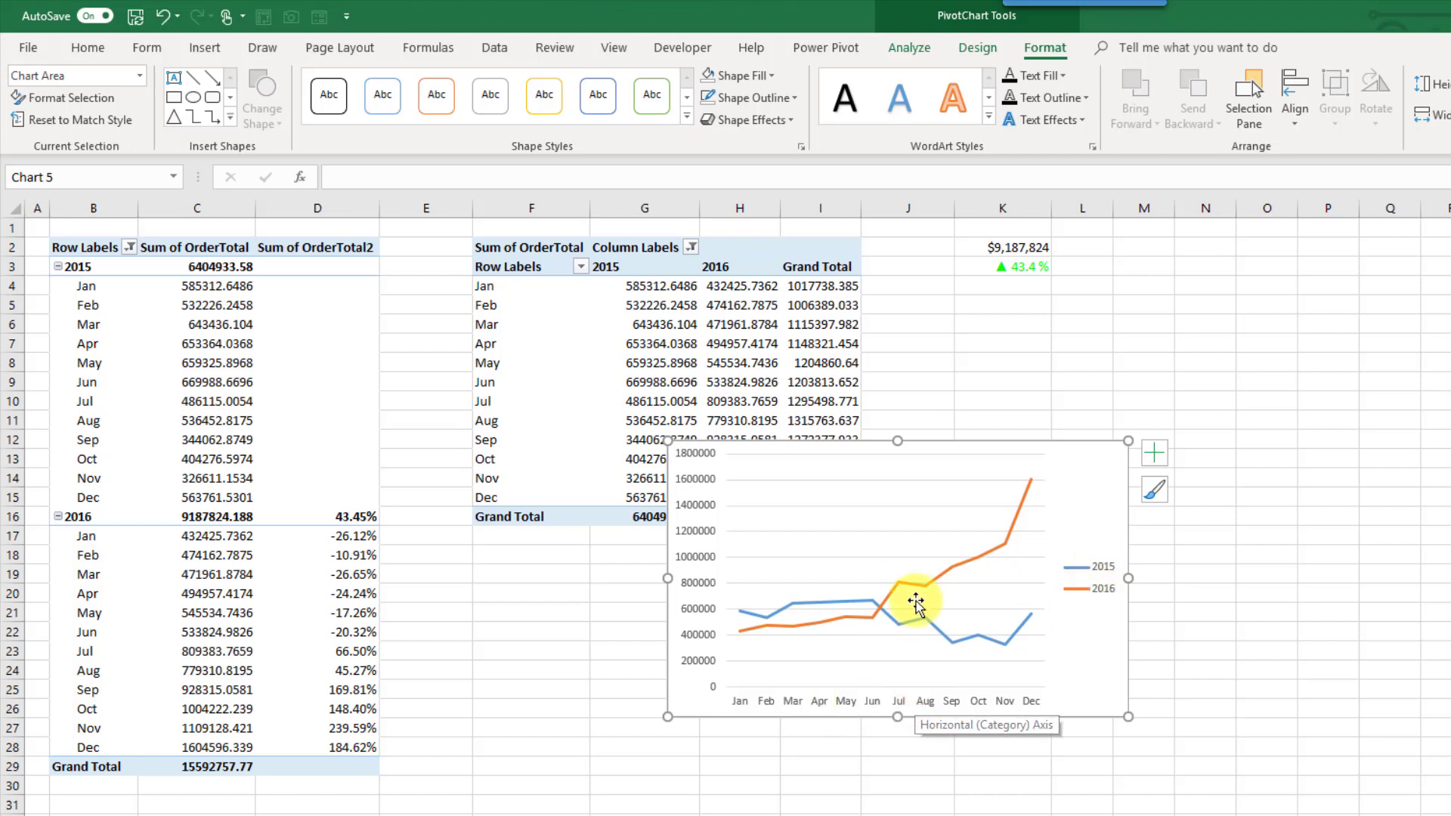
pyautogui.click(977, 47)
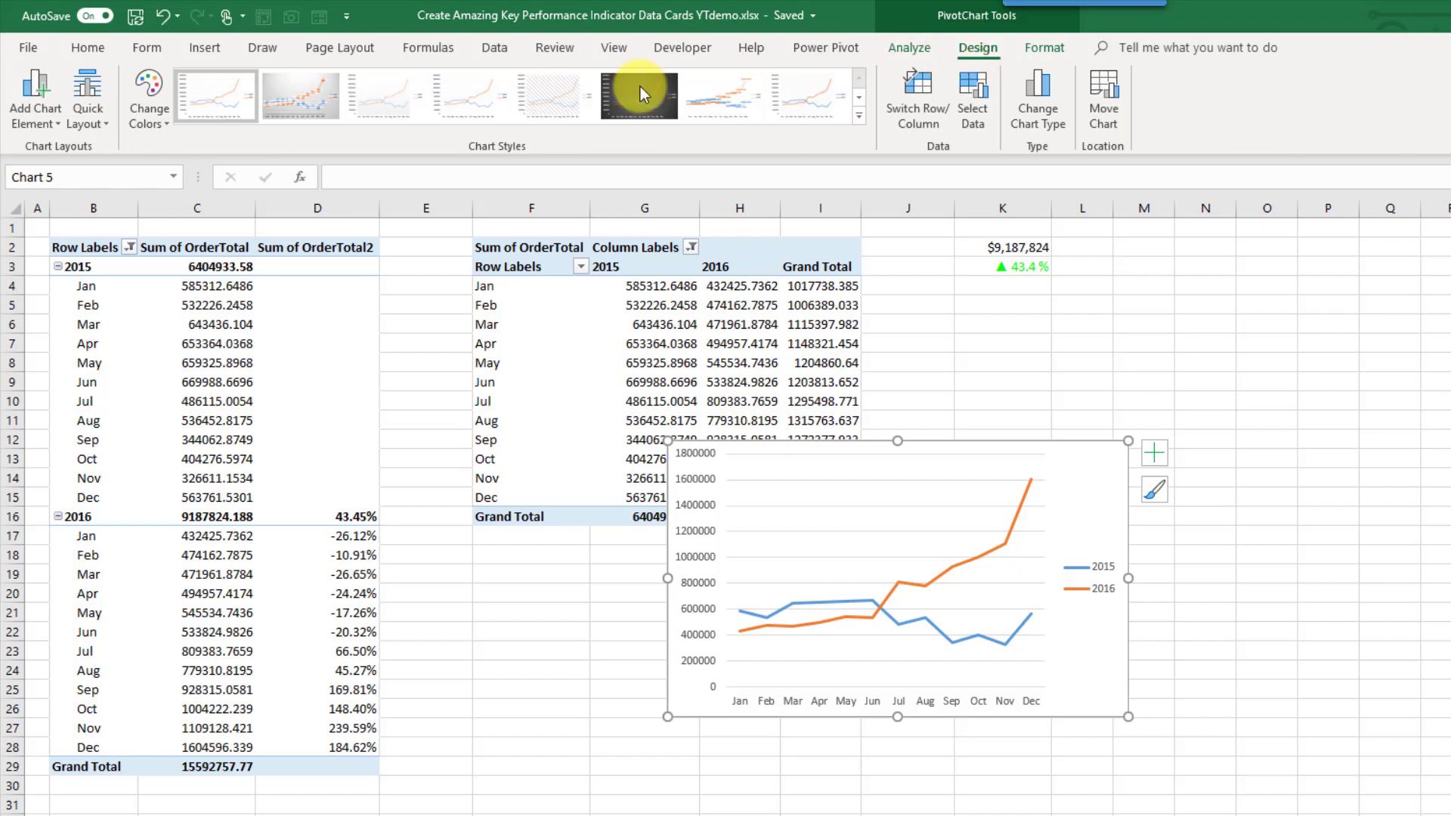
pyautogui.click(97, 120)
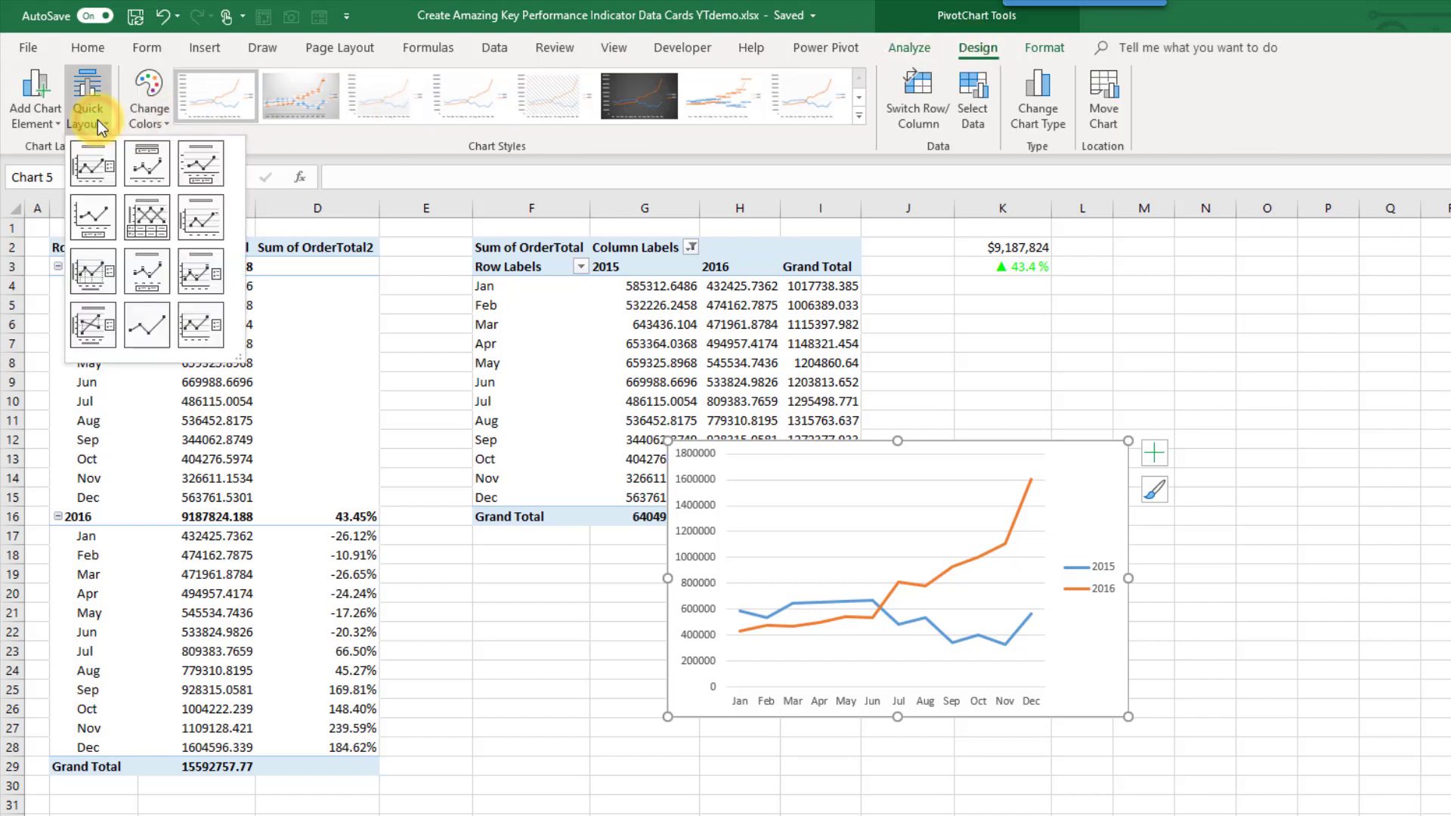
pyautogui.click(102, 229)
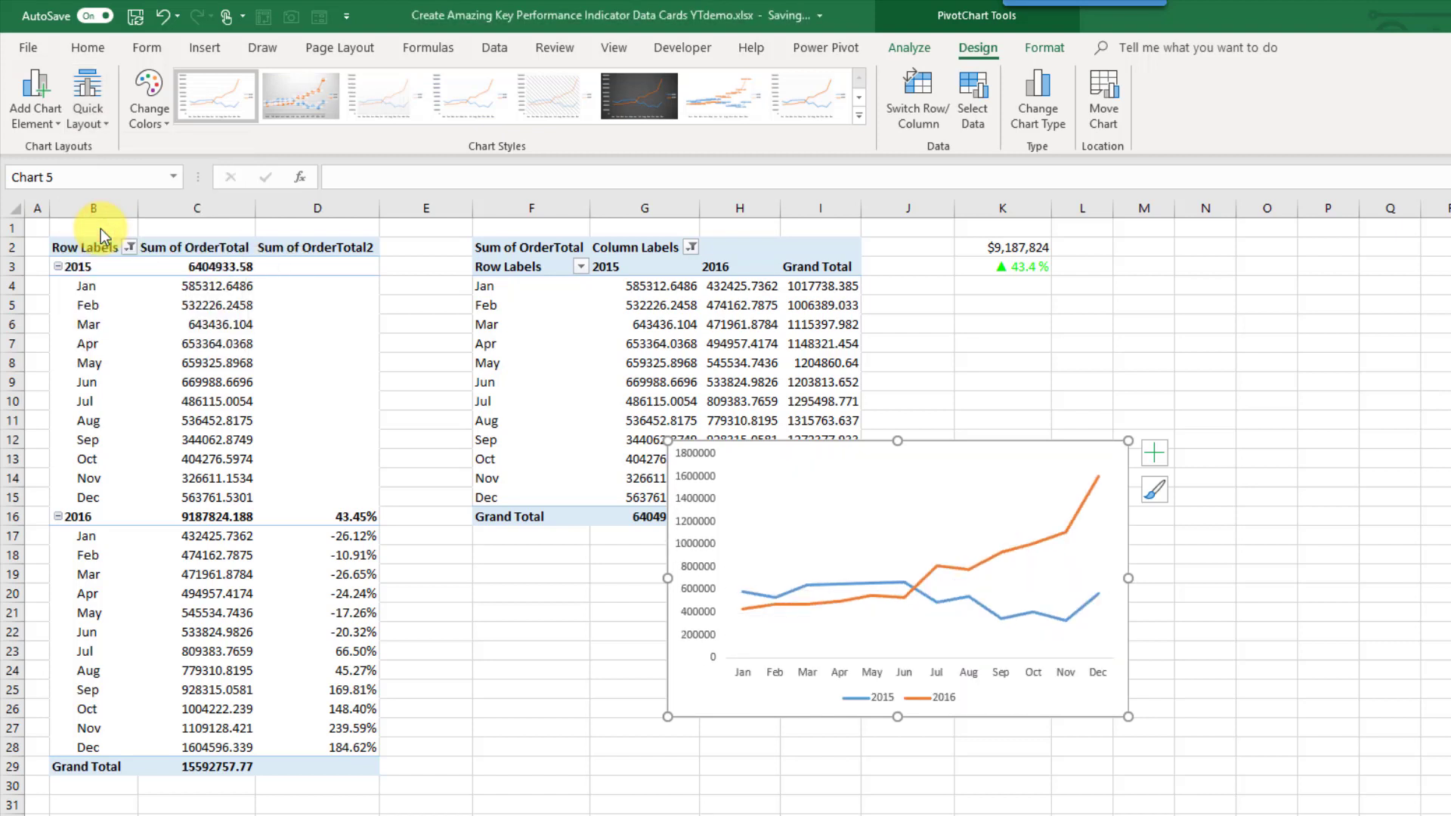
# Delete the vertical and horizontal axes from the PivotChart, keeping only the two lines and the legend
pyautogui.click(697, 528)
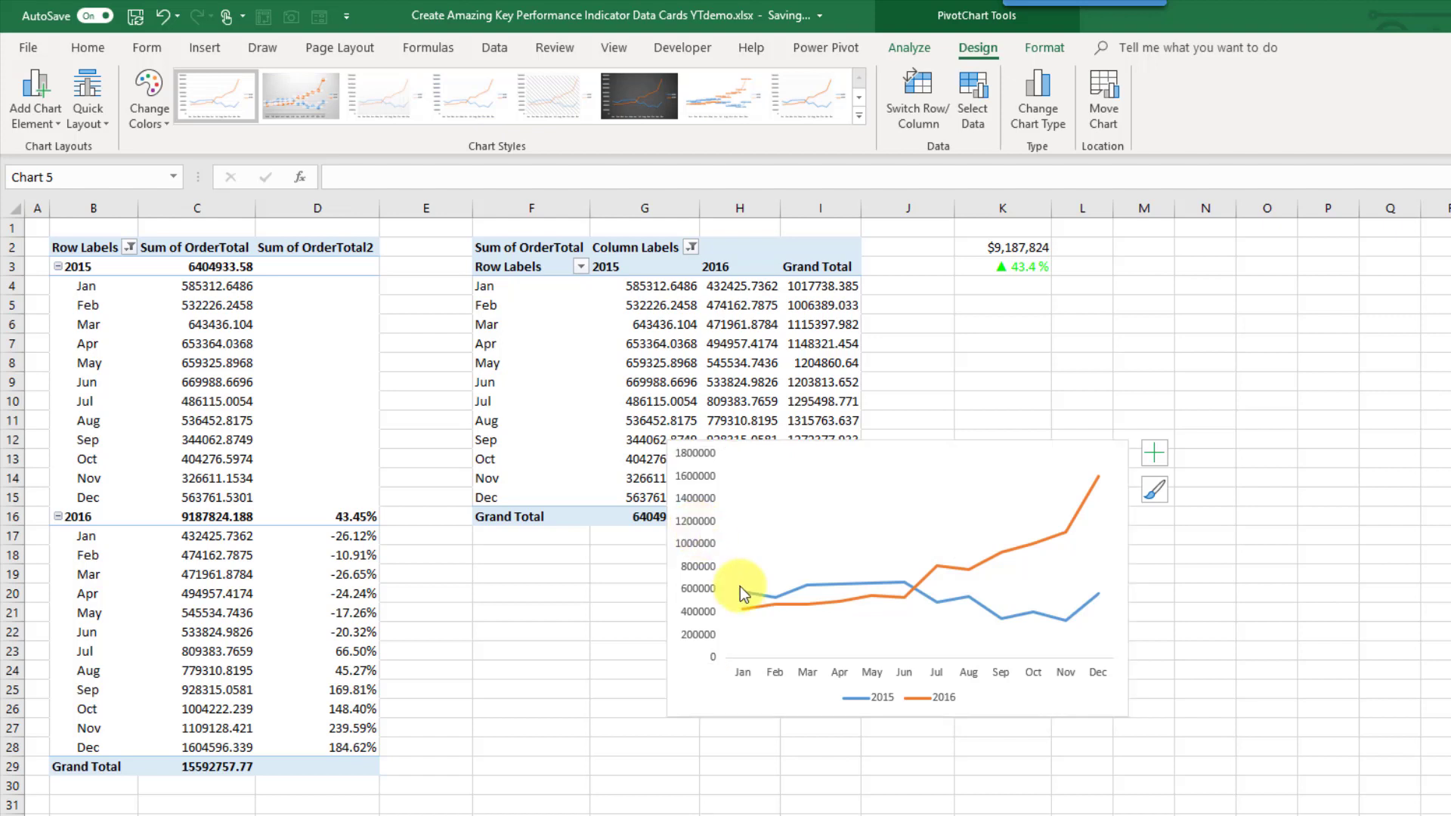
pyautogui.press('Delete')
pyautogui.click(787, 662)
pyautogui.press('Delete')
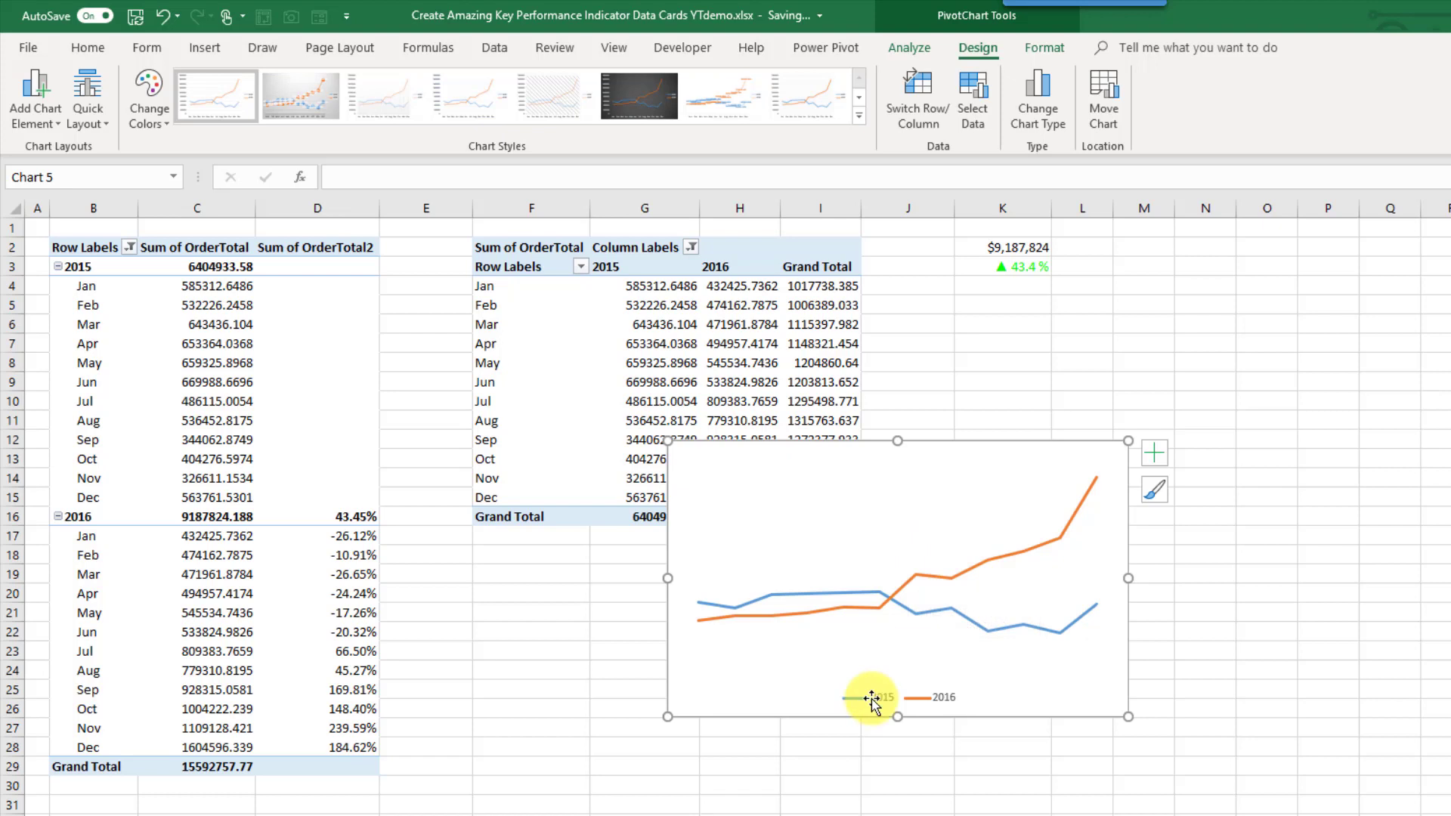
# Set the PivotChart's chart area to No fill
pyautogui.rightClick(999, 673)
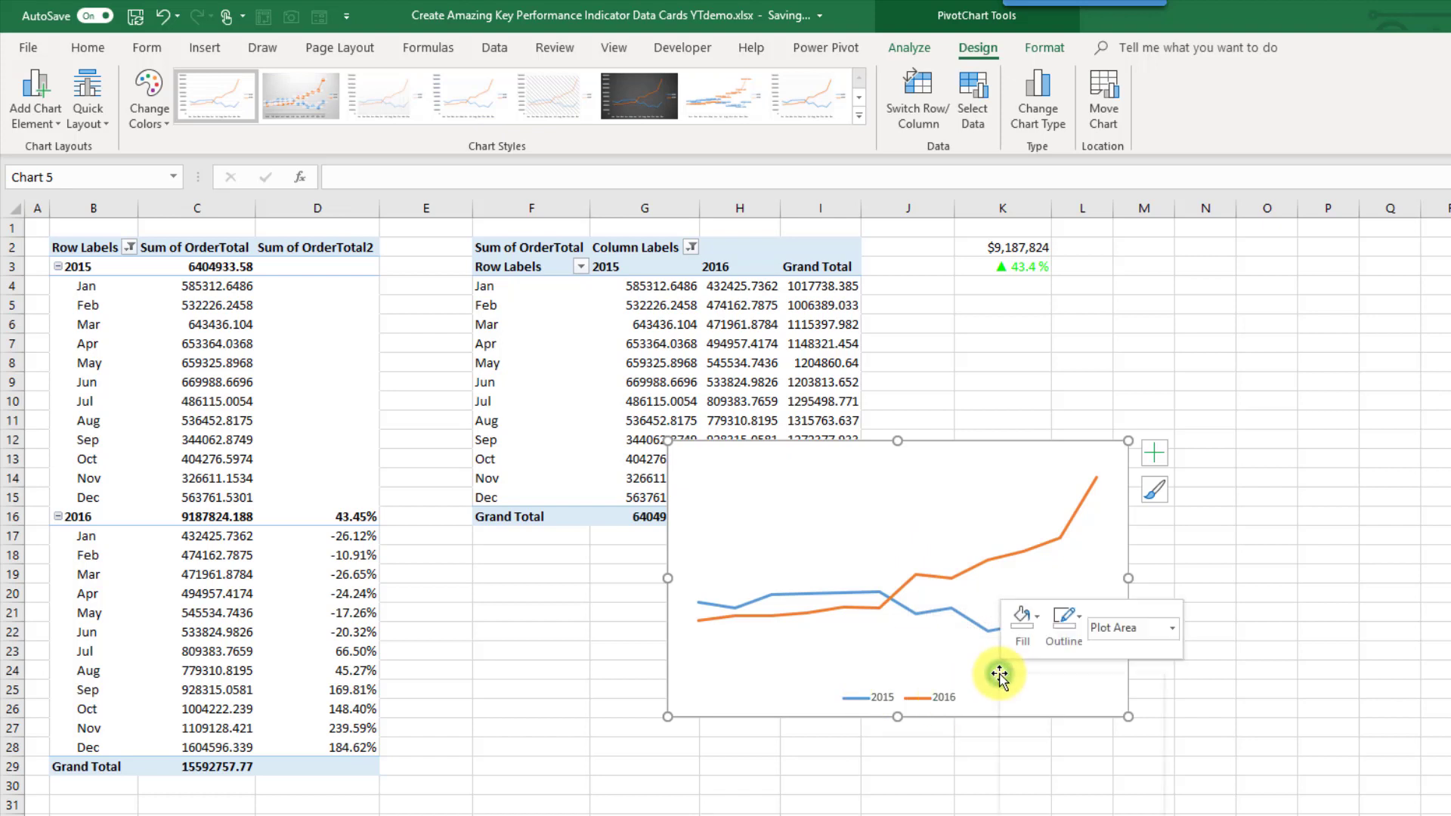
pyautogui.rightClick(986, 695)
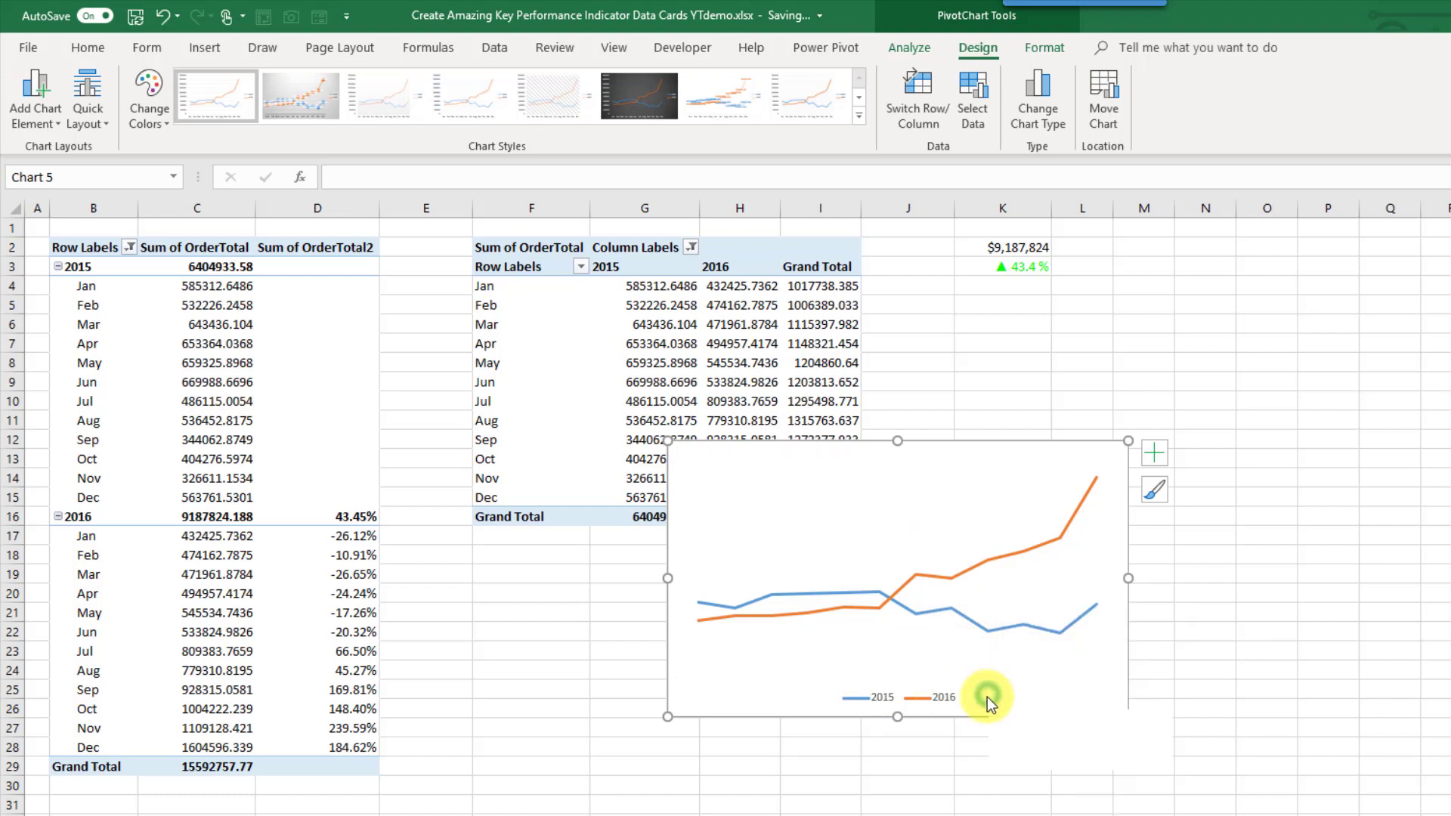
pyautogui.click(1031, 636)
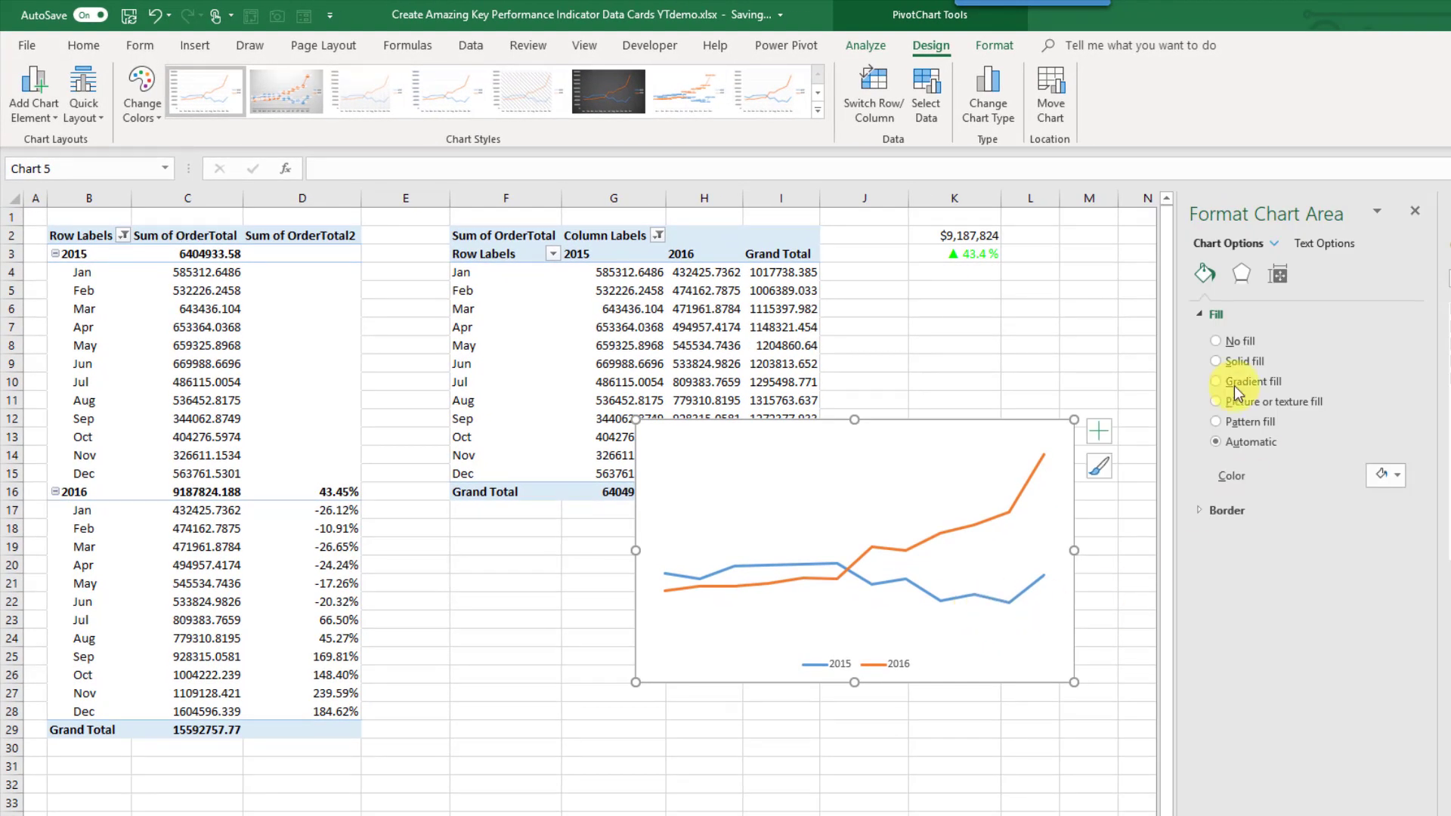
pyautogui.click(1216, 340)
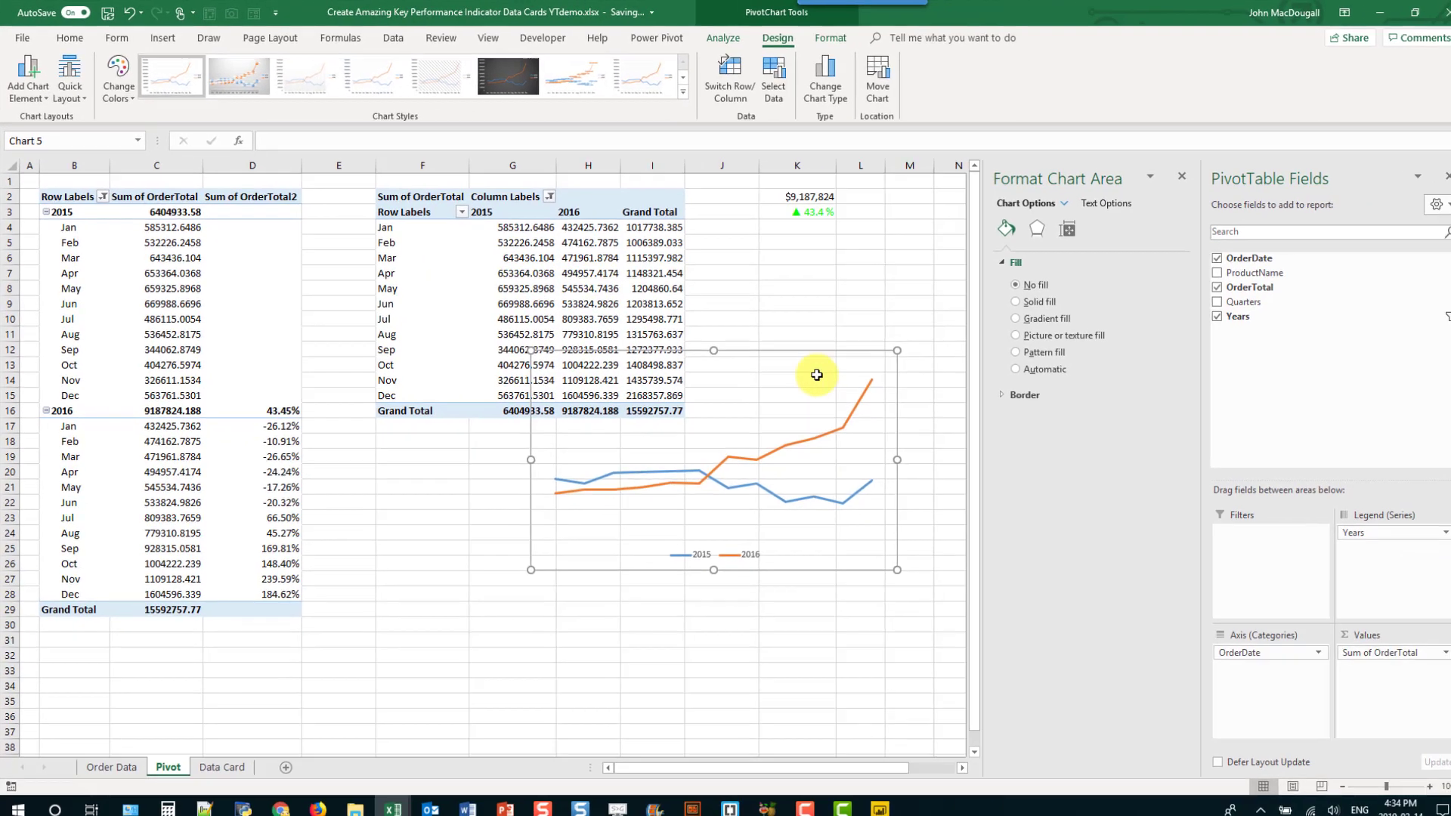
# Cut the PivotChart from the Pivot sheet, paste it into the Data Card sheet and place it at about I3:P17
pyautogui.press('Delete')
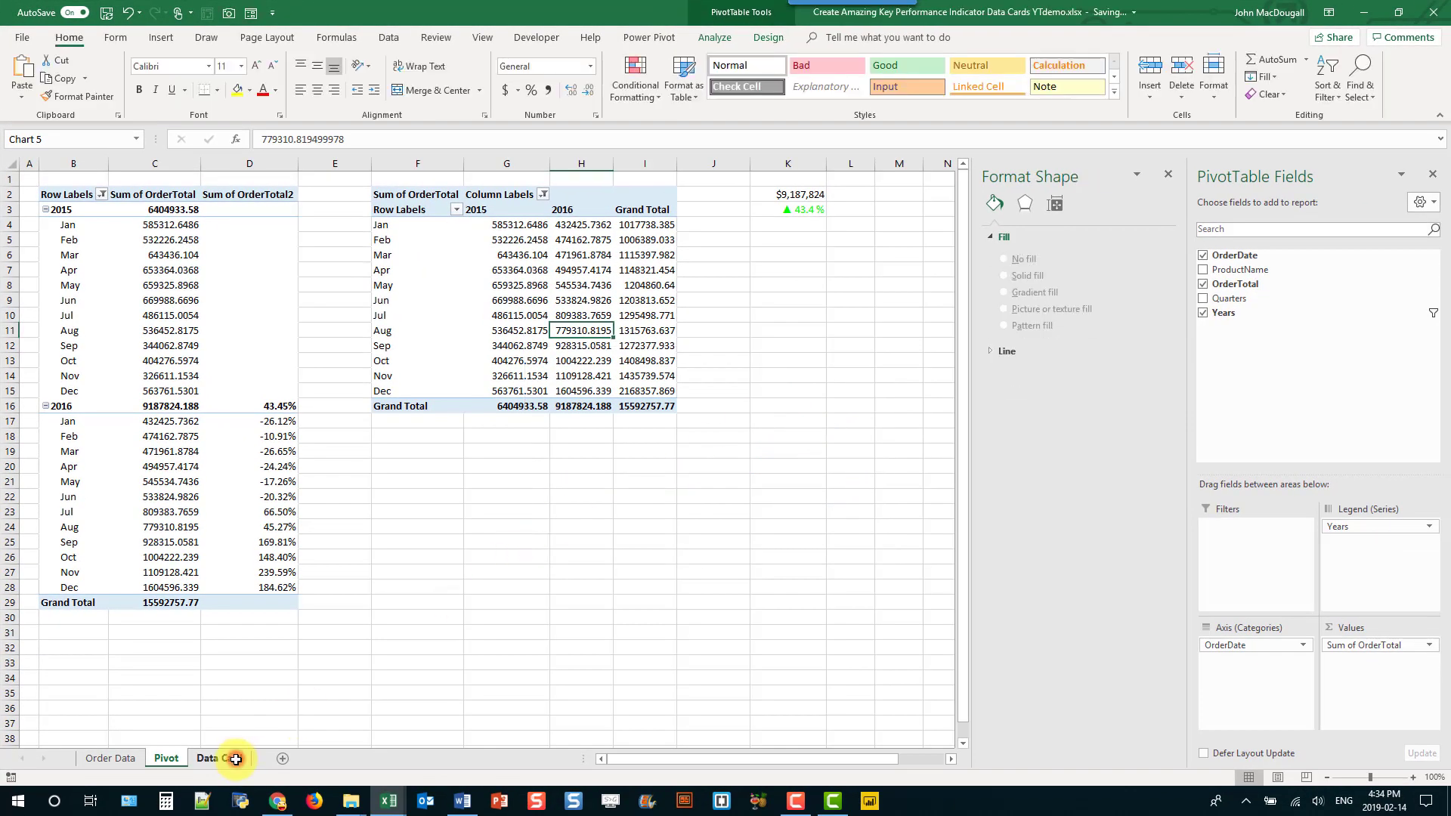
pyautogui.click(234, 758)
pyautogui.click(324, 252)
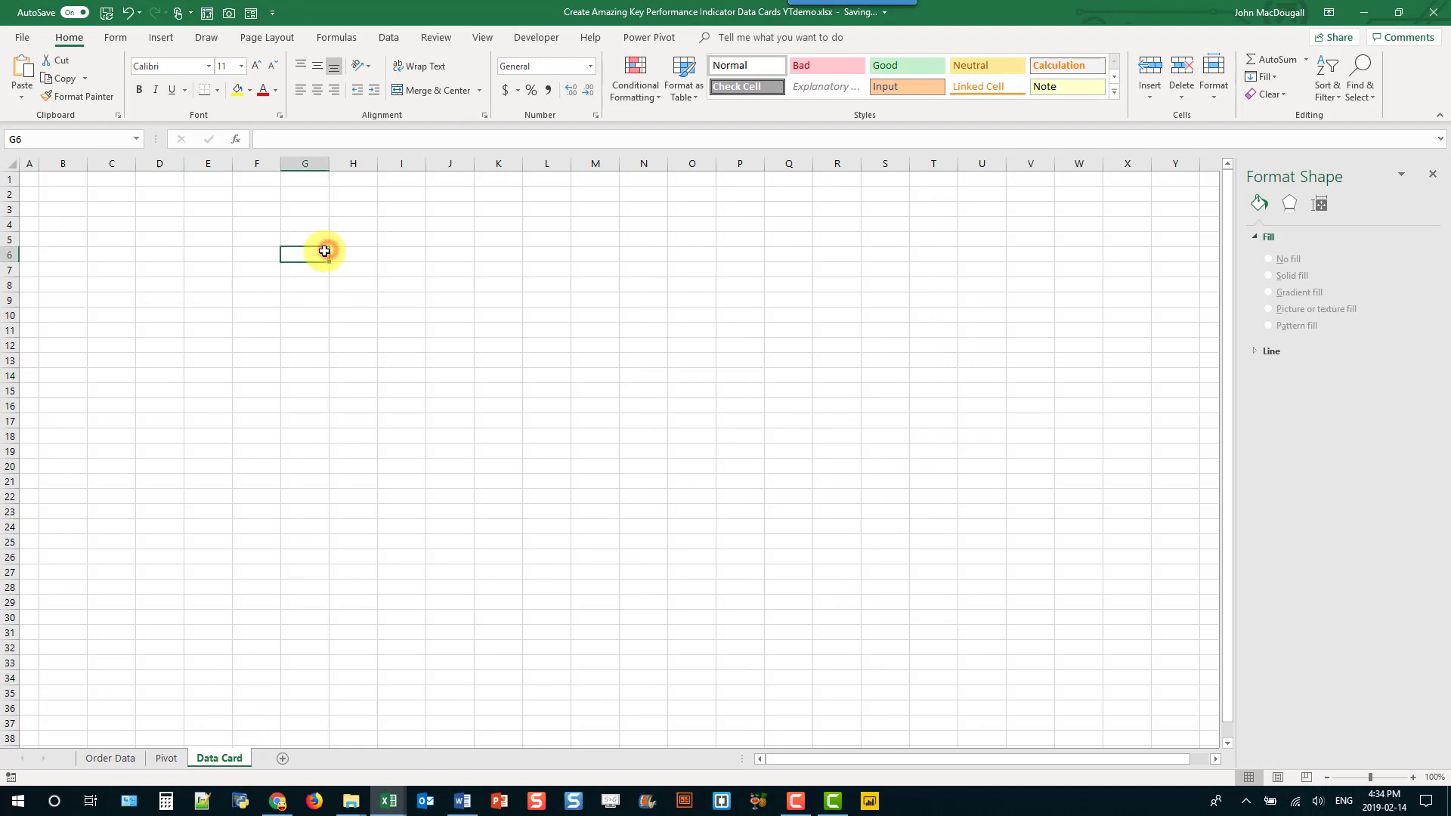
pyautogui.hotkey('ctrl', 'v')
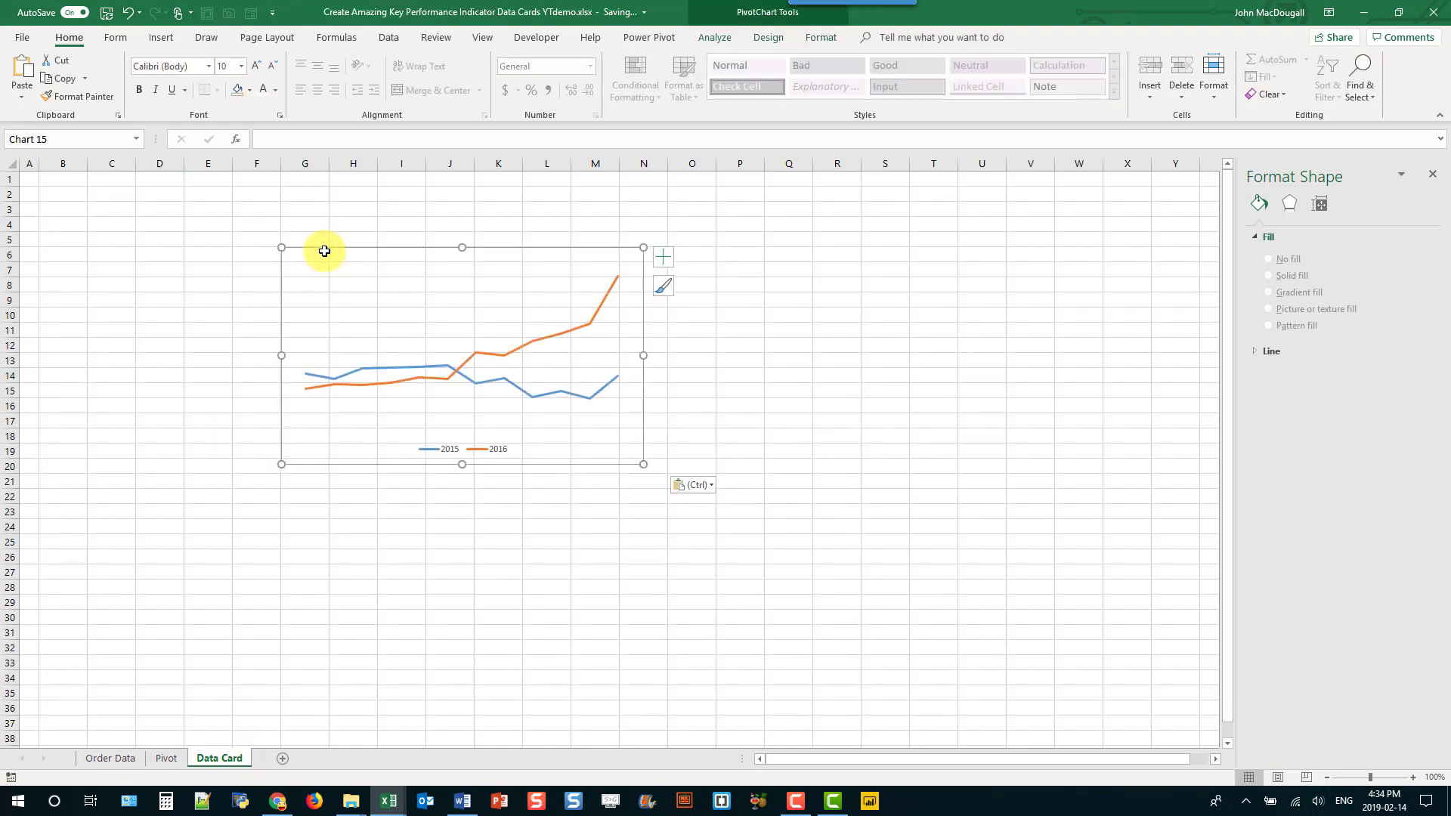
pyautogui.moveTo(323, 245); pyautogui.dragTo(348, 217)
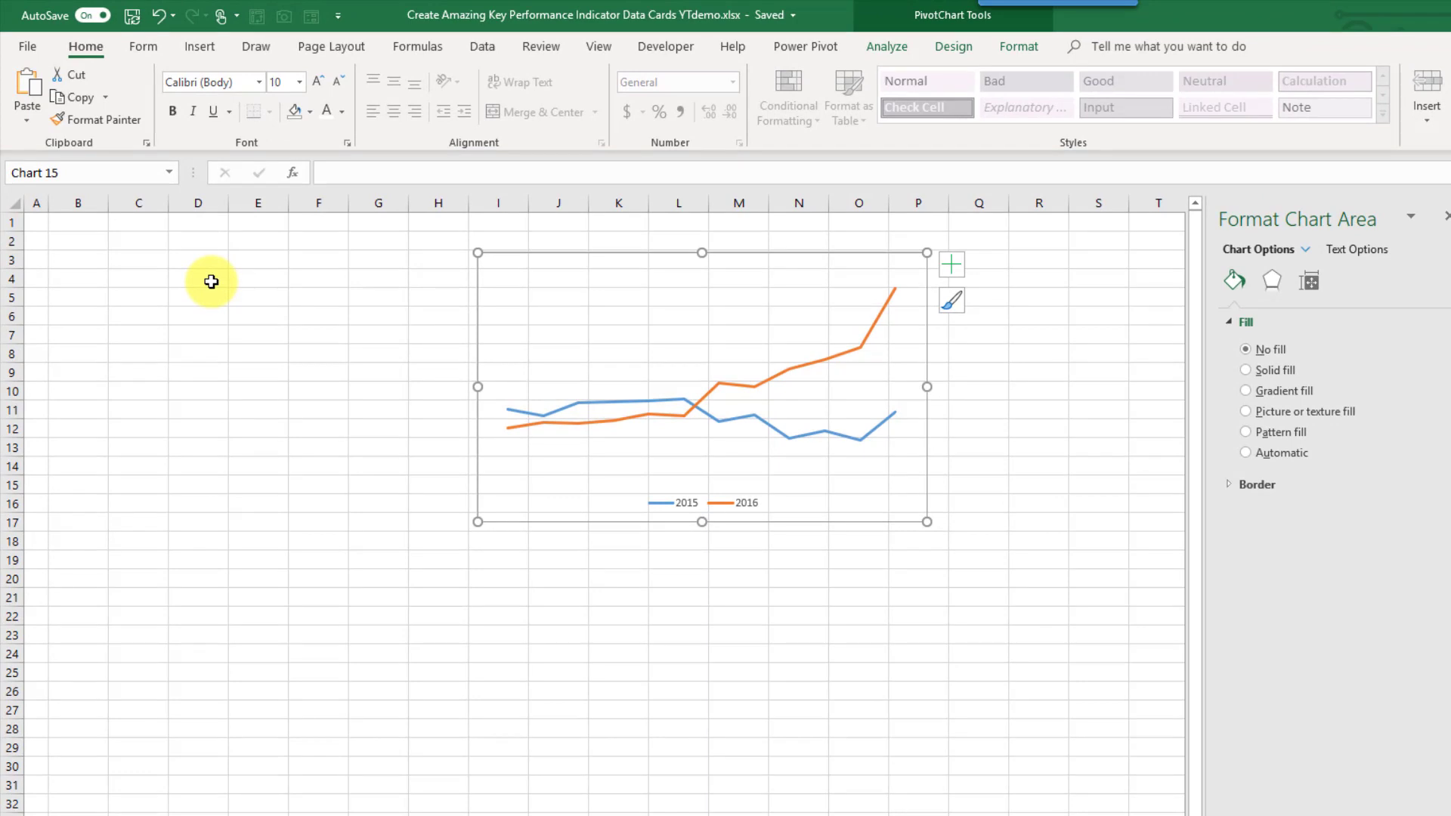
# Draw a rectangle about 4.76 cm high and 7.89 cm wide on the Data Card sheet, over about B5:G13
pyautogui.click(201, 47)
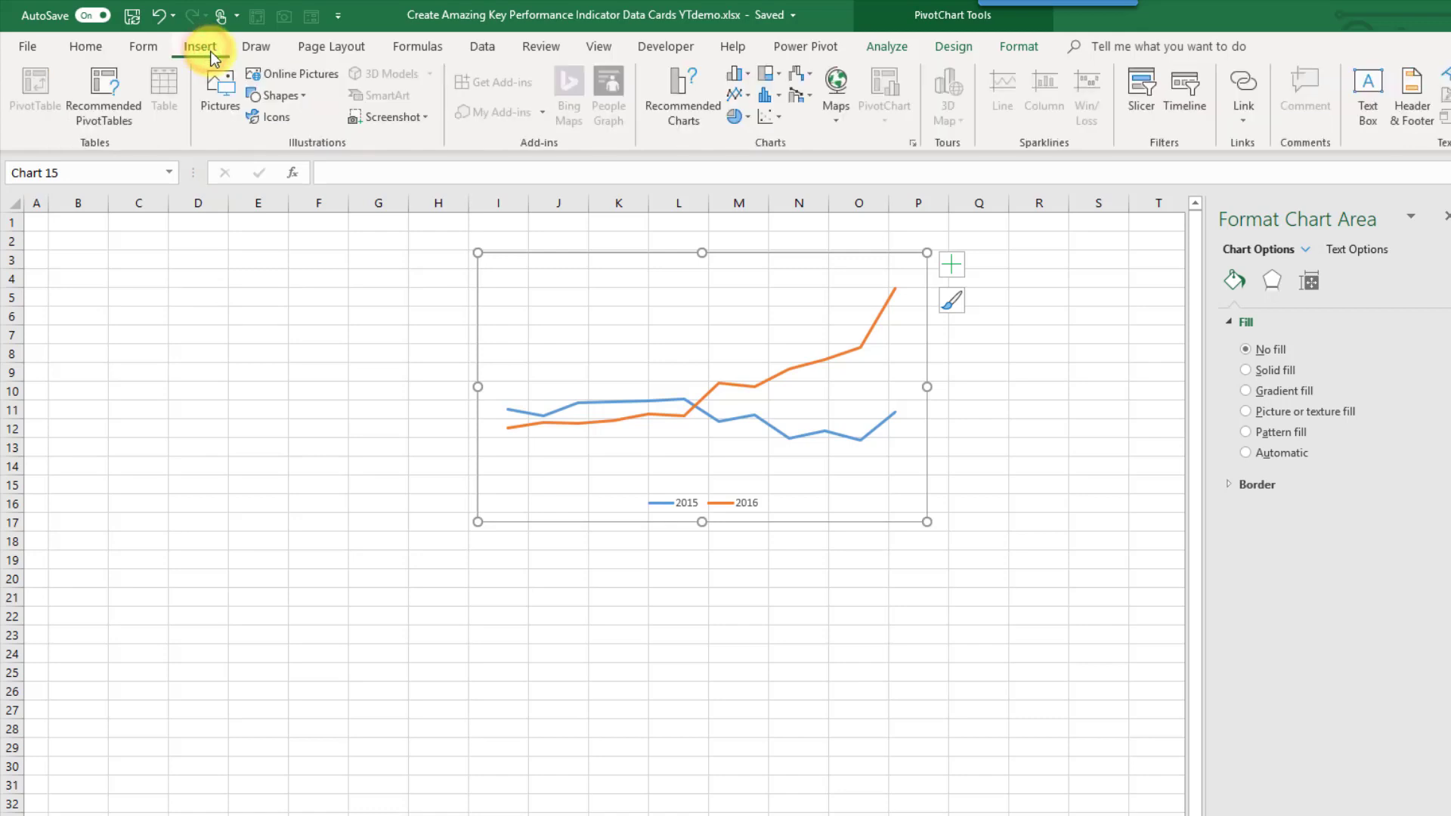
pyautogui.click(303, 97)
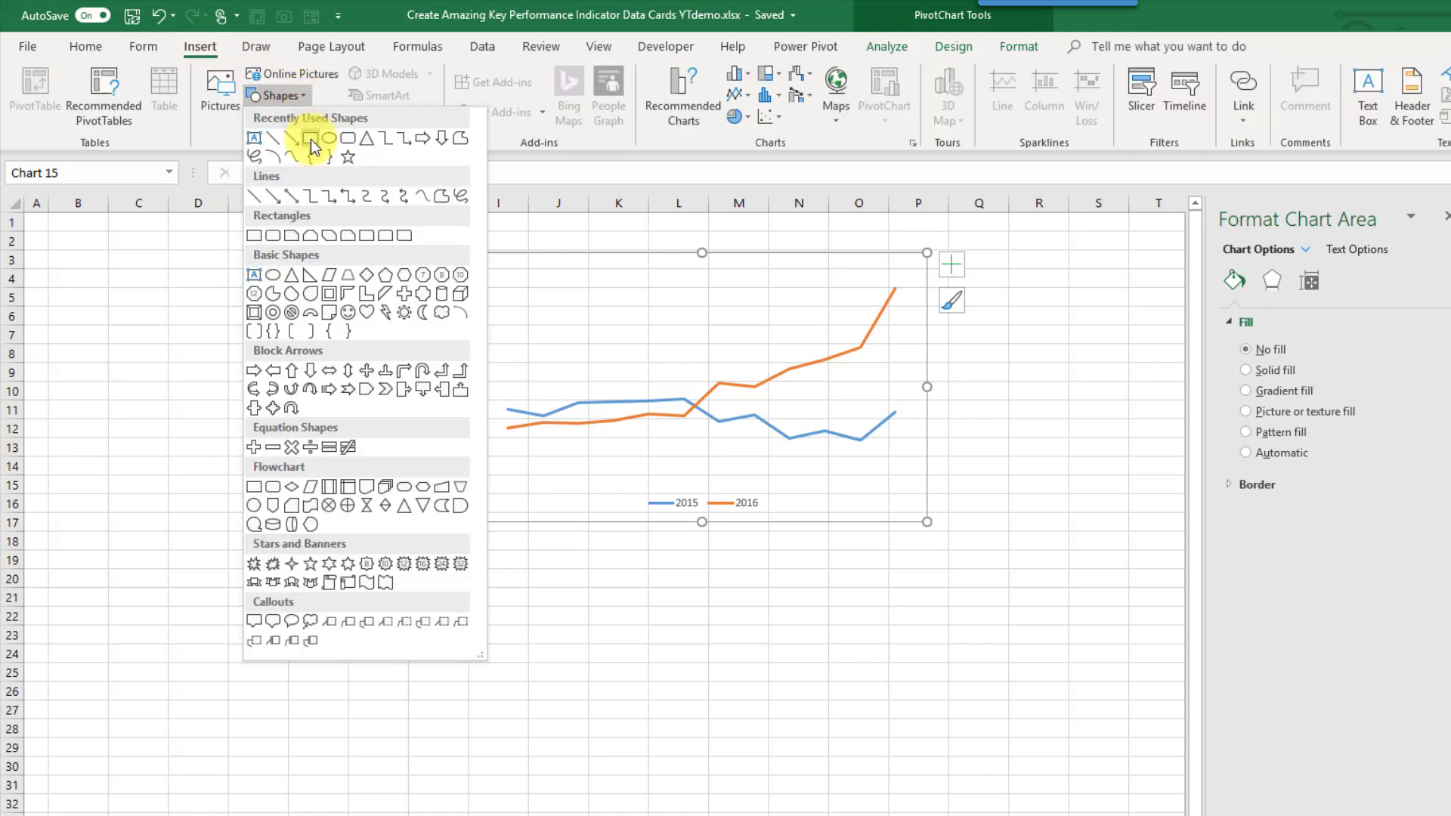
pyautogui.click(254, 237)
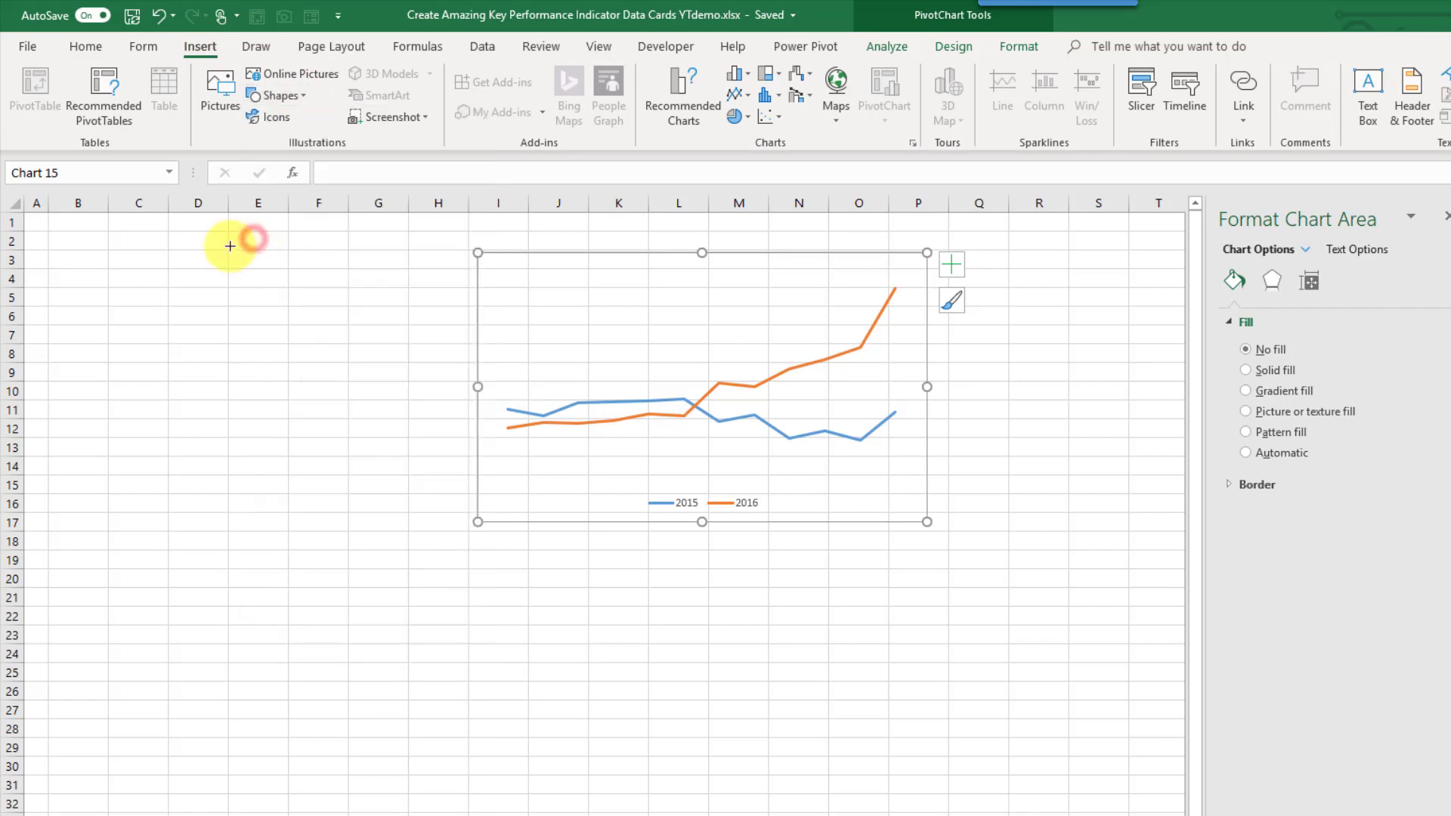
pyautogui.moveTo(83, 294)
pyautogui.mouseDown()
pyautogui.moveTo(369, 473)
pyautogui.moveTo(361, 461)
pyautogui.mouseUp()
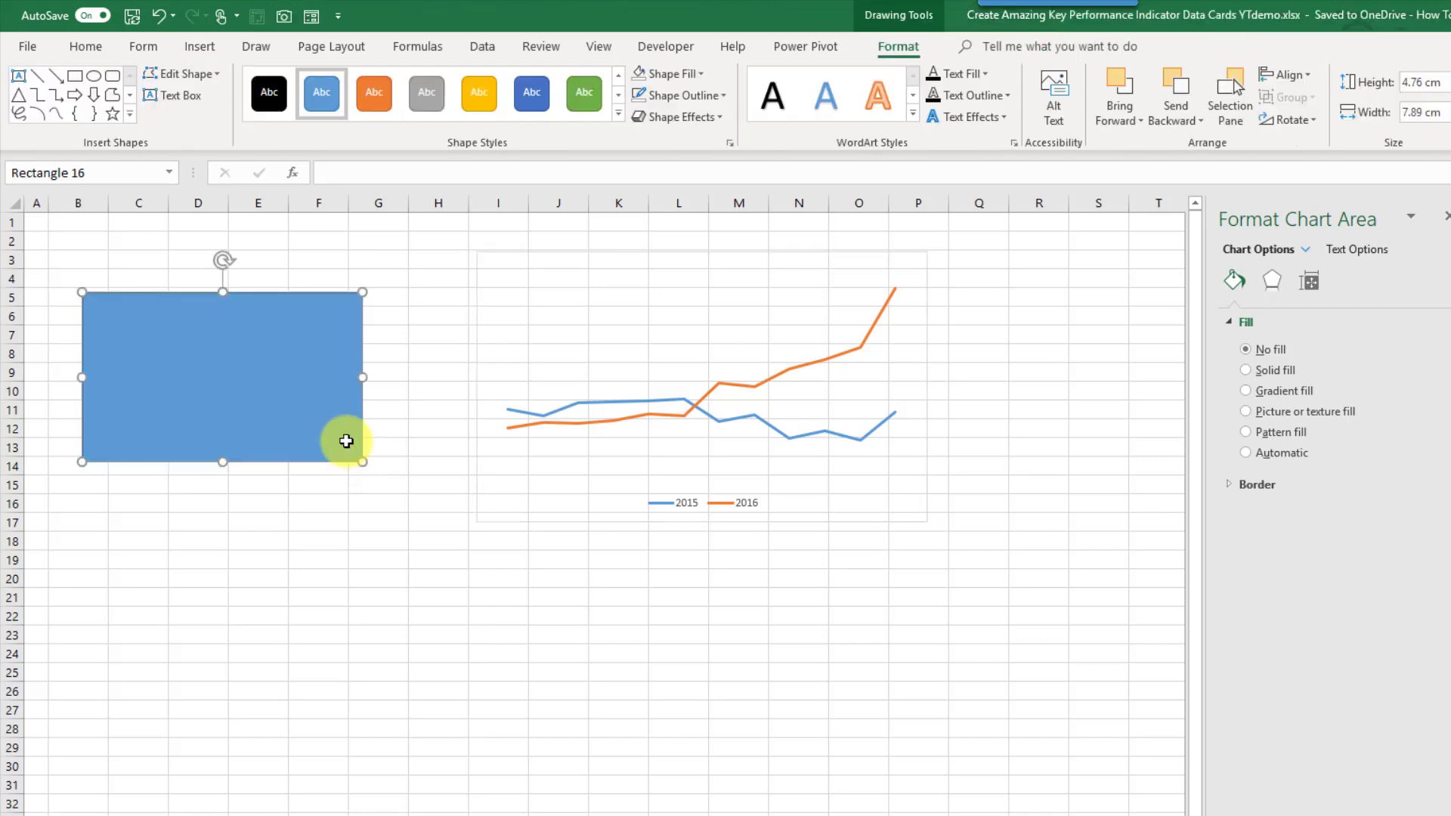
# Give the card rectangle the darkest blue theme fill and a black outline
pyautogui.click(702, 74)
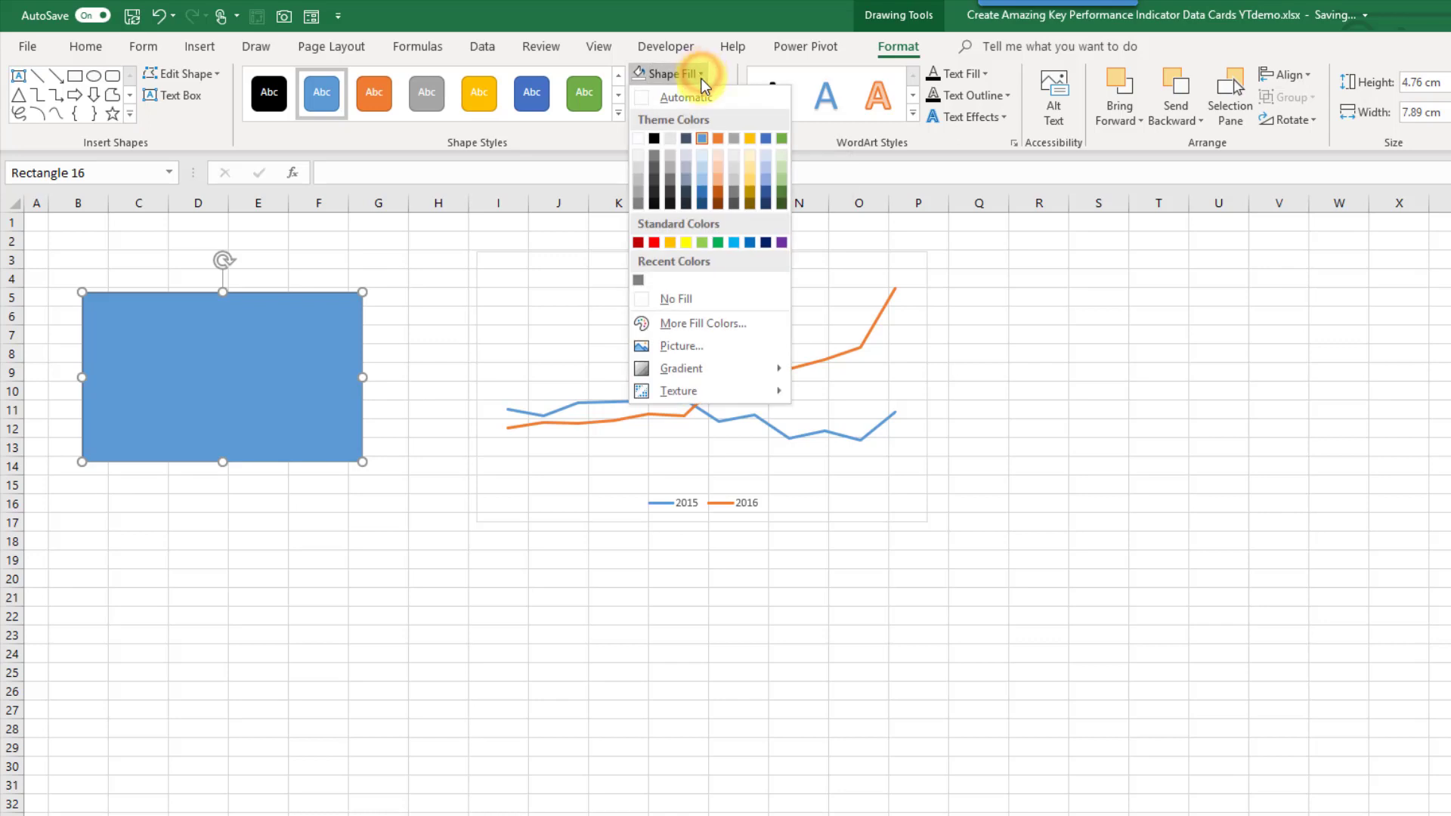
pyautogui.click(701, 204)
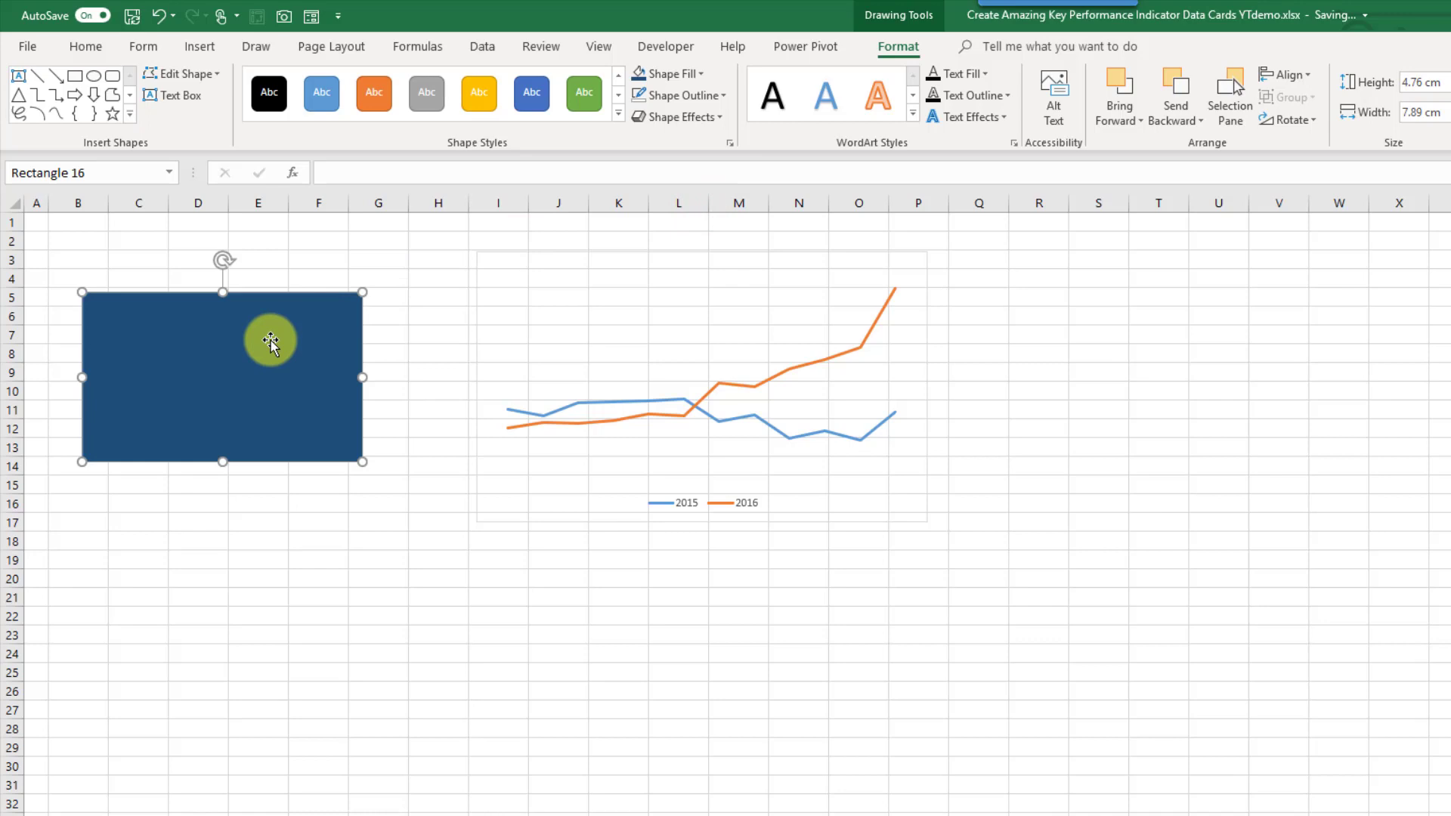
pyautogui.click(719, 97)
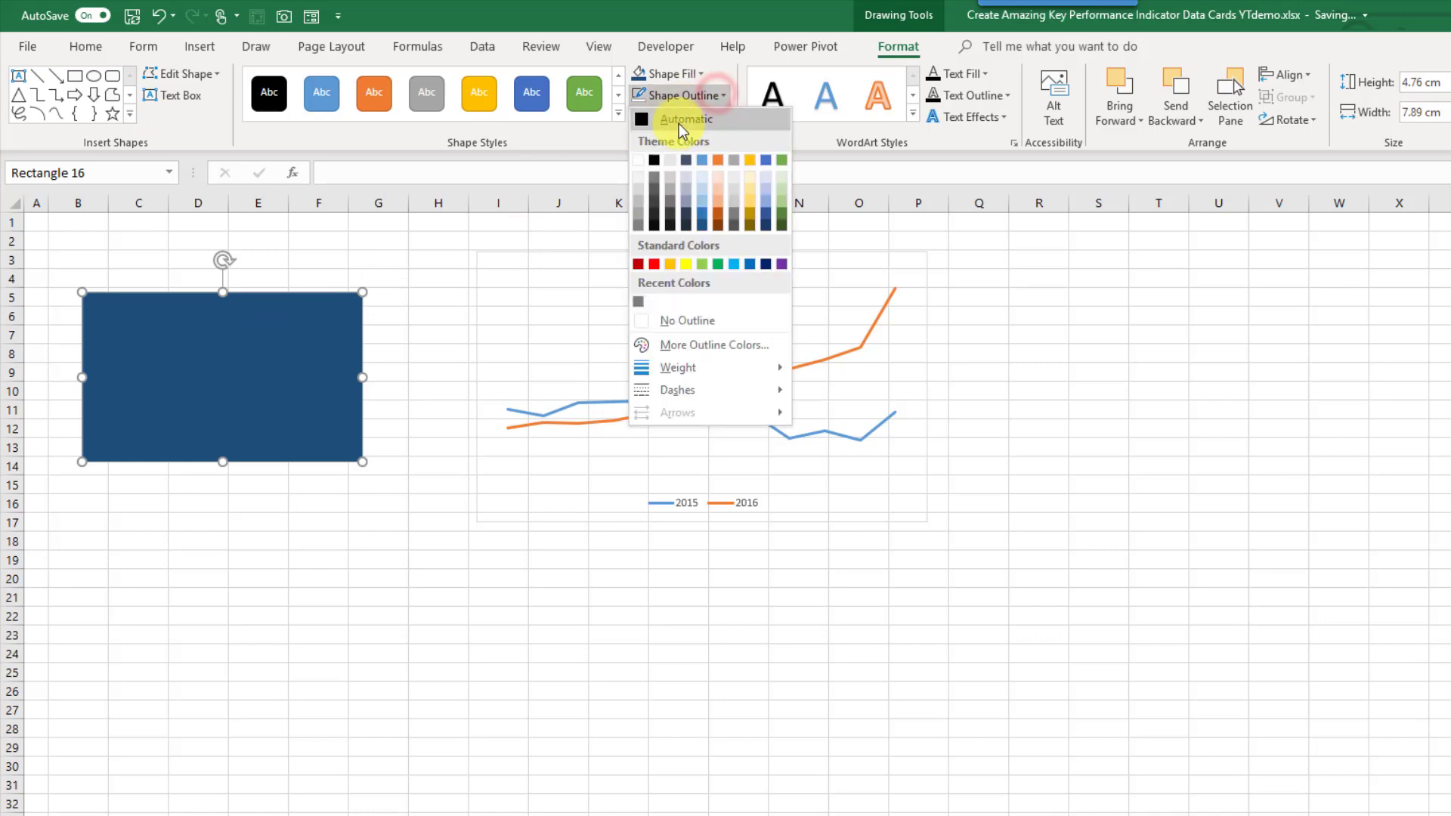
pyautogui.click(654, 161)
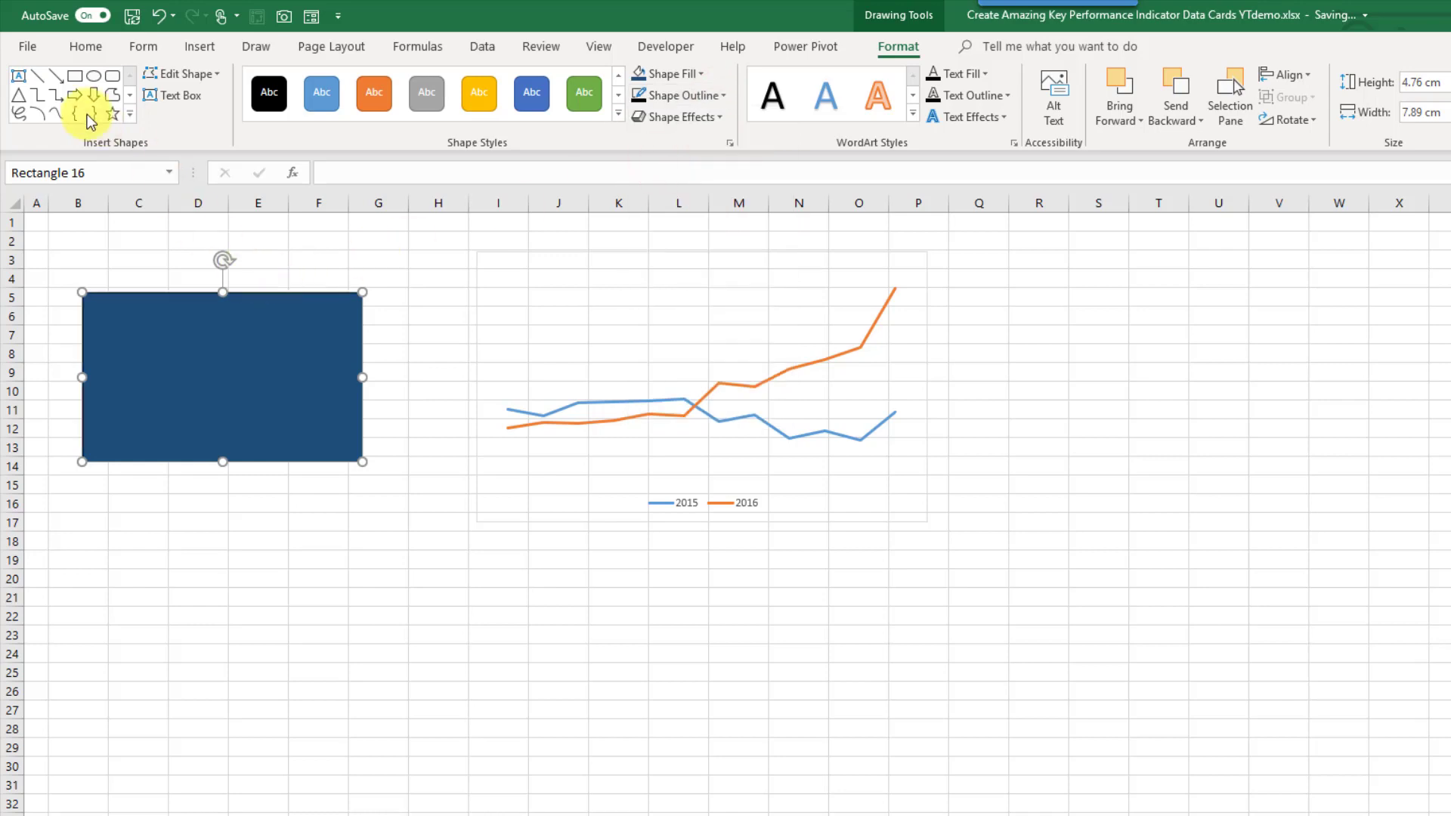
# Draw a title rectangle about 1.43 cm by 6.38 cm across the blue card's upper edge, with white fill and black outline
pyautogui.click(74, 76)
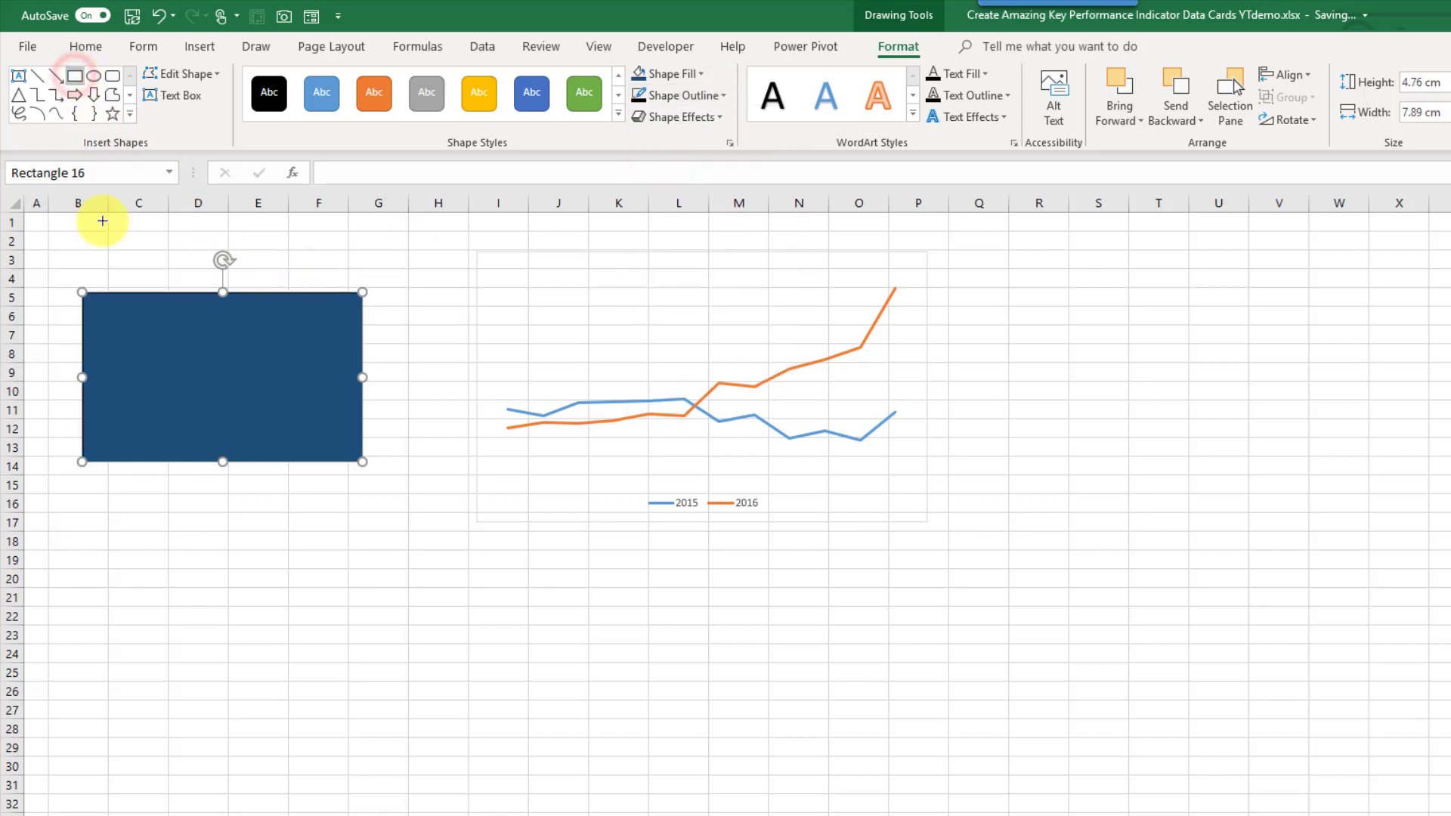
pyautogui.moveTo(108, 261); pyautogui.dragTo(334, 311)
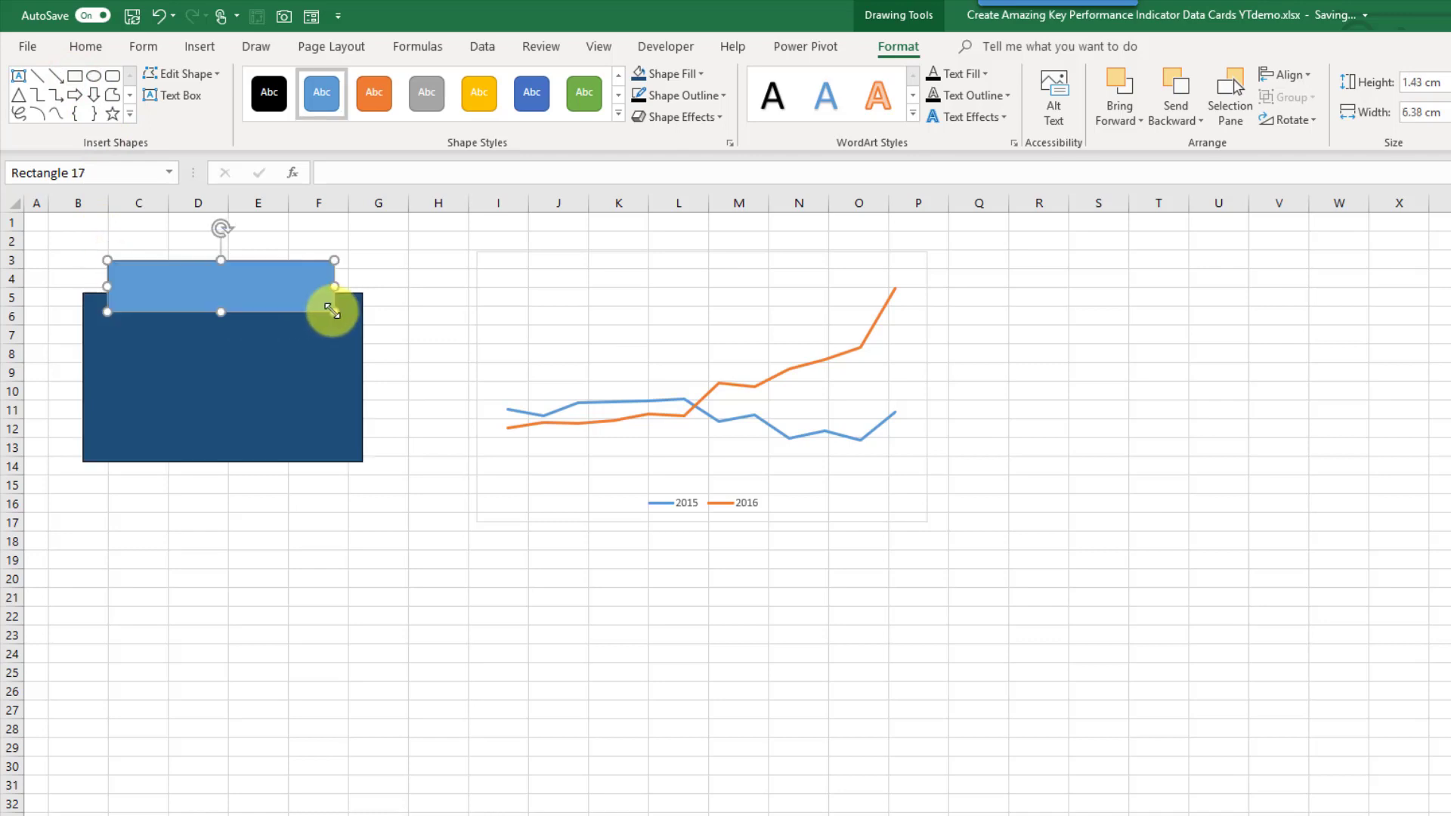
pyautogui.click(682, 74)
pyautogui.click(638, 136)
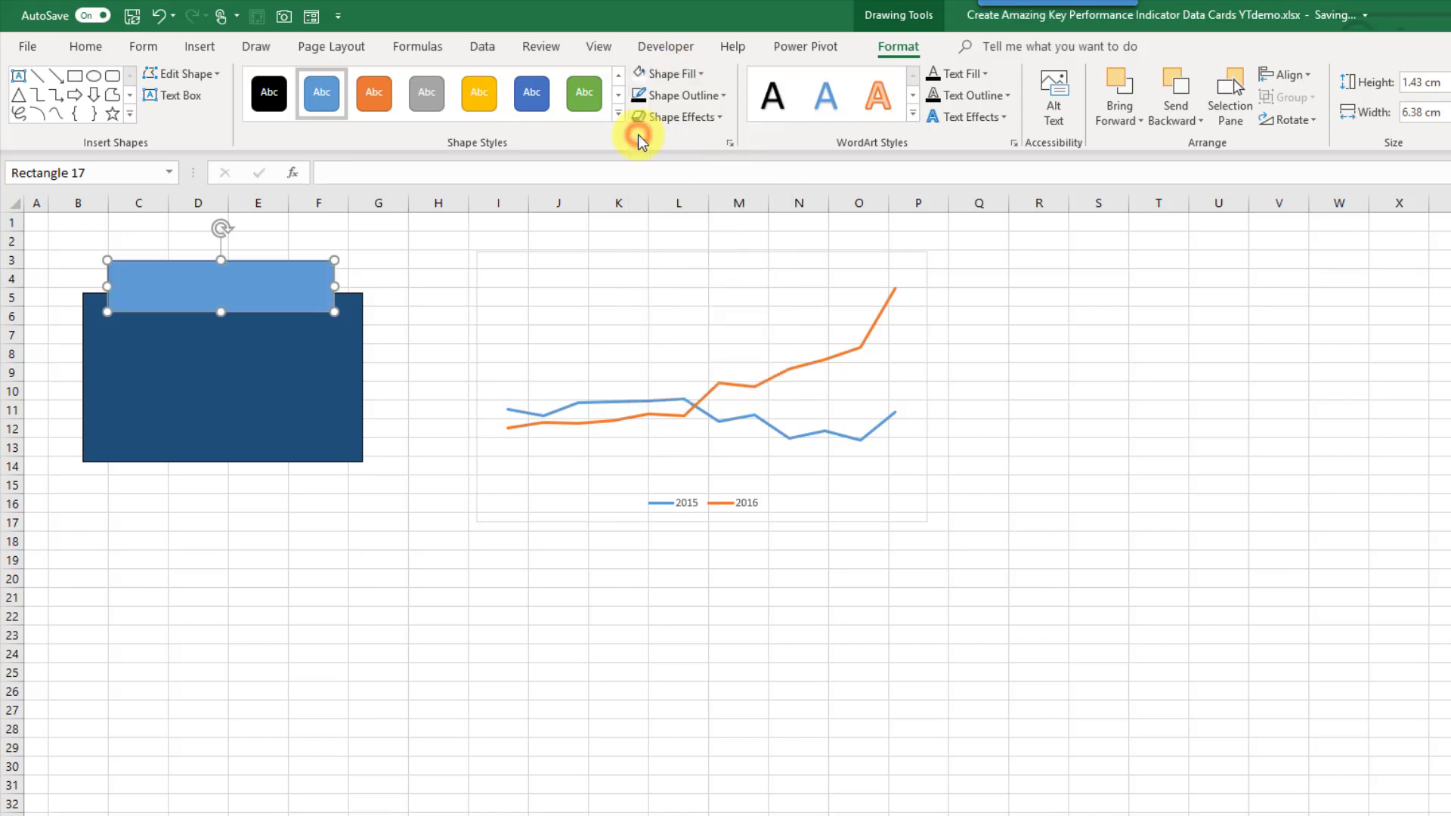
pyautogui.click(705, 95)
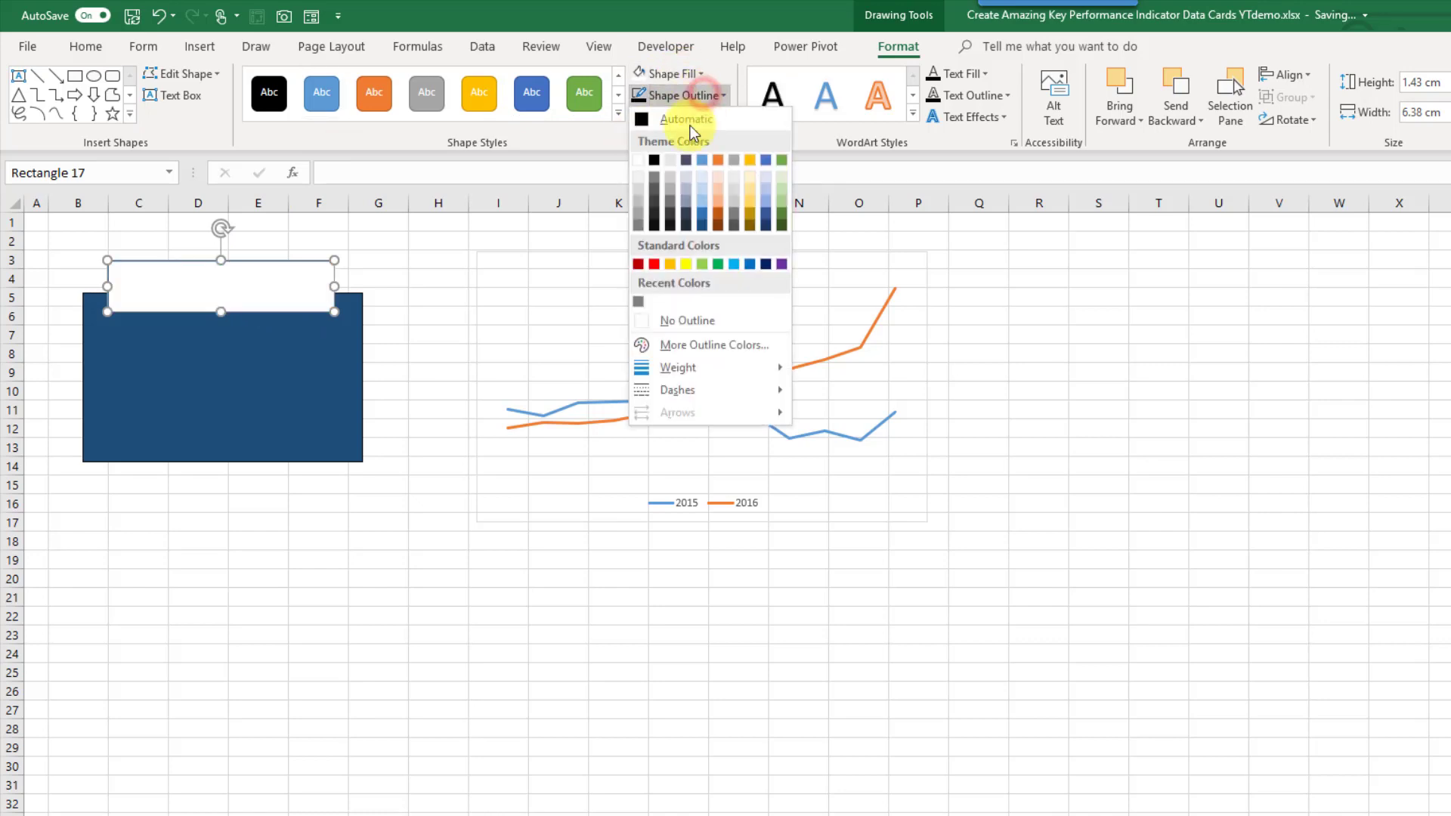
pyautogui.click(655, 159)
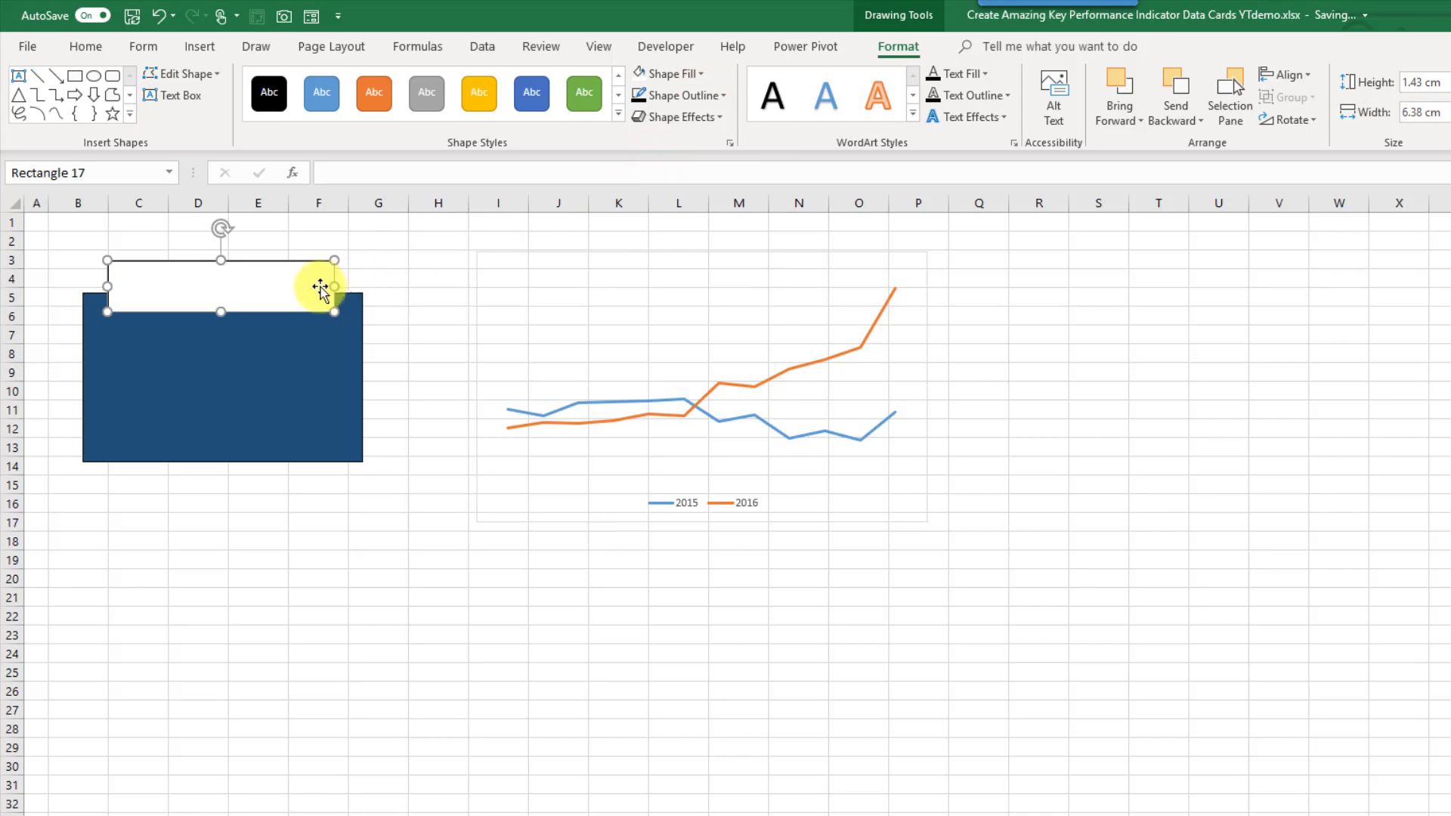
# Nudge the white title rectangle into place on the card, enter "Total order" in it and colour the text black
pyautogui.moveTo(281, 261); pyautogui.dragTo(284, 254)
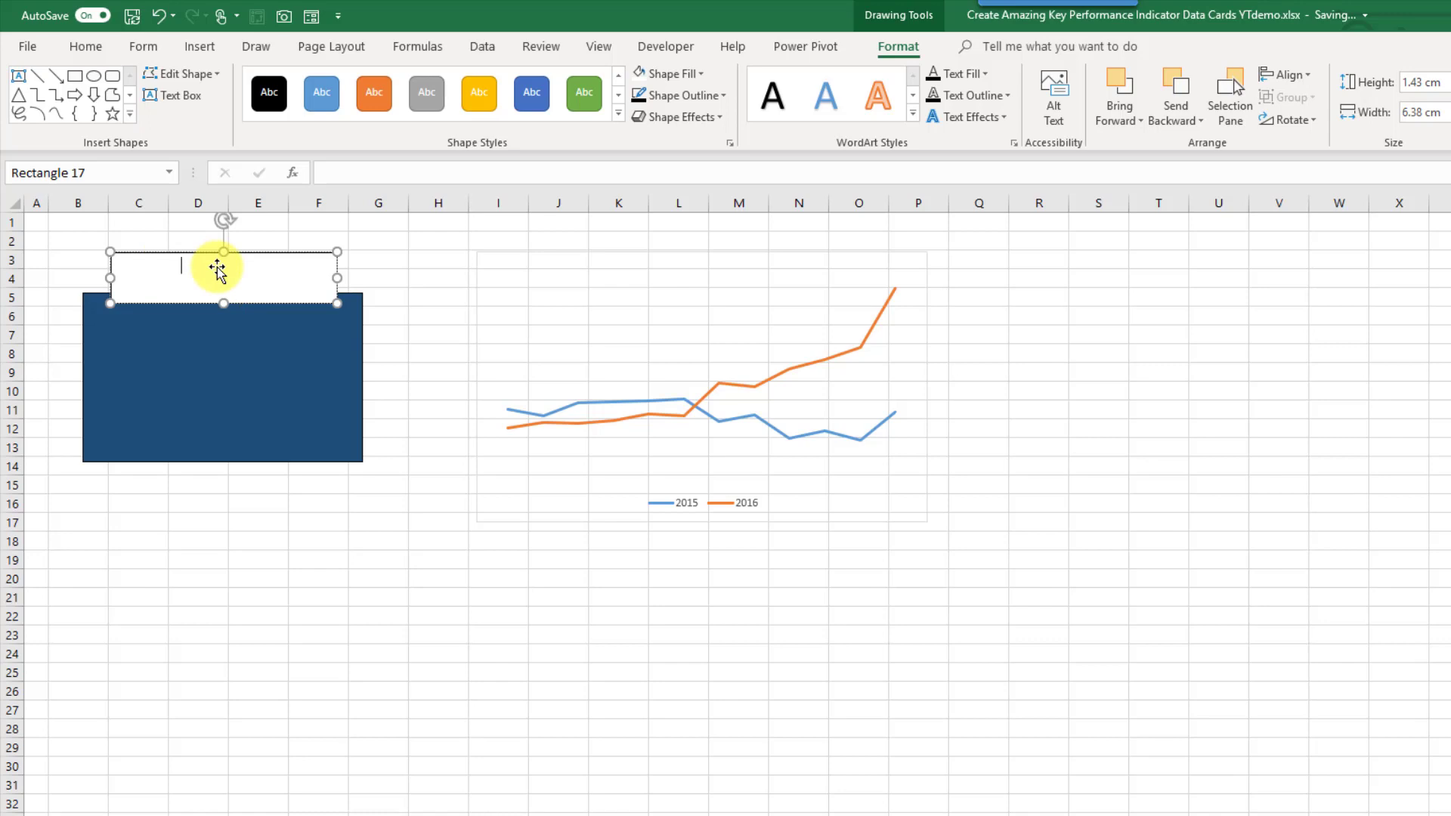
pyautogui.click(88, 45)
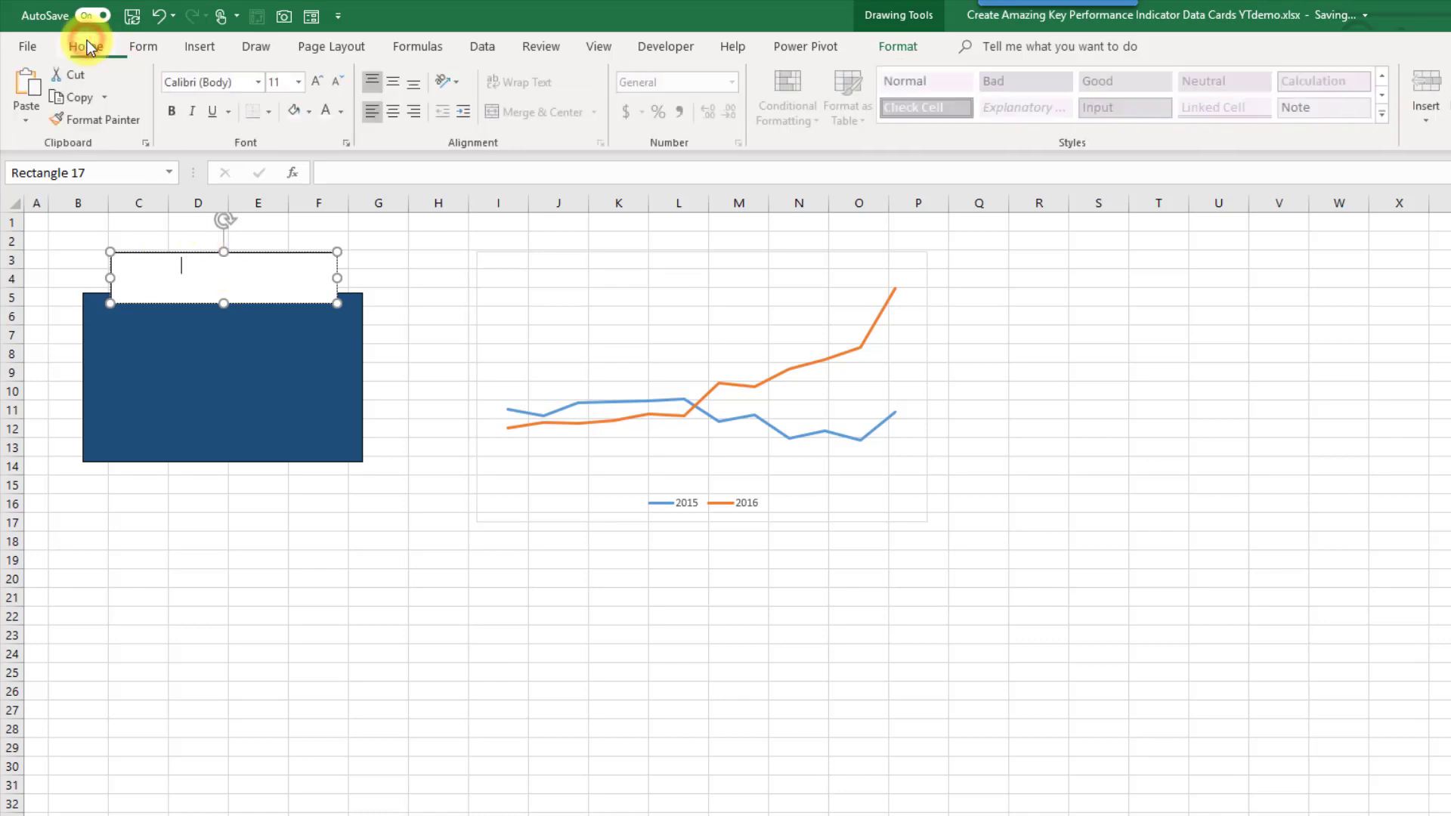
pyautogui.click(341, 111)
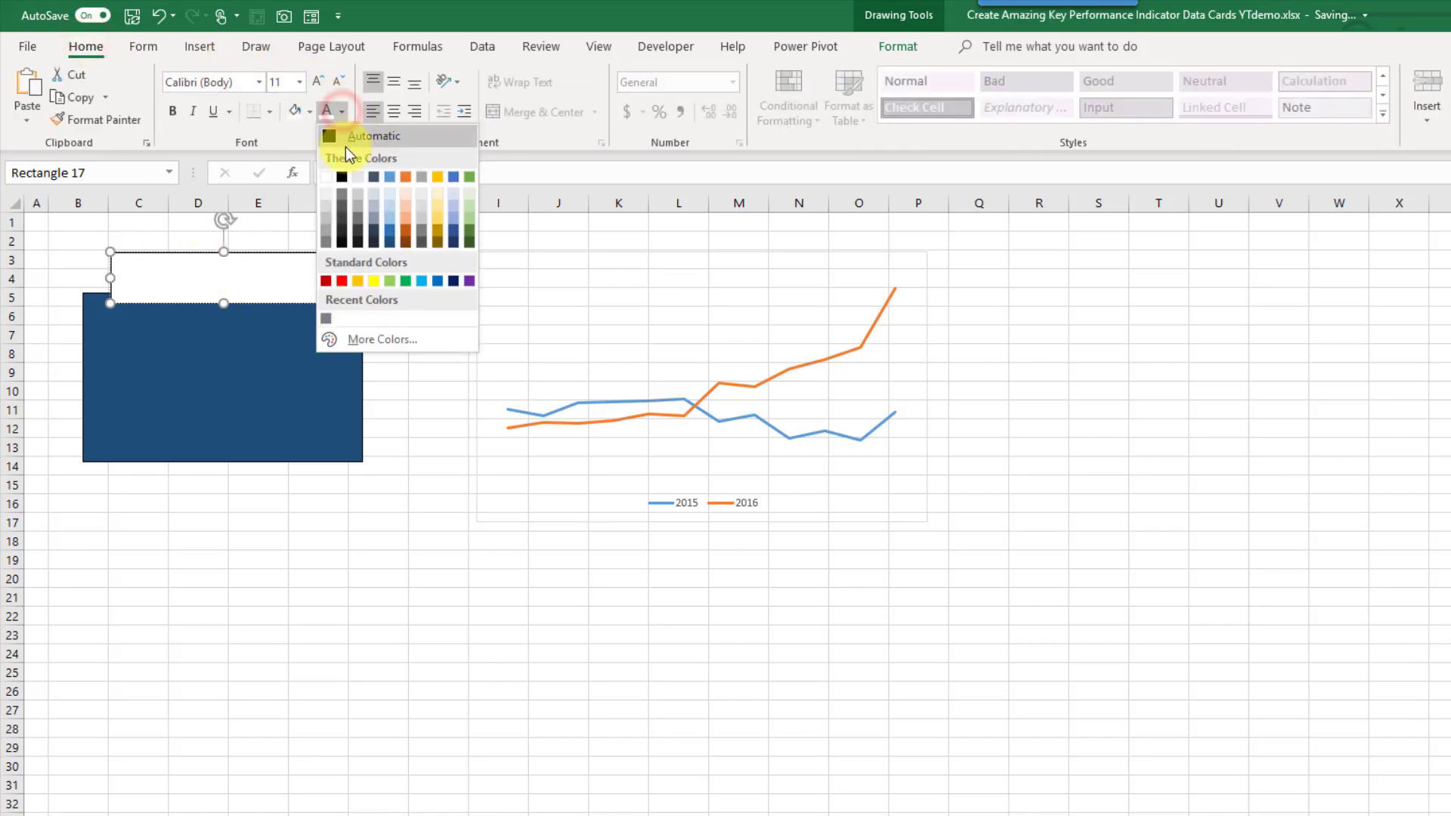
pyautogui.click(341, 179)
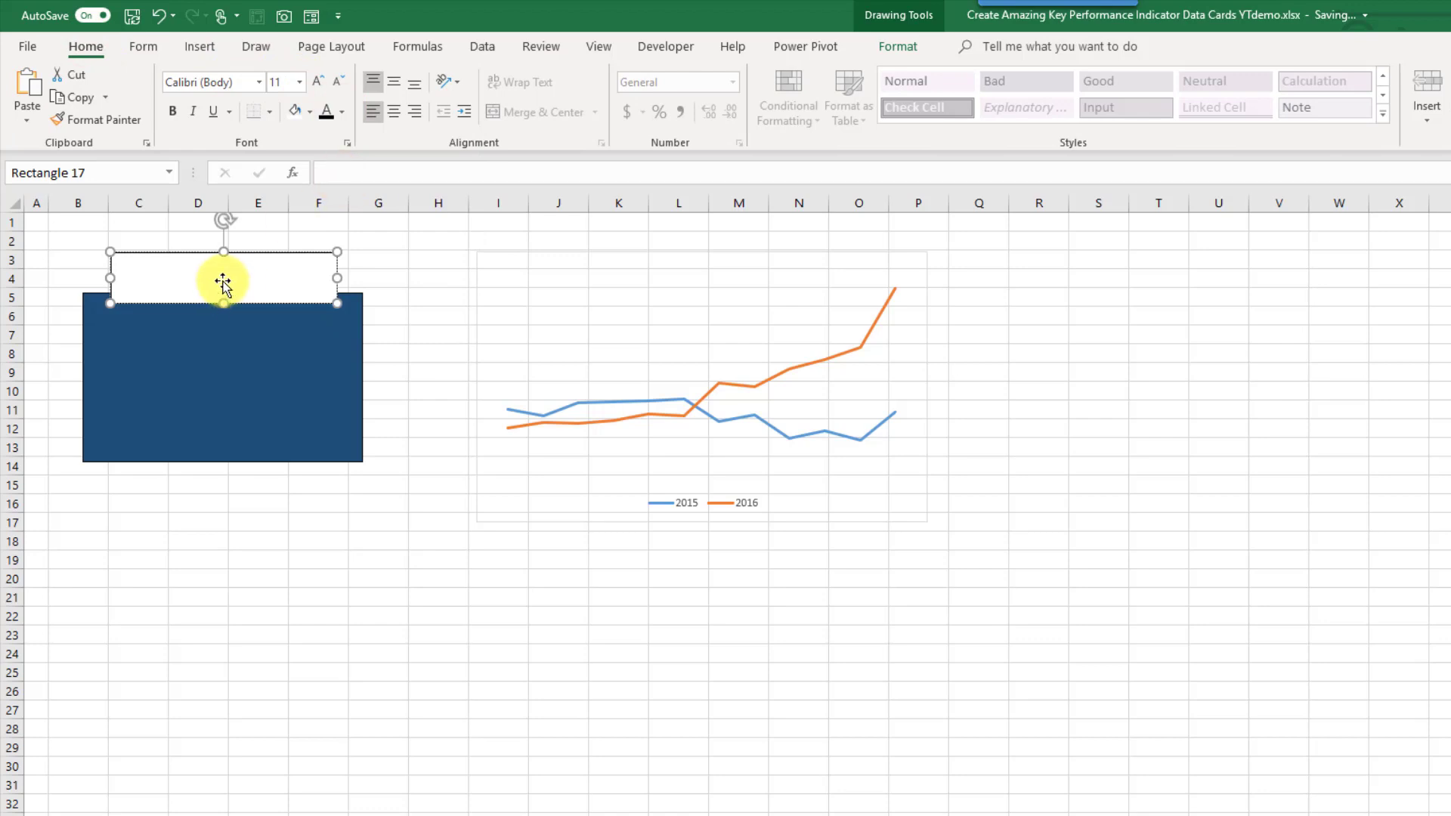
pyautogui.moveTo(216, 264); pyautogui.dragTo(119, 265)
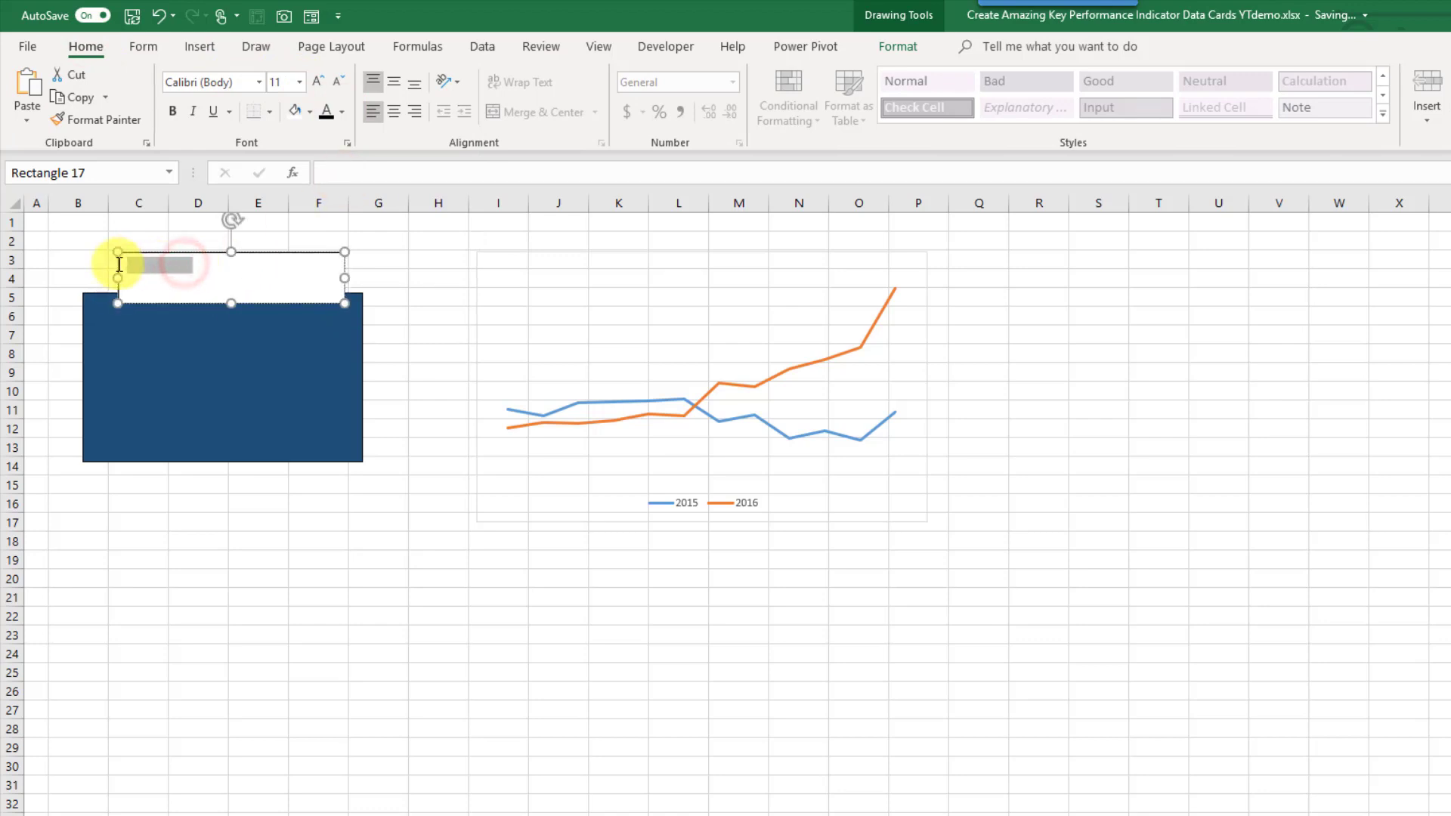
pyautogui.click(341, 112)
pyautogui.click(345, 179)
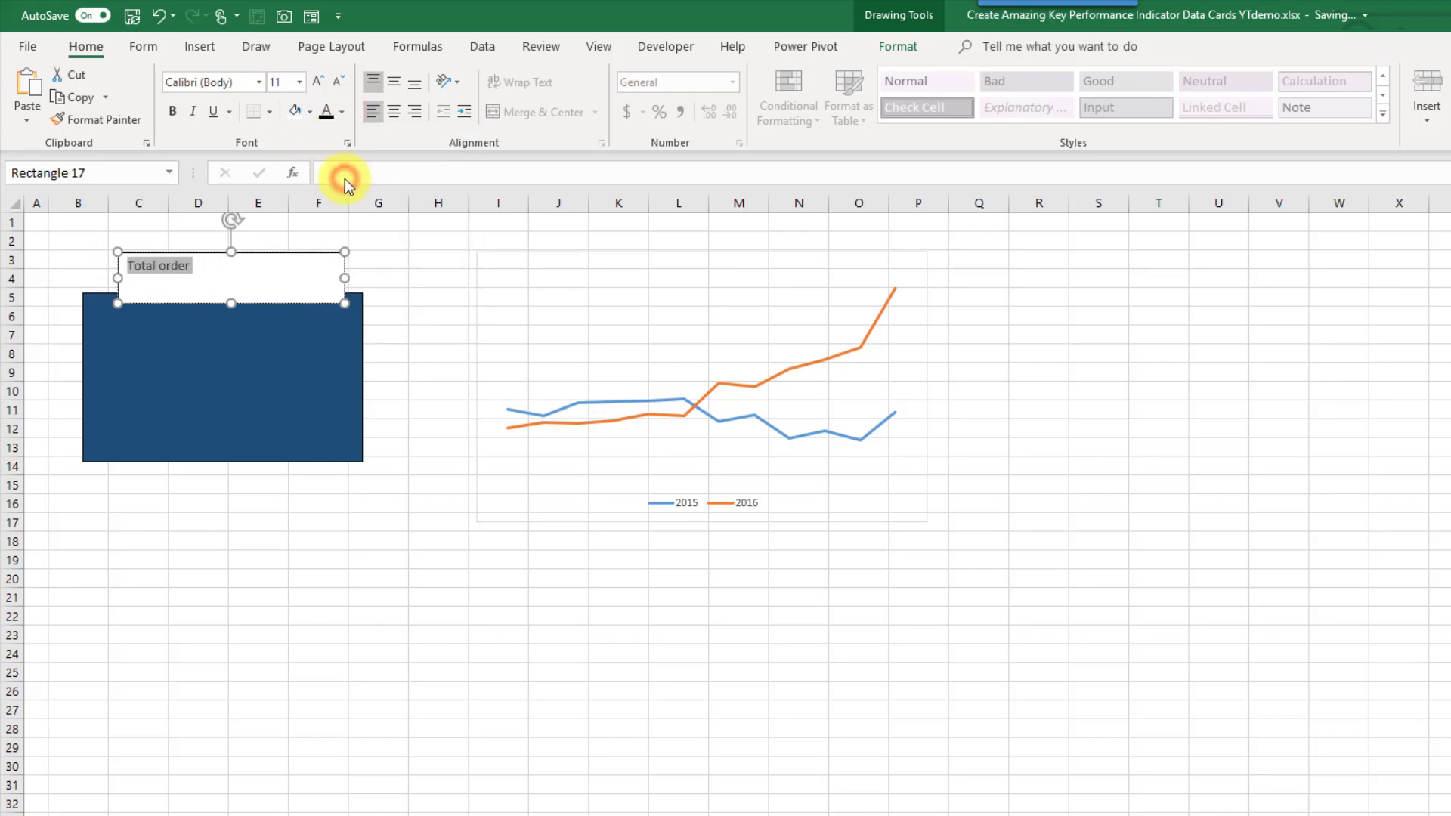
# Enlarge the title text to 28 pt and centre it vertically and horizontally in its rectangle
pyautogui.click(319, 80)
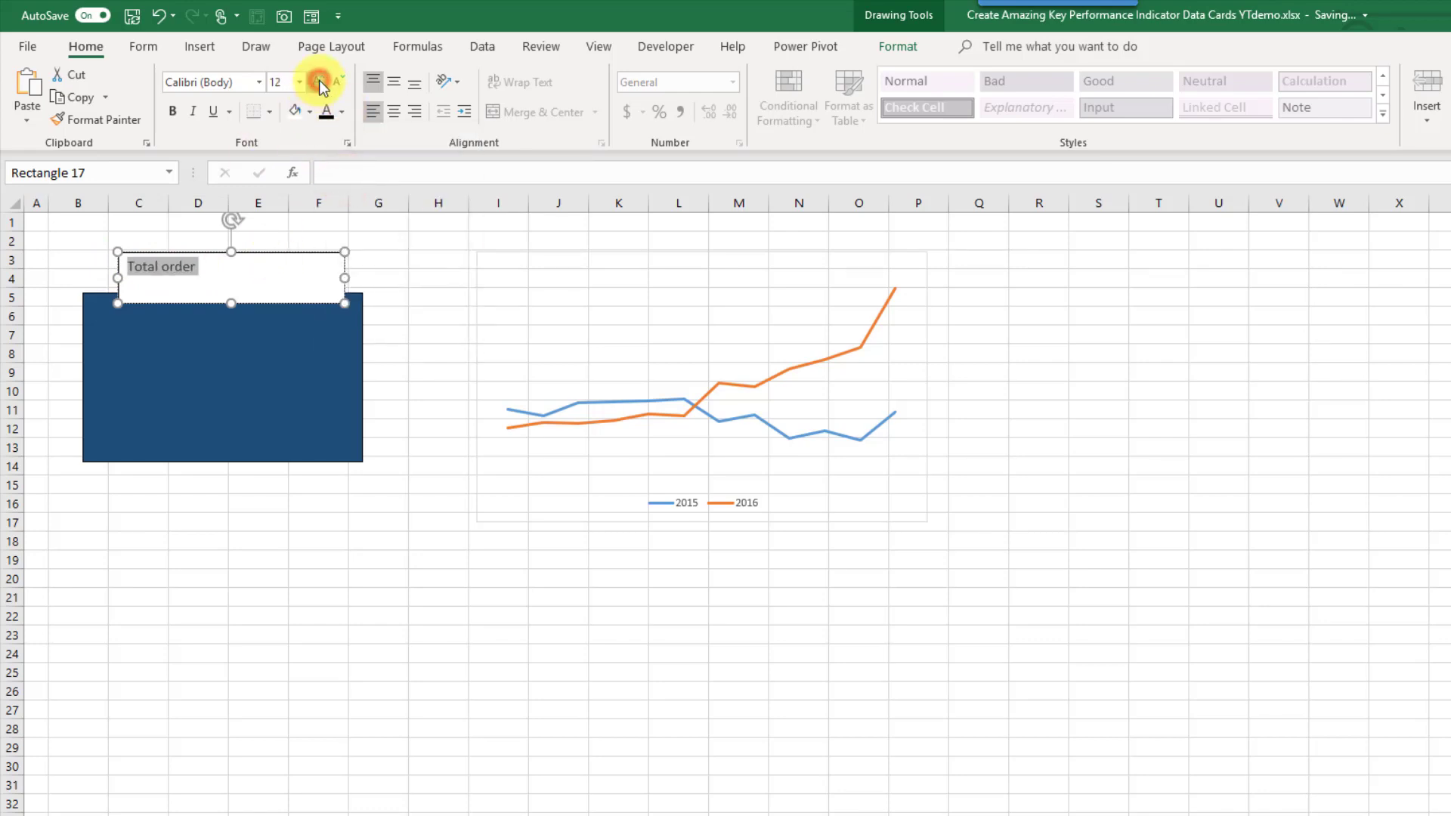
pyautogui.click(319, 80)
pyautogui.click(319, 80)
pyautogui.click(319, 80)
pyautogui.click(318, 80)
pyautogui.click(319, 80)
pyautogui.click(319, 80)
pyautogui.click(319, 80)
pyautogui.click(319, 80)
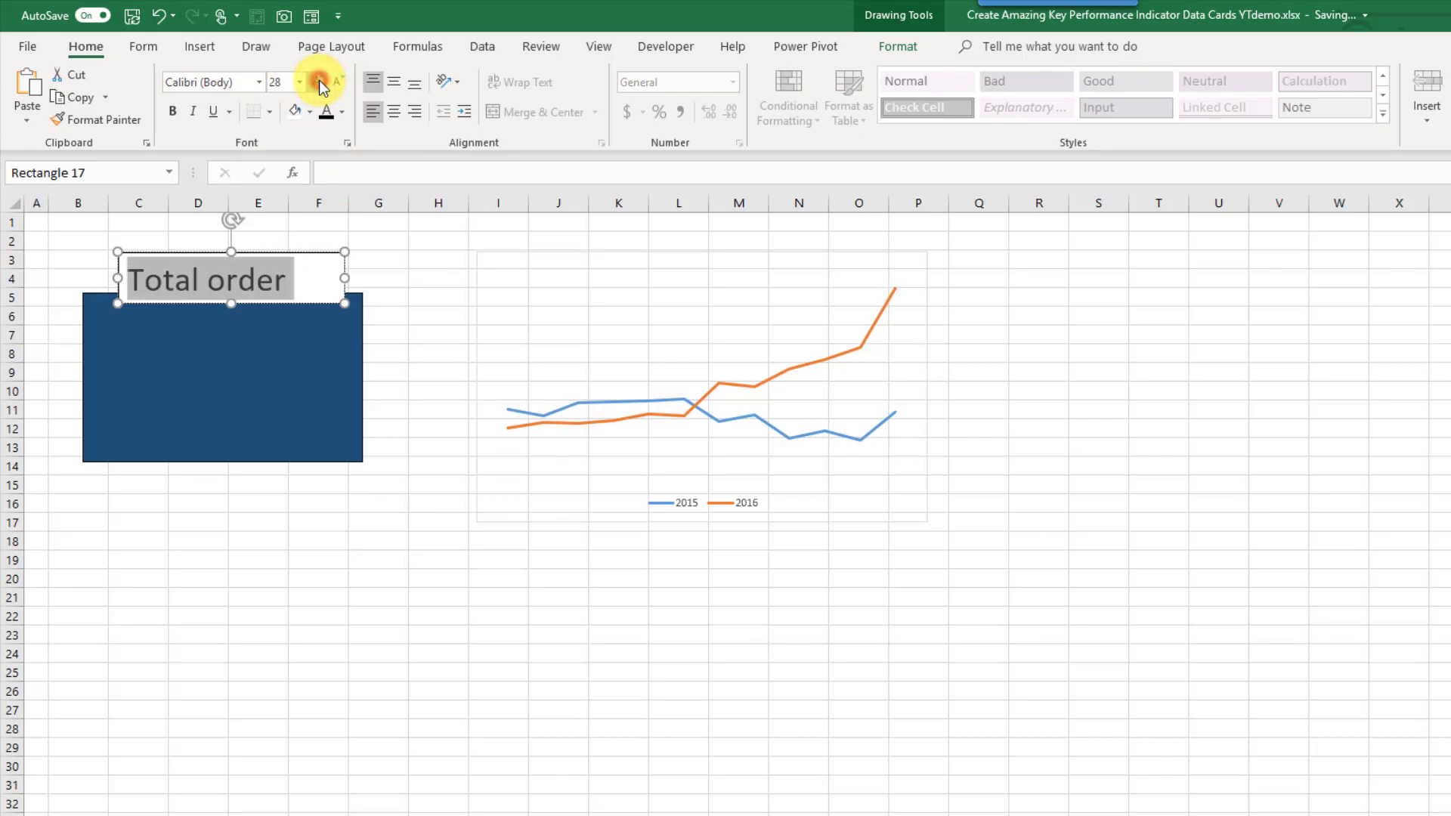
pyautogui.click(395, 84)
pyautogui.click(394, 114)
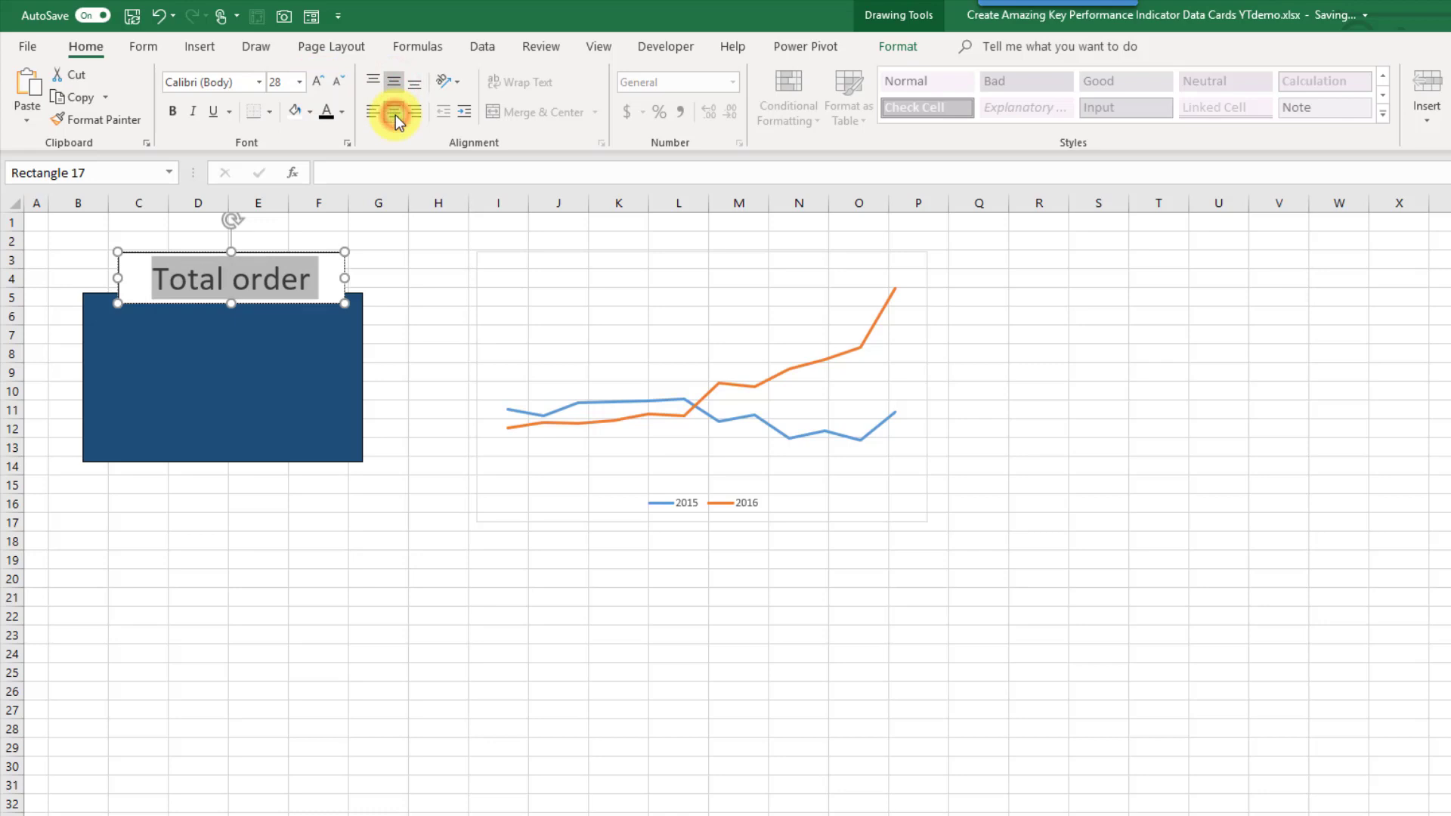
# Correct the title to "Total Order" and recentre its rectangle over the blue card's upper edge
pyautogui.click(243, 282)
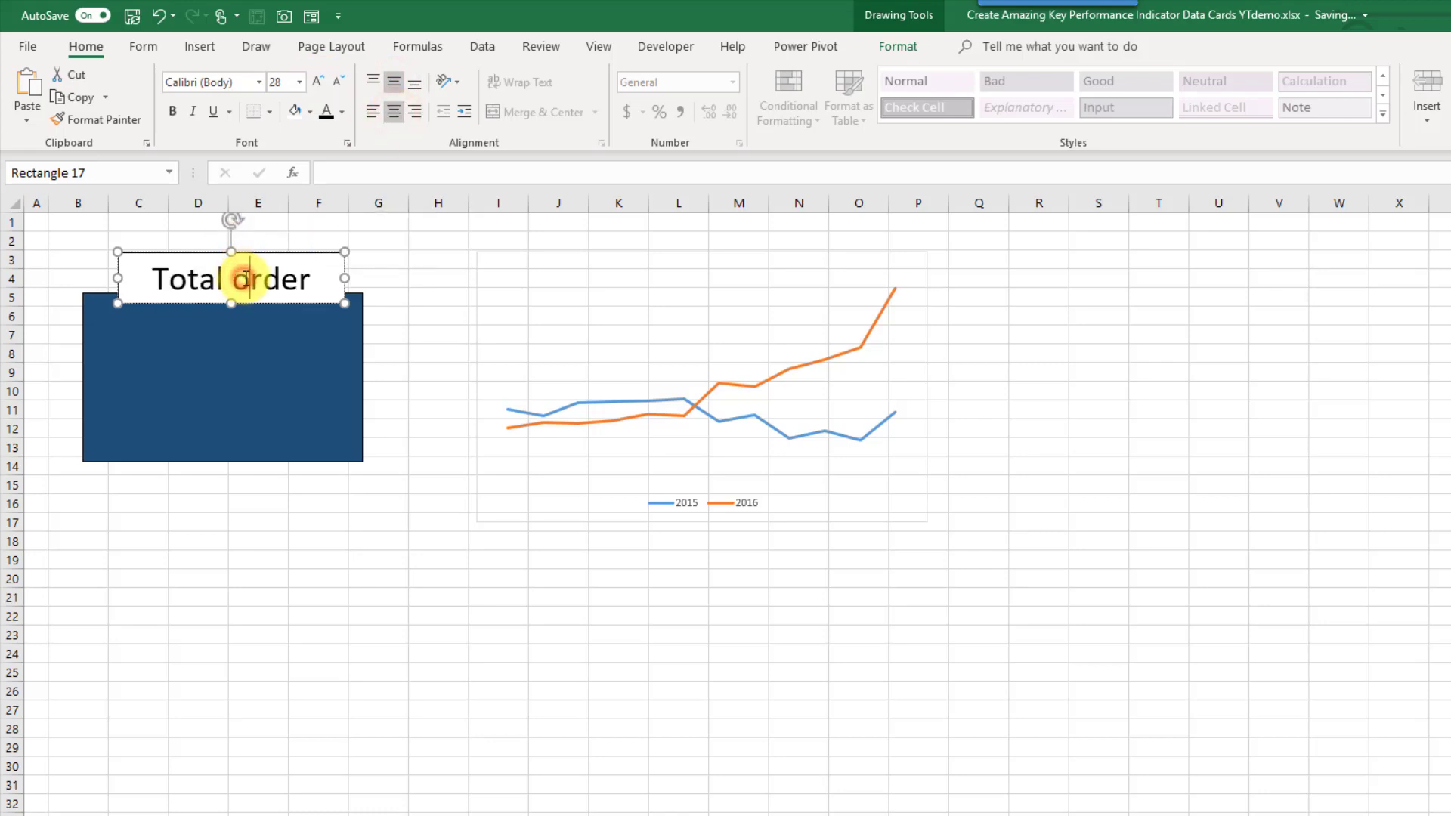
pyautogui.click(242, 284)
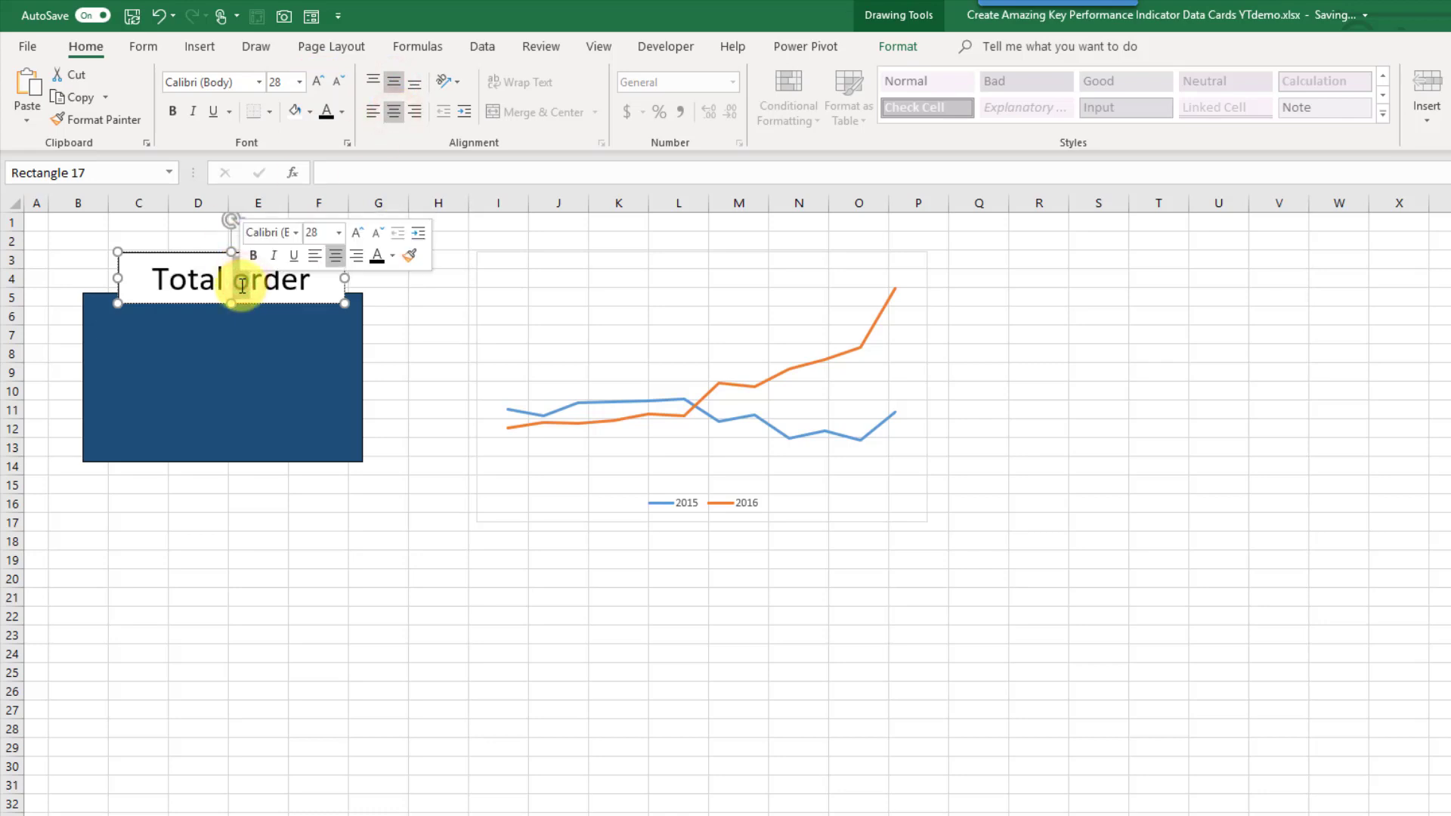
pyautogui.write('O')
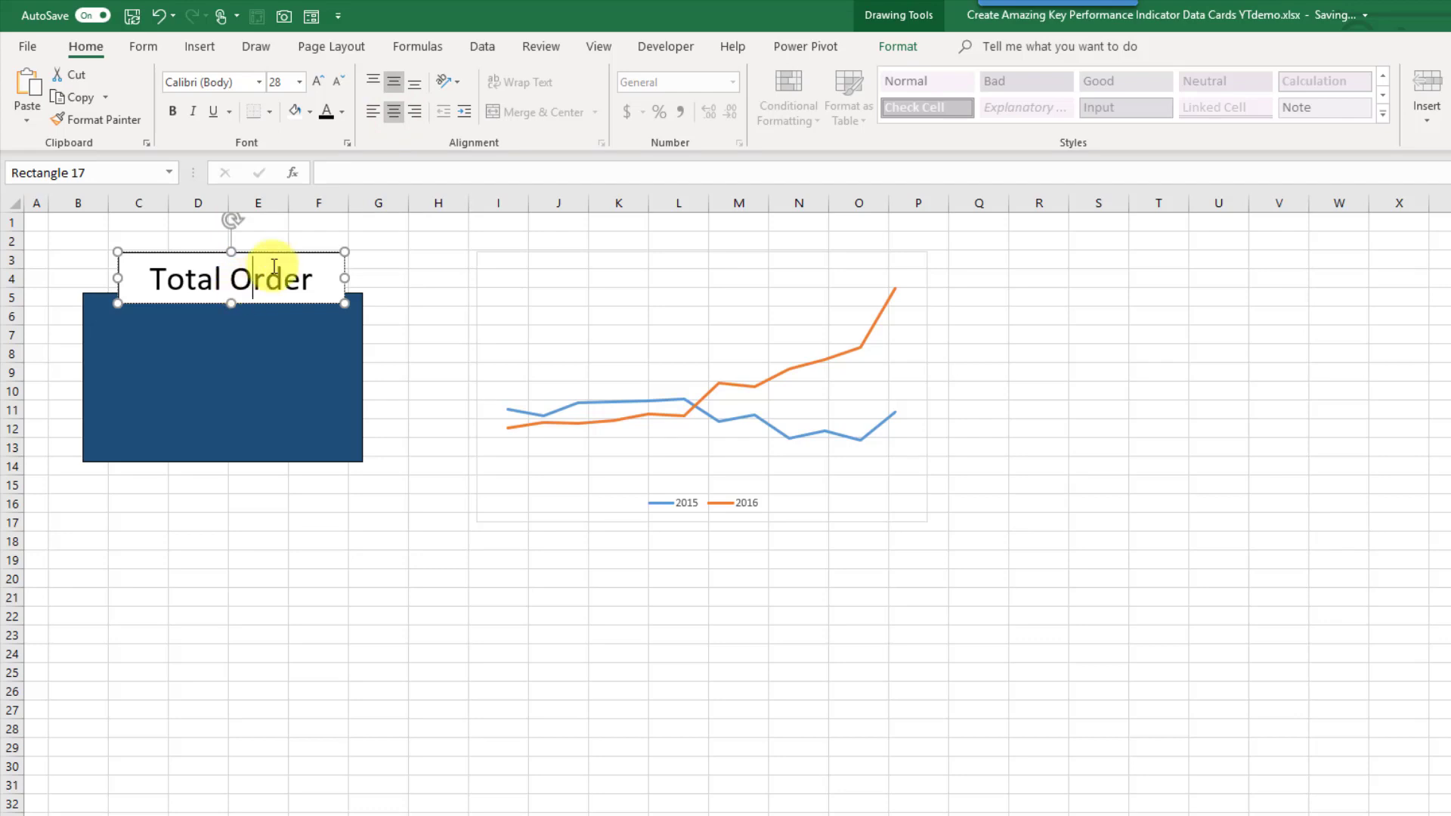
pyautogui.moveTo(284, 252); pyautogui.dragTo(276, 255)
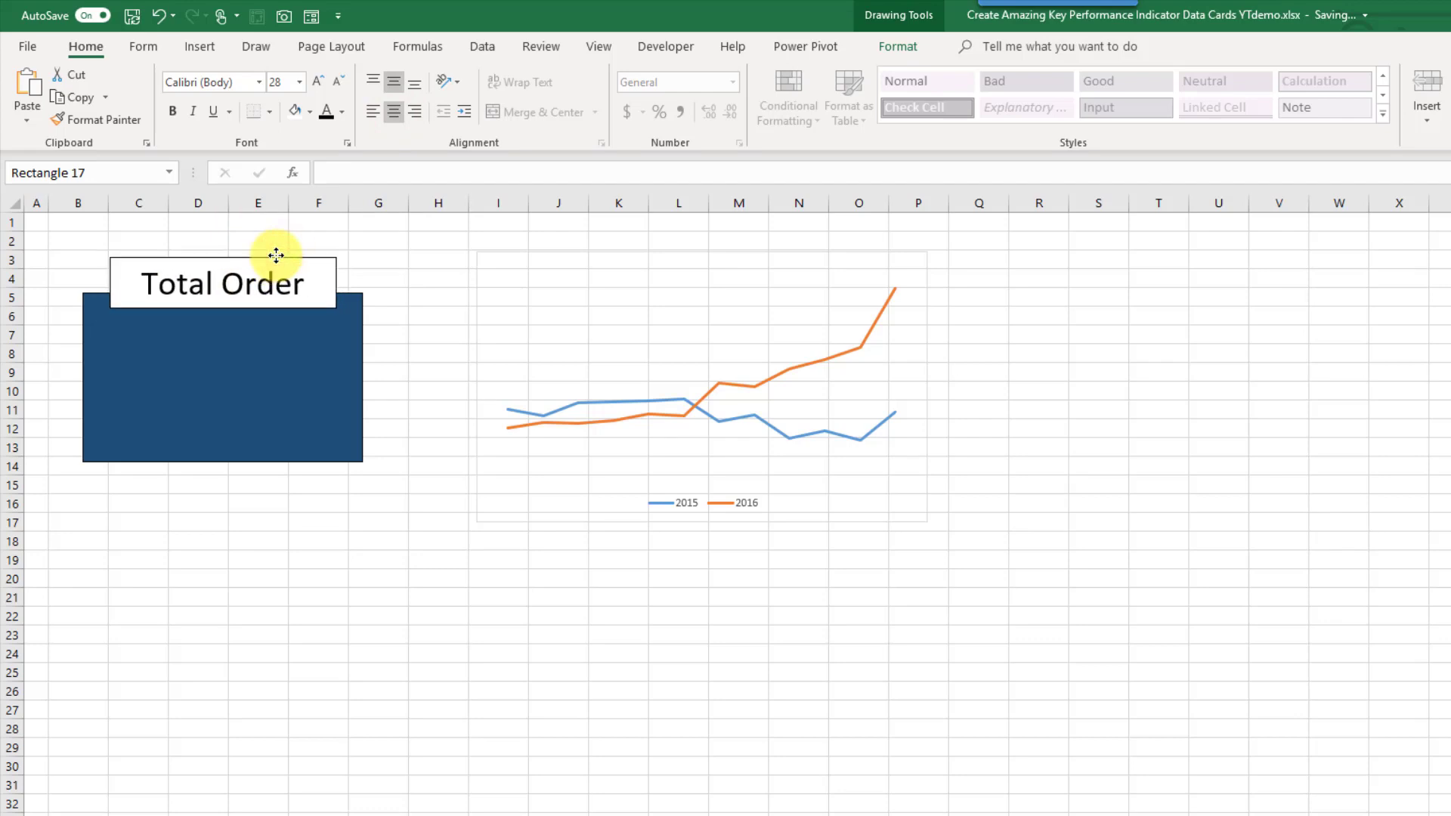
pyautogui.click(301, 374)
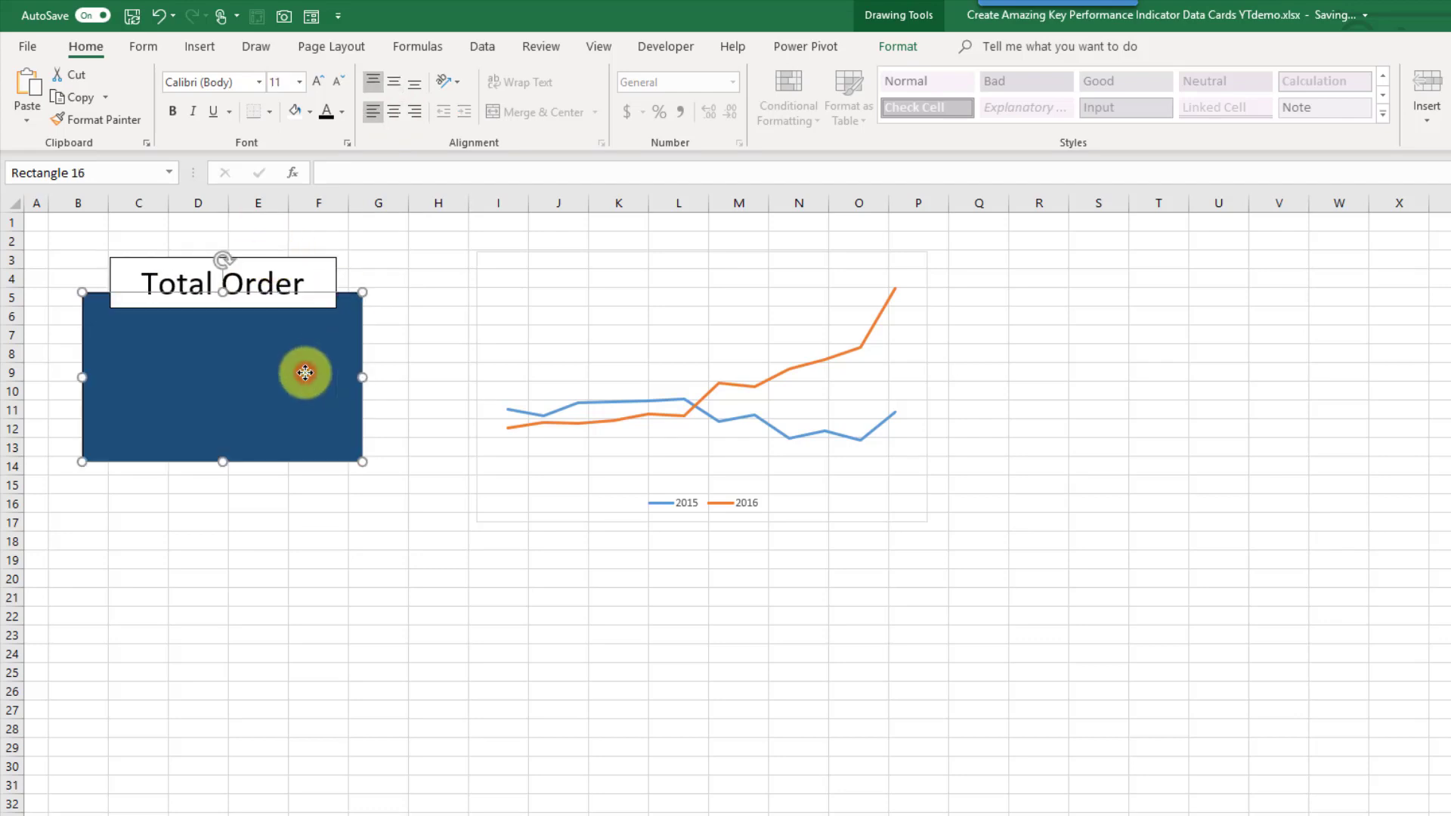
pyautogui.click(236, 491)
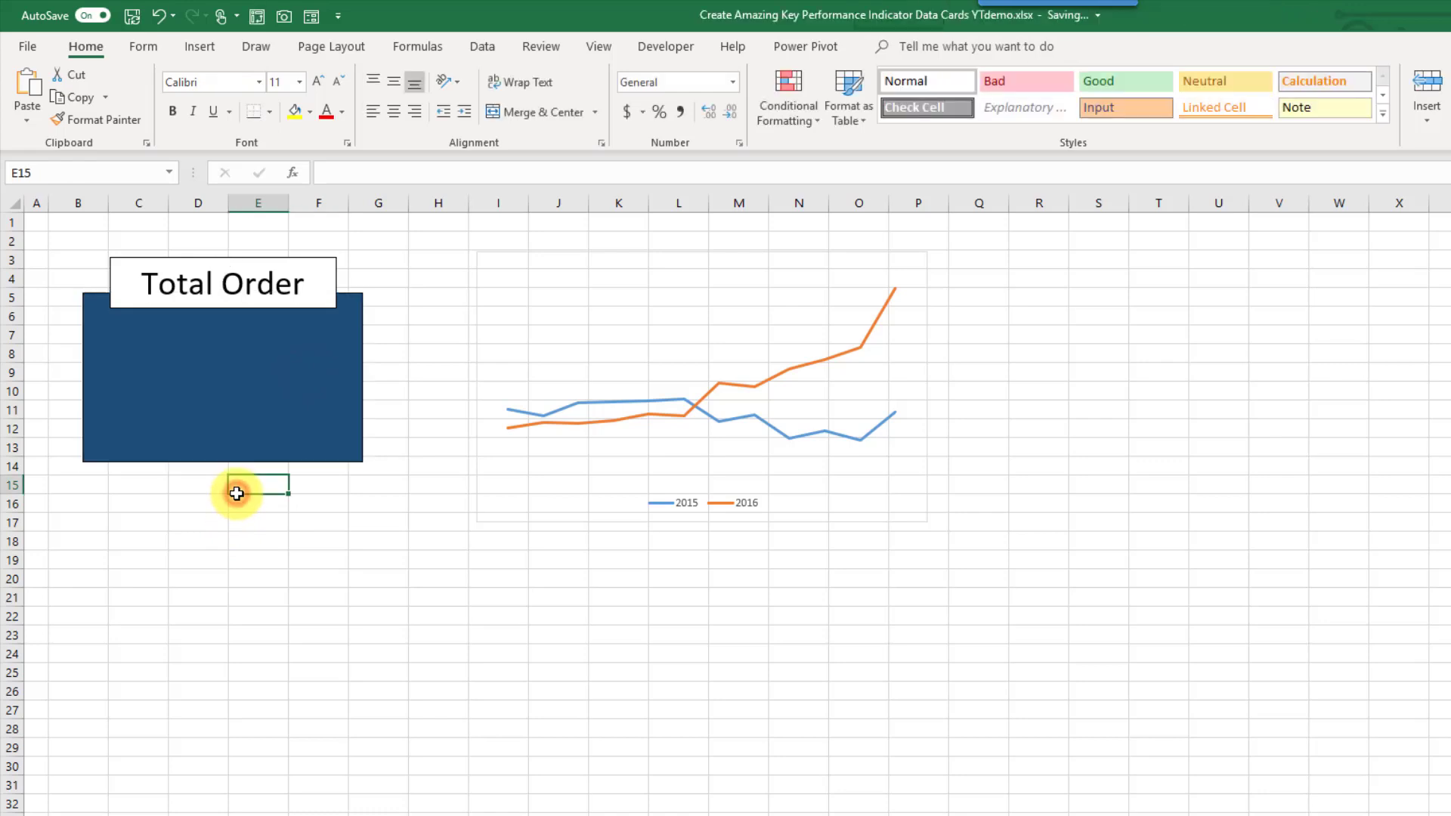
# Draw a rectangle about 1.48 cm high and 5.64 cm wide just below the blue card, over about C15:F17
pyautogui.click(193, 48)
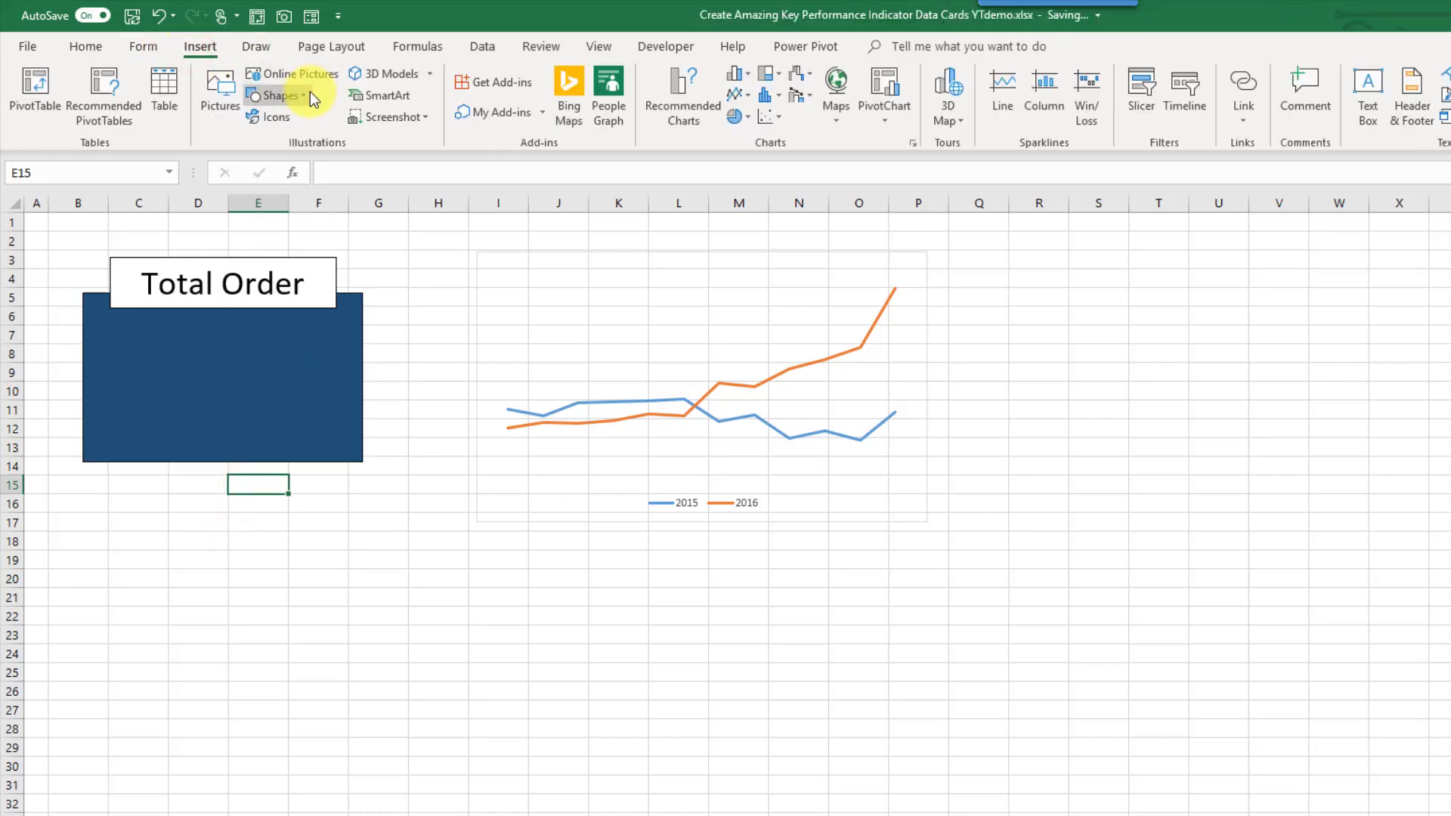
pyautogui.click(281, 96)
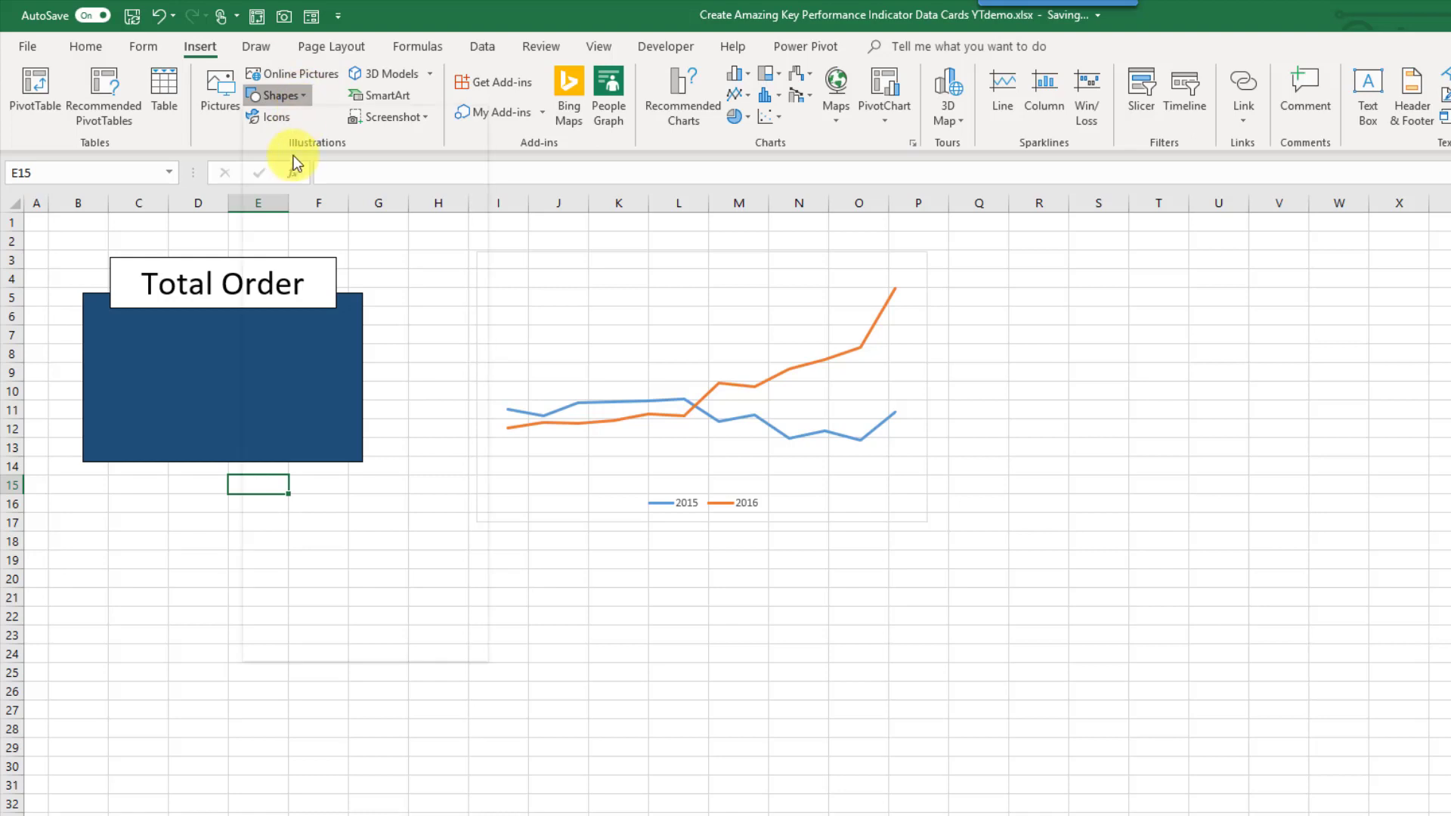
pyautogui.click(261, 240)
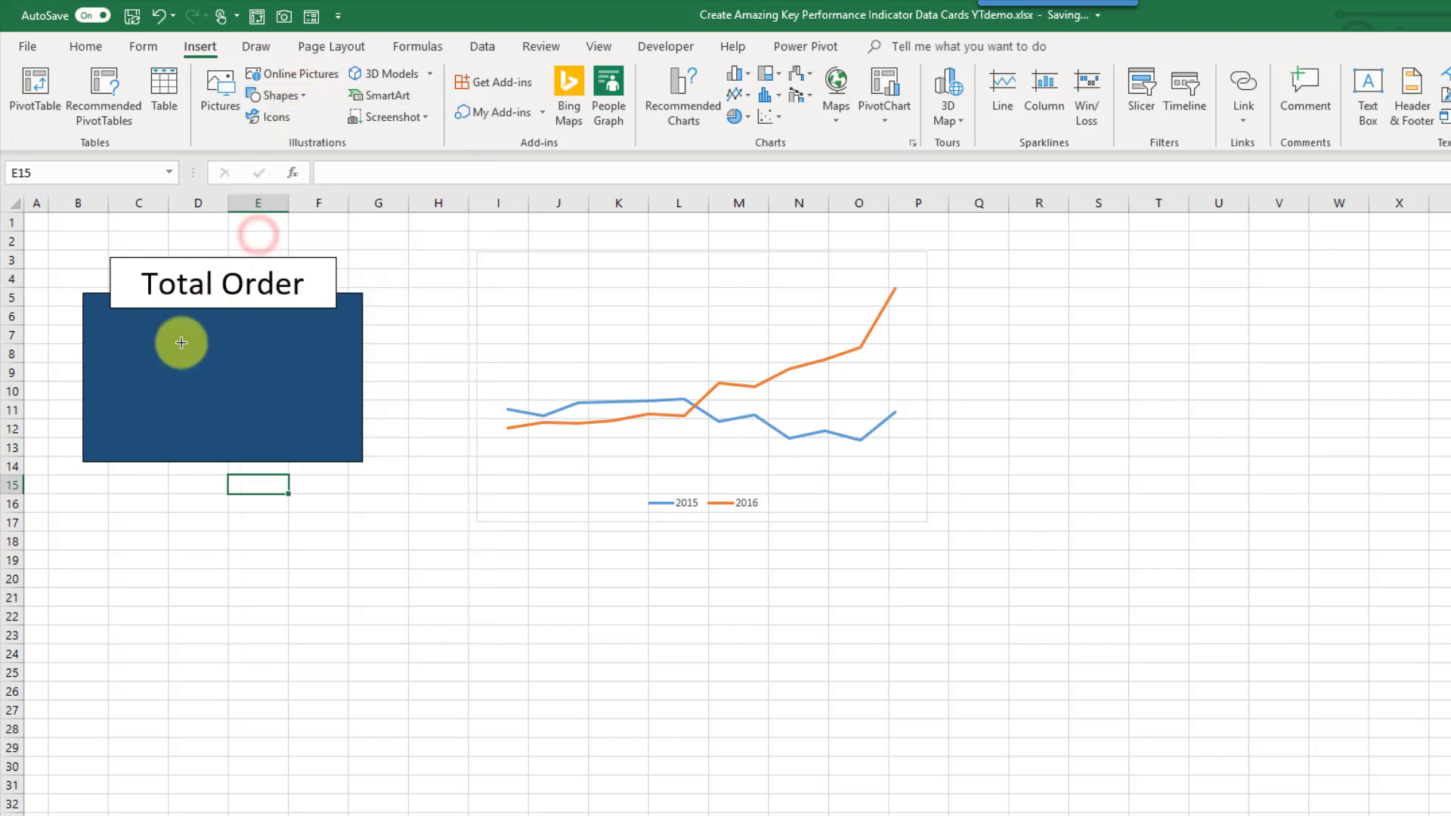
pyautogui.moveTo(126, 486); pyautogui.dragTo(326, 538)
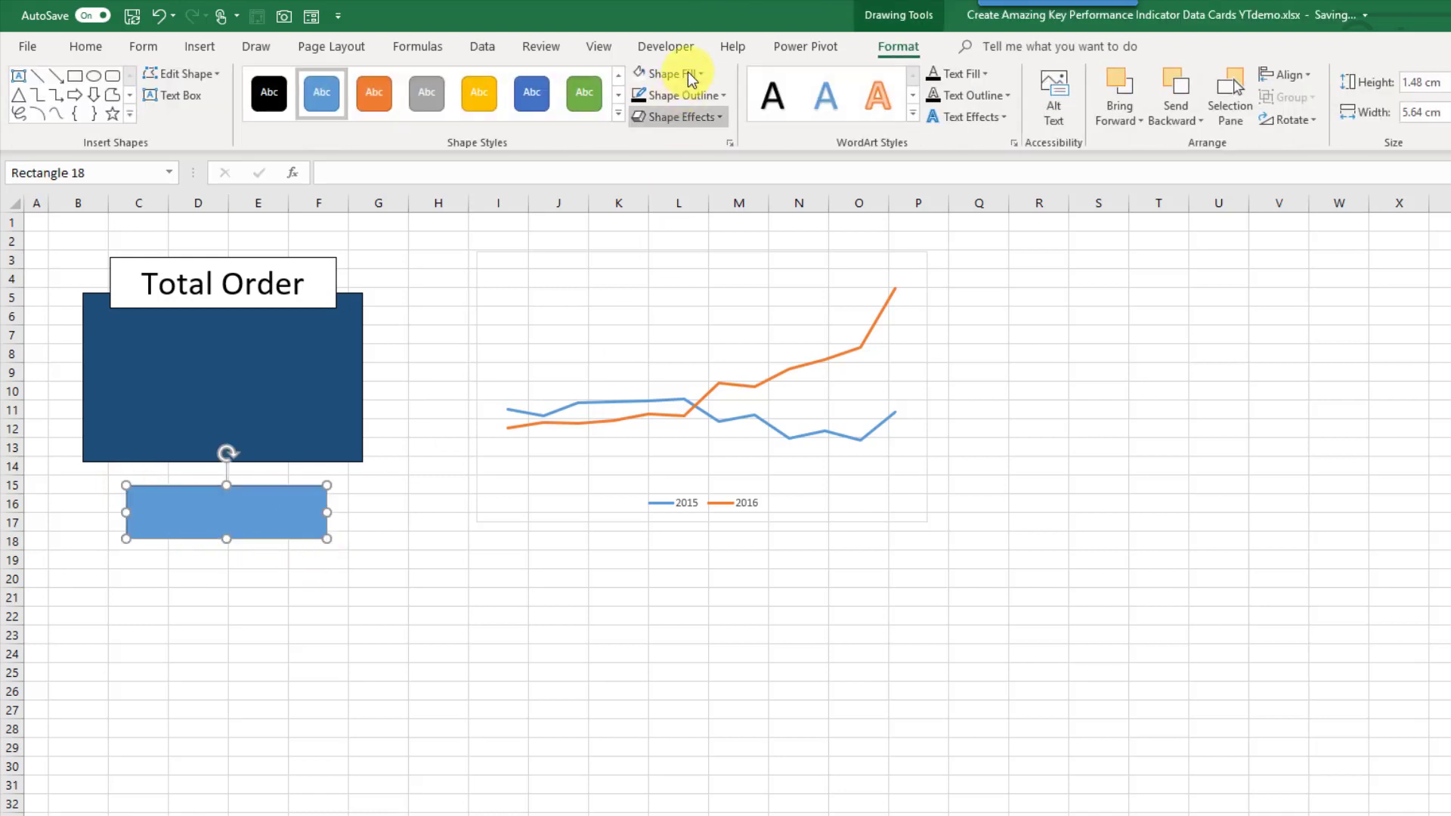
# Remove the fill and the outline from the rectangle below the card
pyautogui.click(689, 75)
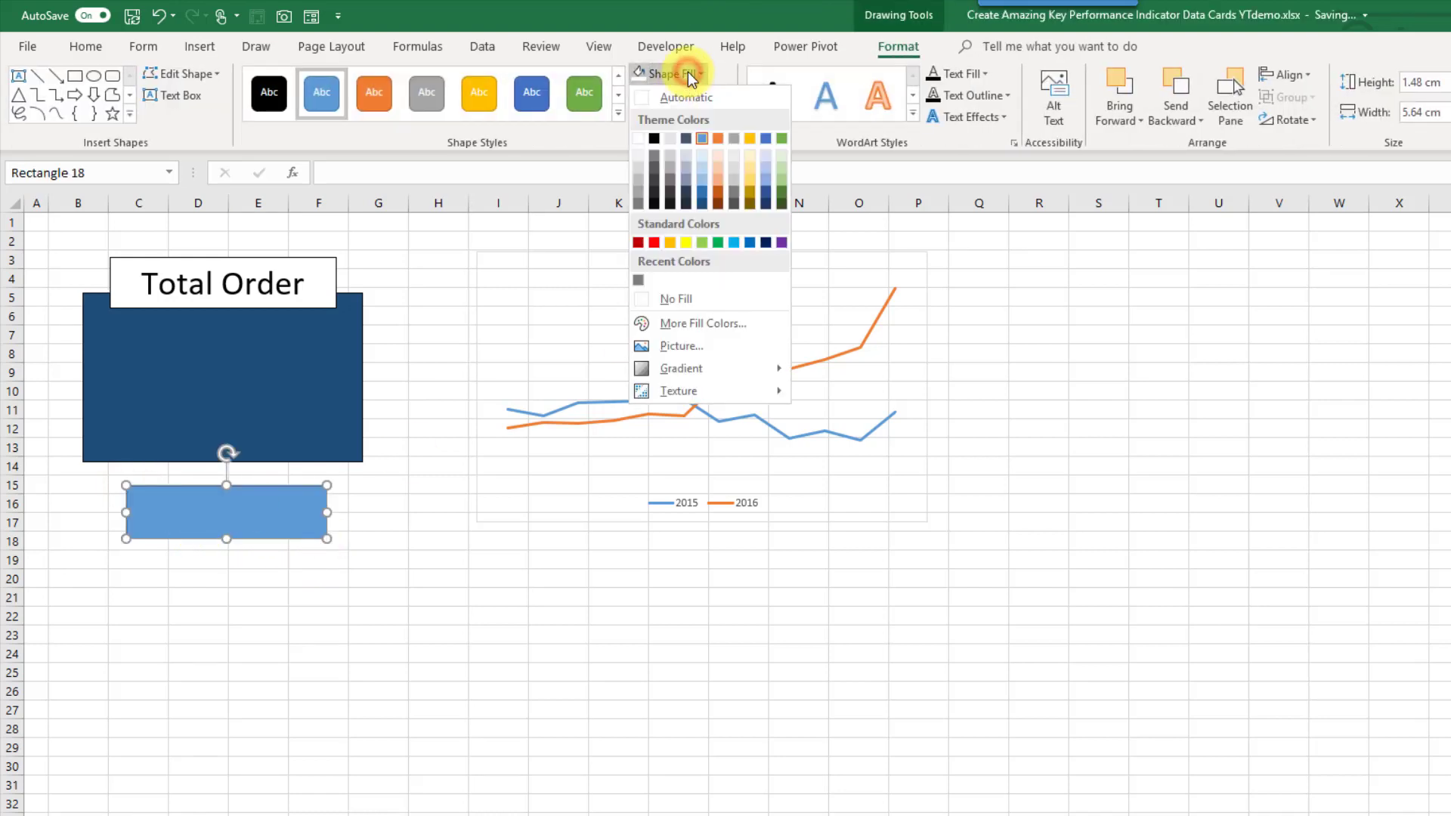
pyautogui.click(677, 299)
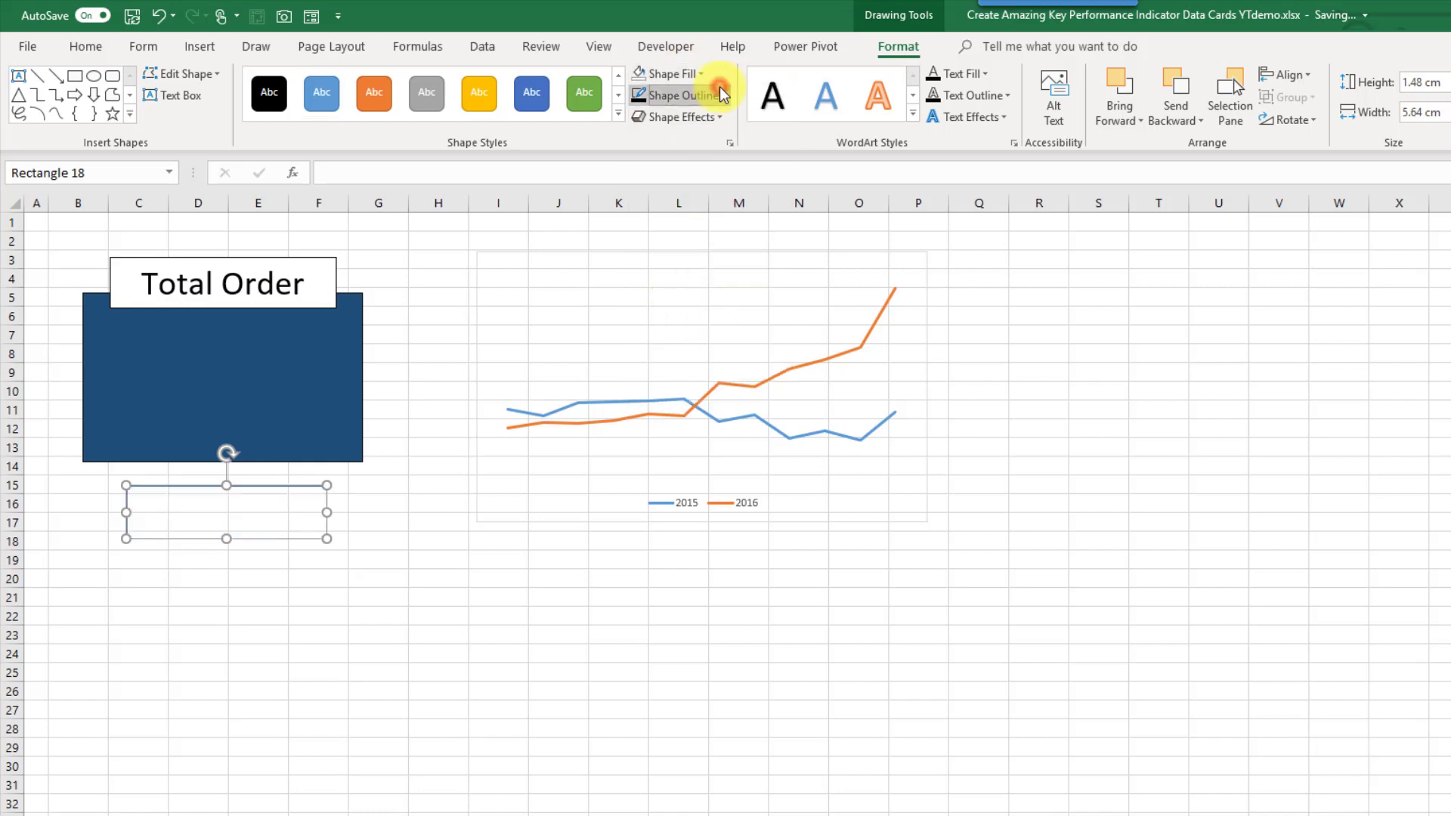
pyautogui.click(721, 92)
pyautogui.click(695, 319)
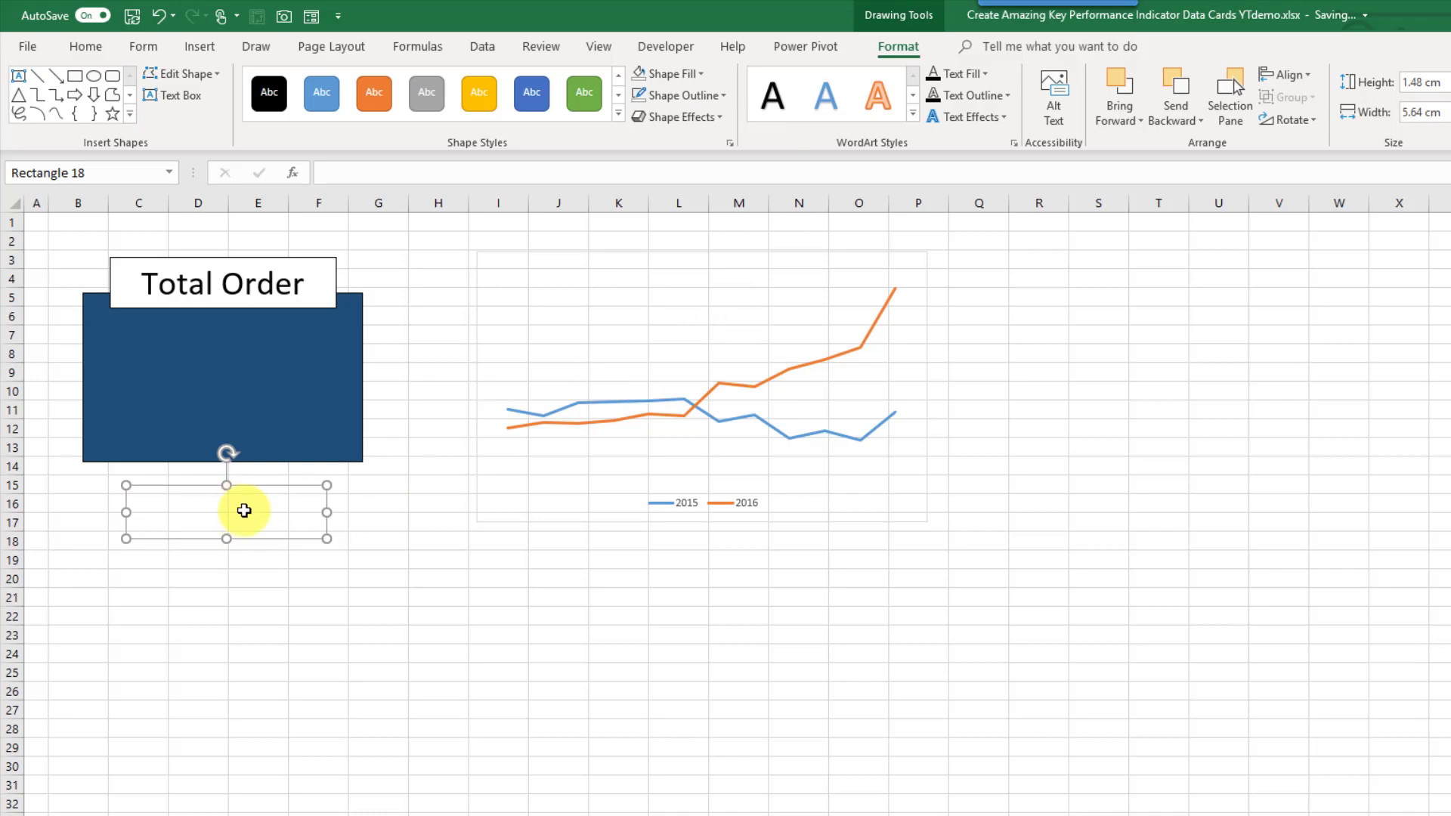
# Link the transparent rectangle's text to the order total with the formula =Pivot!K2
pyautogui.write('=')
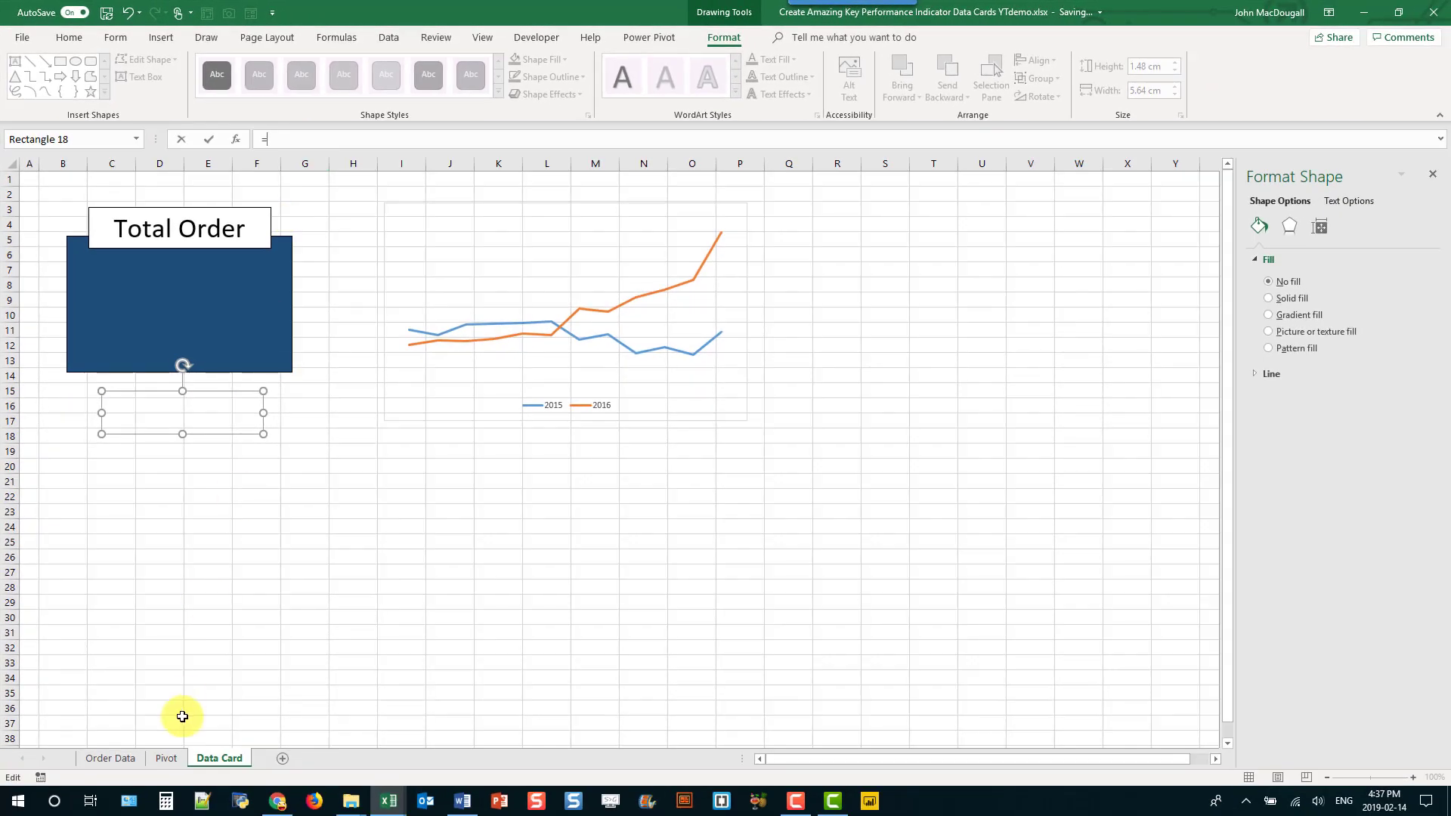
pyautogui.click(168, 758)
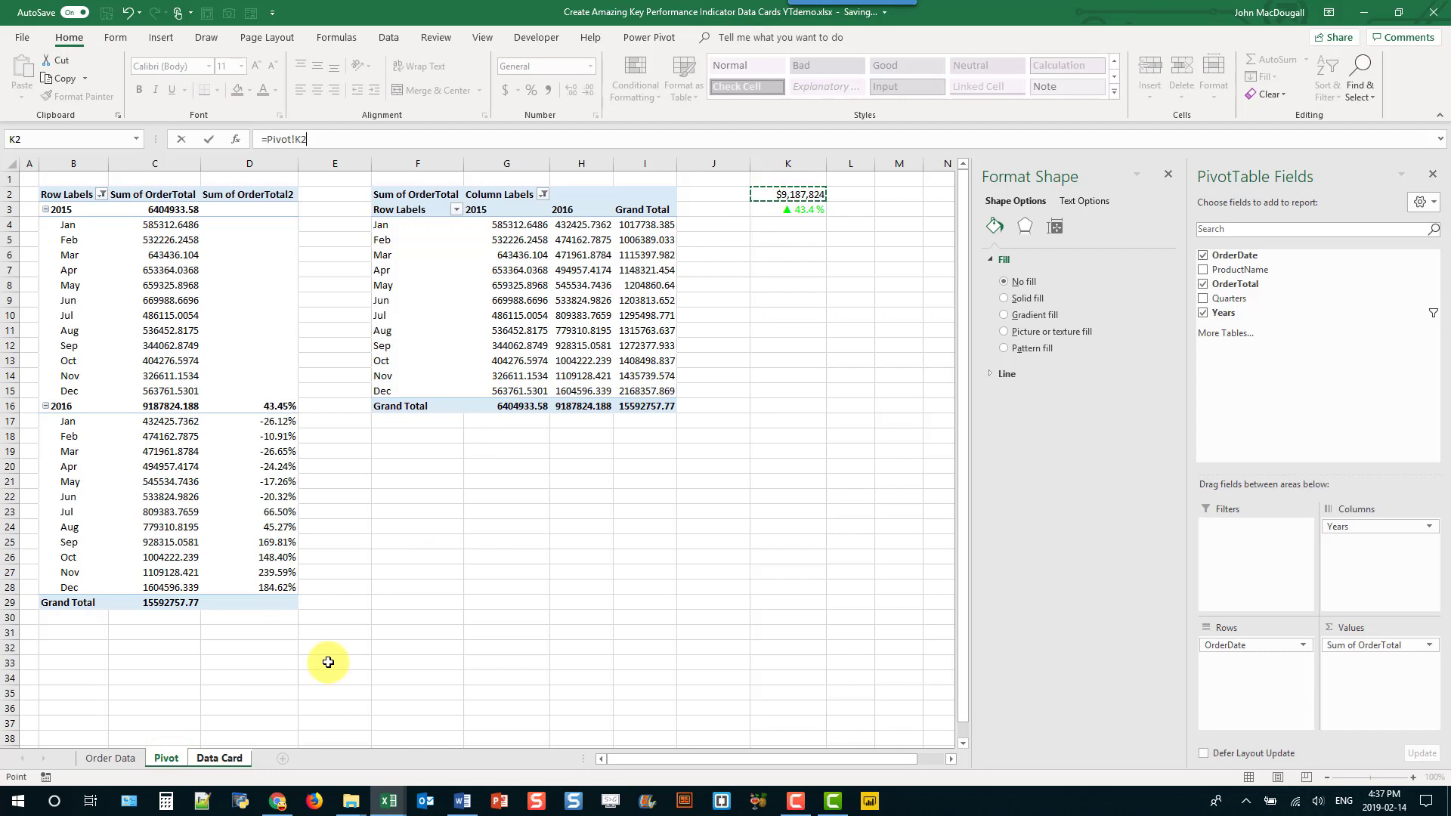
pyautogui.press('Return')
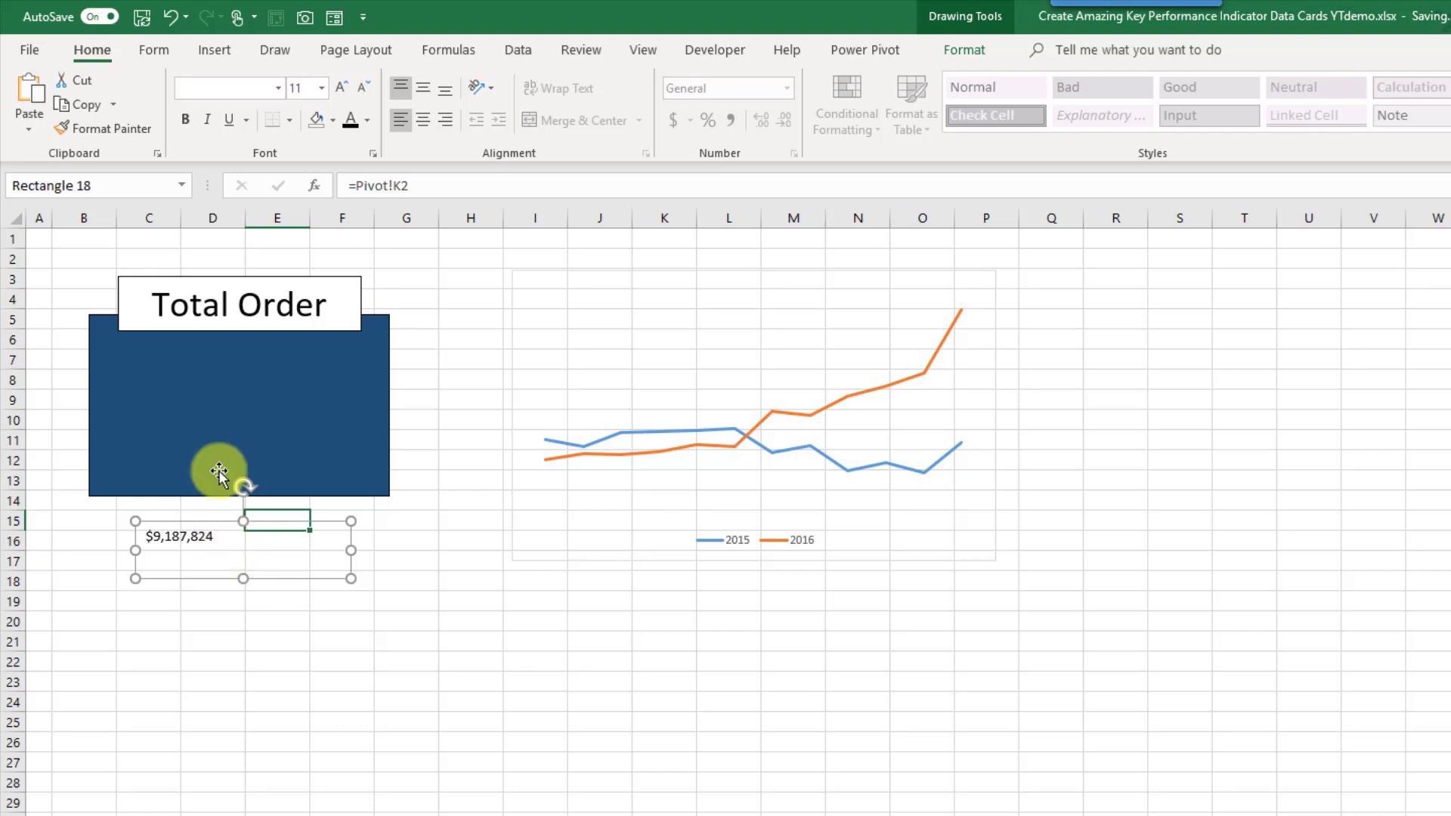
# Set the linked order total to 32 pt, centre it vertically and horizontally, and widen its rectangle around the text
pyautogui.click(345, 86)
pyautogui.click(345, 86)
pyautogui.click(345, 88)
pyautogui.click(345, 87)
pyautogui.click(344, 87)
pyautogui.click(345, 88)
pyautogui.click(345, 87)
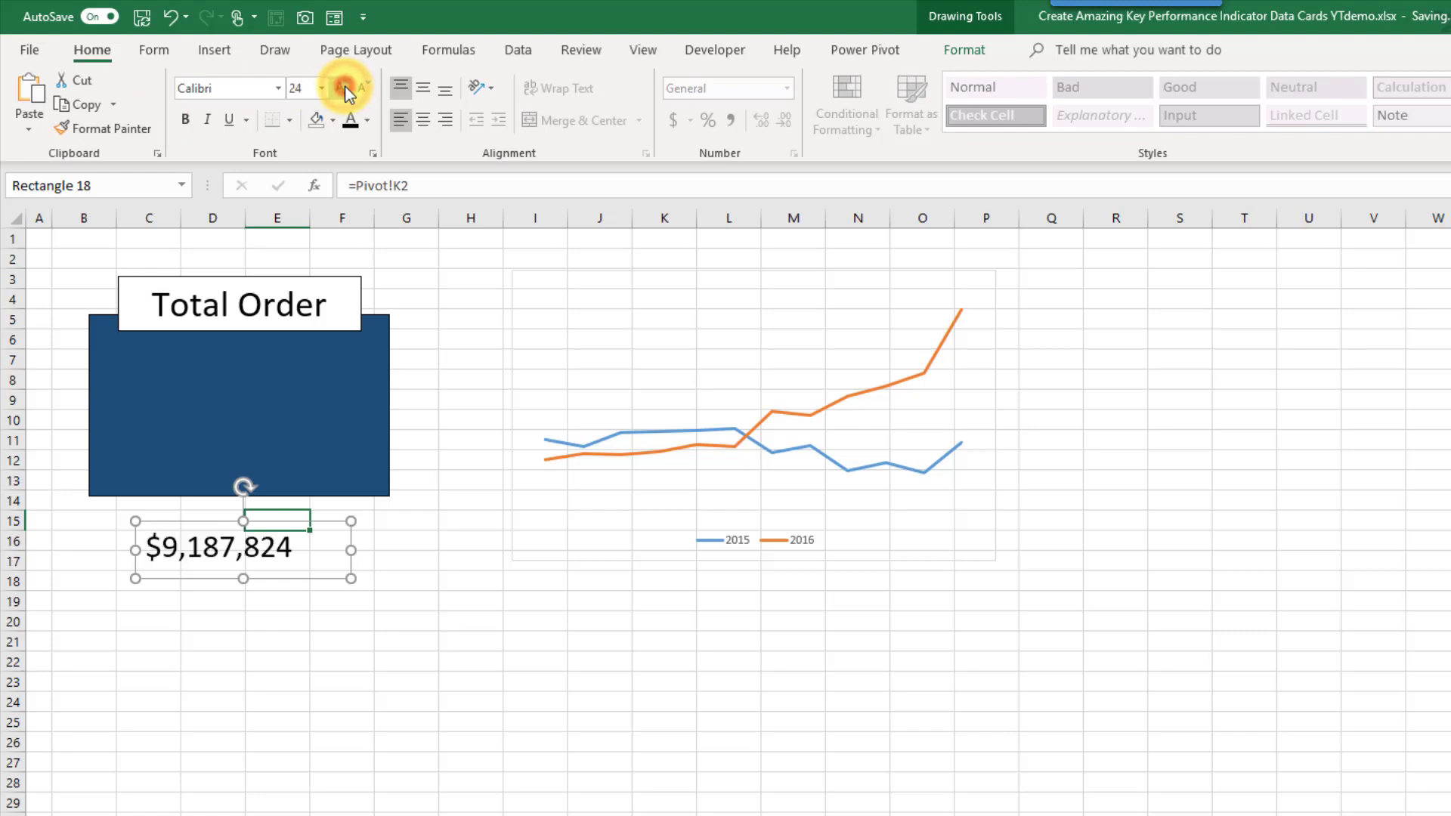
pyautogui.click(344, 88)
pyautogui.click(344, 88)
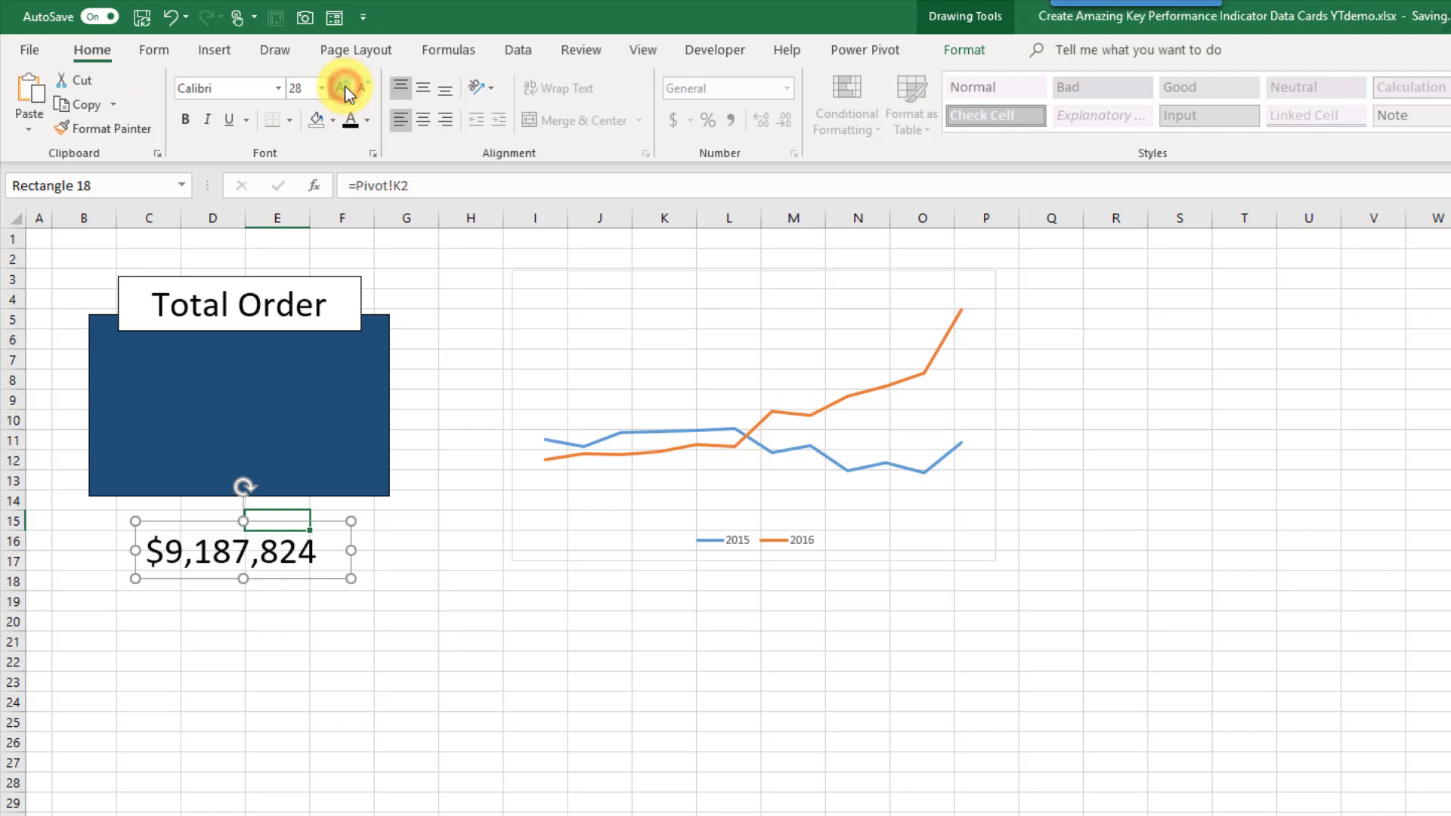
pyautogui.click(423, 89)
pyautogui.click(423, 117)
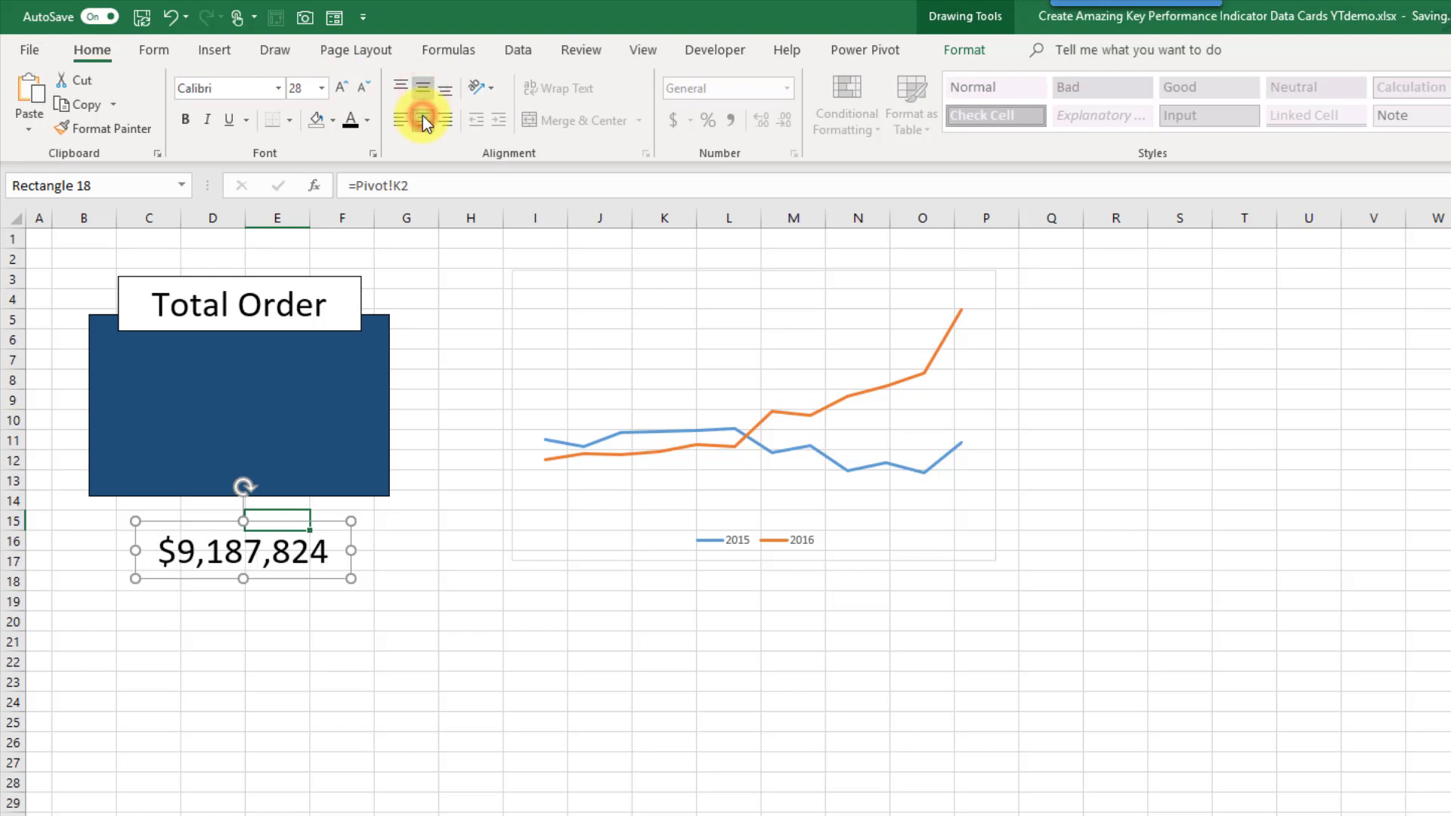
pyautogui.click(342, 88)
pyautogui.moveTo(361, 551); pyautogui.dragTo(325, 520)
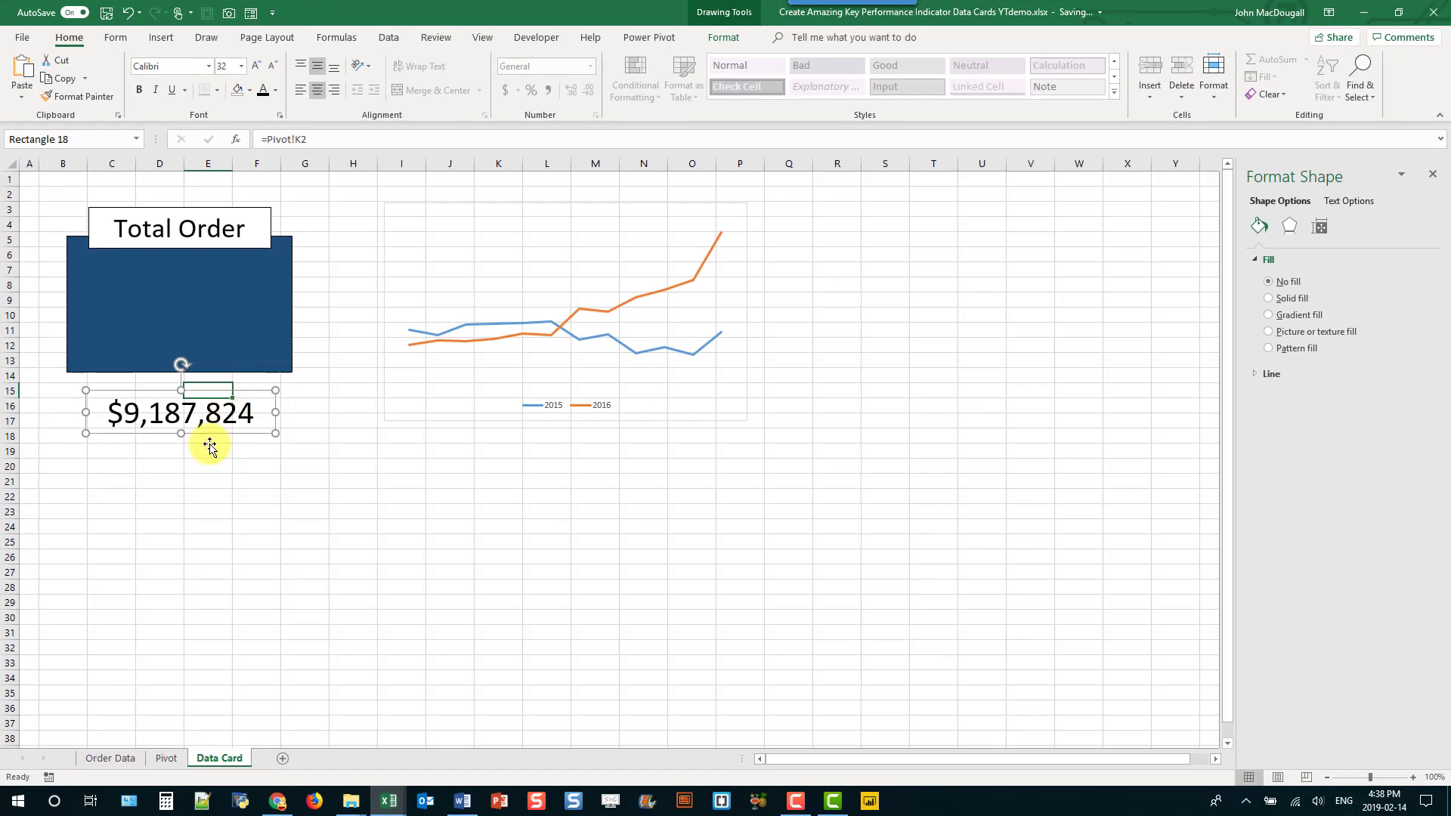
# Copy the percentage change in cell K3 of the Pivot sheet and paste it as a linked picture at D19 on Data Card
pyautogui.click(163, 757)
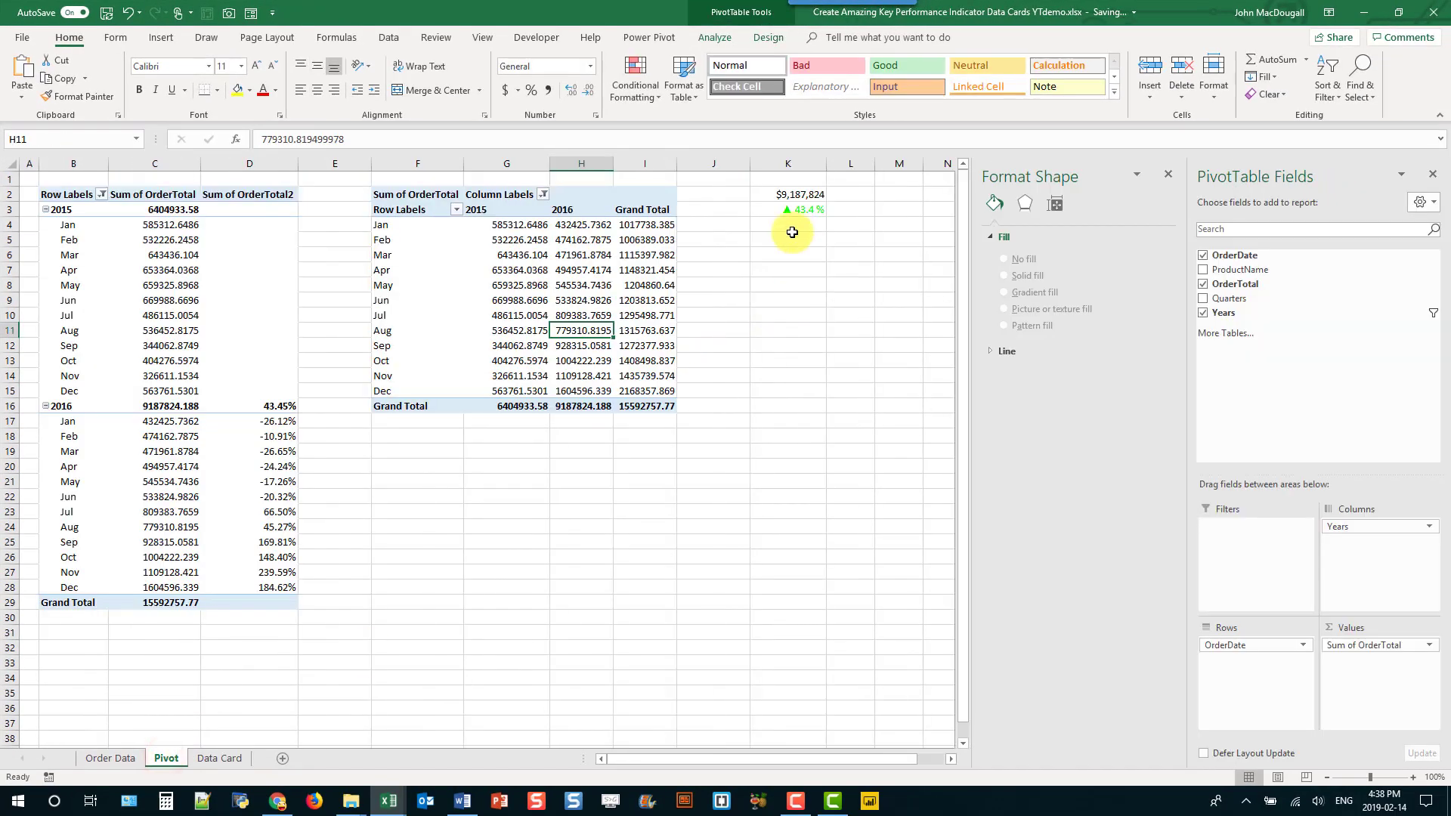
pyautogui.click(767, 209)
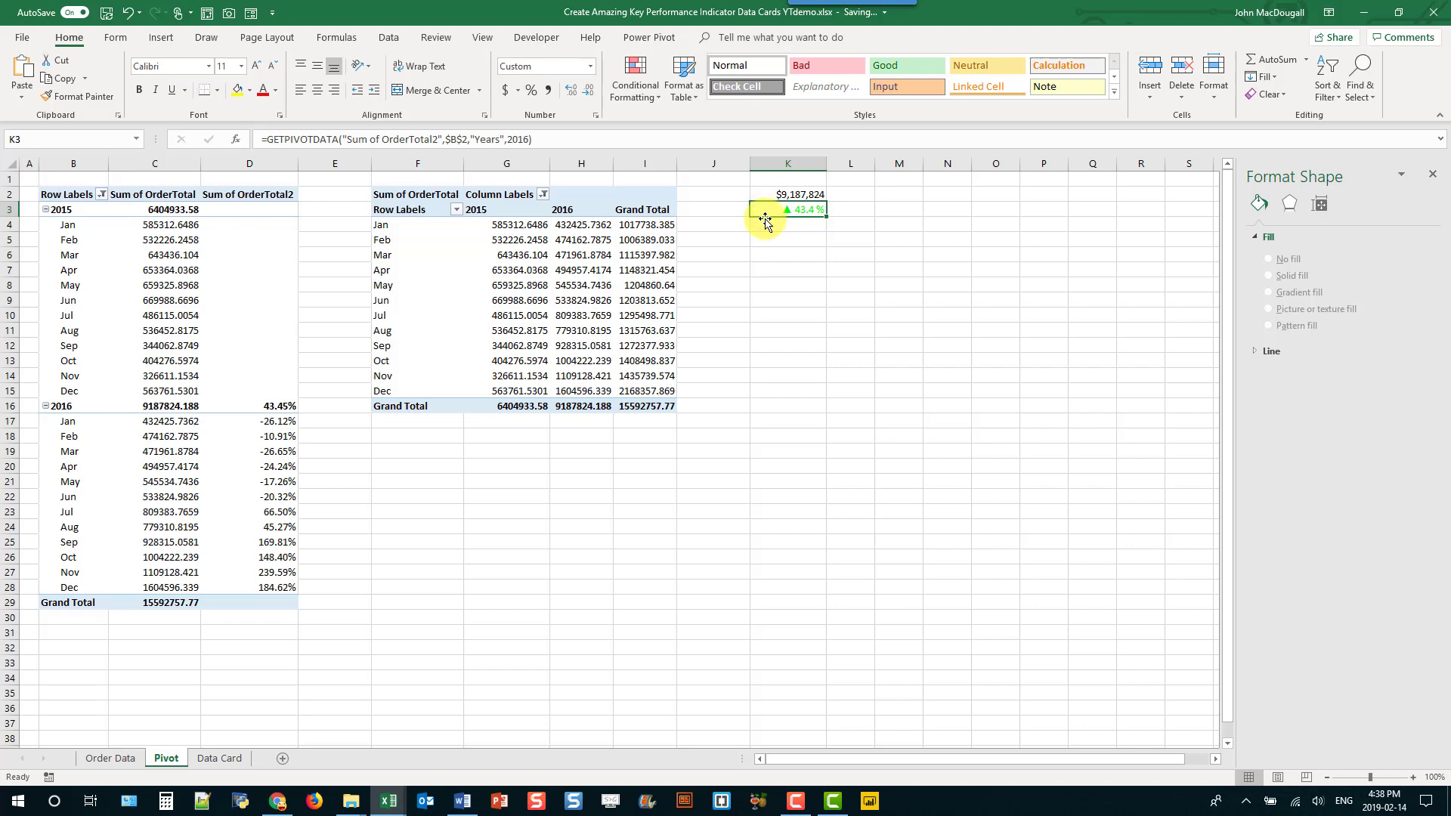
pyautogui.click(216, 759)
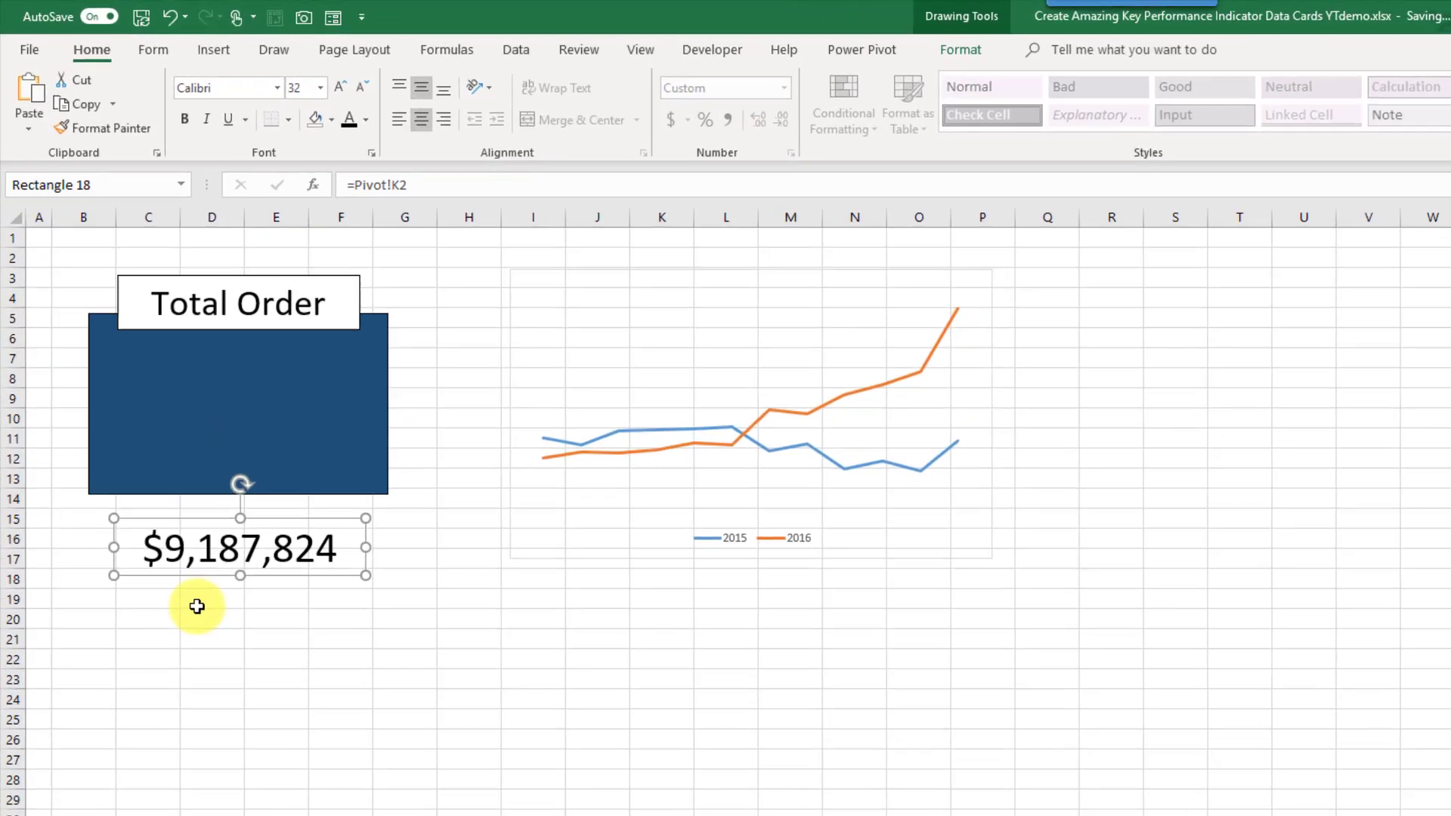
pyautogui.click(148, 457)
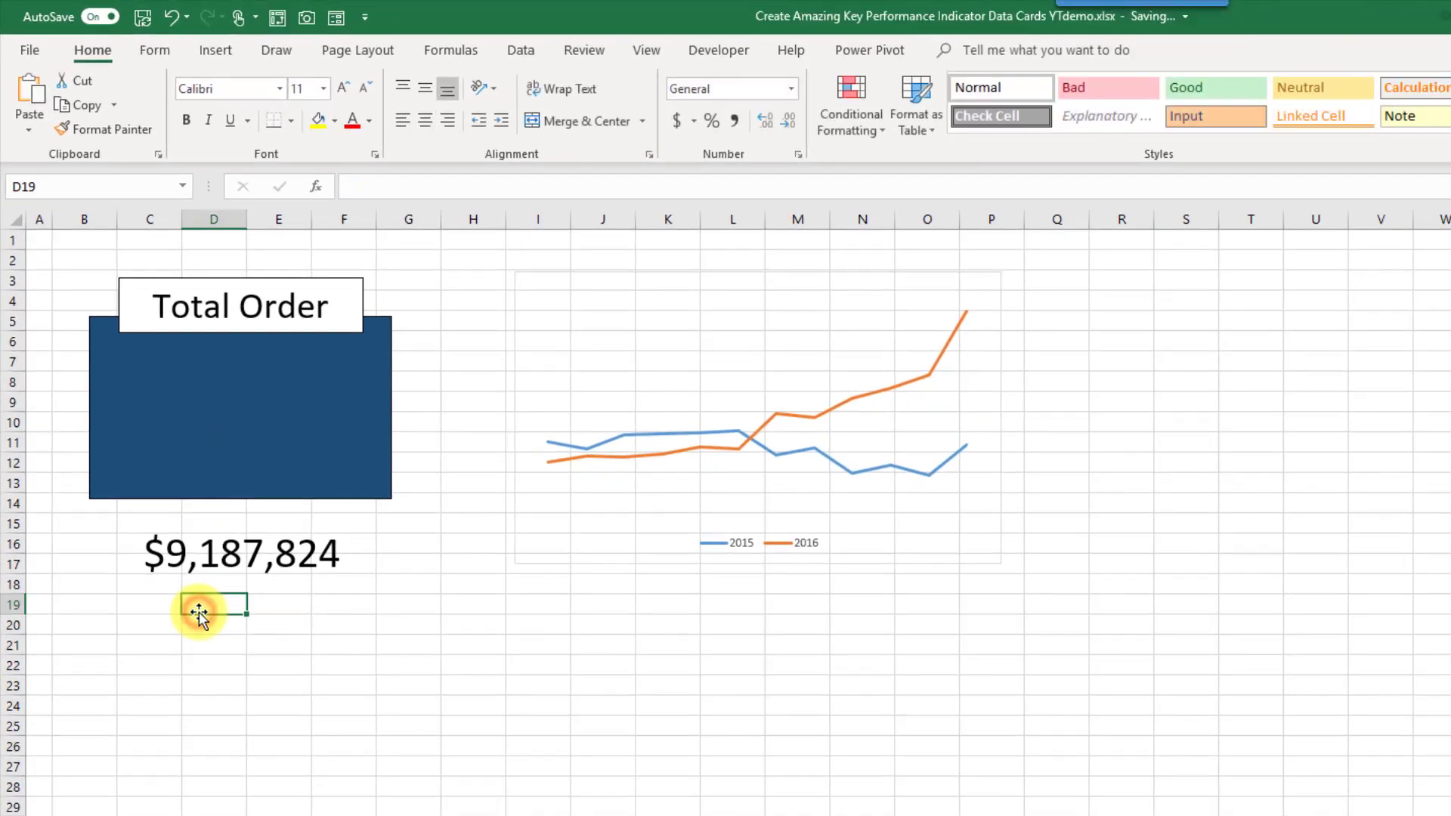
pyautogui.click(30, 125)
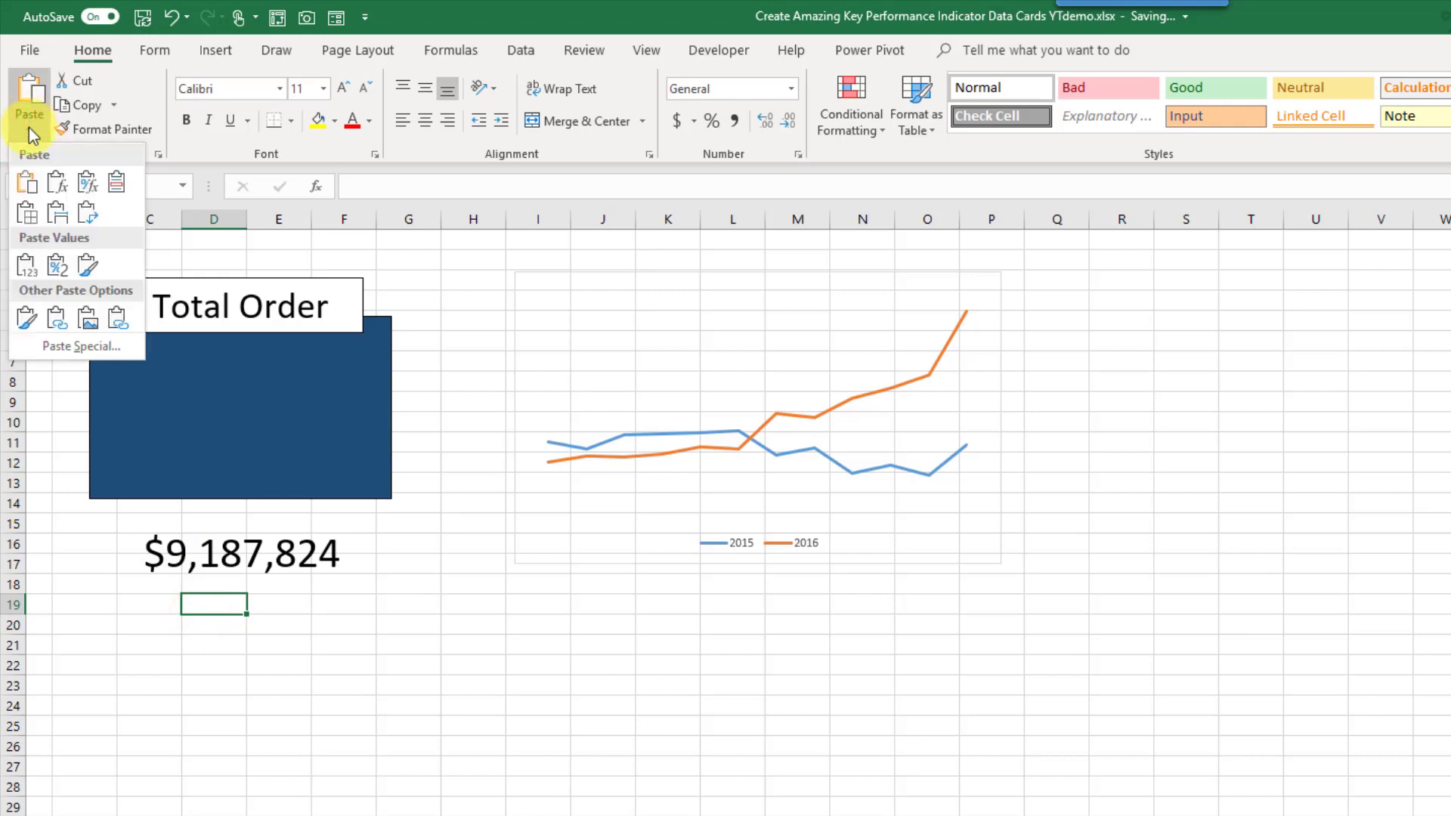
pyautogui.click(120, 322)
pyautogui.click(279, 606)
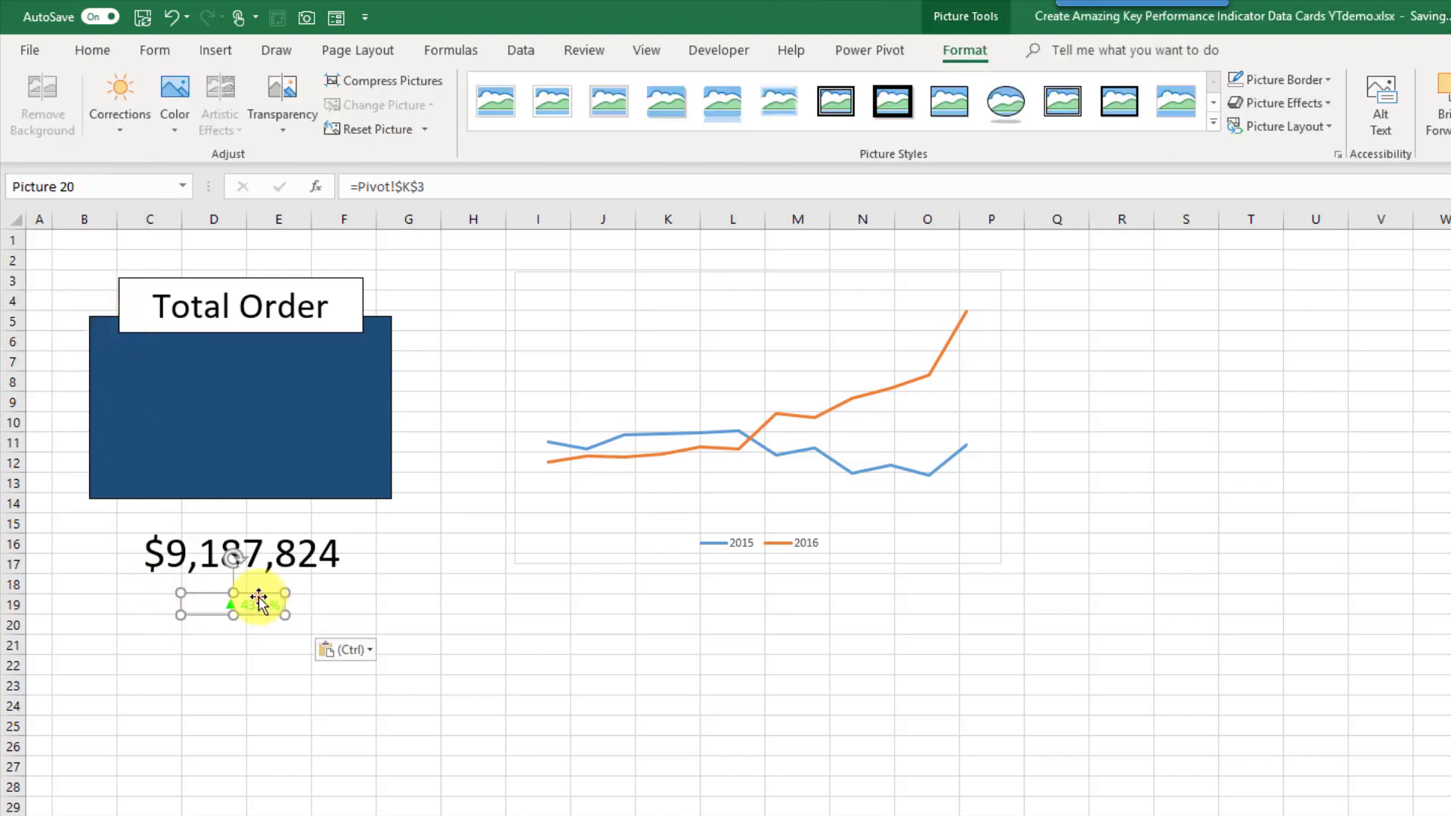
# Enlarge the linked percentage picture beneath the order total on Data Card and deselect it
pyautogui.moveTo(266, 605)
pyautogui.mouseDown()
pyautogui.moveTo(301, 571)
pyautogui.moveTo(281, 573)
pyautogui.moveTo(397, 572)
pyautogui.moveTo(298, 582)
pyautogui.moveTo(259, 619)
pyautogui.mouseUp()
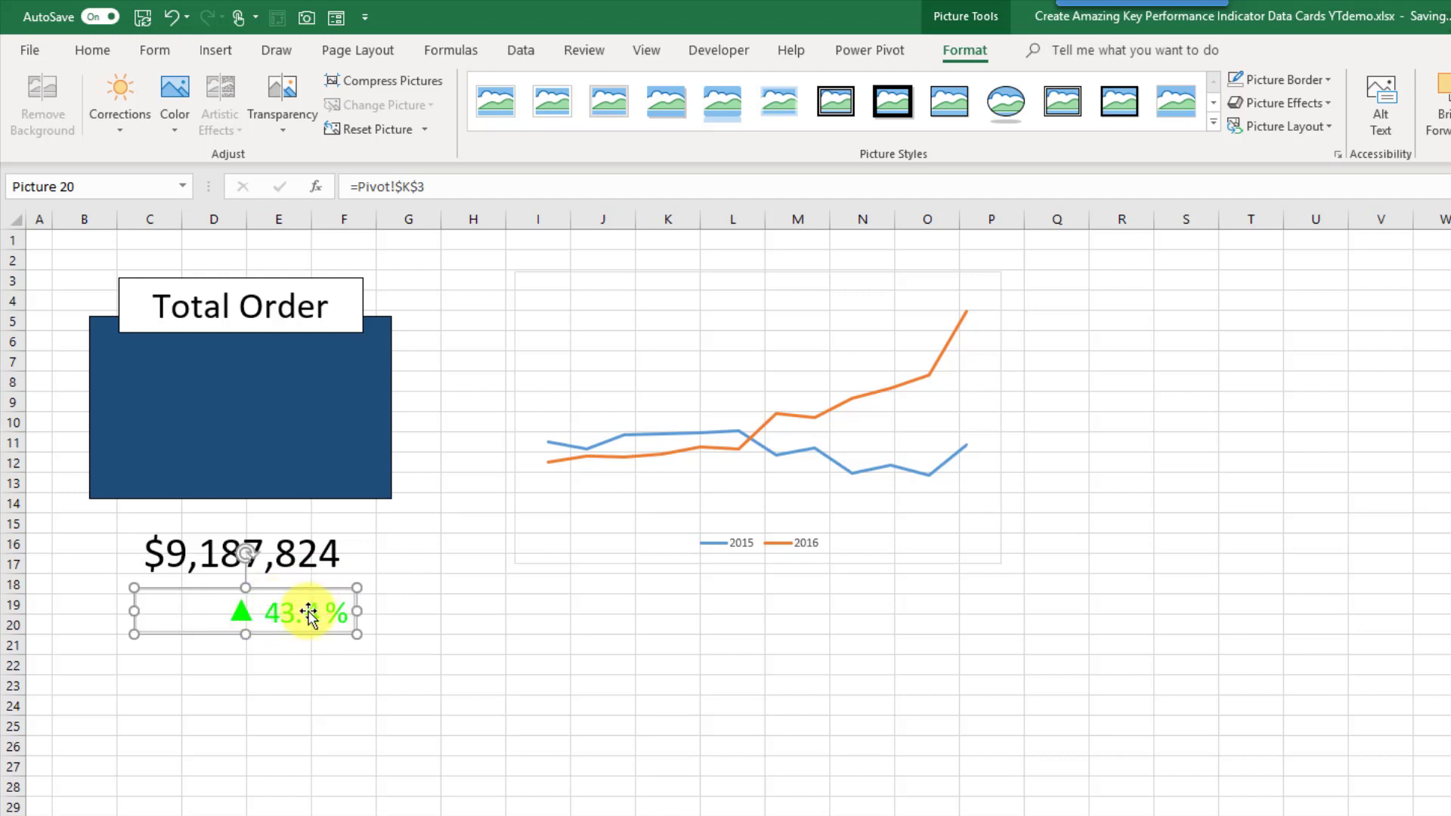
pyautogui.click(297, 684)
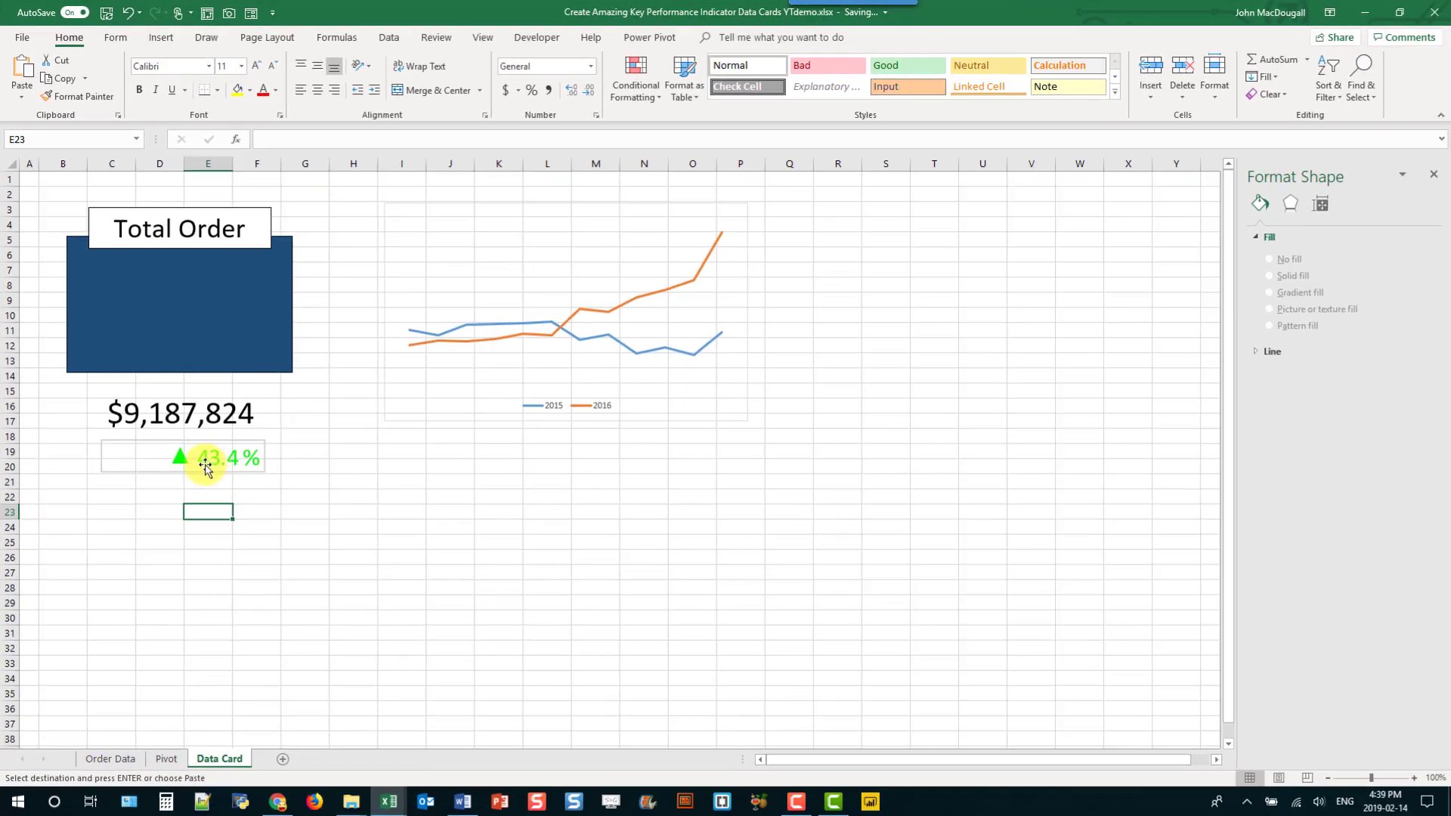
# Hide the gridlines on the Pivot sheet and shift the linked percentage picture slightly on Data Card
pyautogui.click(113, 757)
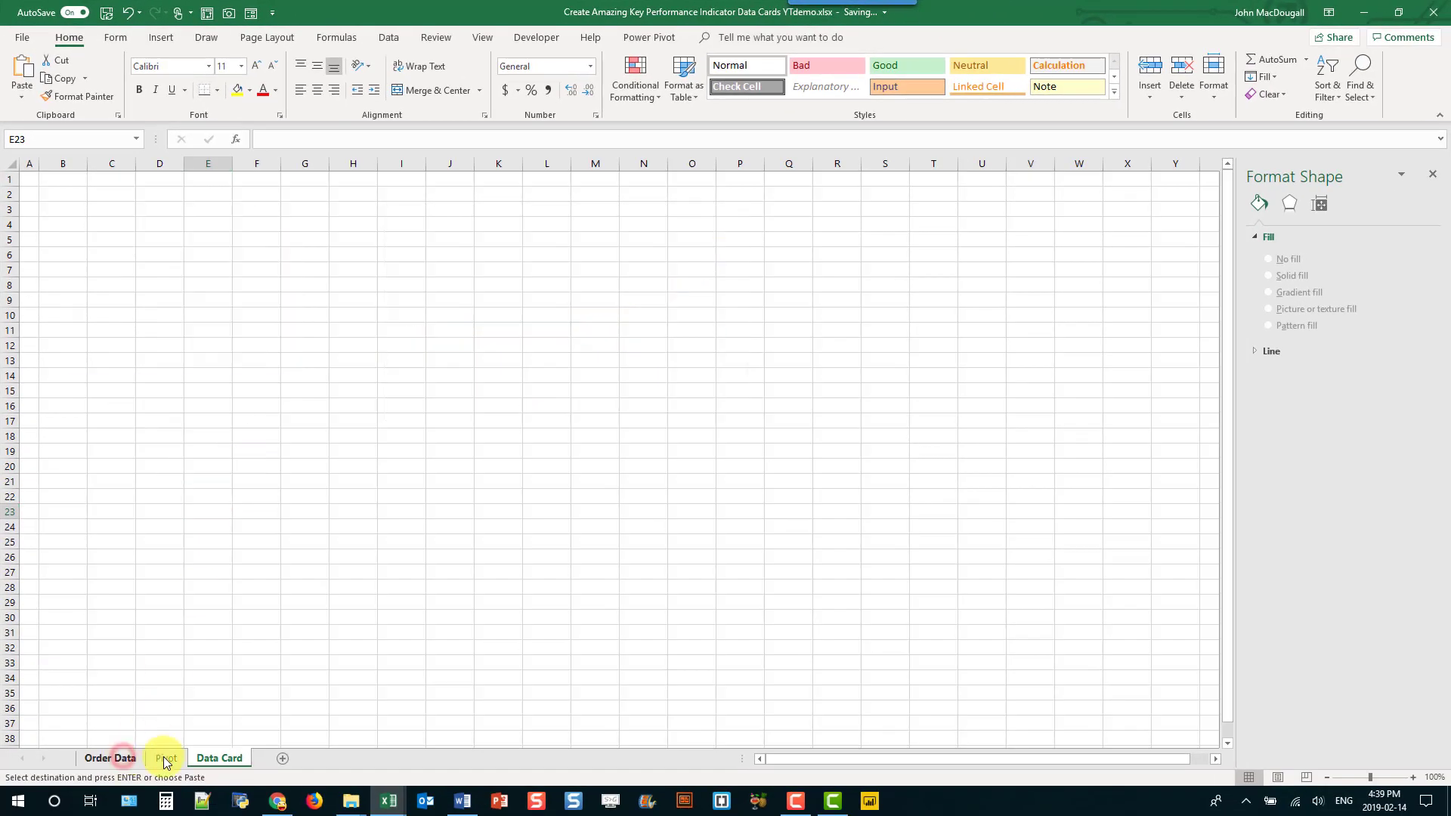
pyautogui.click(167, 758)
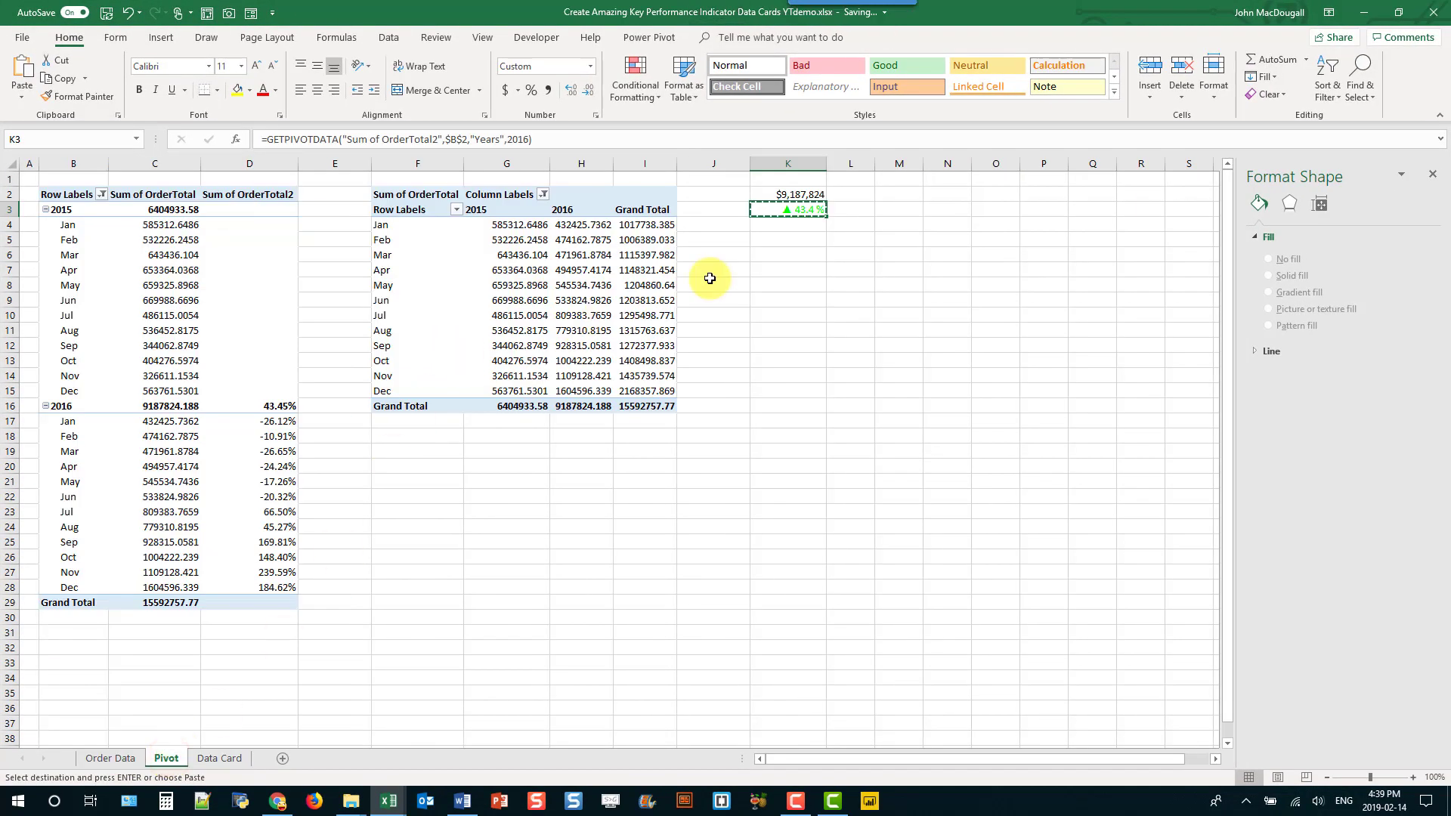
pyautogui.click(764, 281)
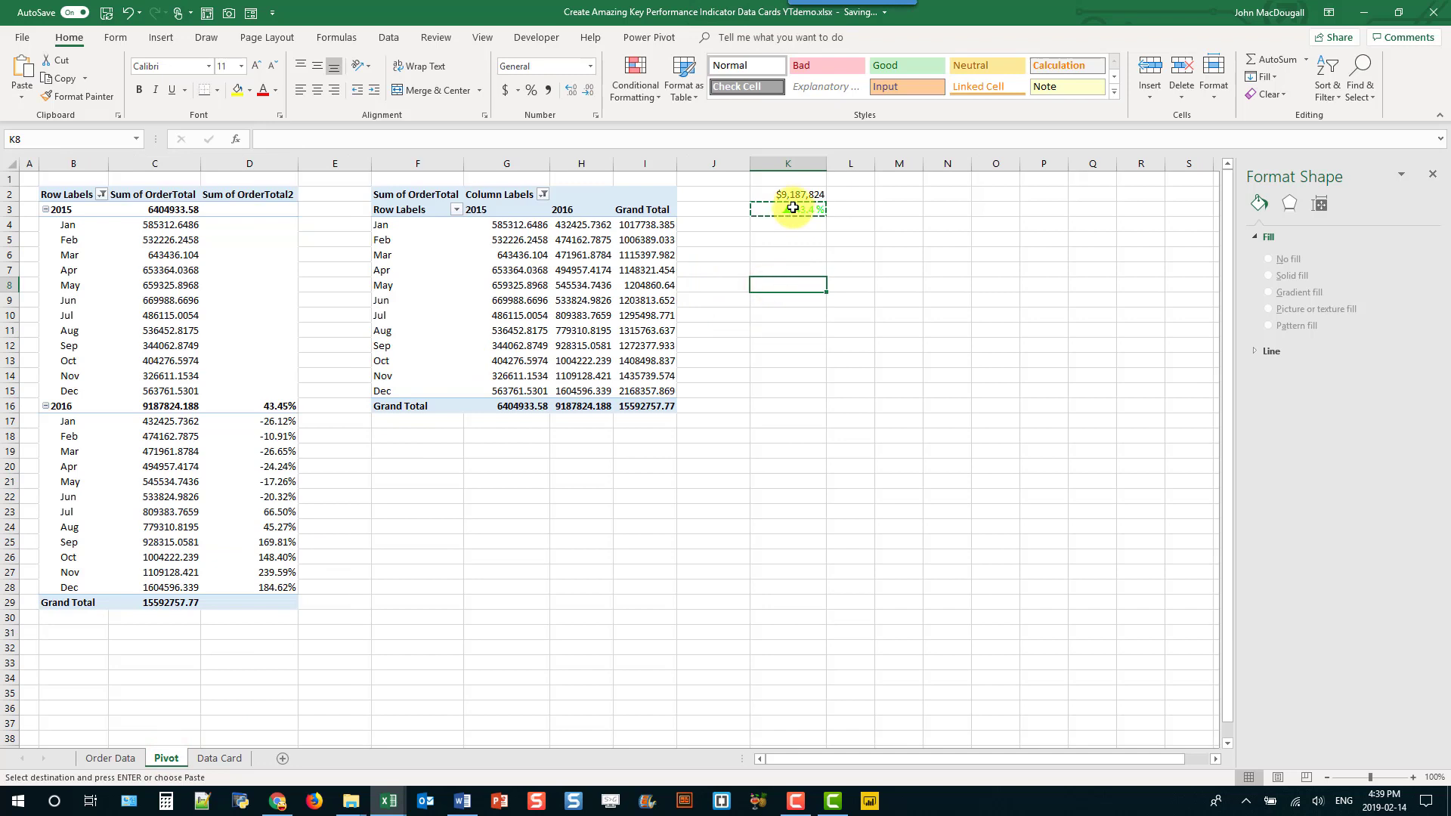
pyautogui.click(480, 38)
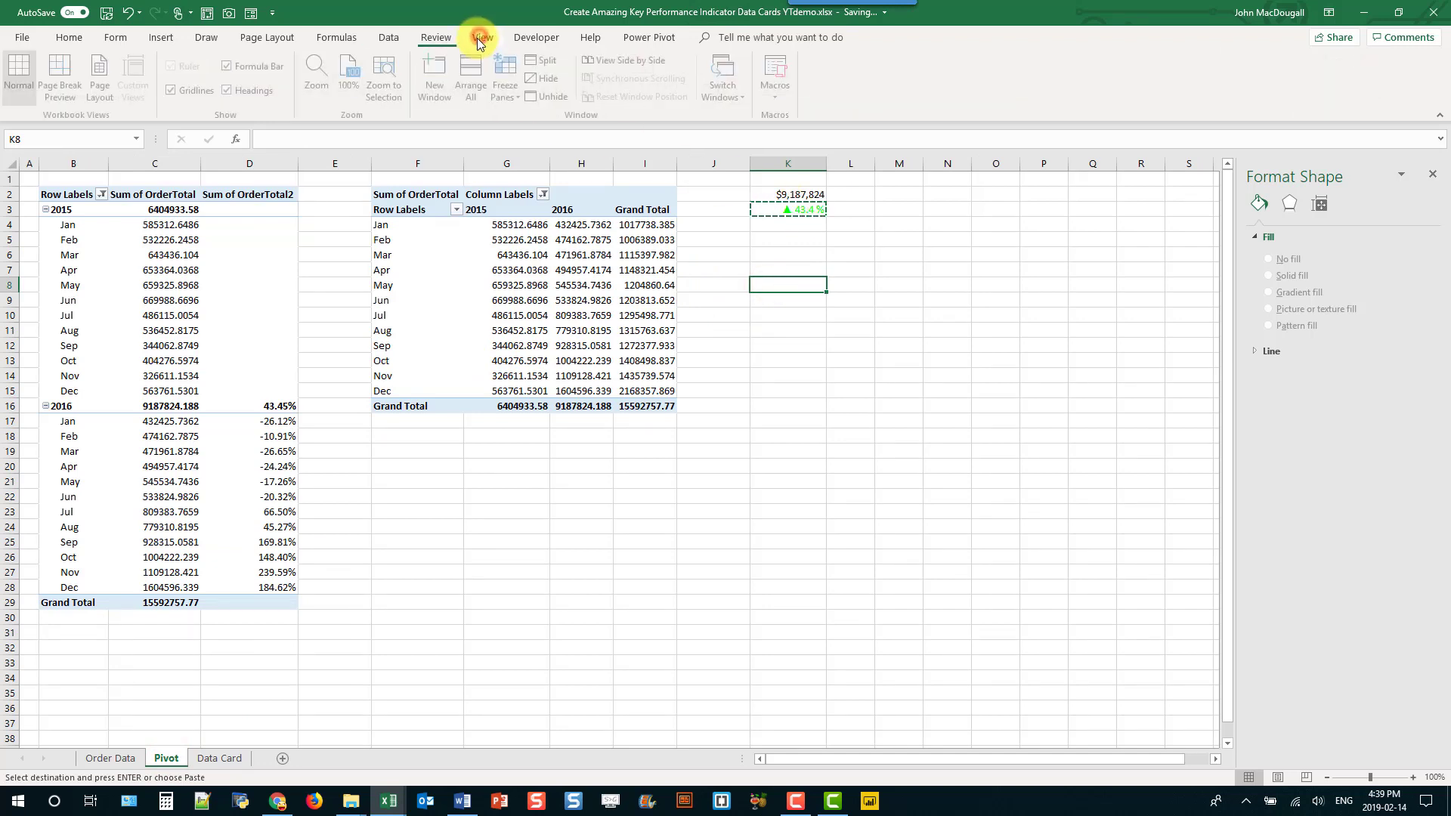
pyautogui.click(176, 91)
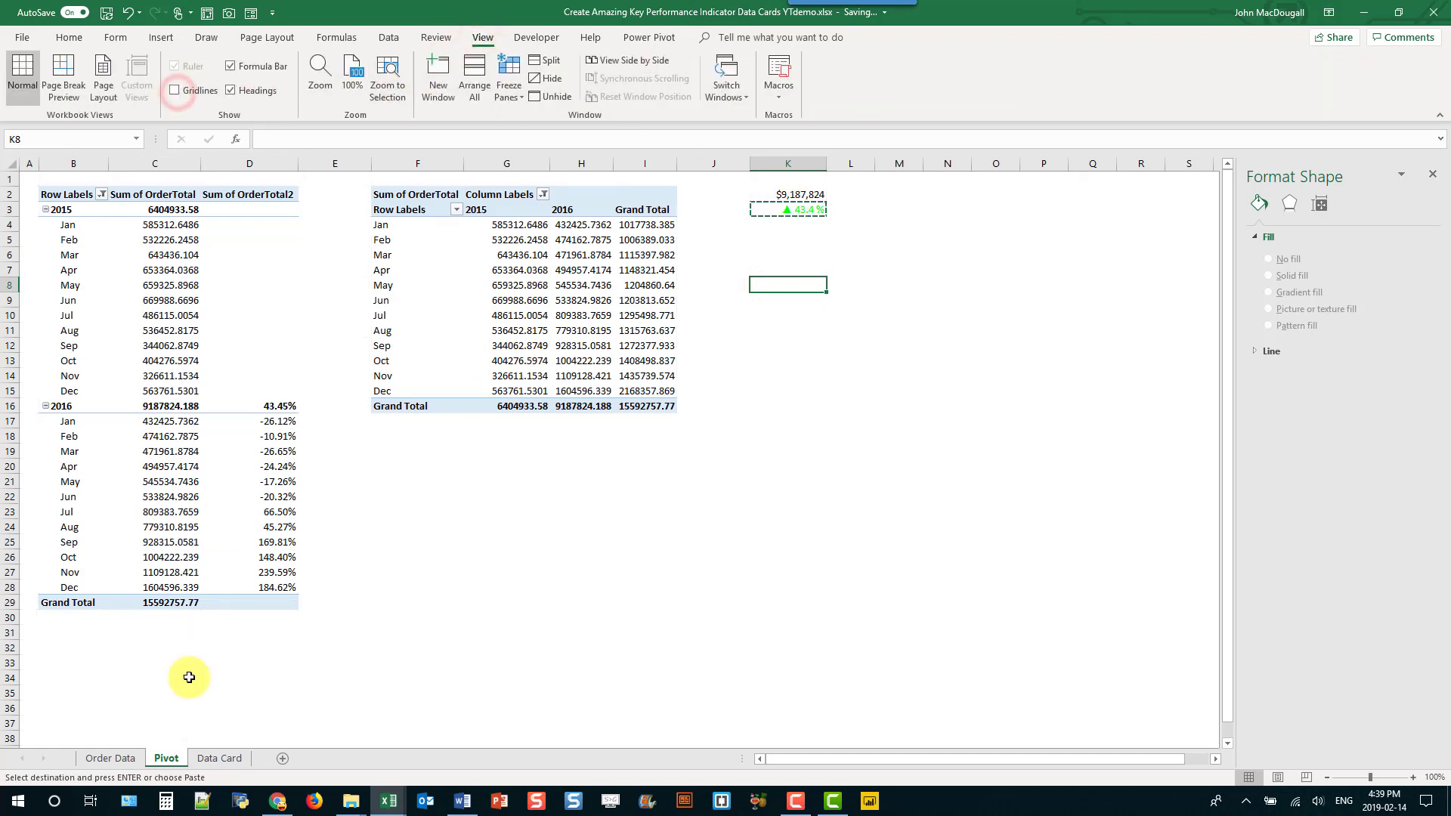
pyautogui.click(217, 760)
pyautogui.click(198, 452)
pyautogui.moveTo(201, 453); pyautogui.dragTo(184, 455)
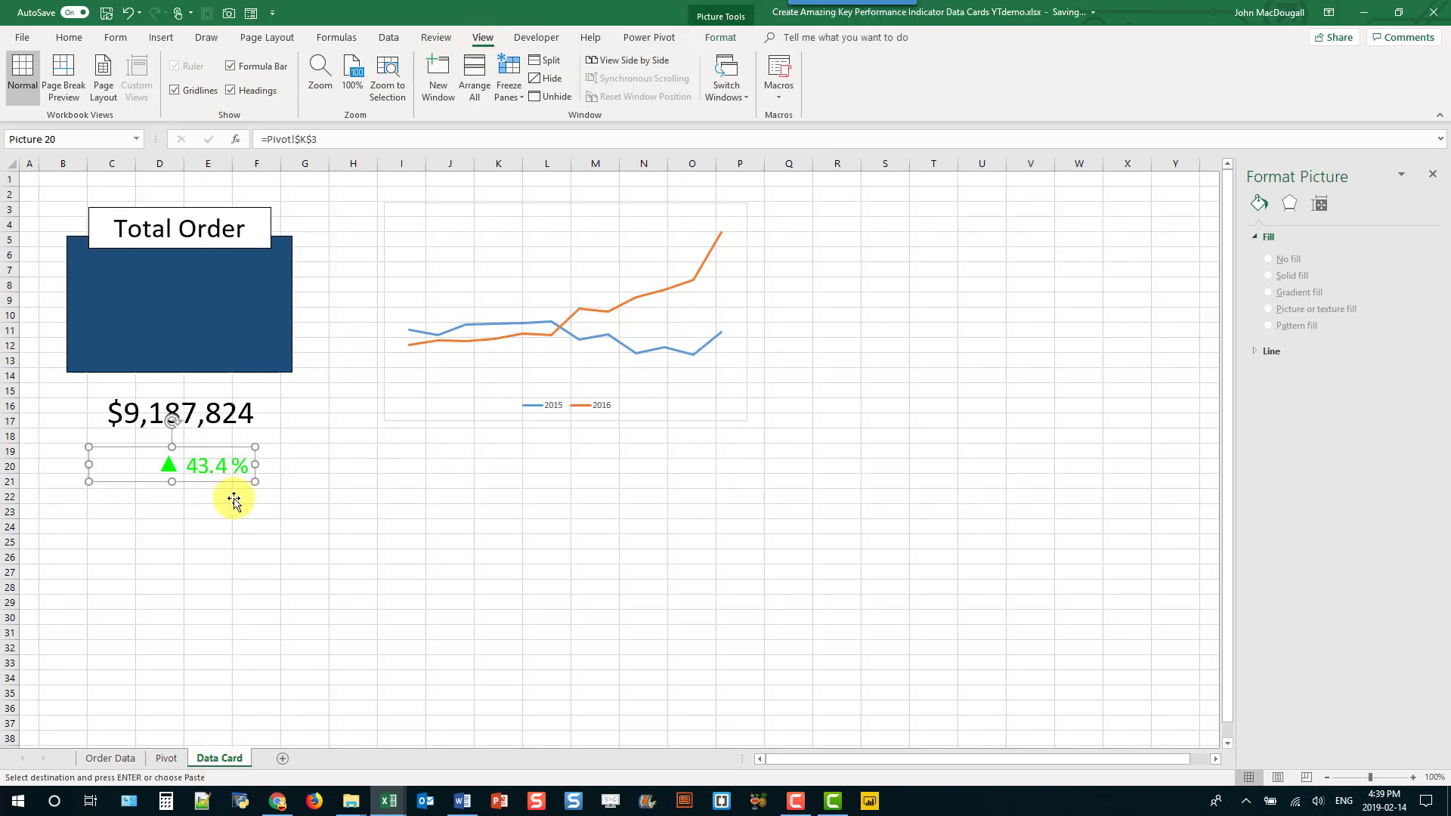
# Centre the percentage in cell K3 of the Pivot sheet vertically and horizontally, and return to Data Card
pyautogui.click(167, 760)
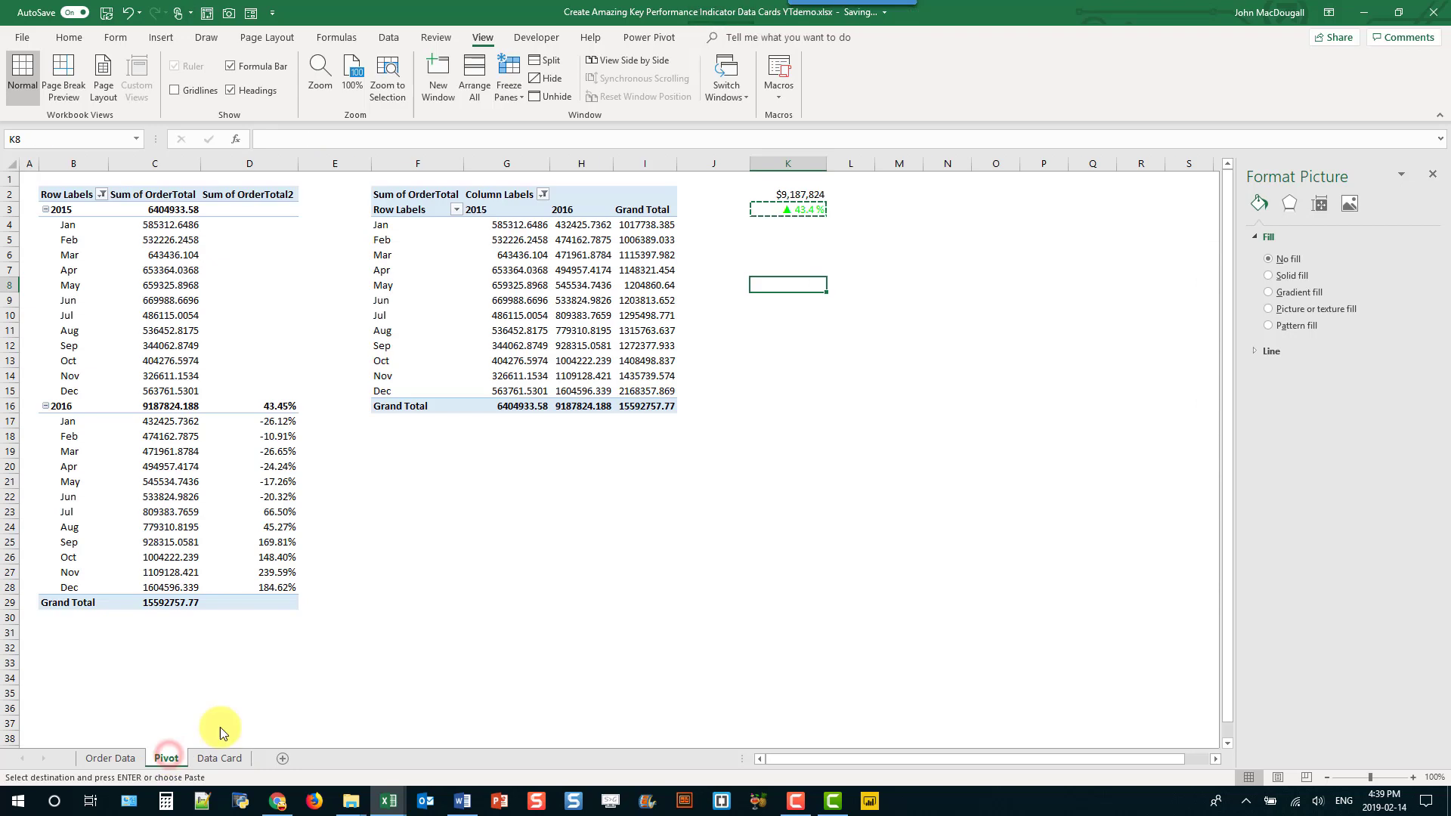
pyautogui.click(772, 206)
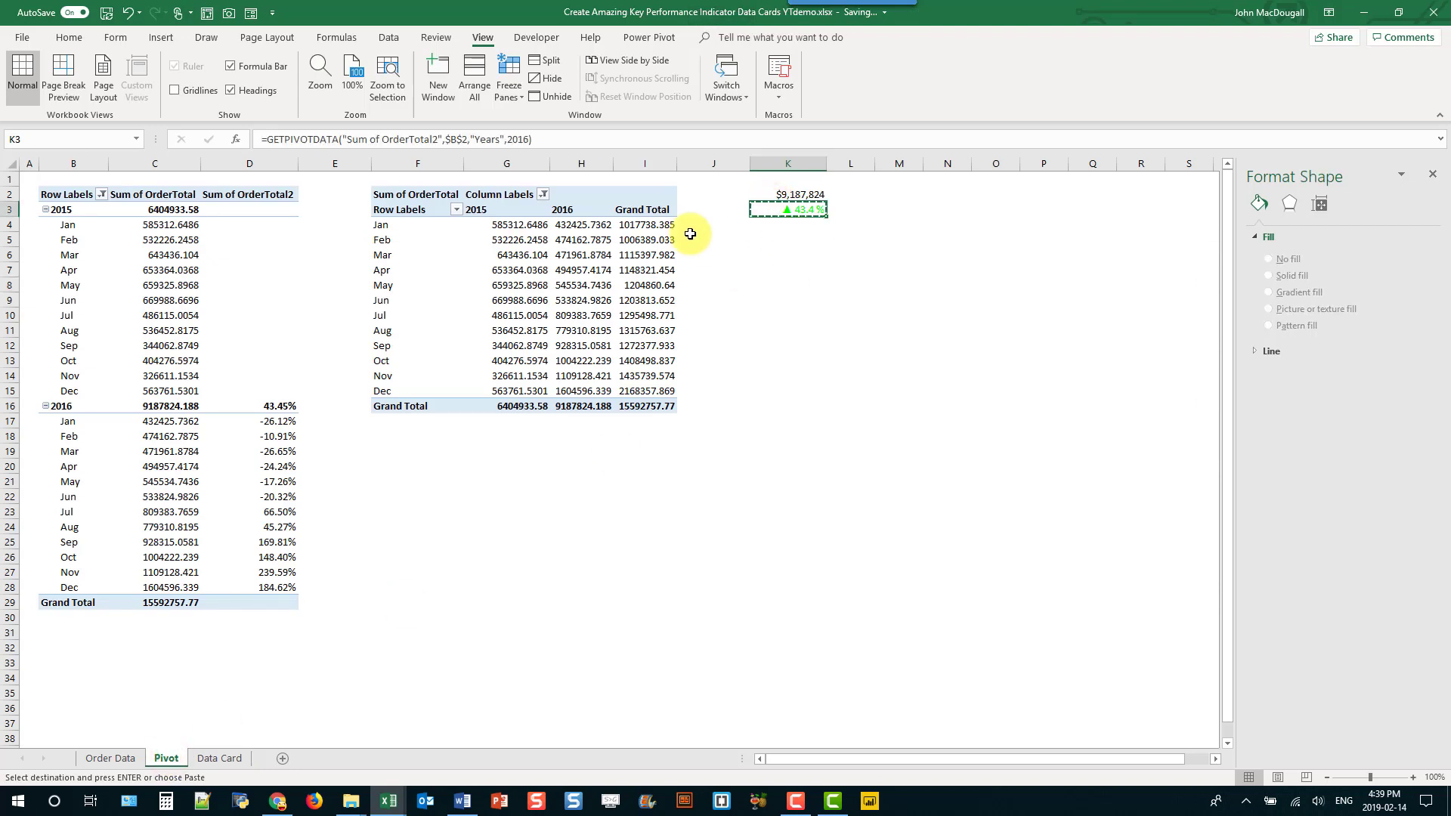
pyautogui.click(70, 38)
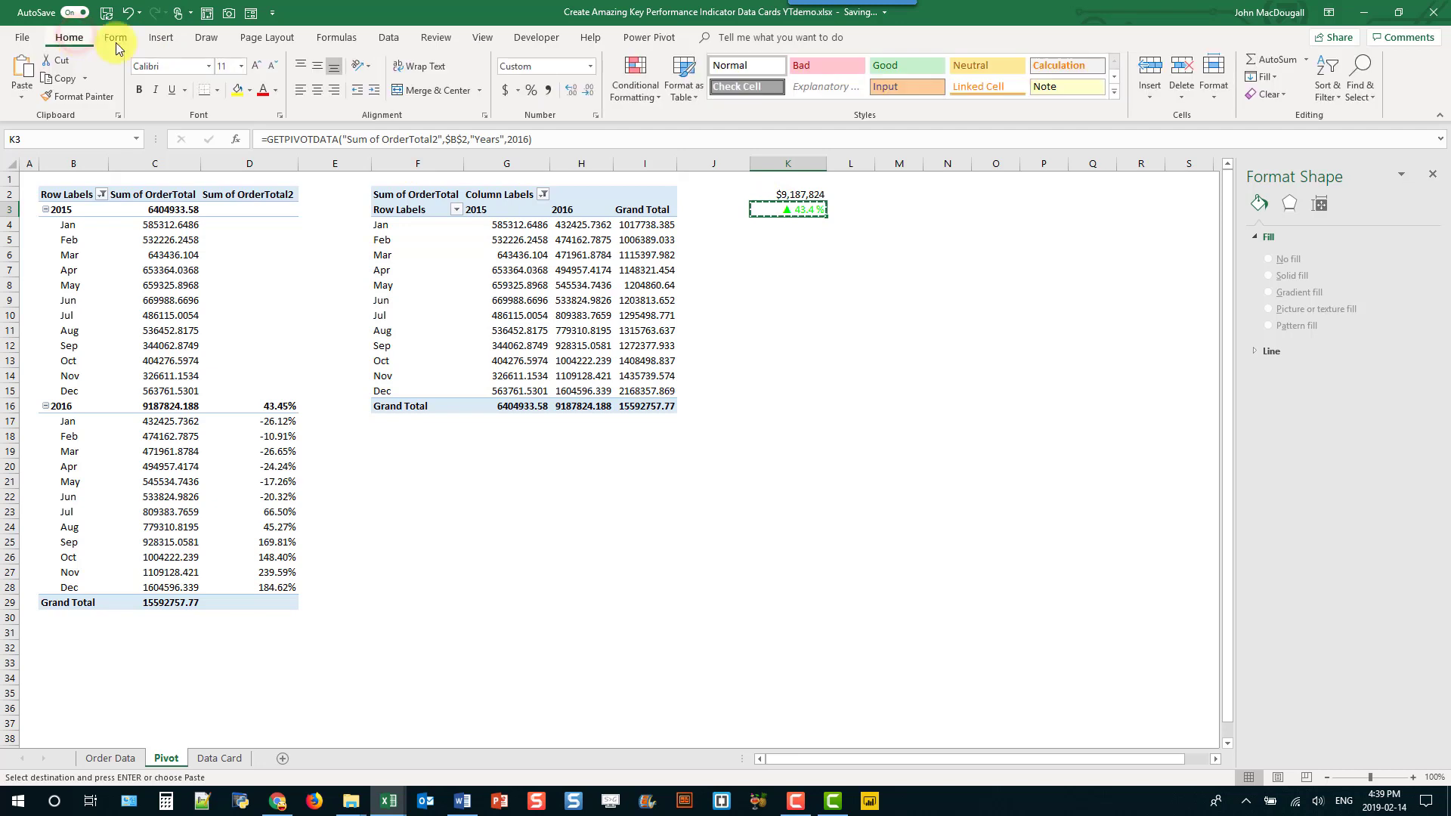
pyautogui.click(316, 70)
pyautogui.click(318, 90)
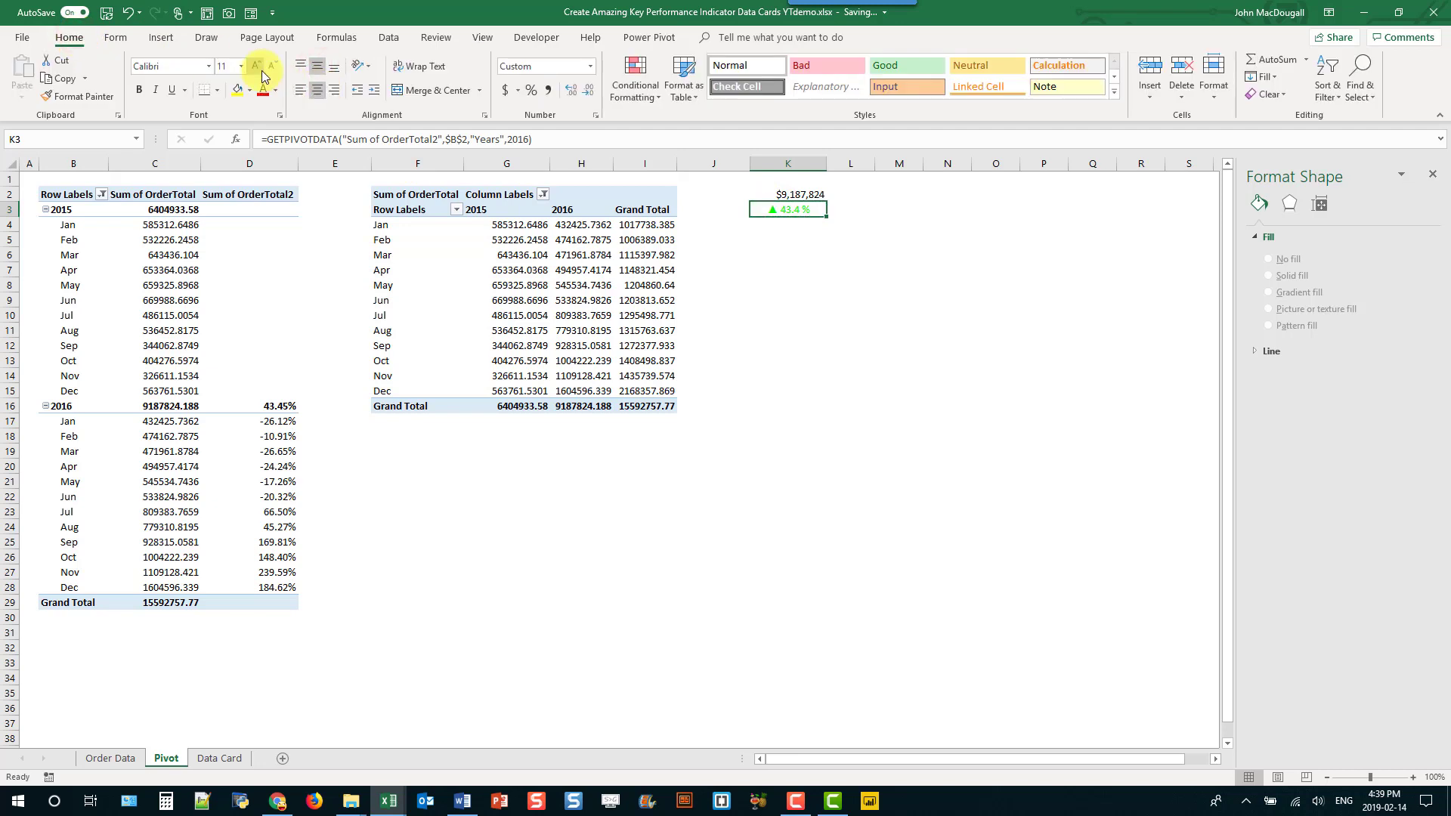
pyautogui.click(231, 758)
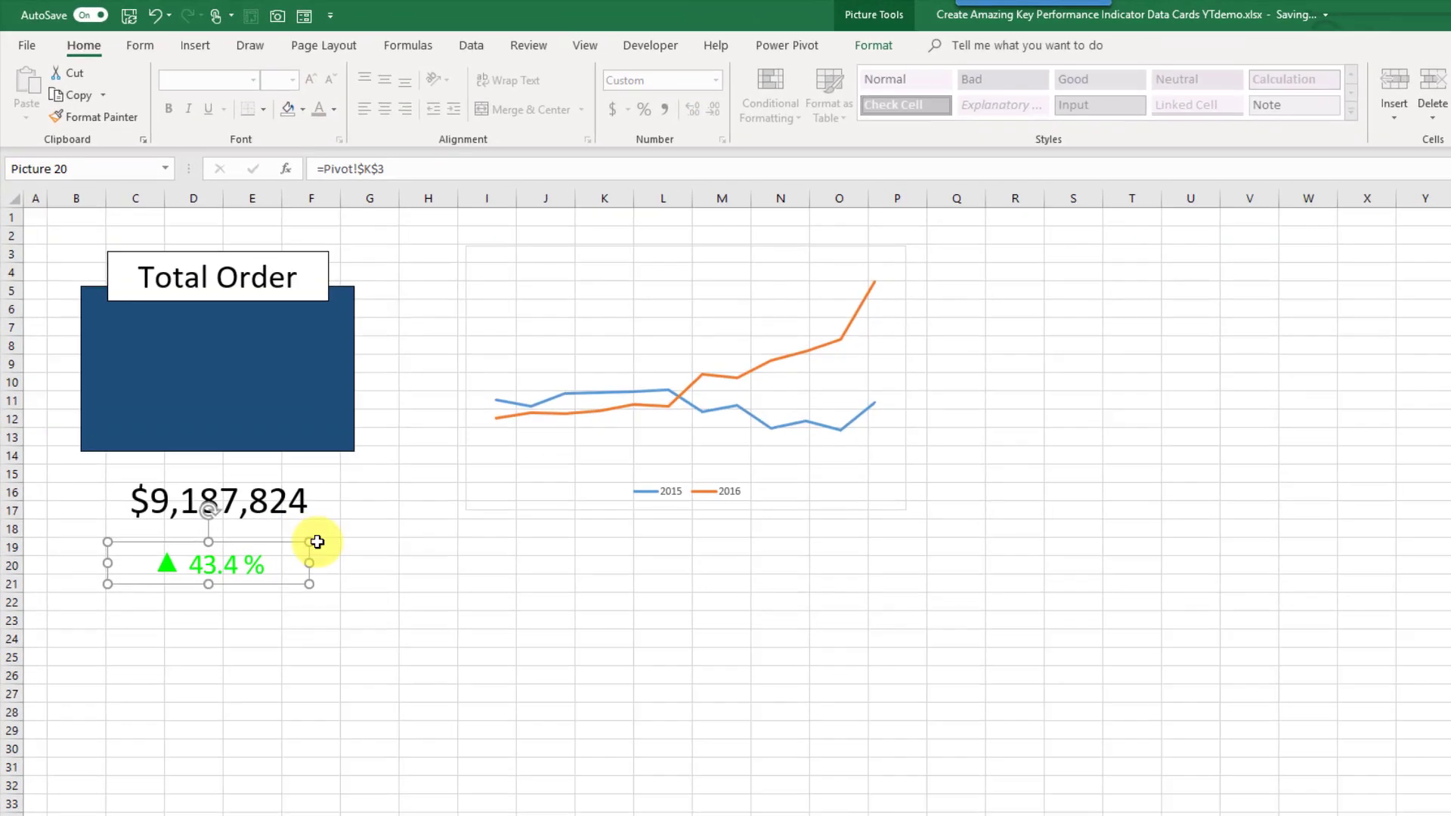
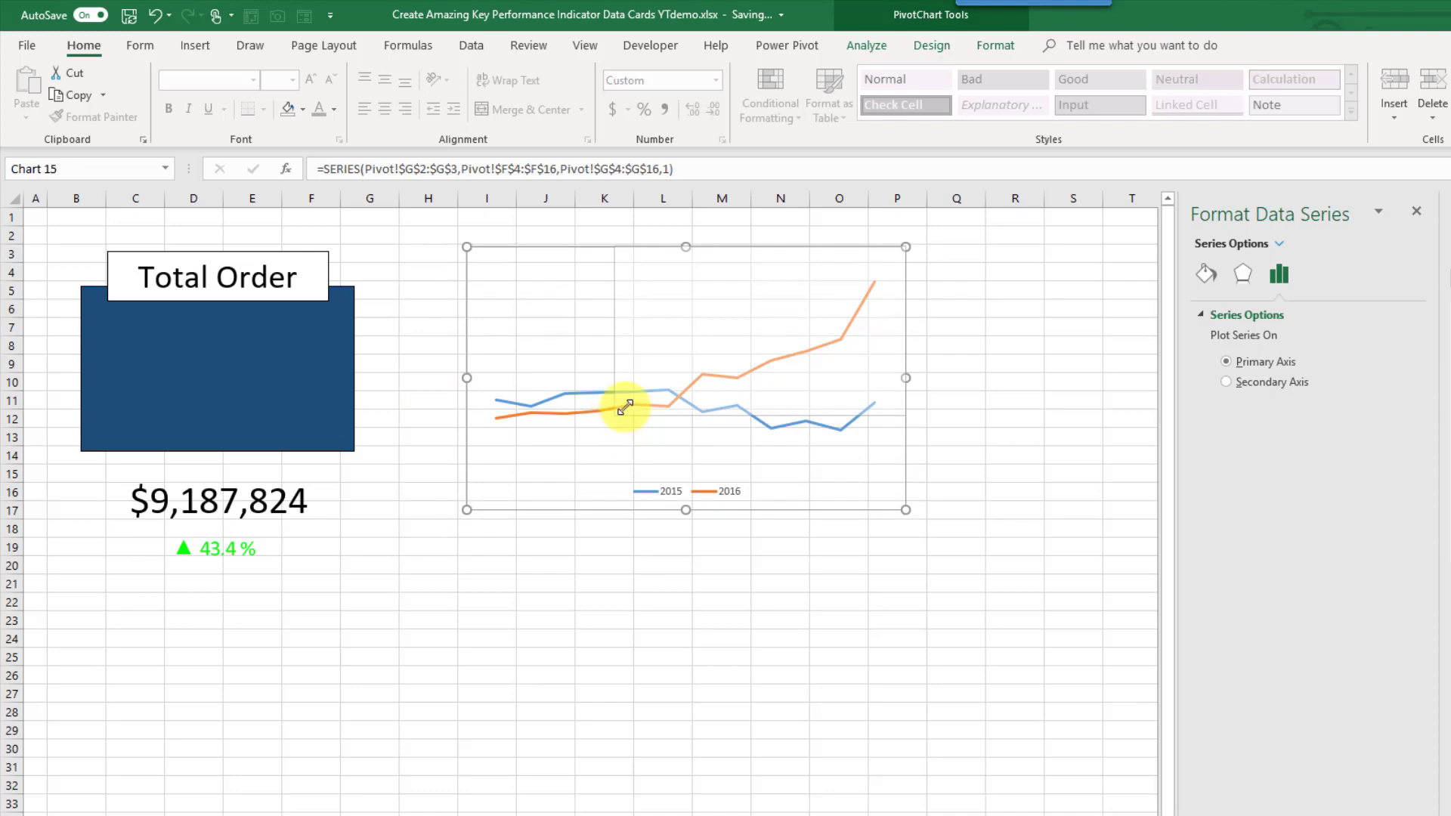
# Shrink the PivotChart to about 7.7 × 3.7 cm over the card and shift the blue rectangle down and right
pyautogui.moveTo(816, 246); pyautogui.dragTo(281, 307)
pyautogui.moveTo(371, 475); pyautogui.dragTo(343, 429)
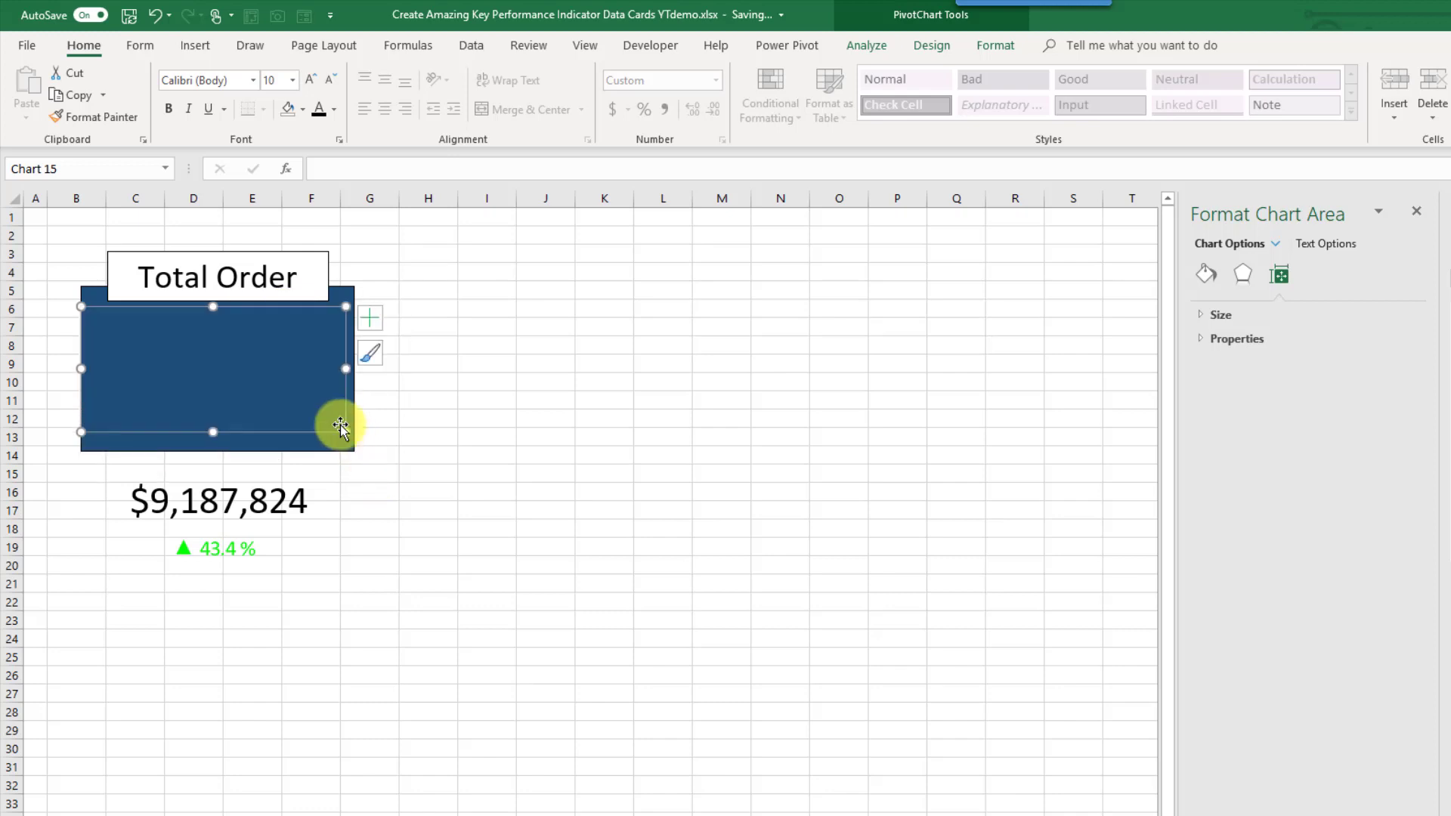
pyautogui.click(321, 376)
pyautogui.moveTo(321, 376)
pyautogui.mouseDown()
pyautogui.moveTo(311, 415)
pyautogui.moveTo(343, 434)
pyautogui.mouseUp()
# Bring the PivotChart forward in front of the blue rectangle and position it inside the rectangle
pyautogui.click(90, 337)
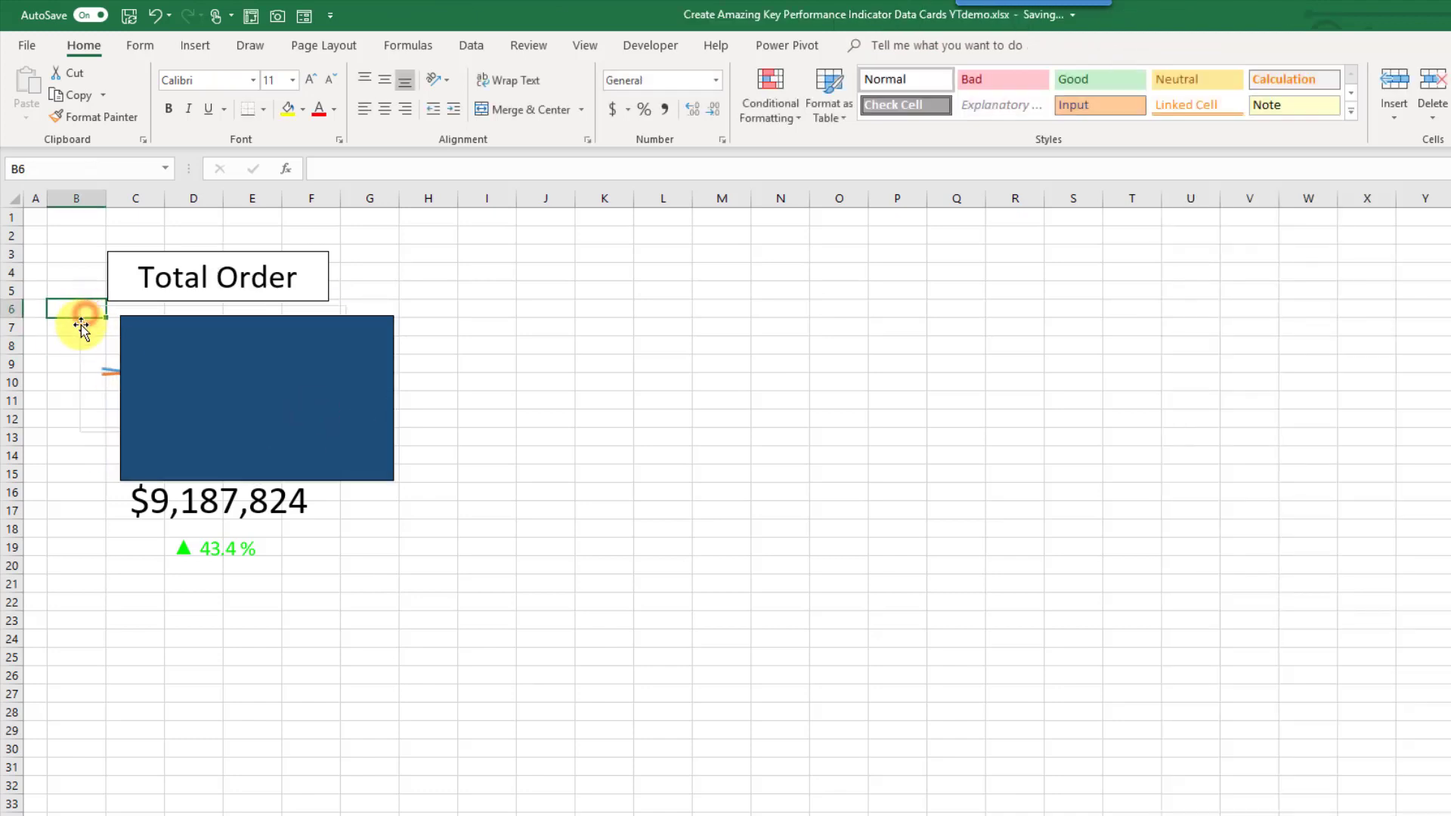
pyautogui.click(80, 332)
pyautogui.doubleClick(80, 337)
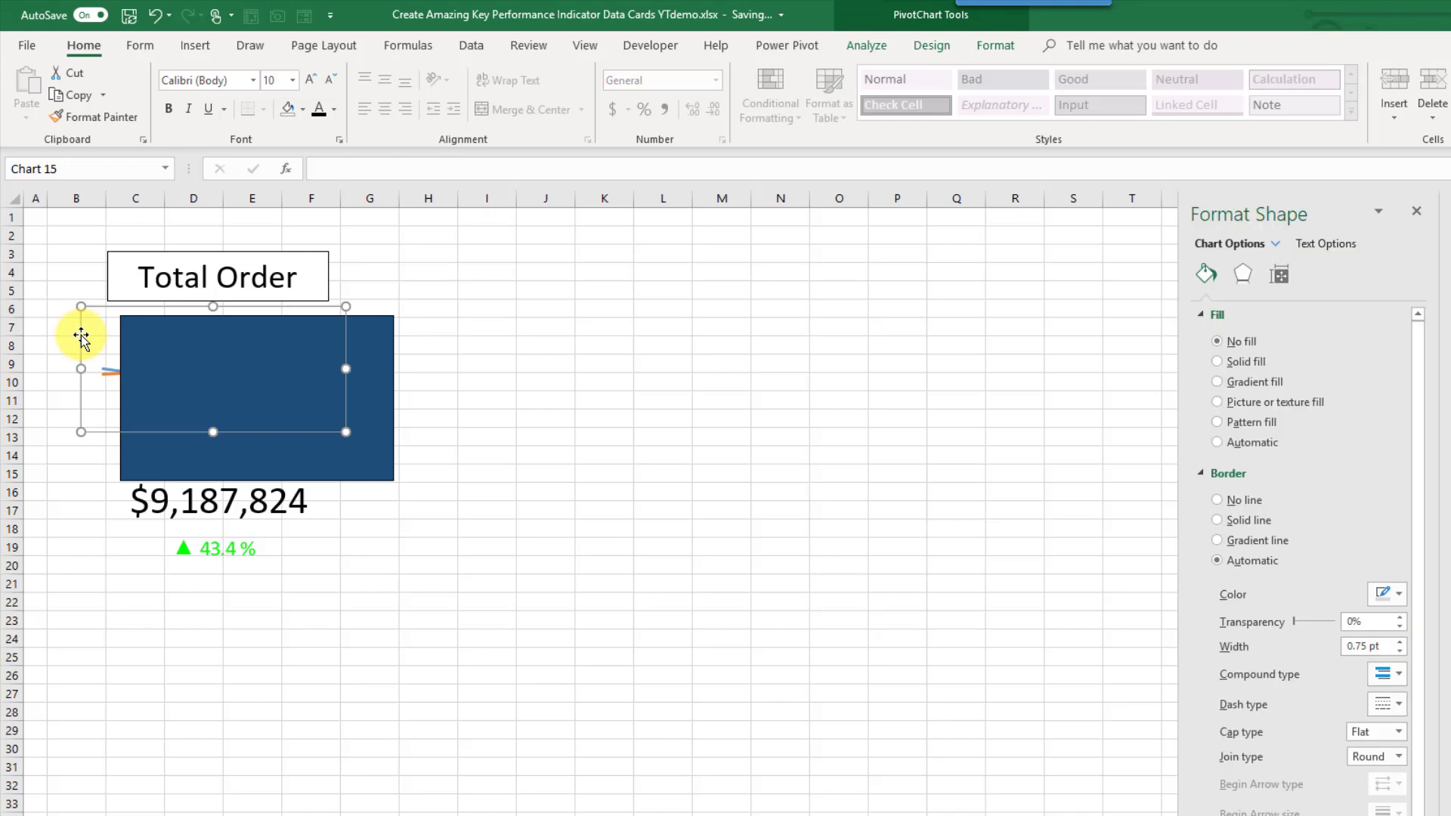
pyautogui.moveTo(81, 336)
pyautogui.mouseDown()
pyautogui.moveTo(113, 356)
pyautogui.moveTo(98, 354)
pyautogui.mouseUp()
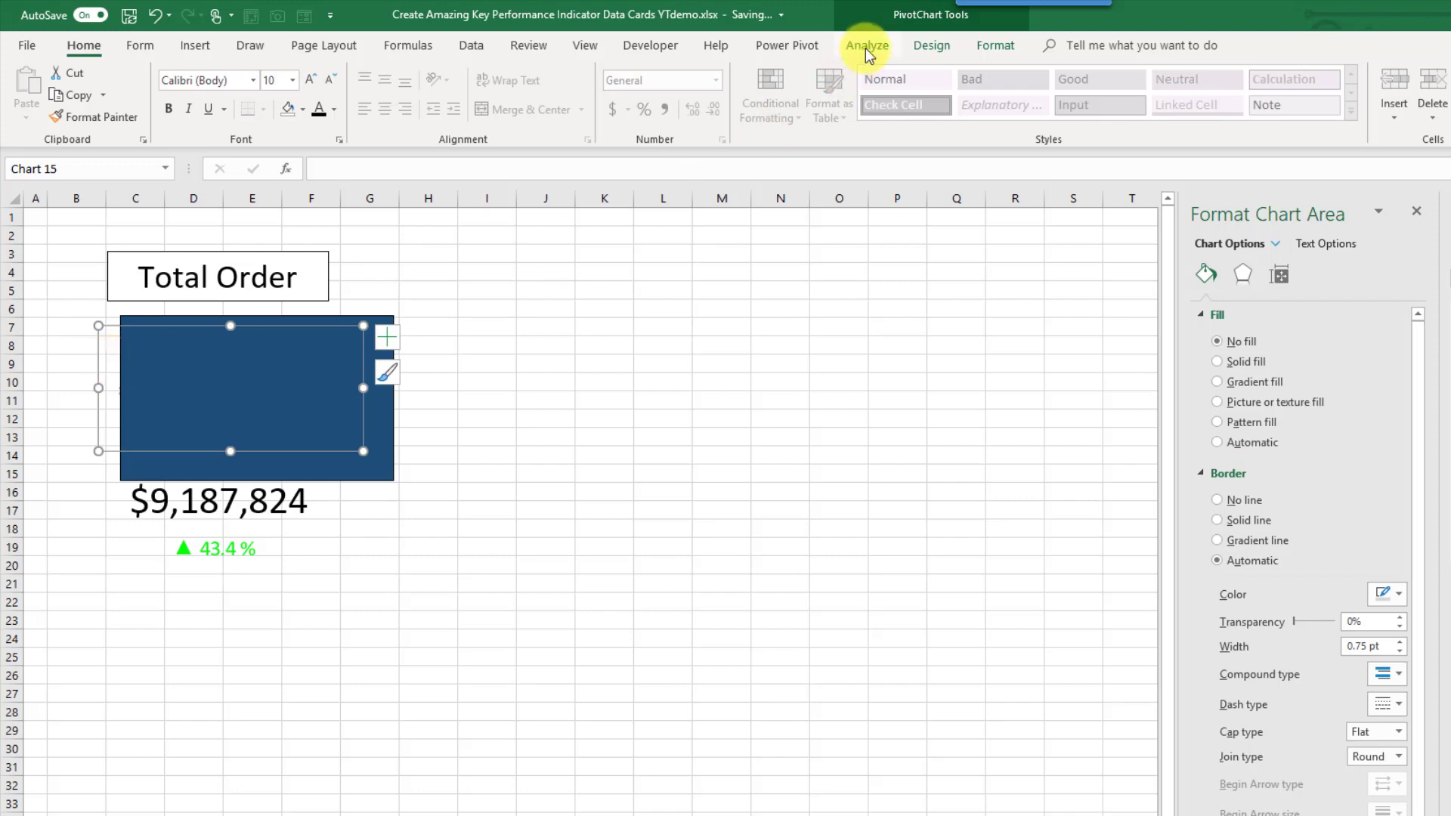
pyautogui.click(1001, 44)
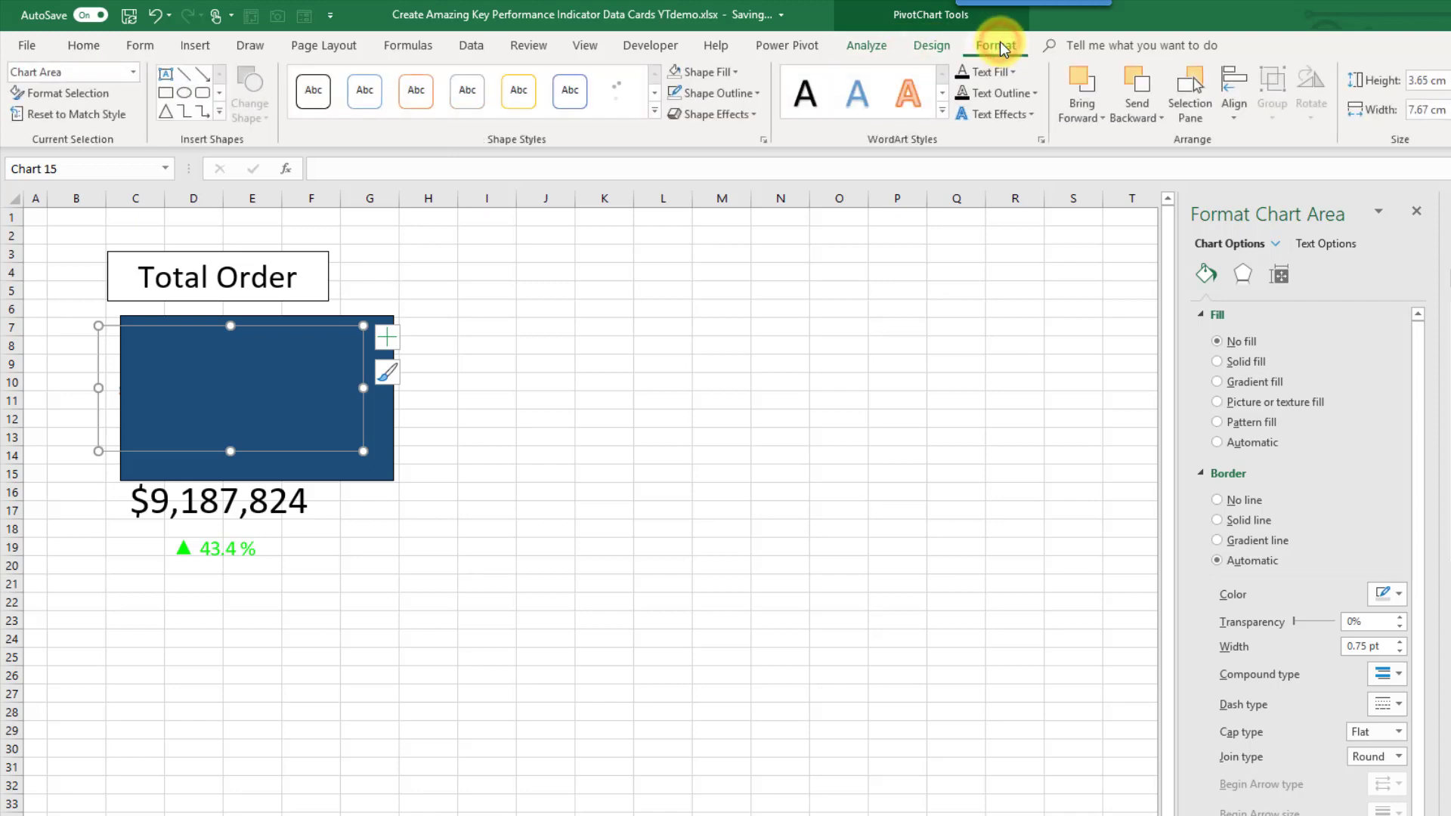
pyautogui.click(1079, 119)
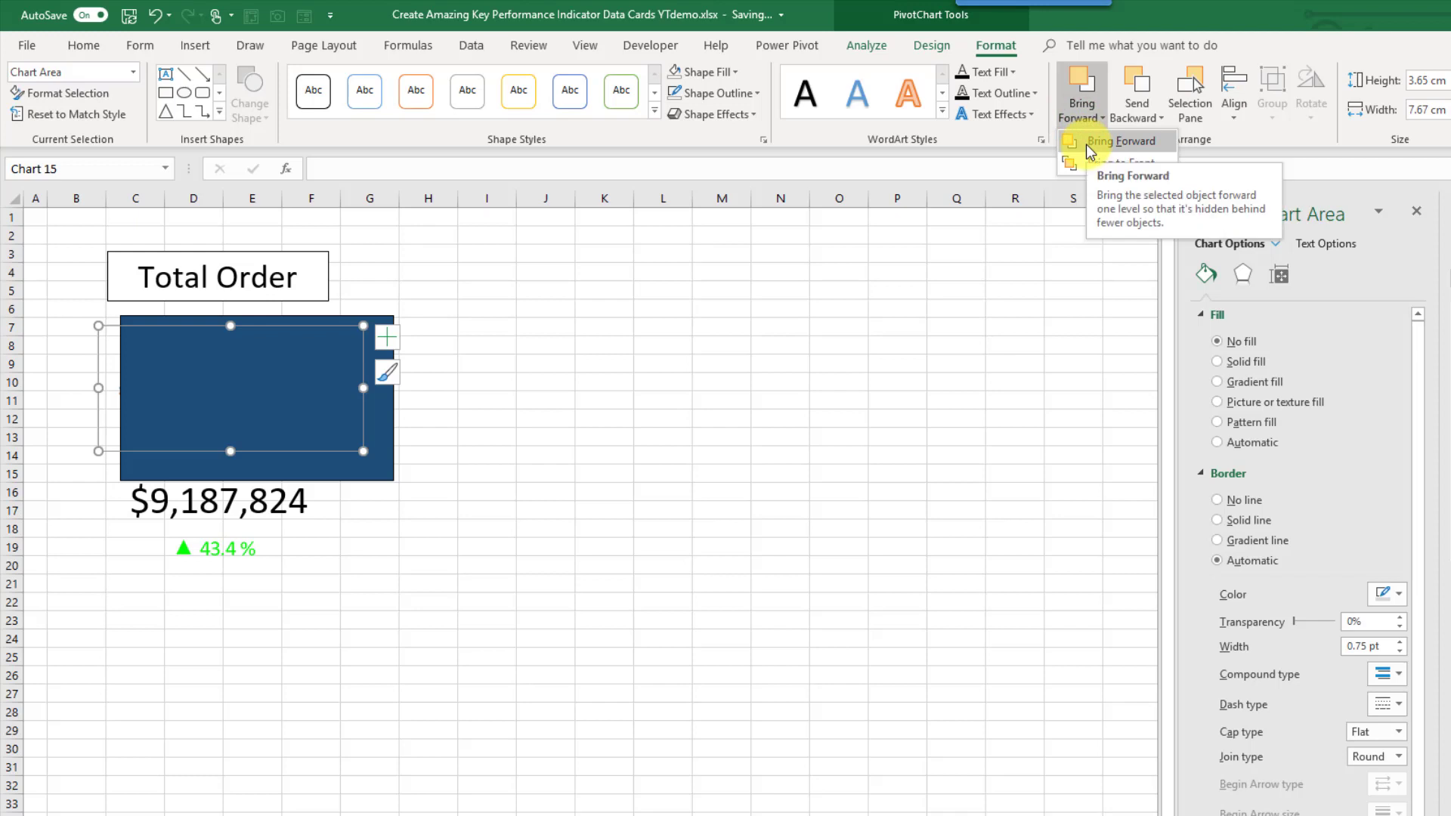
pyautogui.click(1086, 143)
pyautogui.moveTo(111, 324); pyautogui.dragTo(138, 329)
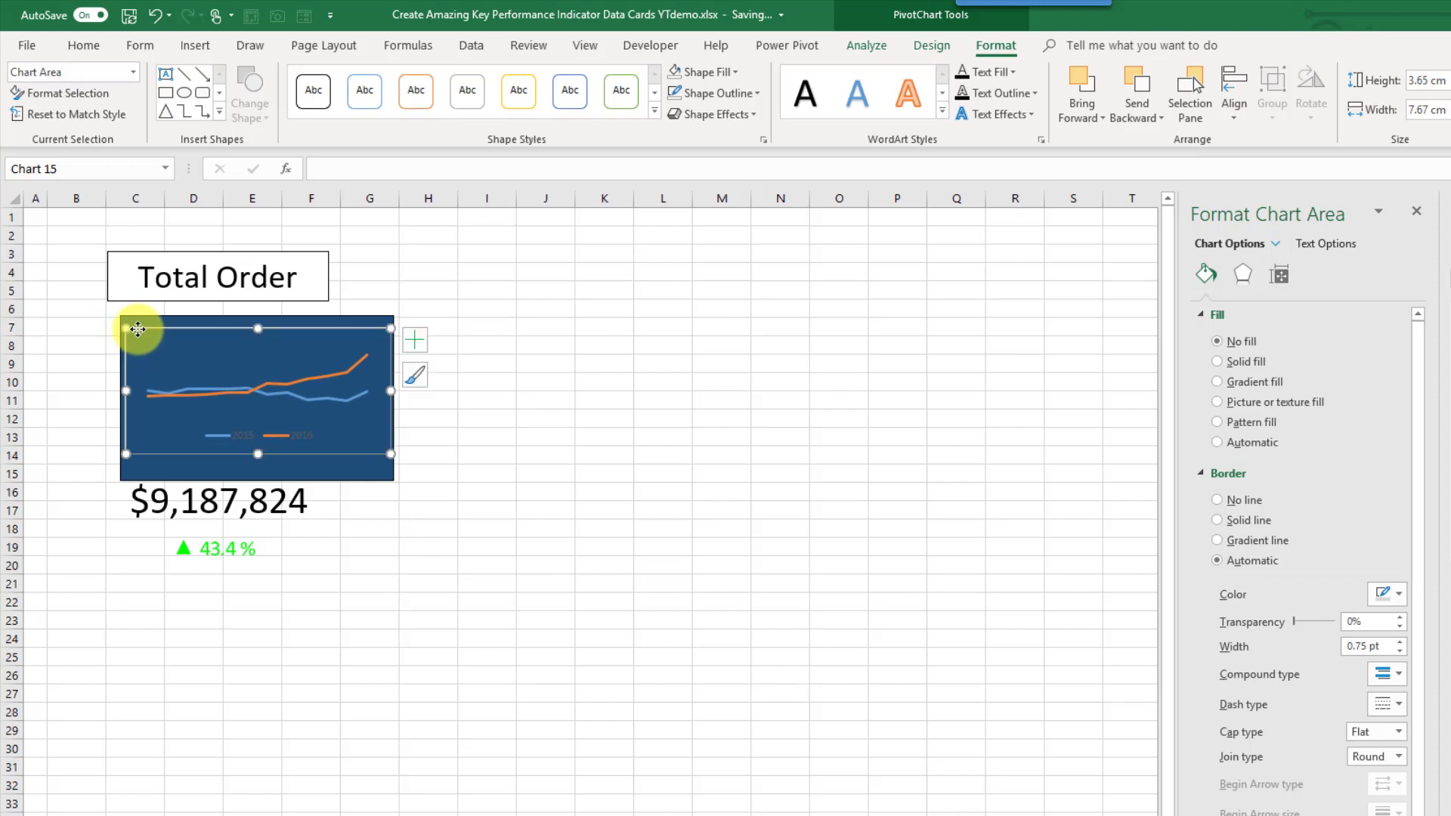
# Move the Total Order title onto the card's upper edge and align the title, PivotChart and blue rectangle by their horizontal centres
pyautogui.click(175, 297)
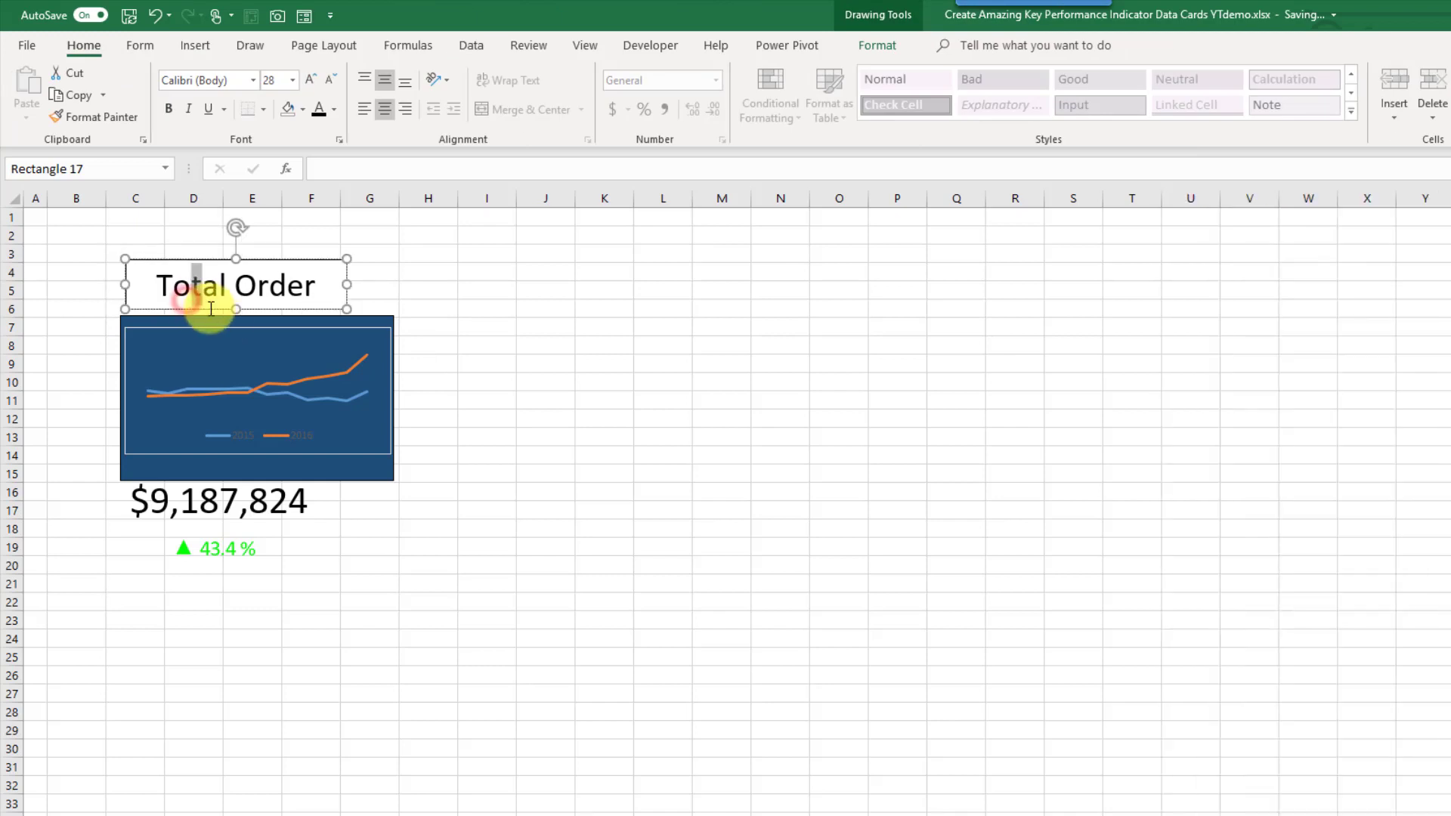
pyautogui.moveTo(191, 302); pyautogui.dragTo(231, 329)
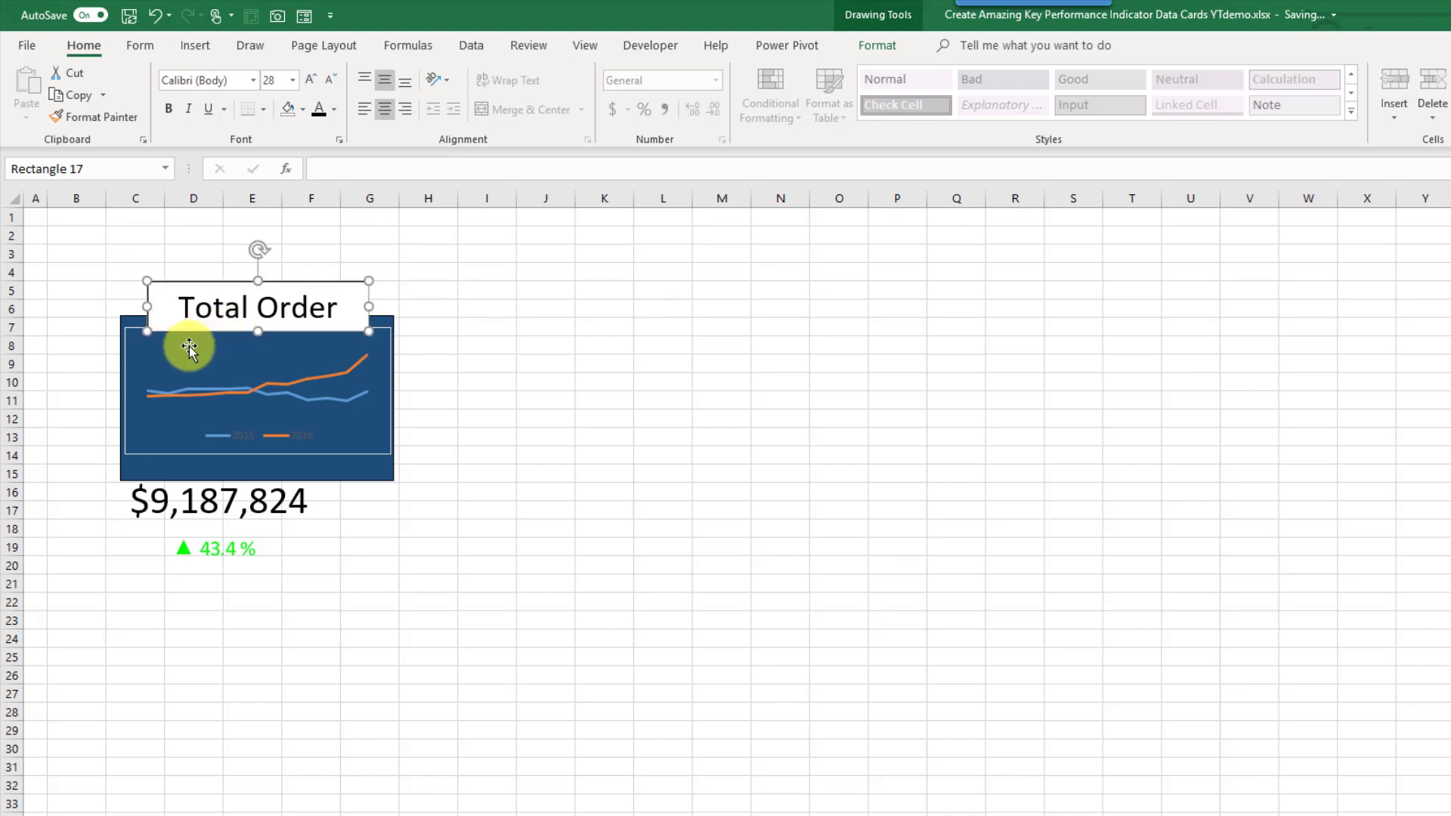
pyautogui.keyDown('shift'); pyautogui.click(134, 325); pyautogui.keyUp('shift')
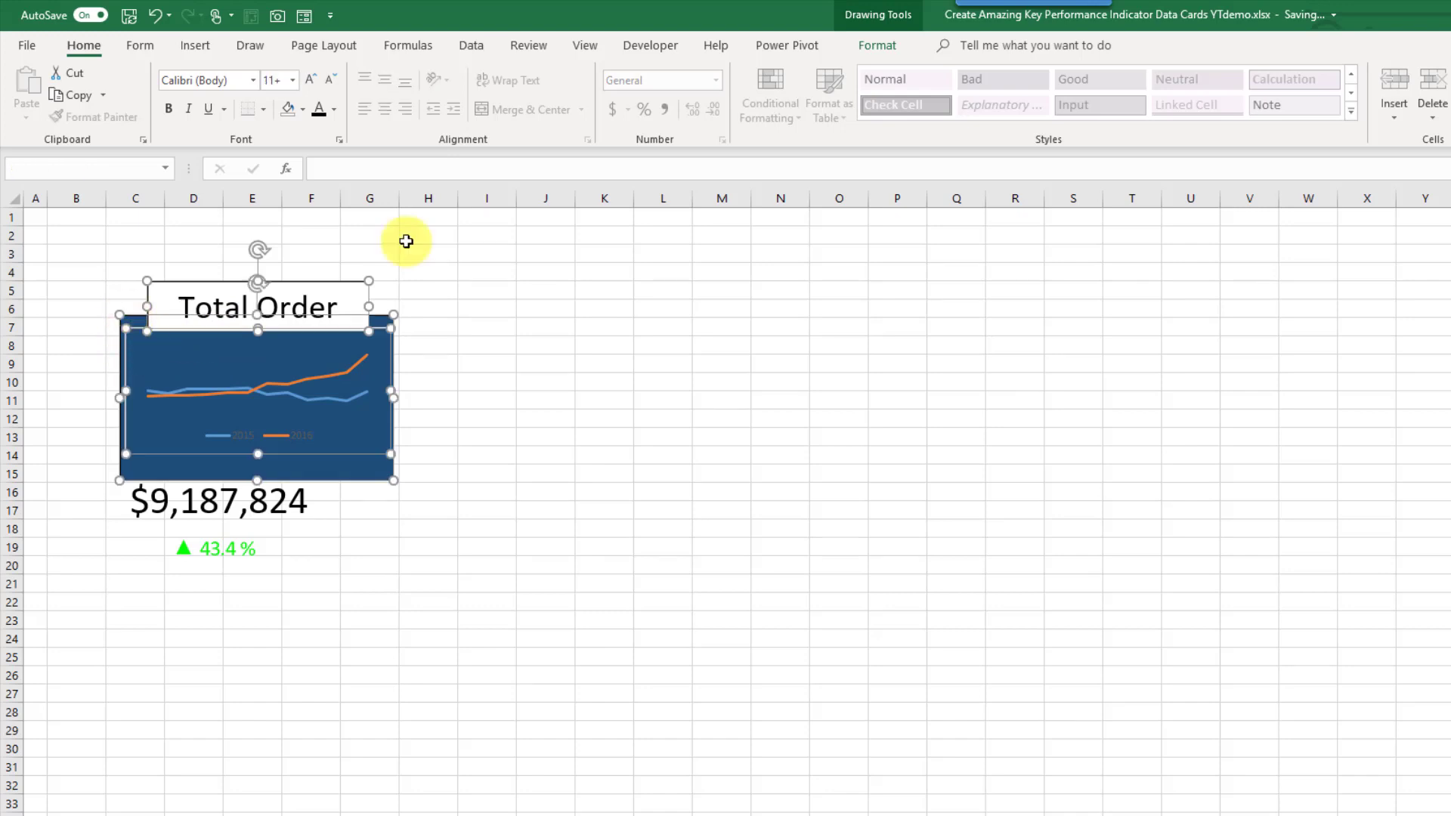
pyautogui.click(890, 46)
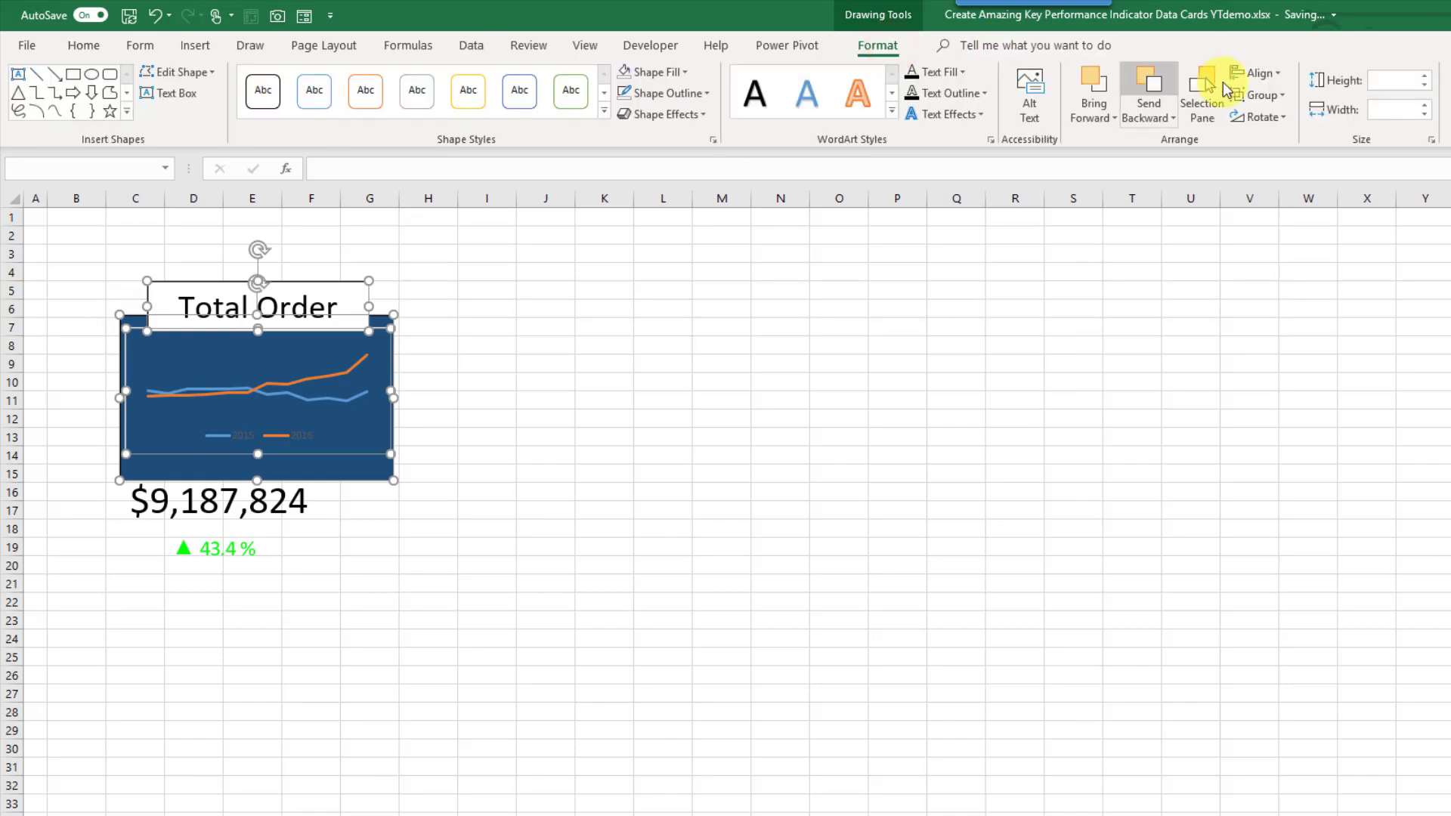
pyautogui.click(1272, 74)
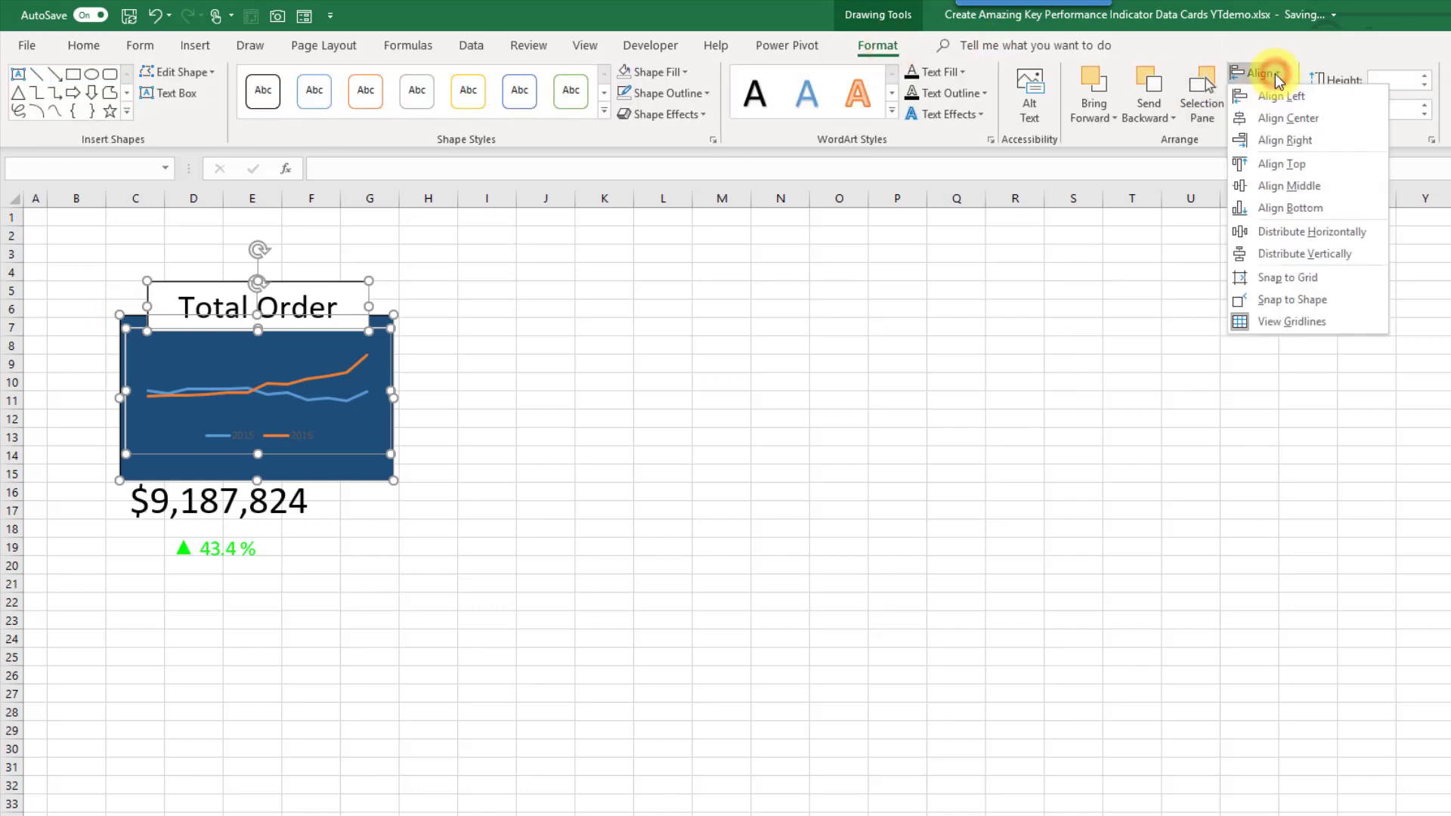
pyautogui.click(1294, 122)
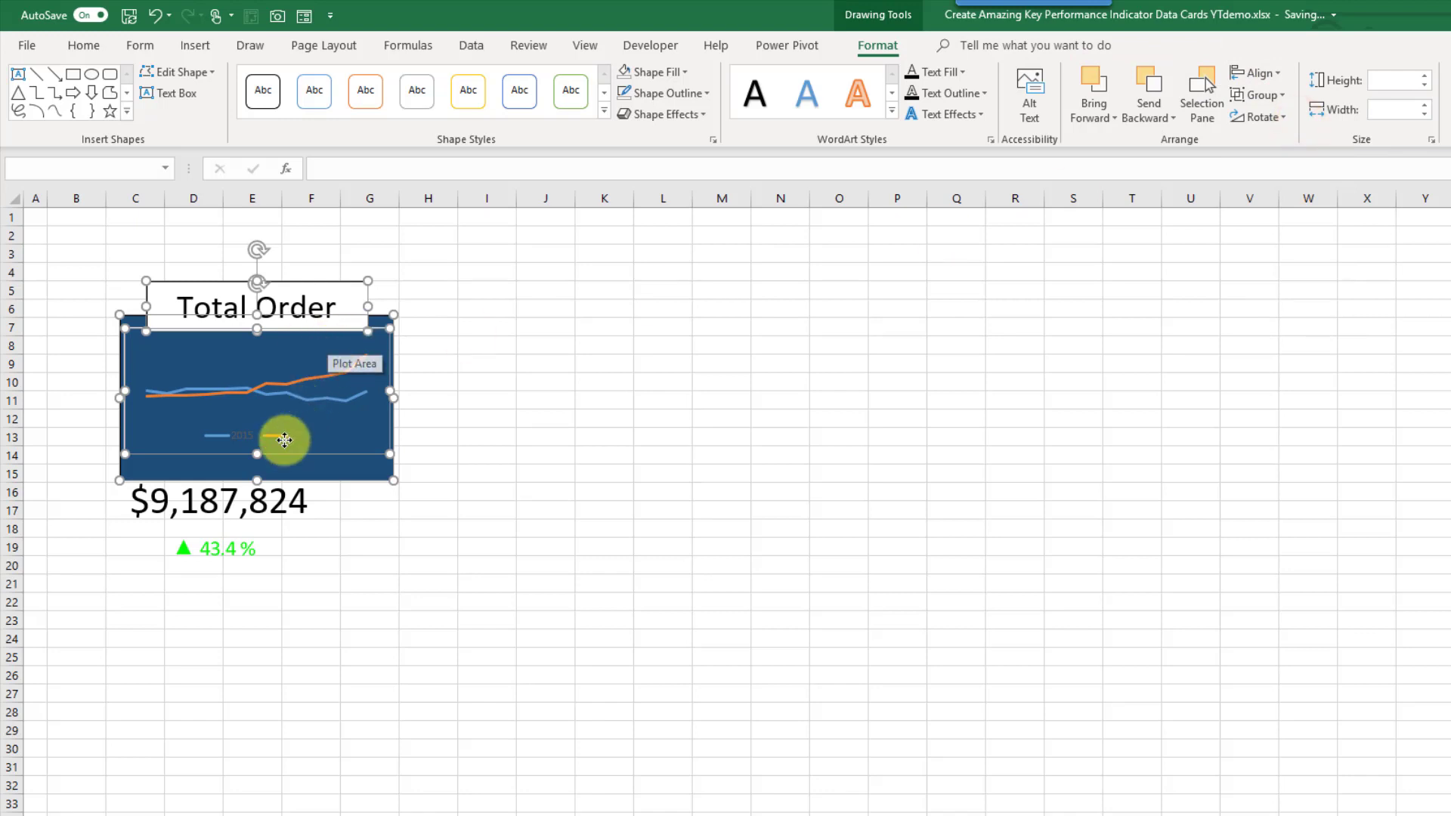
# Move the linked order total onto the middle of the card and make its text white
pyautogui.click(216, 504)
pyautogui.moveTo(217, 504); pyautogui.dragTo(273, 363)
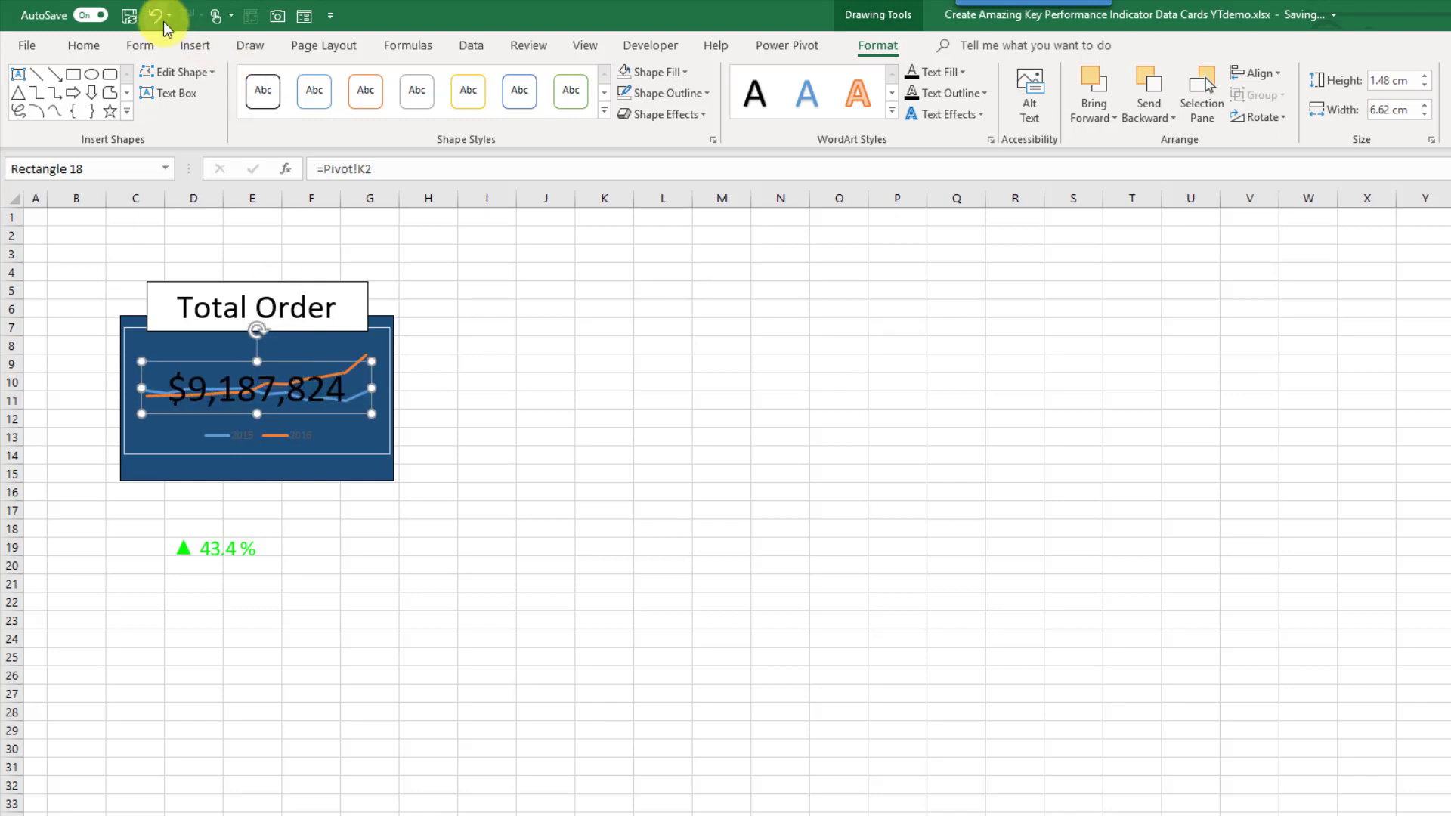
pyautogui.click(85, 46)
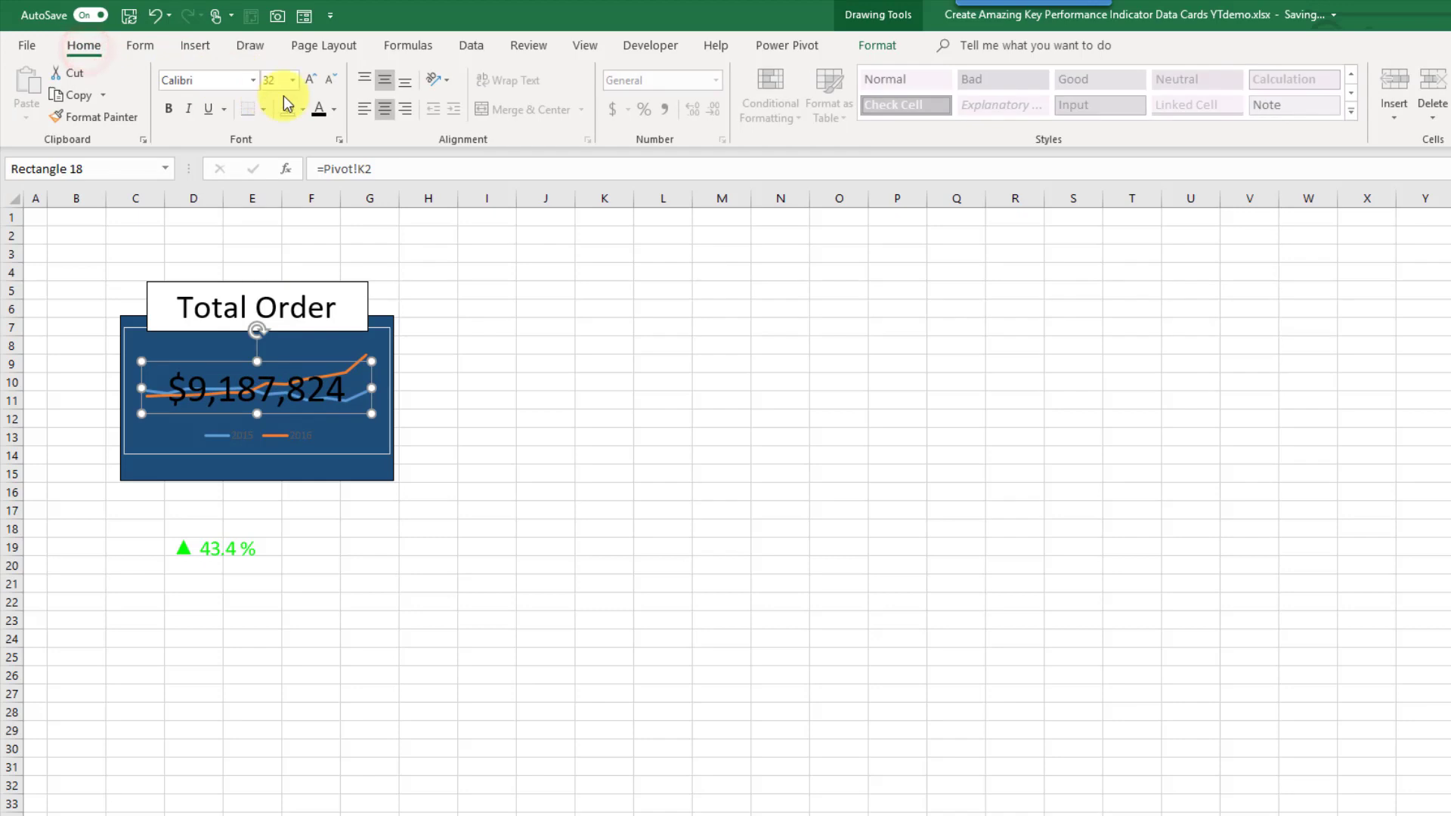
pyautogui.click(335, 111)
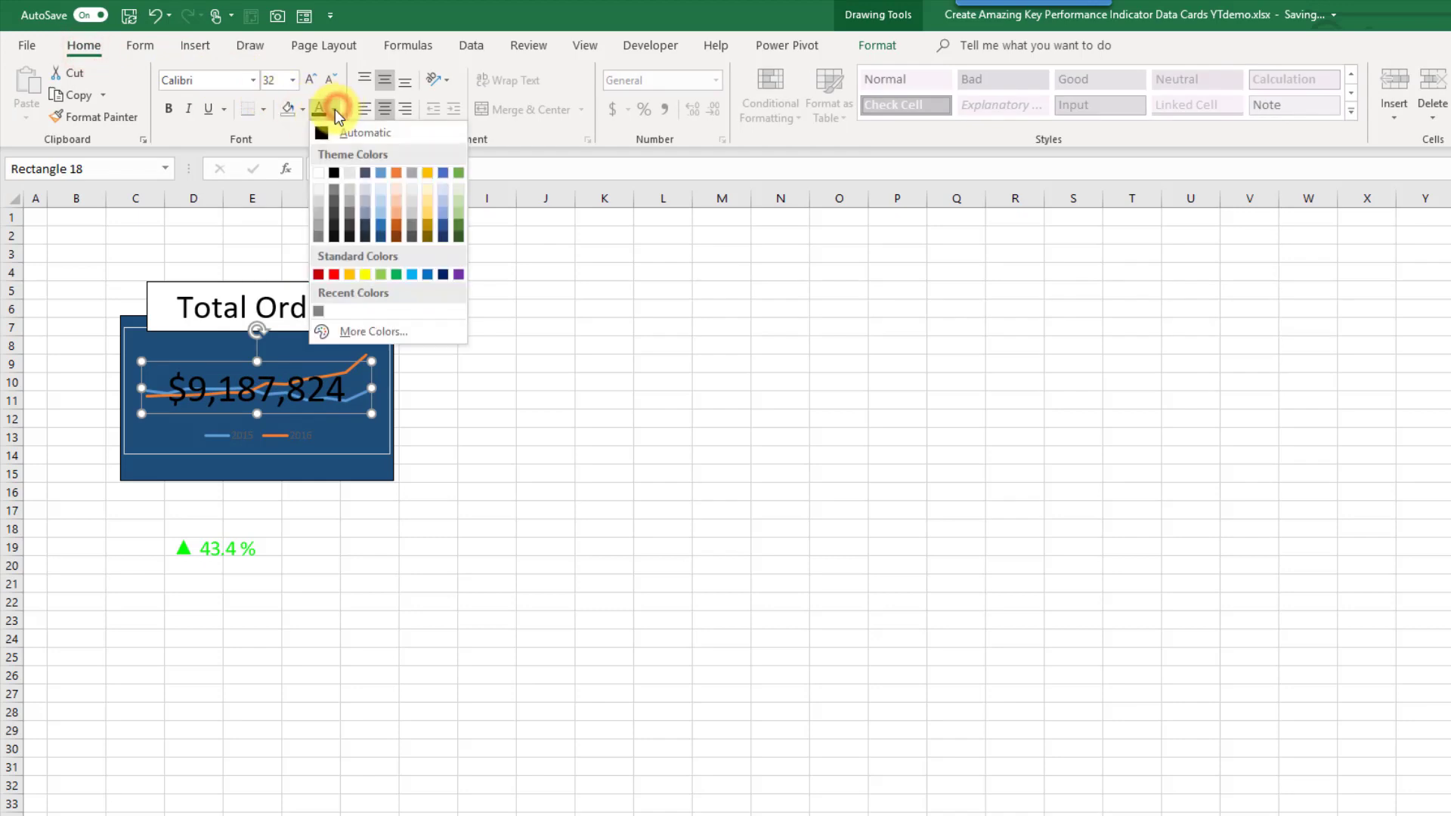
pyautogui.click(319, 172)
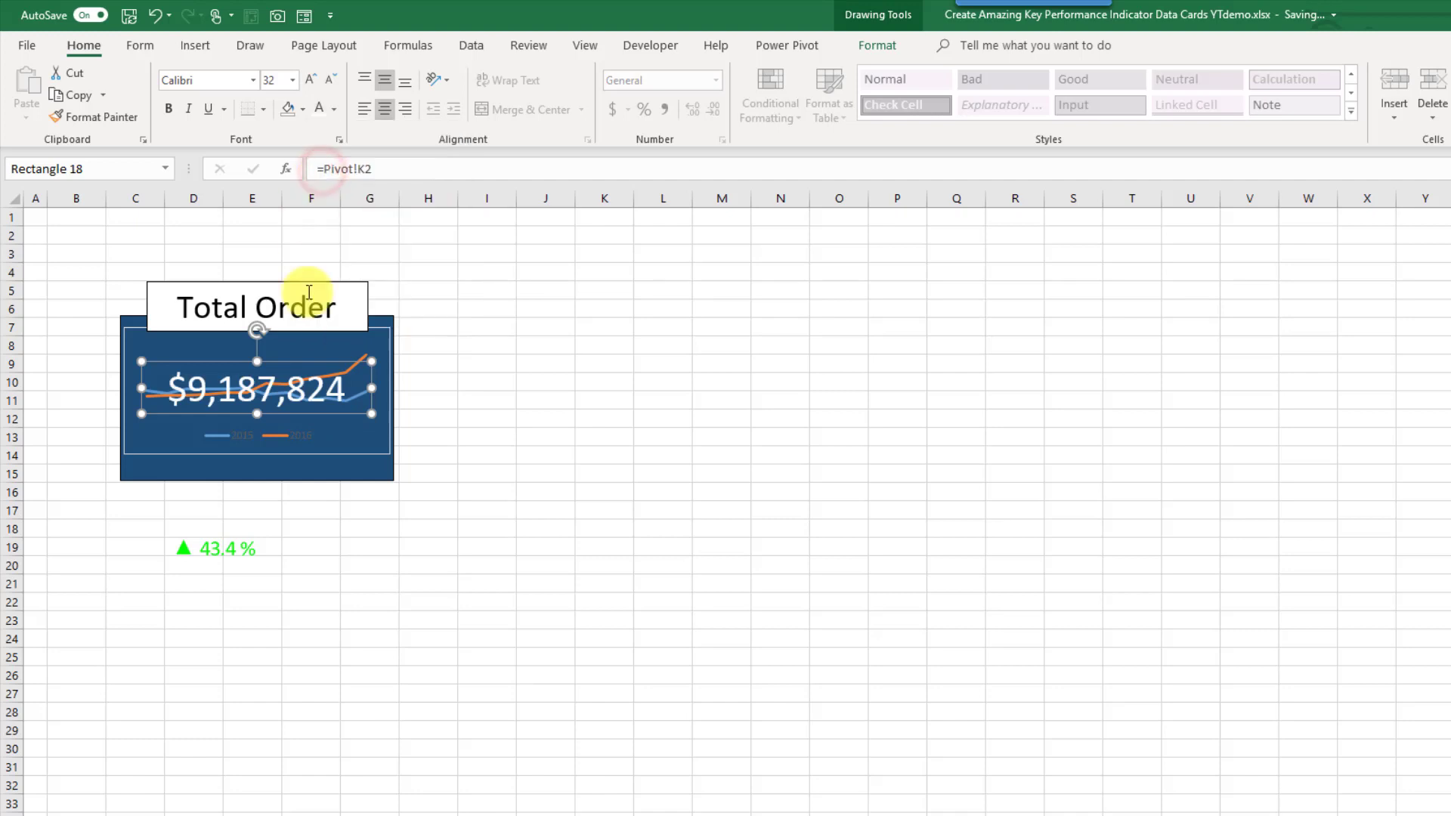
# Set the order total's font size to 36 pt and nudge its rectangle up towards the title
pyautogui.click(309, 80)
pyautogui.click(310, 80)
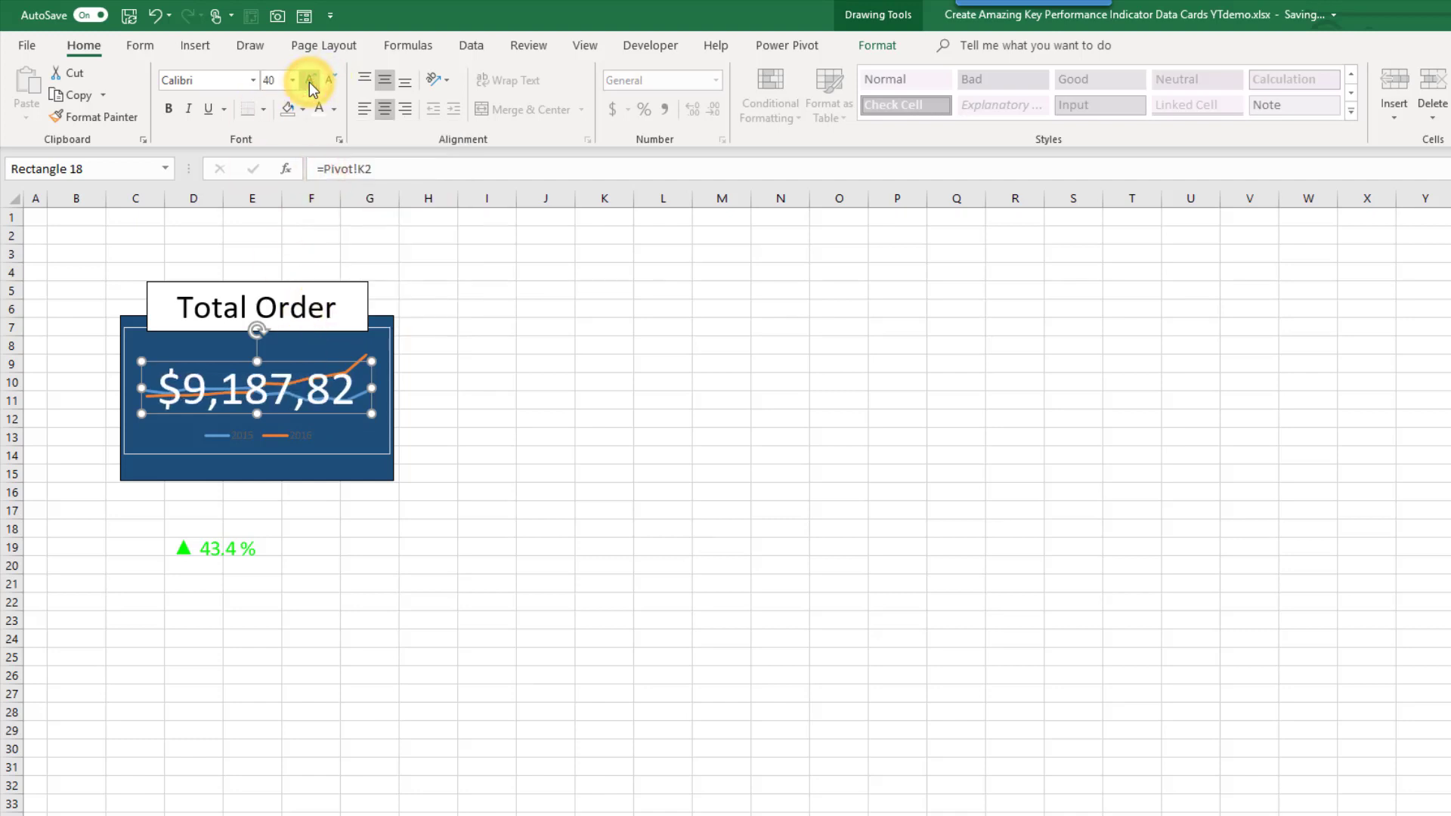
pyautogui.click(329, 81)
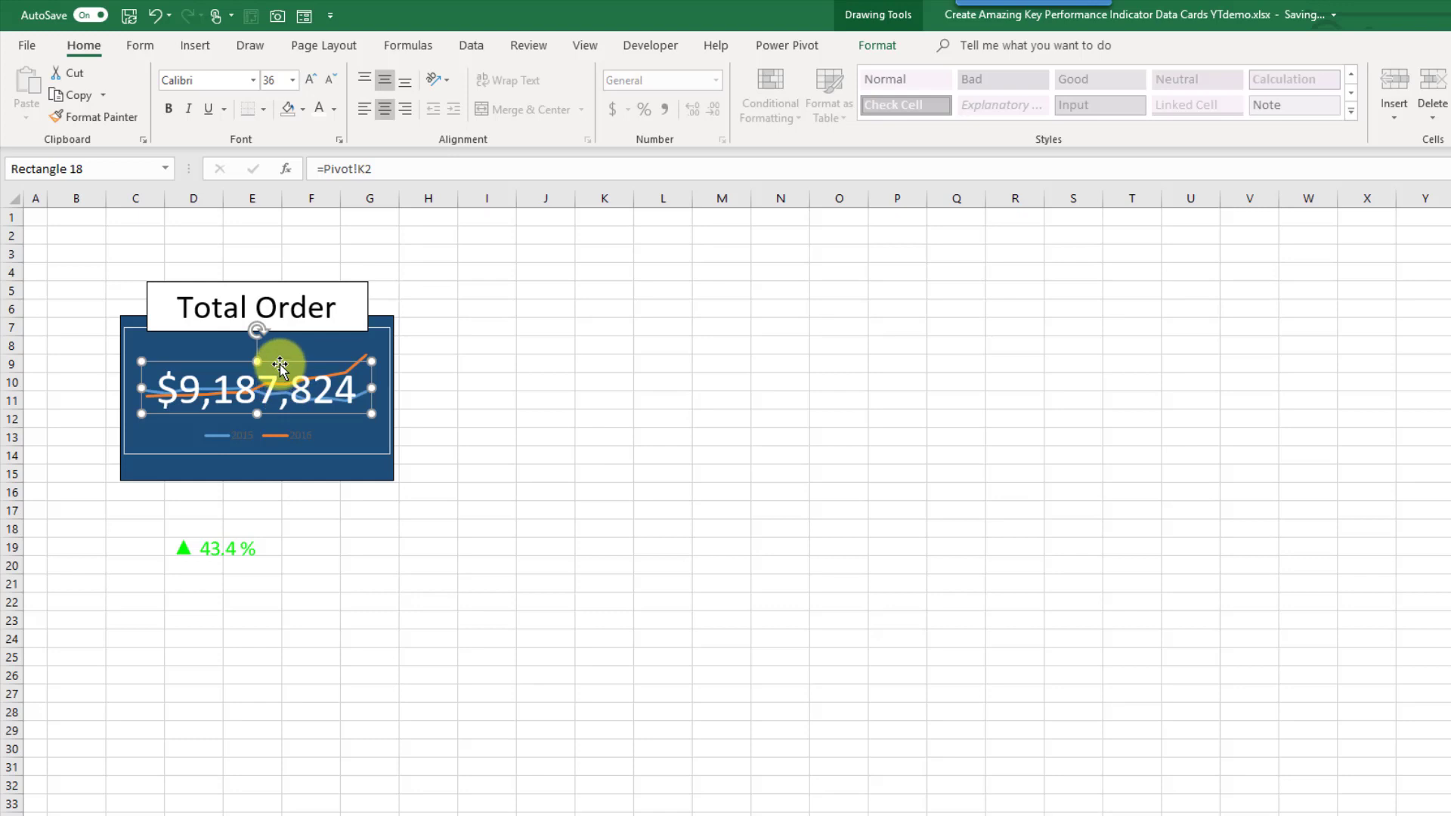
pyautogui.moveTo(279, 363); pyautogui.dragTo(280, 351)
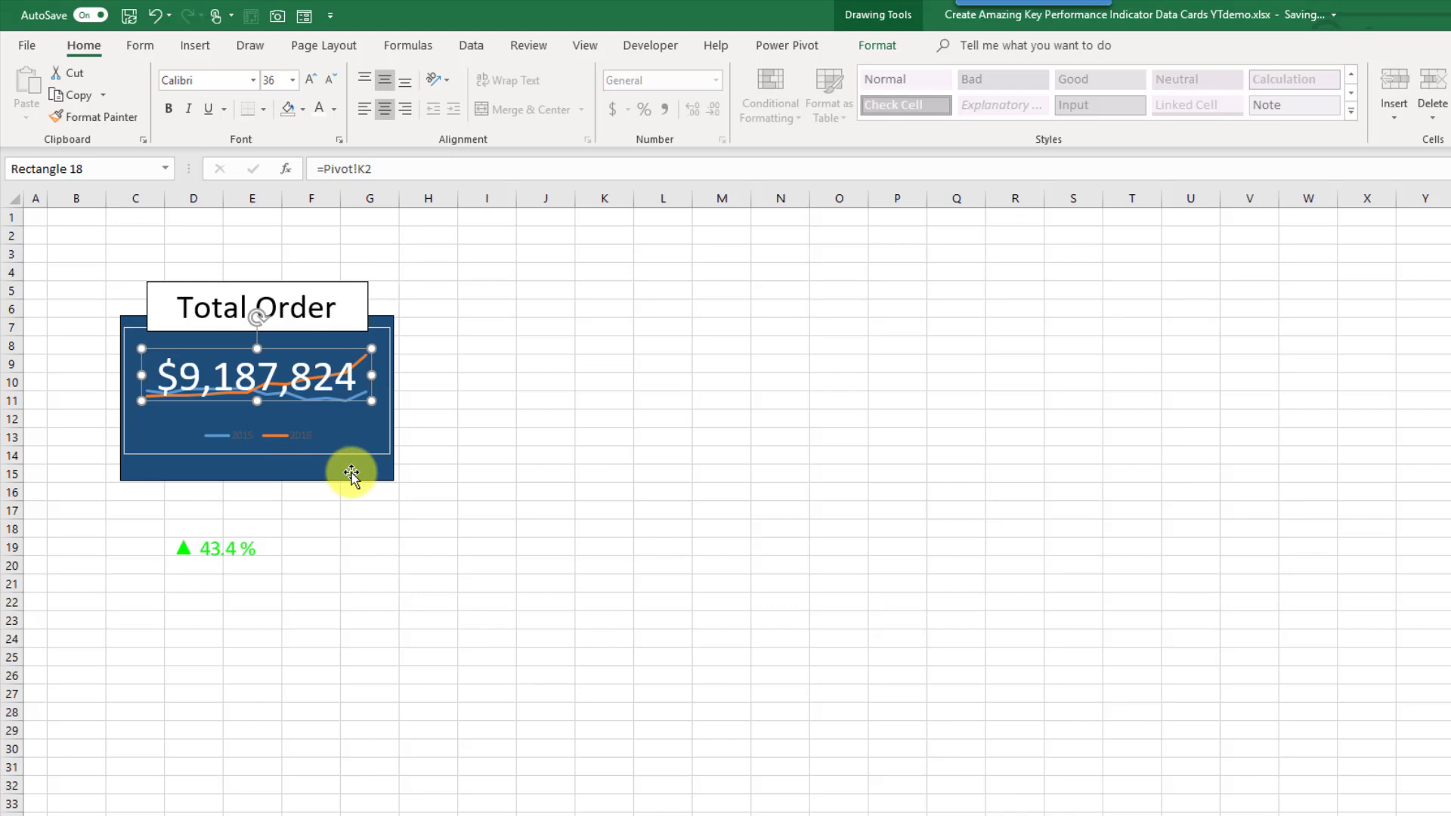
# Align the Total Order title, order total, PivotChart and blue rectangle by their horizontal centres, leaving the percentage picture out
pyautogui.moveTo(350, 447); pyautogui.dragTo(350, 446)
pyautogui.click(346, 449)
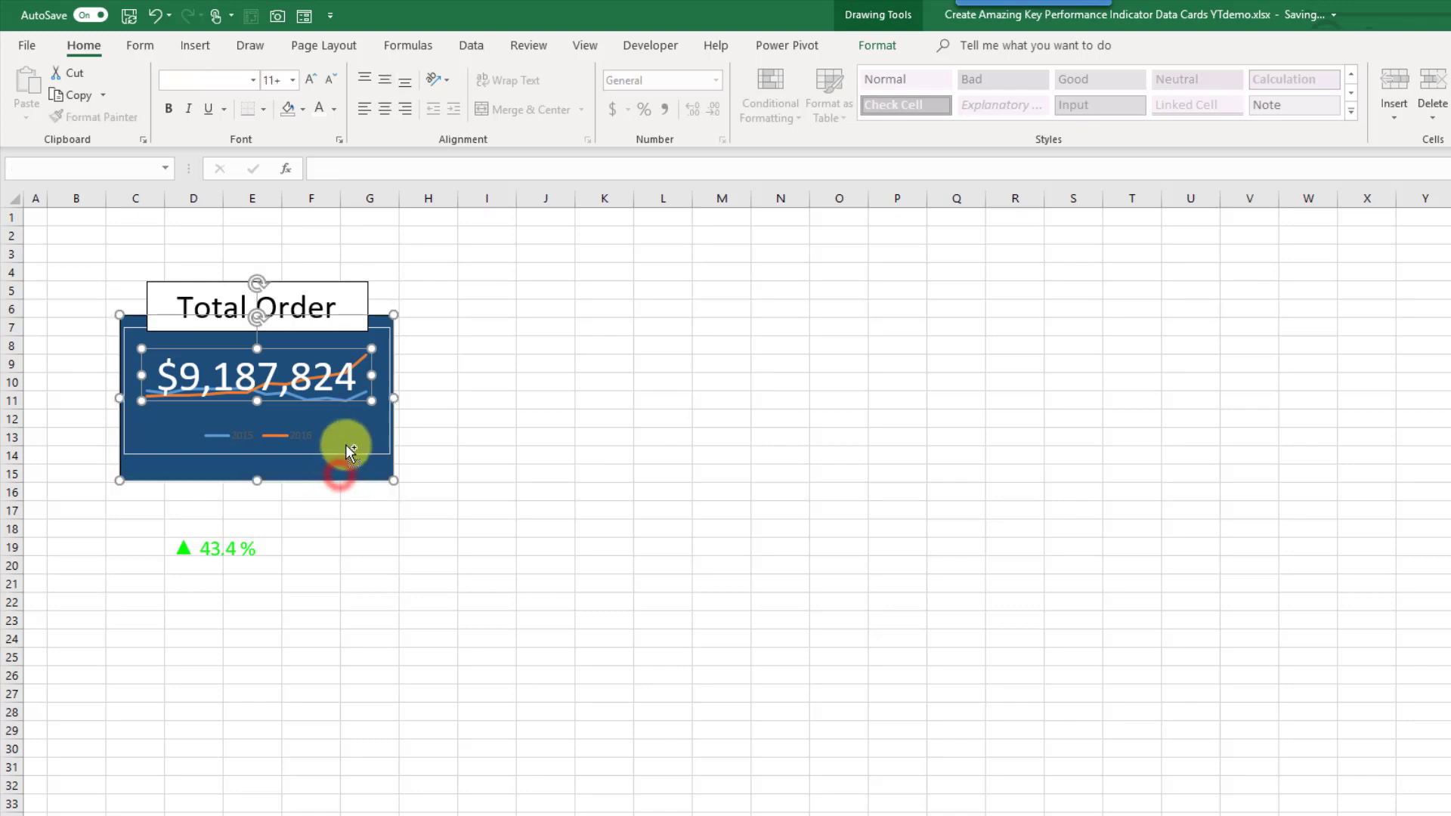
pyautogui.hotkey('ctrl', 'a')
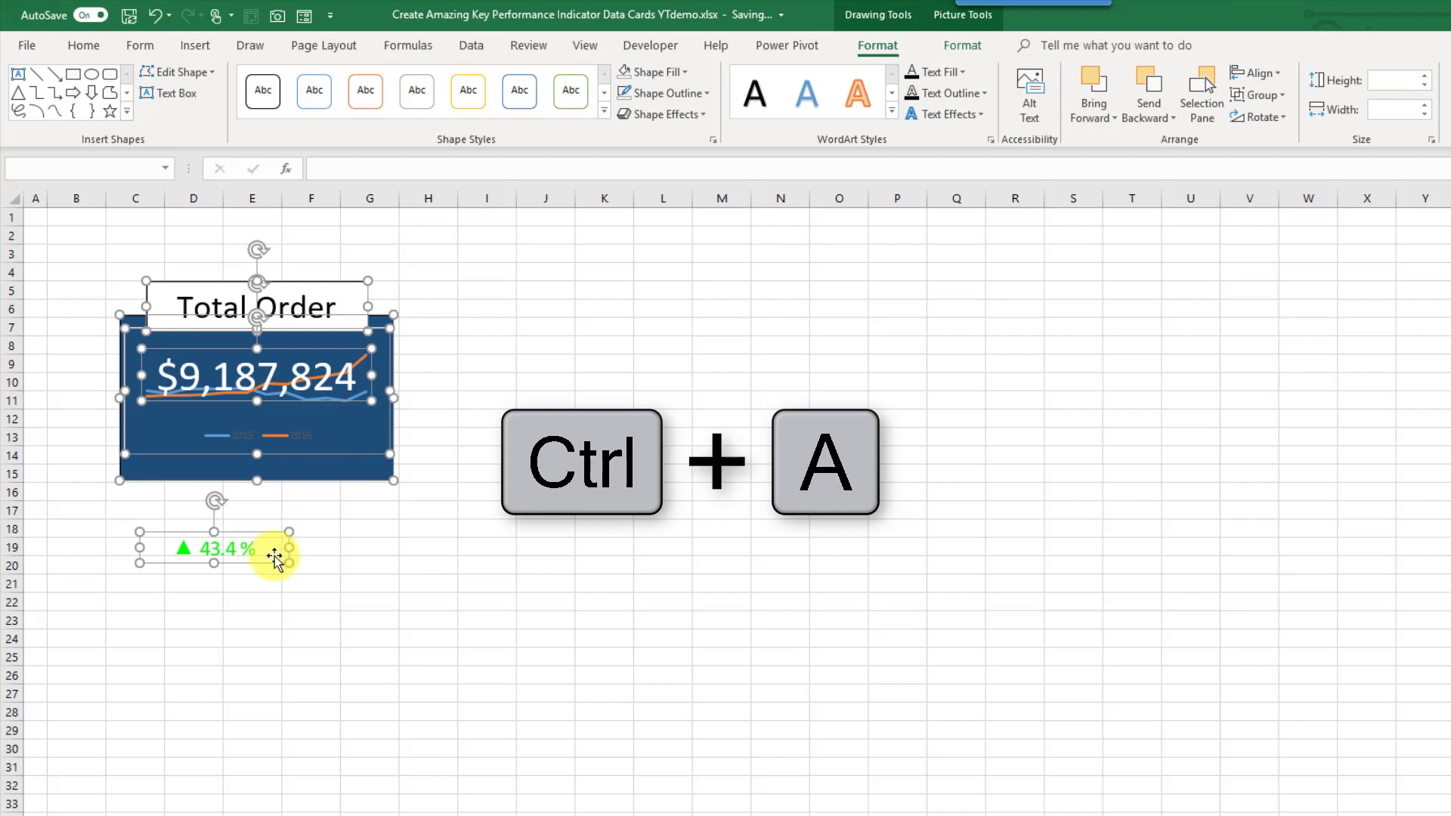
pyautogui.keyDown('ctrl'); pyautogui.click(264, 532); pyautogui.keyUp('ctrl')
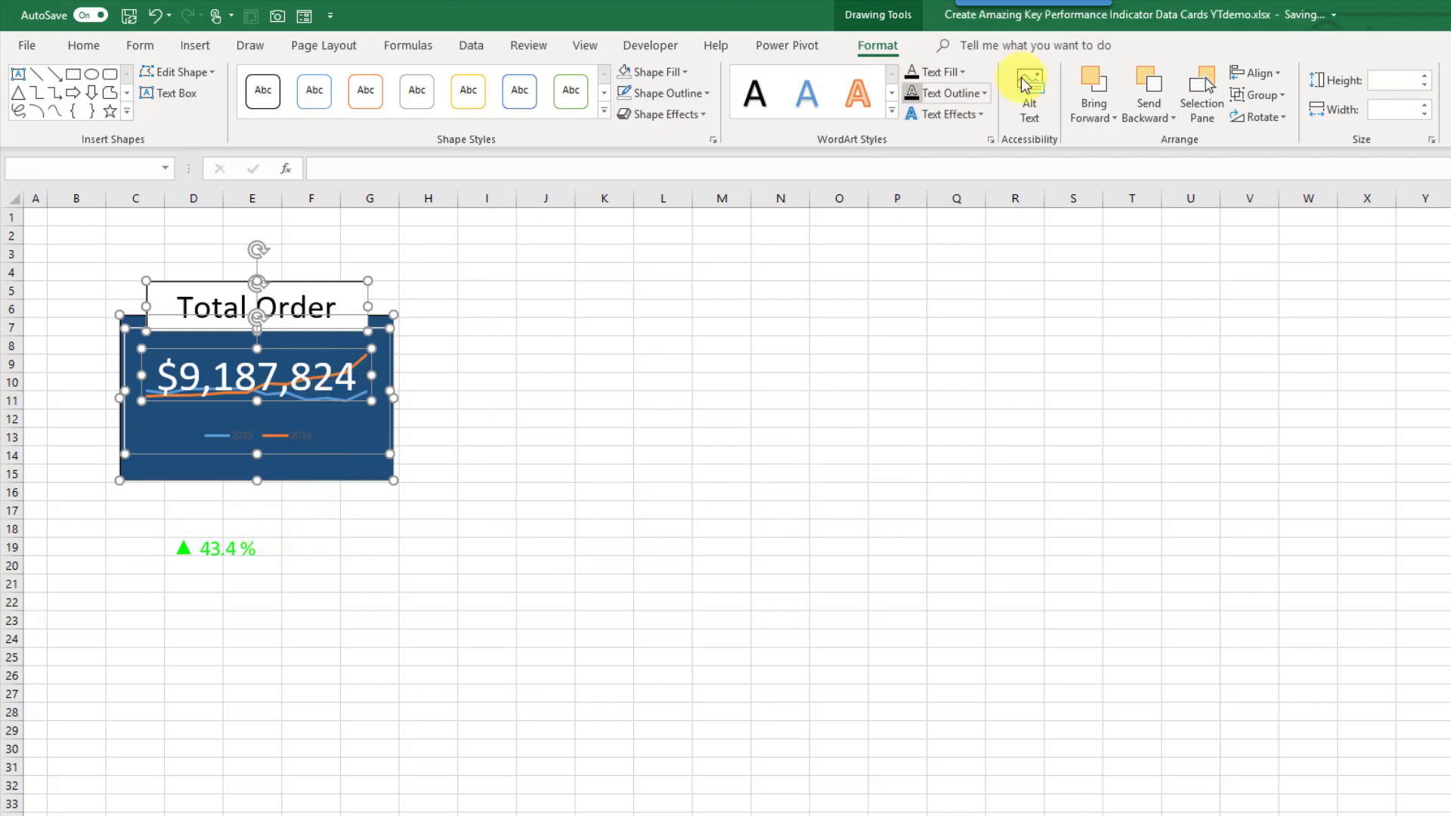
pyautogui.click(1257, 73)
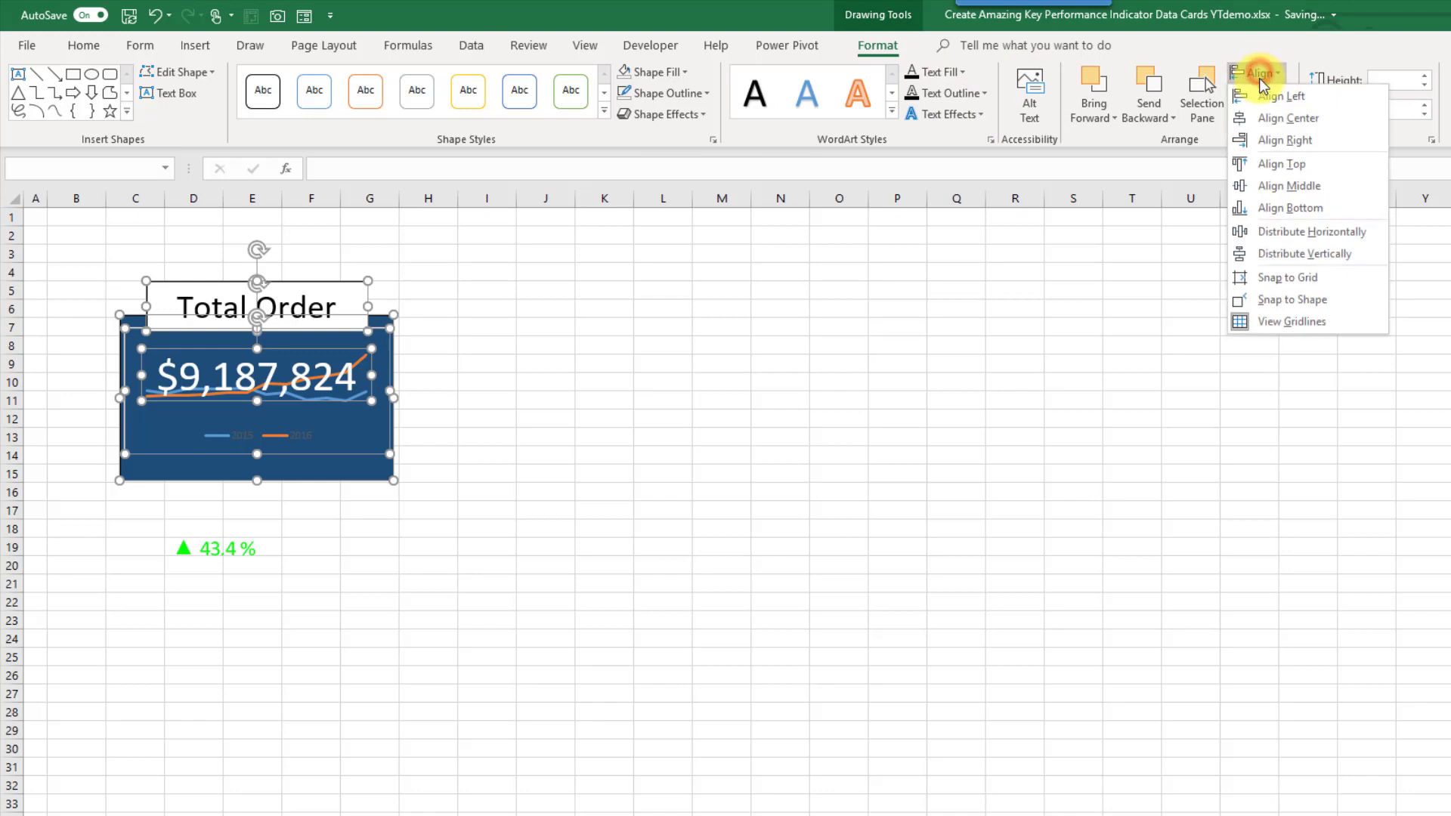
pyautogui.click(1271, 116)
# Move the linked percentage picture onto the card just below the order total
pyautogui.click(327, 376)
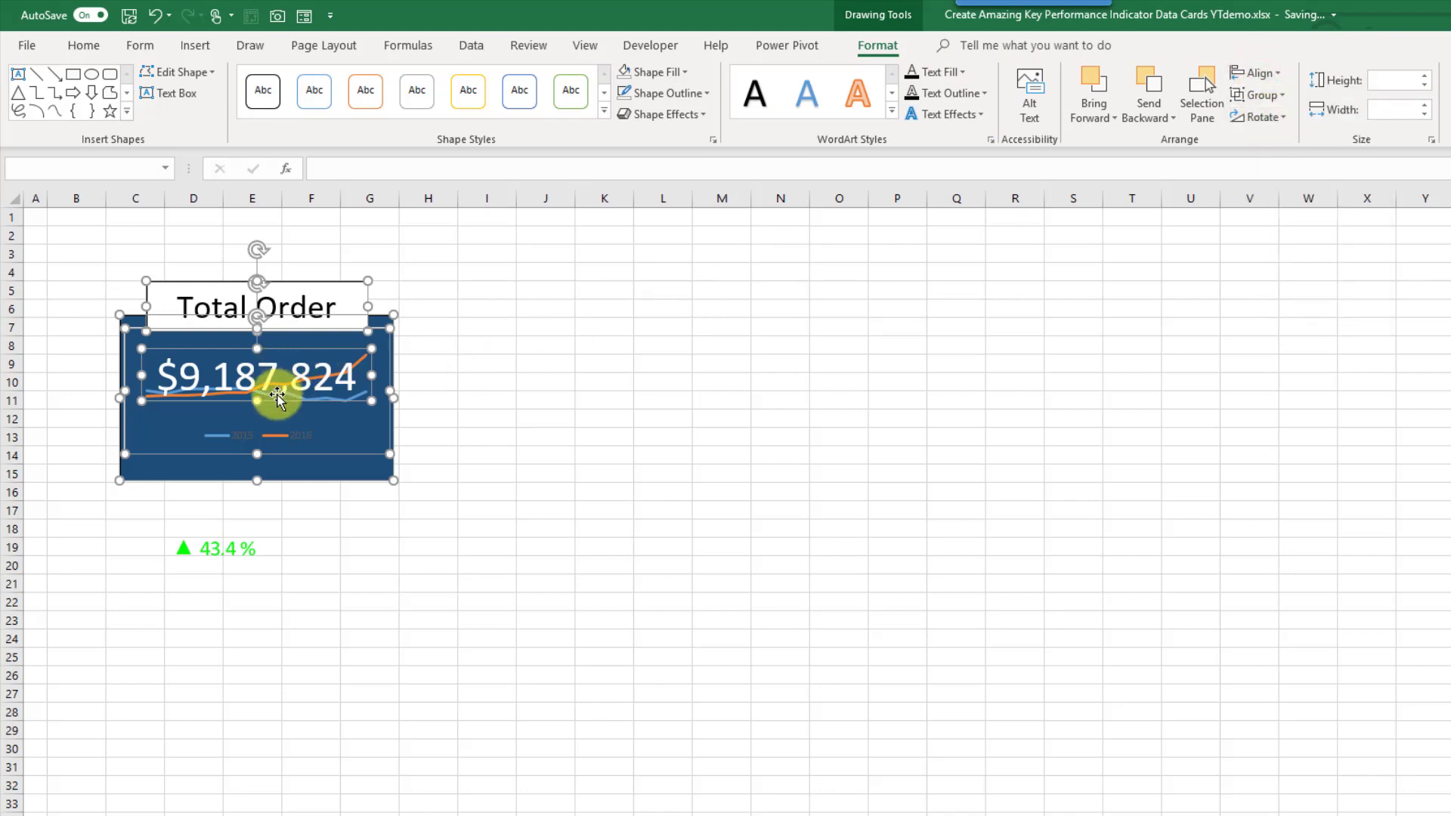
pyautogui.click(235, 538)
pyautogui.moveTo(239, 535); pyautogui.dragTo(265, 398)
# Make the text of the PivotChart's legend white
pyautogui.click(243, 433)
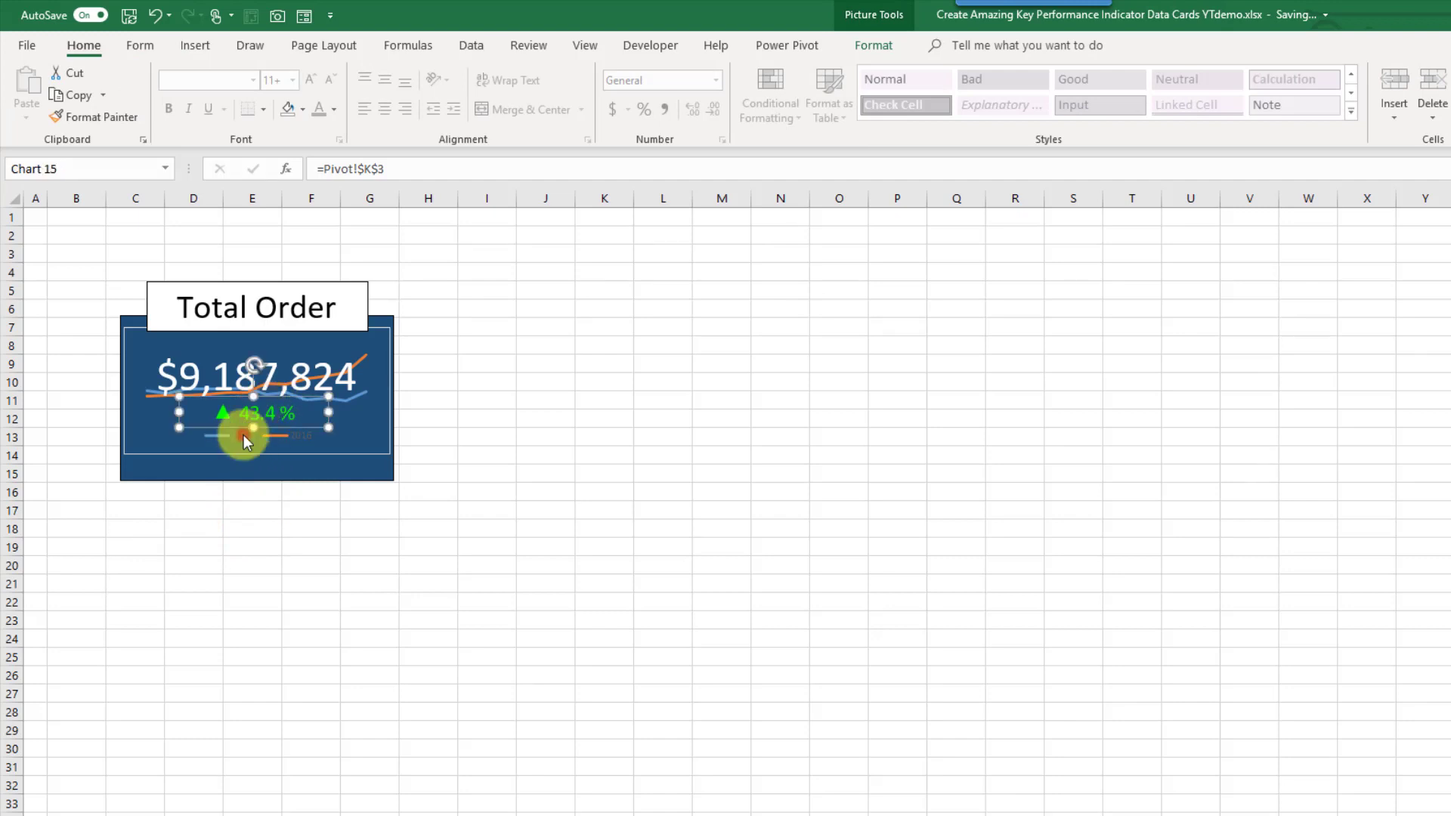
pyautogui.doubleClick(234, 436)
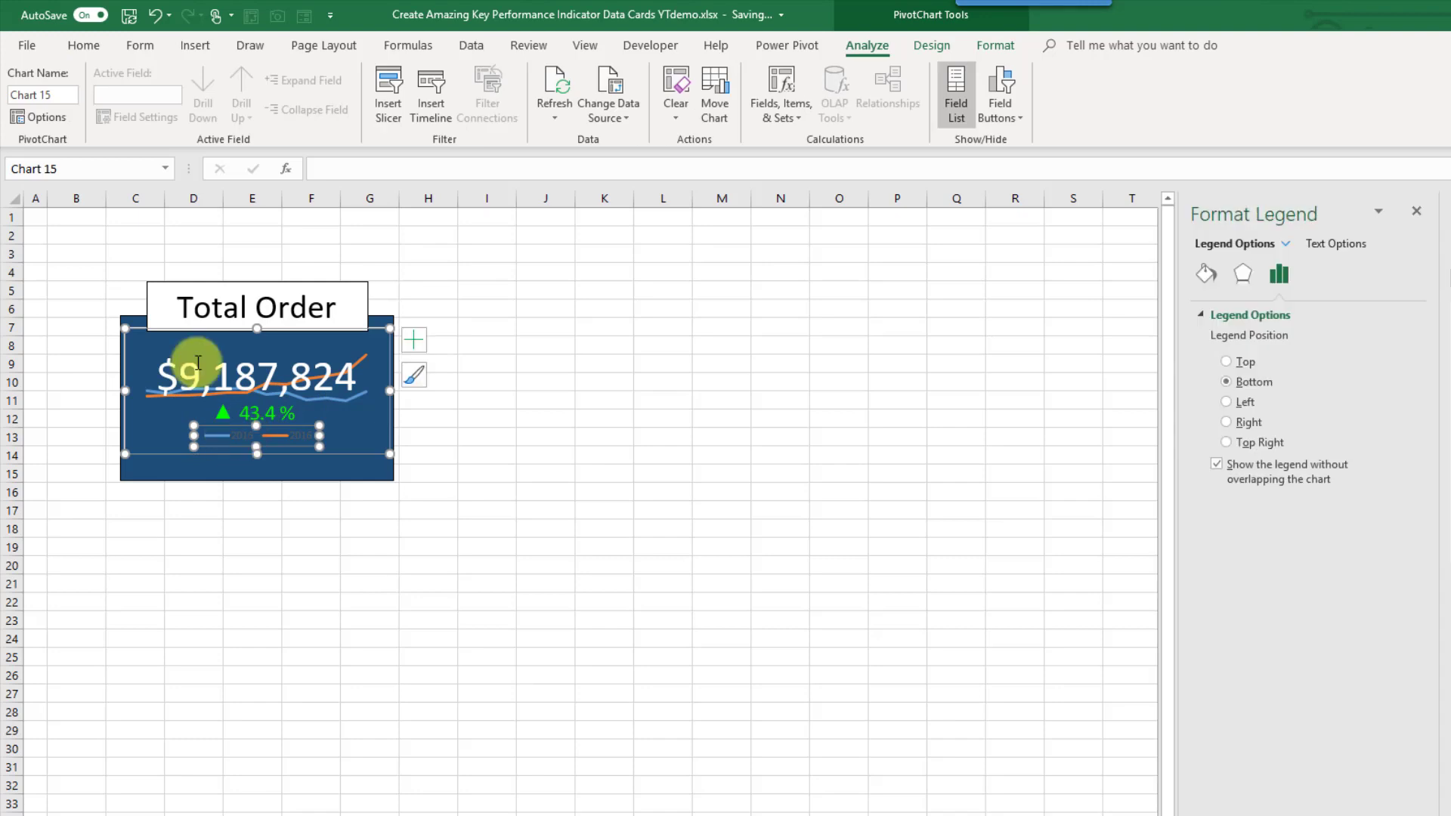
pyautogui.click(85, 47)
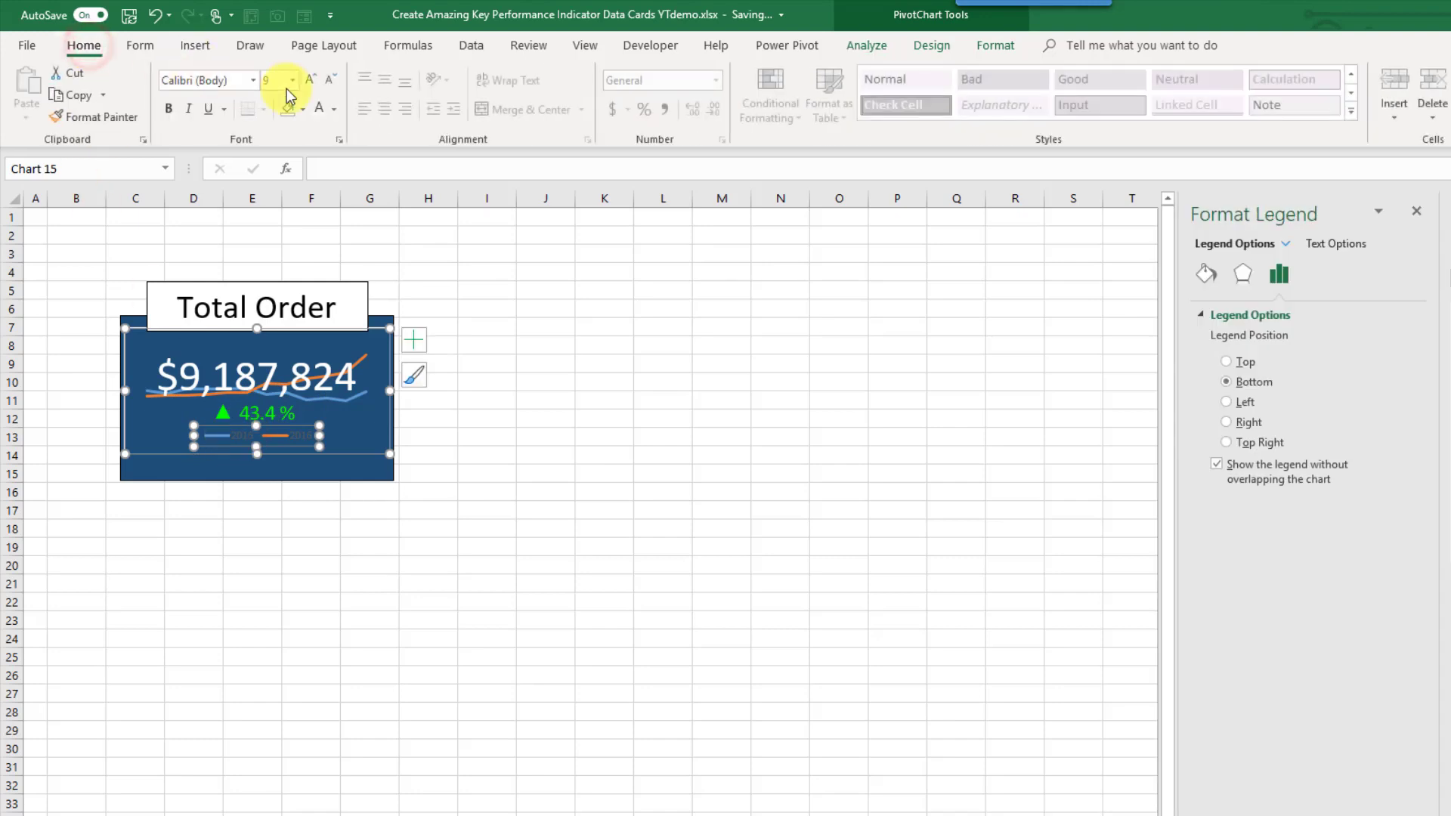
pyautogui.click(335, 113)
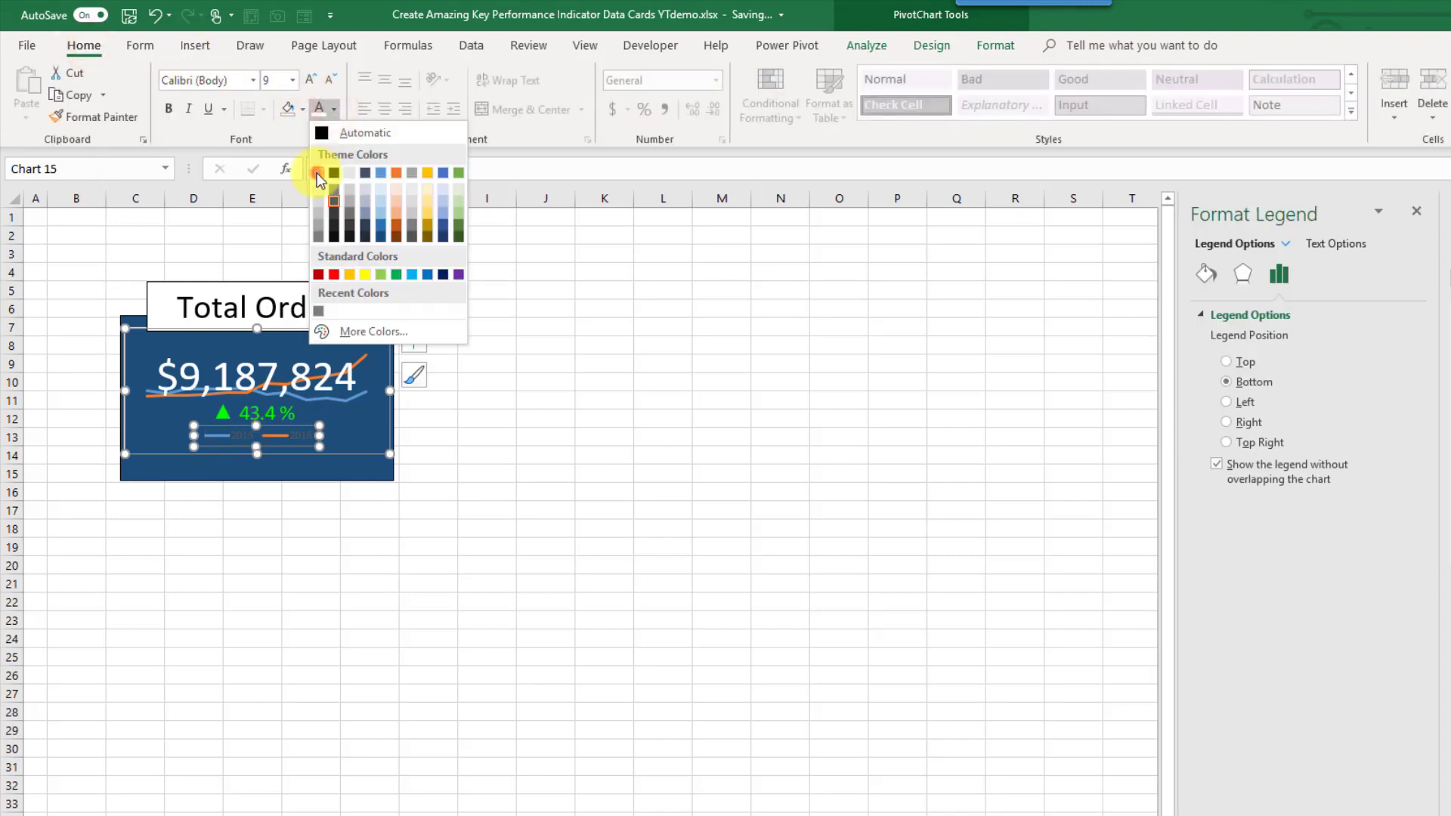
pyautogui.click(316, 172)
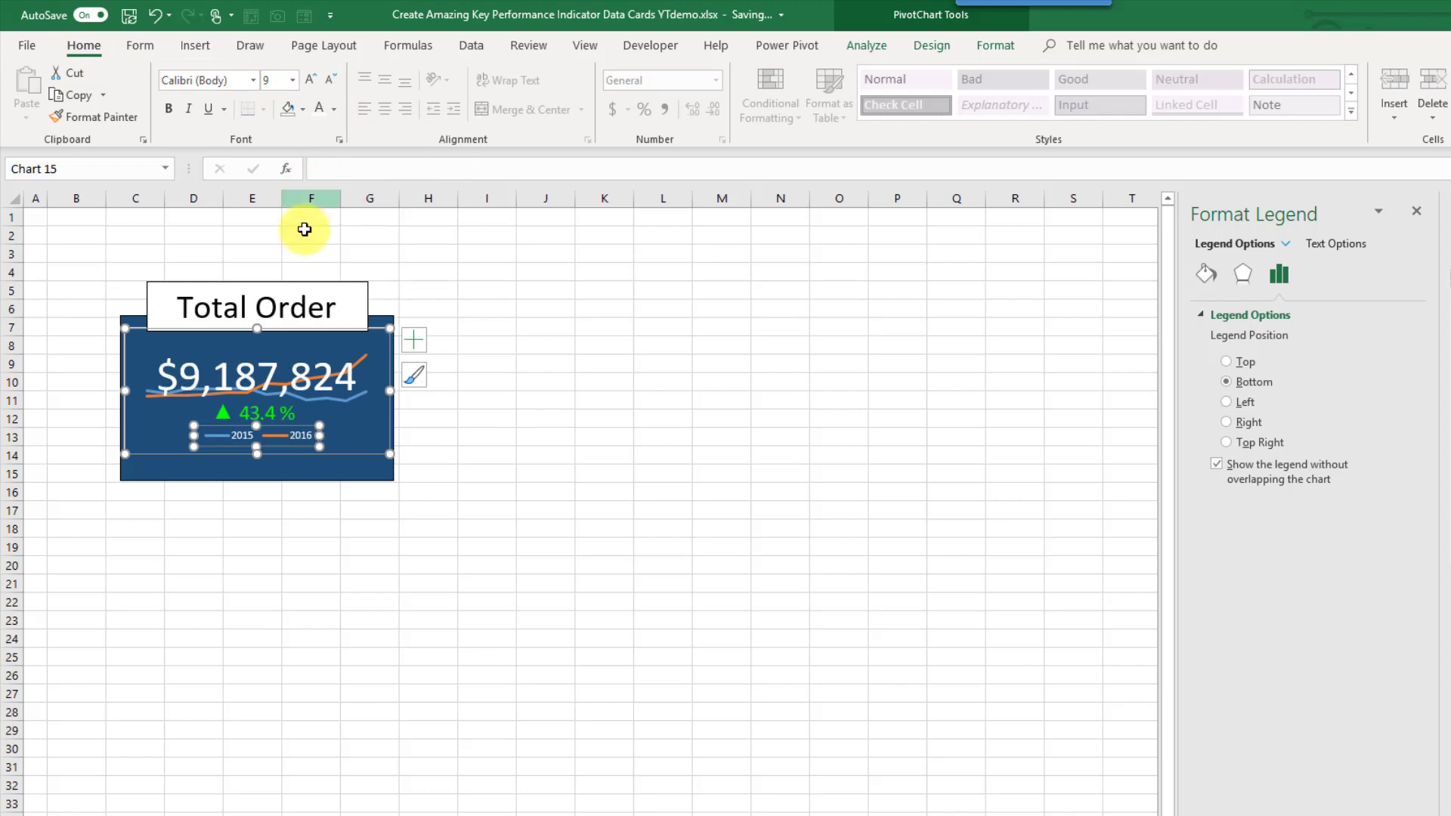
# Nudge the percentage picture down slightly and stretch the PivotChart's lower edge down to just above the card's lower edge
pyautogui.click(274, 416)
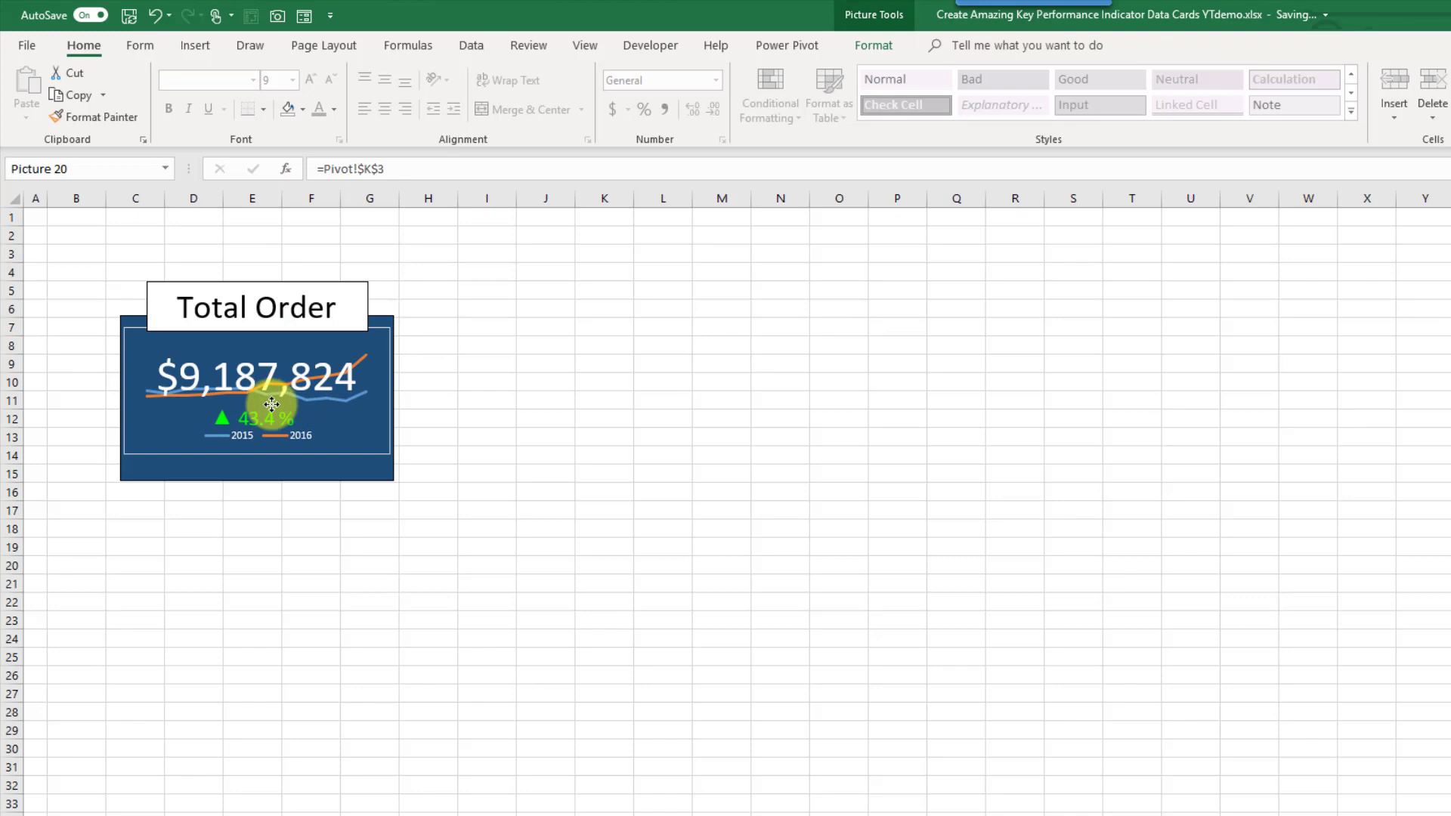
pyautogui.click(271, 417)
pyautogui.click(253, 452)
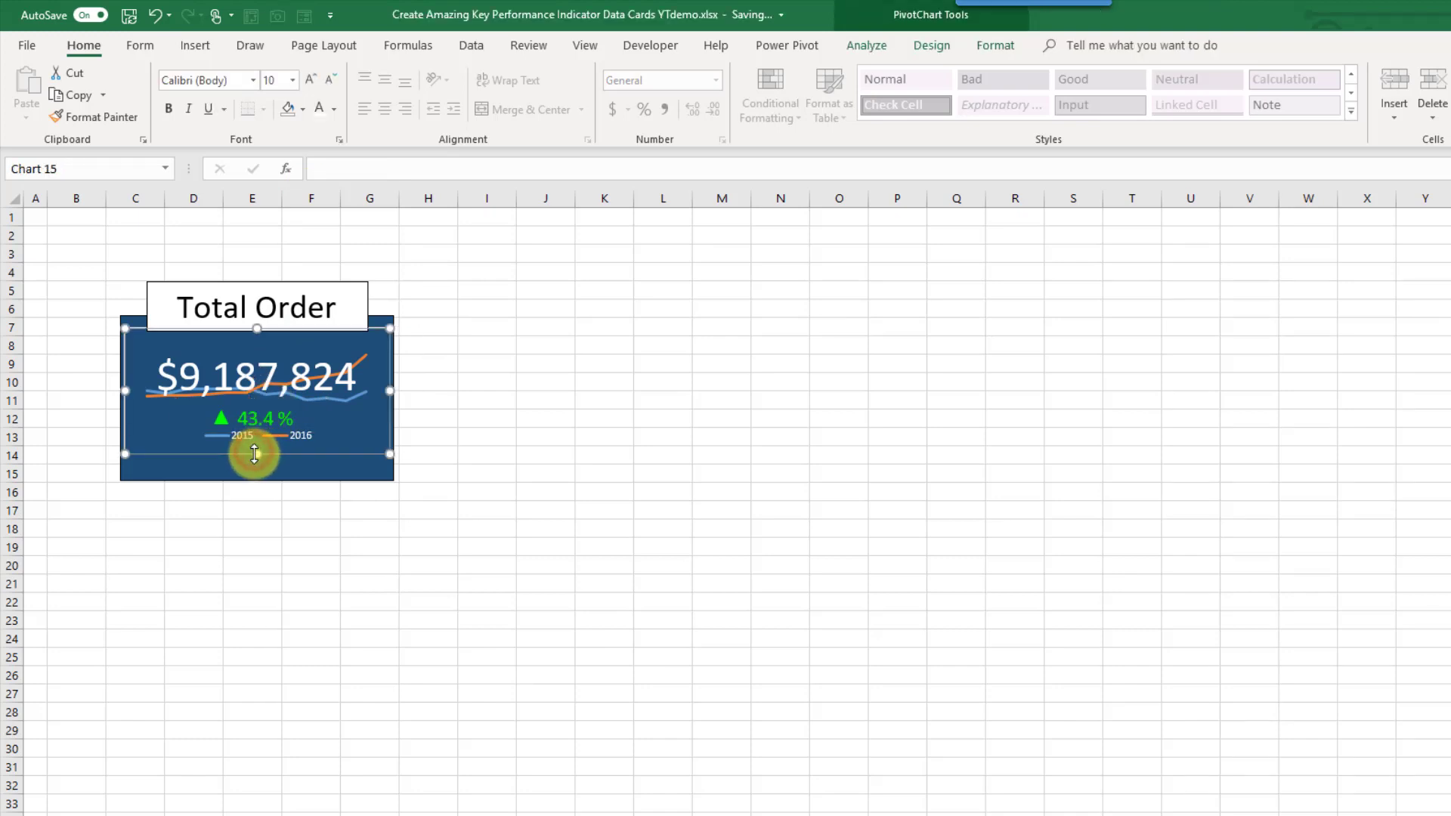
pyautogui.doubleClick(256, 467)
pyautogui.moveTo(256, 469); pyautogui.dragTo(256, 474)
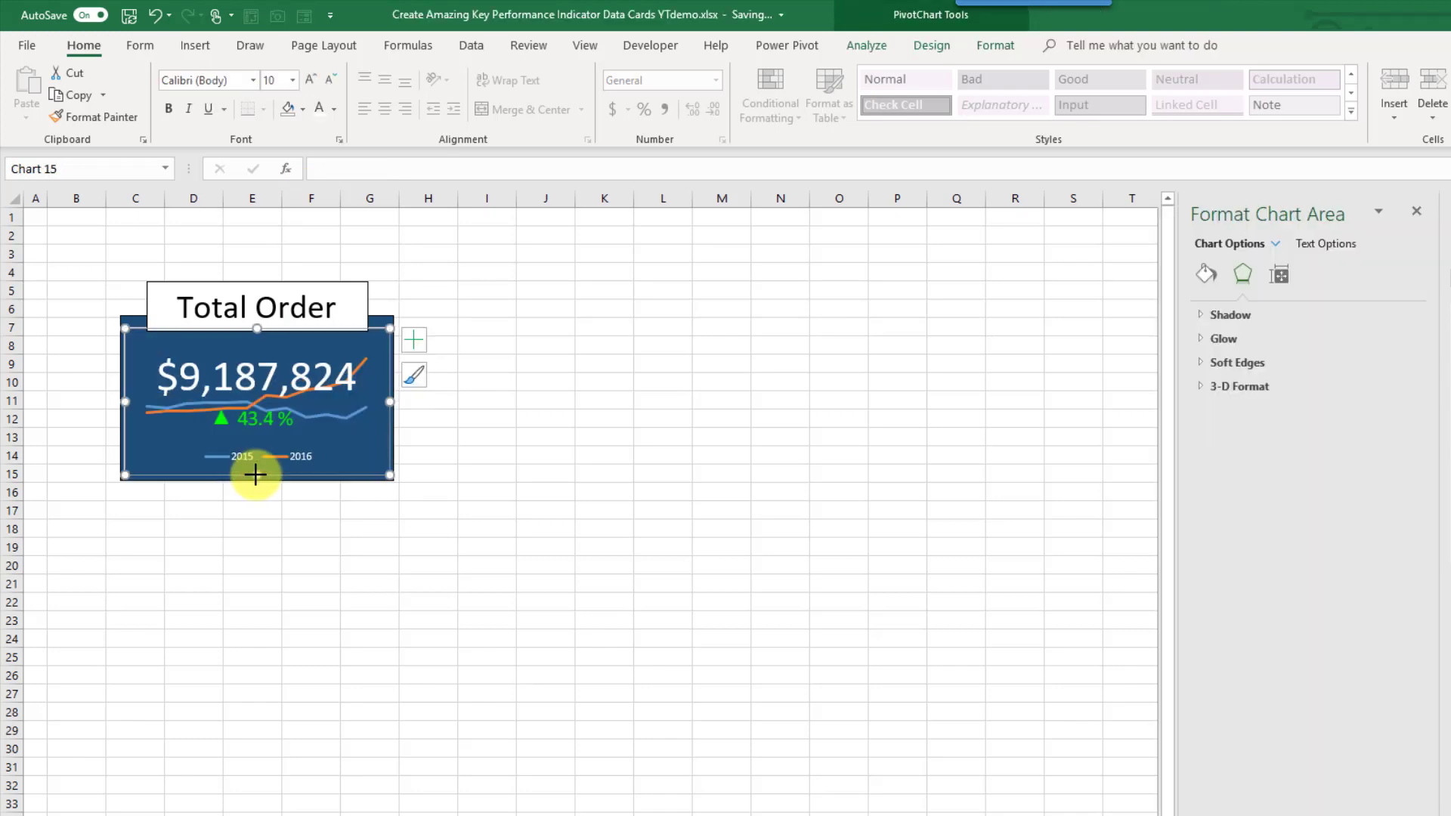
# Move the percentage picture down to just above the chart legend and lower the order total slightly
pyautogui.click(247, 426)
pyautogui.moveTo(250, 423)
pyautogui.mouseDown()
pyautogui.moveTo(242, 451)
pyautogui.moveTo(266, 432)
pyautogui.mouseUp()
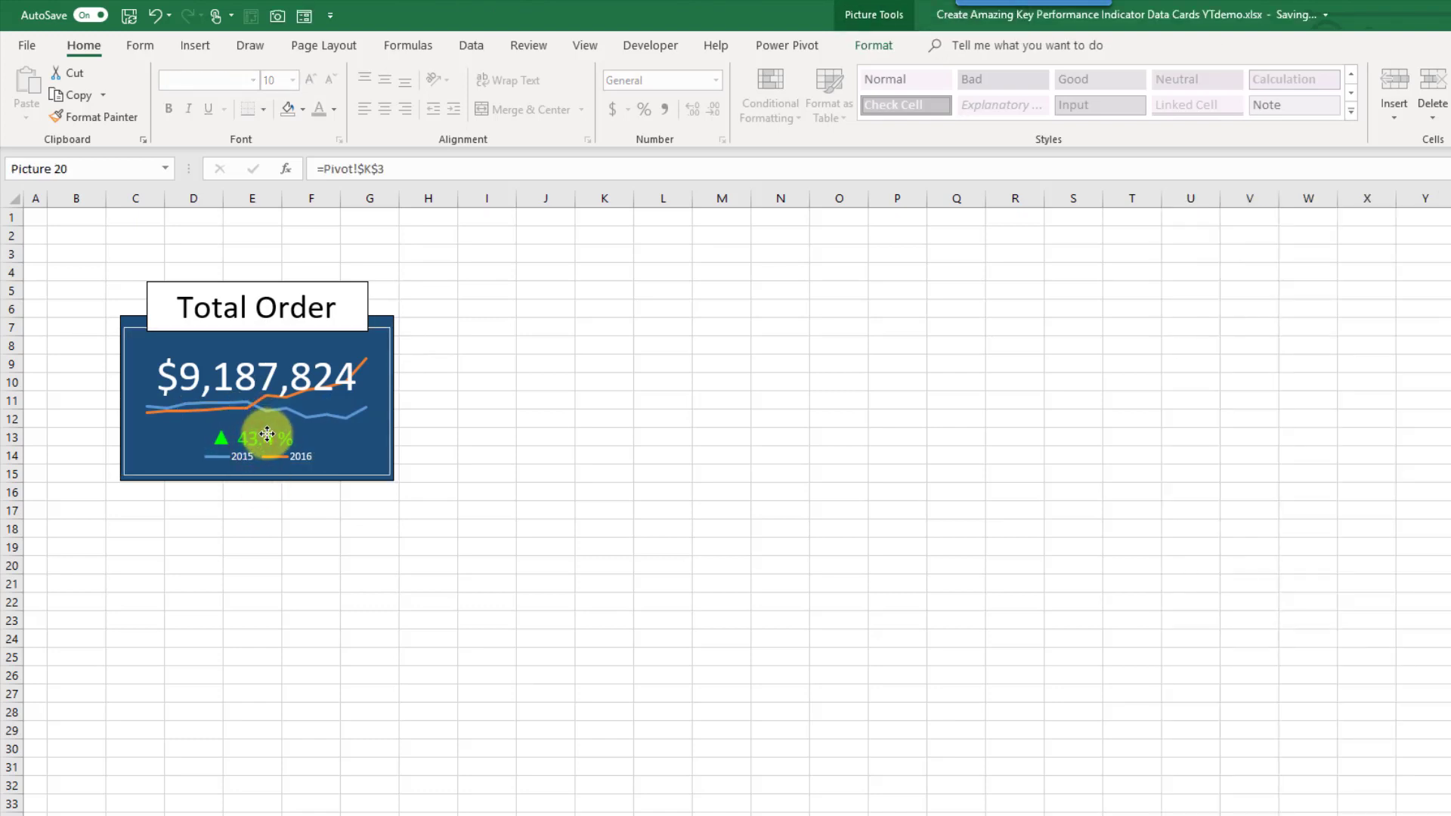
pyautogui.click(259, 373)
pyautogui.moveTo(260, 375); pyautogui.dragTo(260, 383)
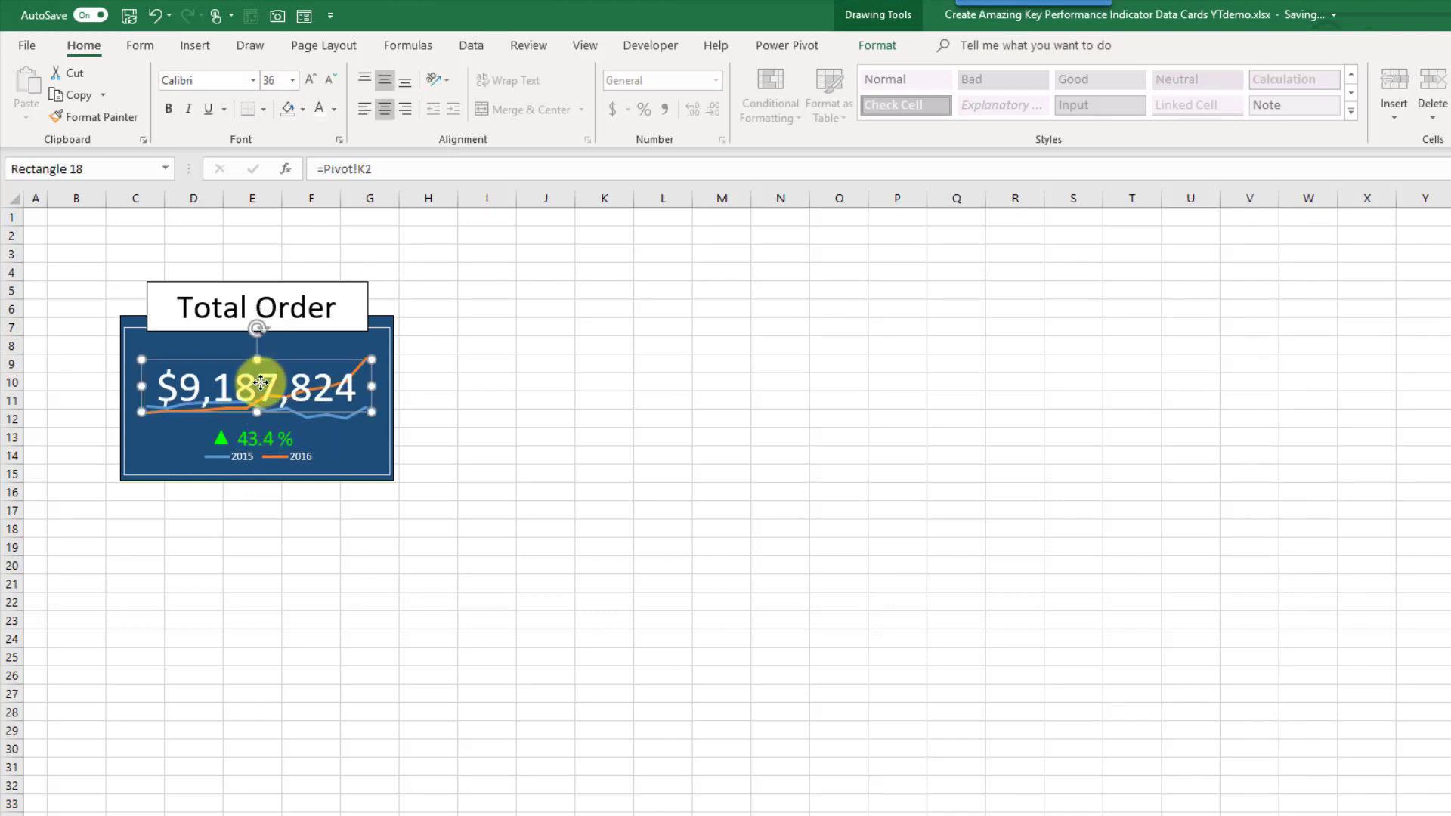
# Align all of the card's objects, including the percentage picture, by their horizontal centres
pyautogui.hotkey('ctrl', 'a')
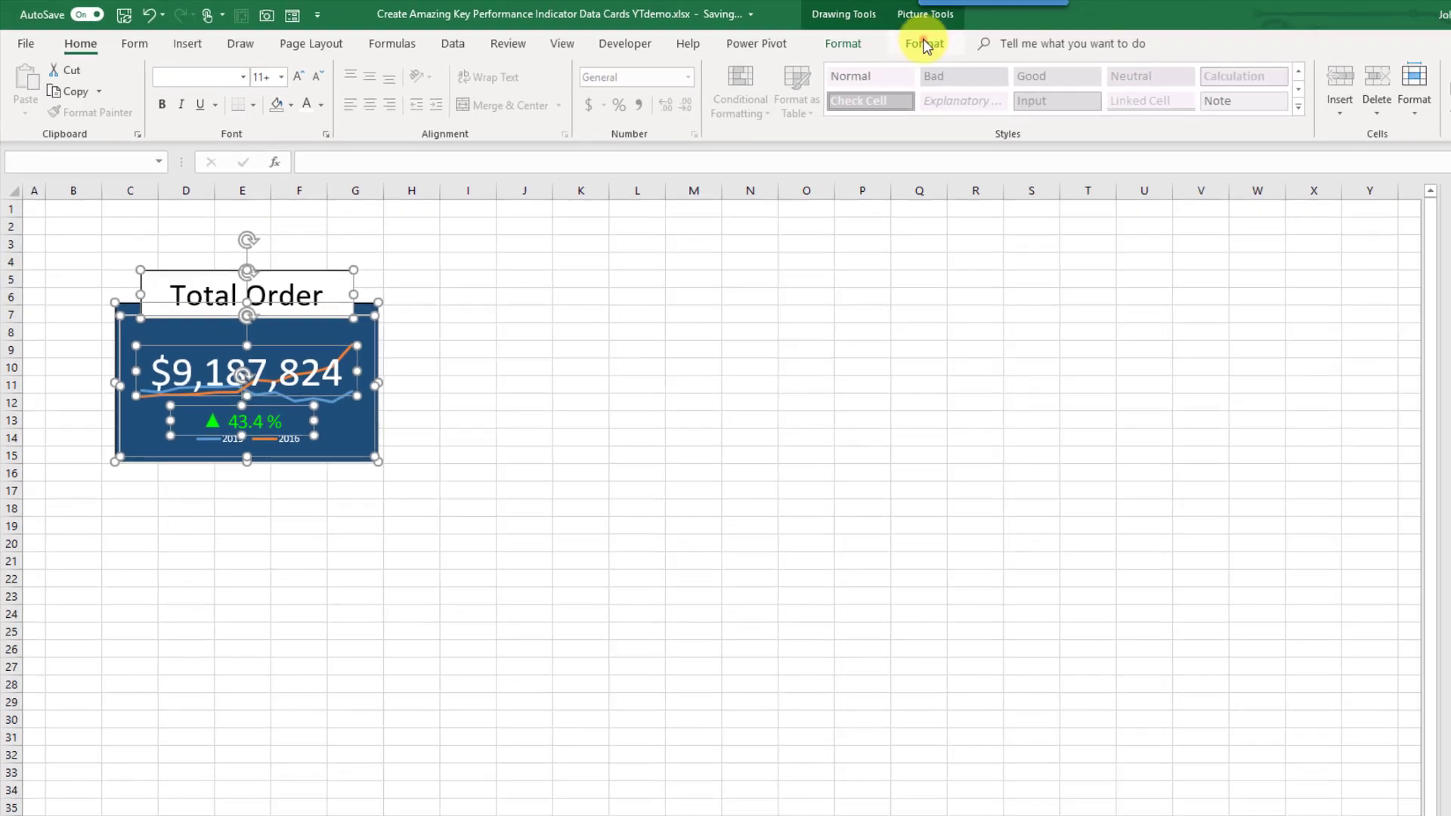
pyautogui.click(962, 45)
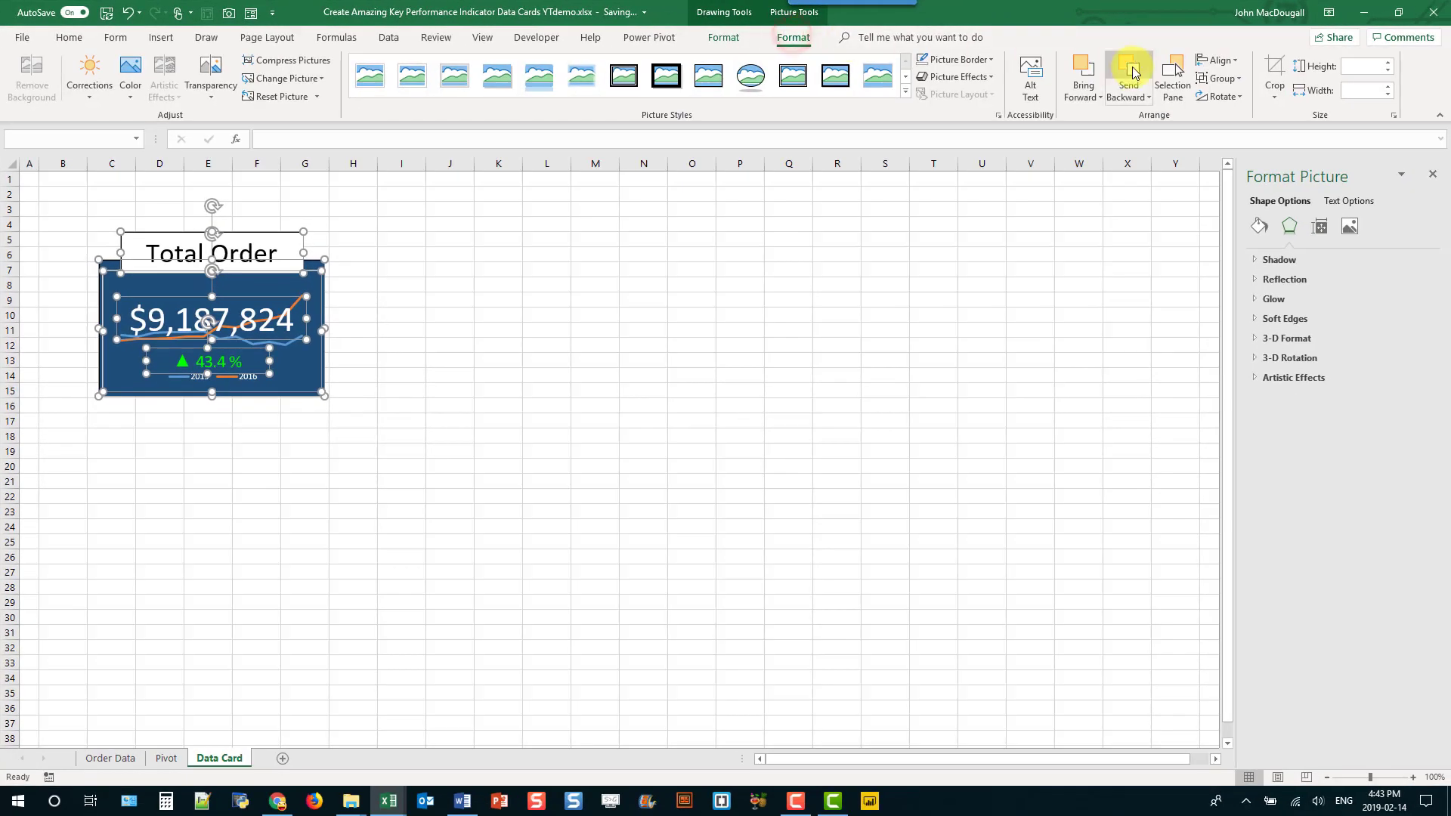
pyautogui.click(1217, 60)
pyautogui.click(1220, 103)
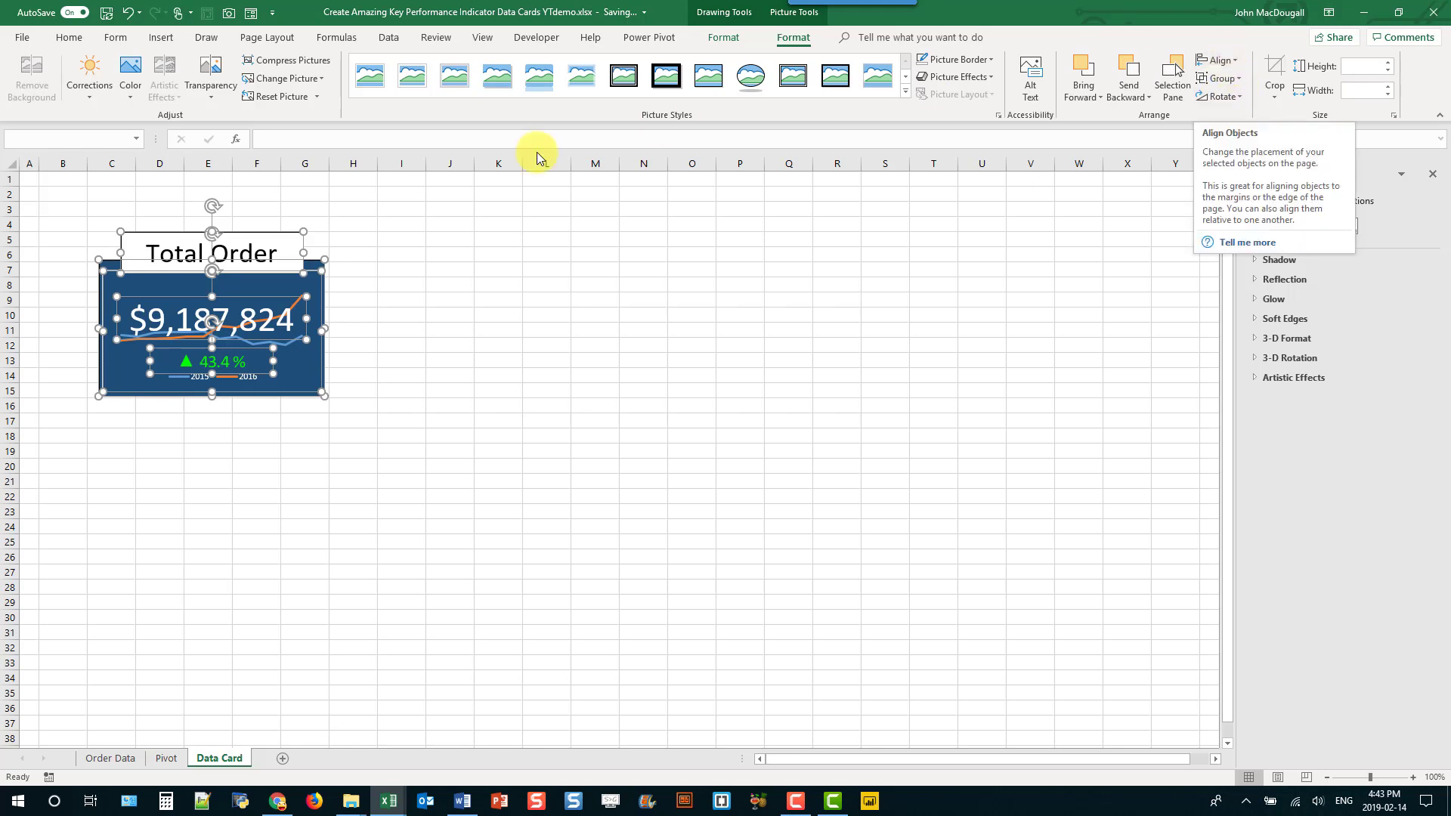
# Nudge the Total Order title down slightly over the card's upper edge
pyautogui.click(265, 219)
pyautogui.click(260, 233)
pyautogui.press('Down')
pyautogui.press('Down')
pyautogui.press('Down')
pyautogui.press('Down')
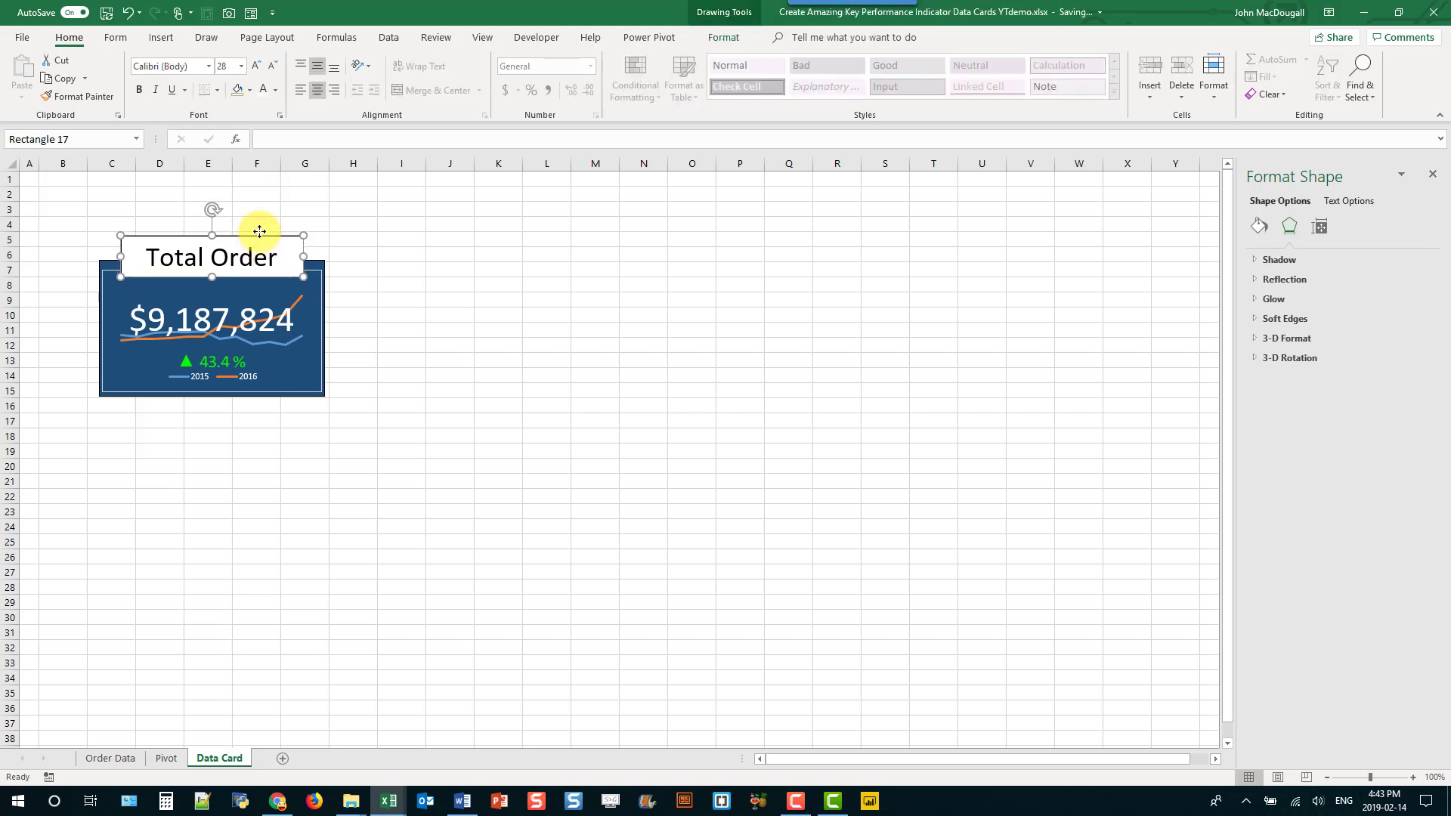
# Group all of the card's objects and move the group across to about columns F to K
pyautogui.click(719, 37)
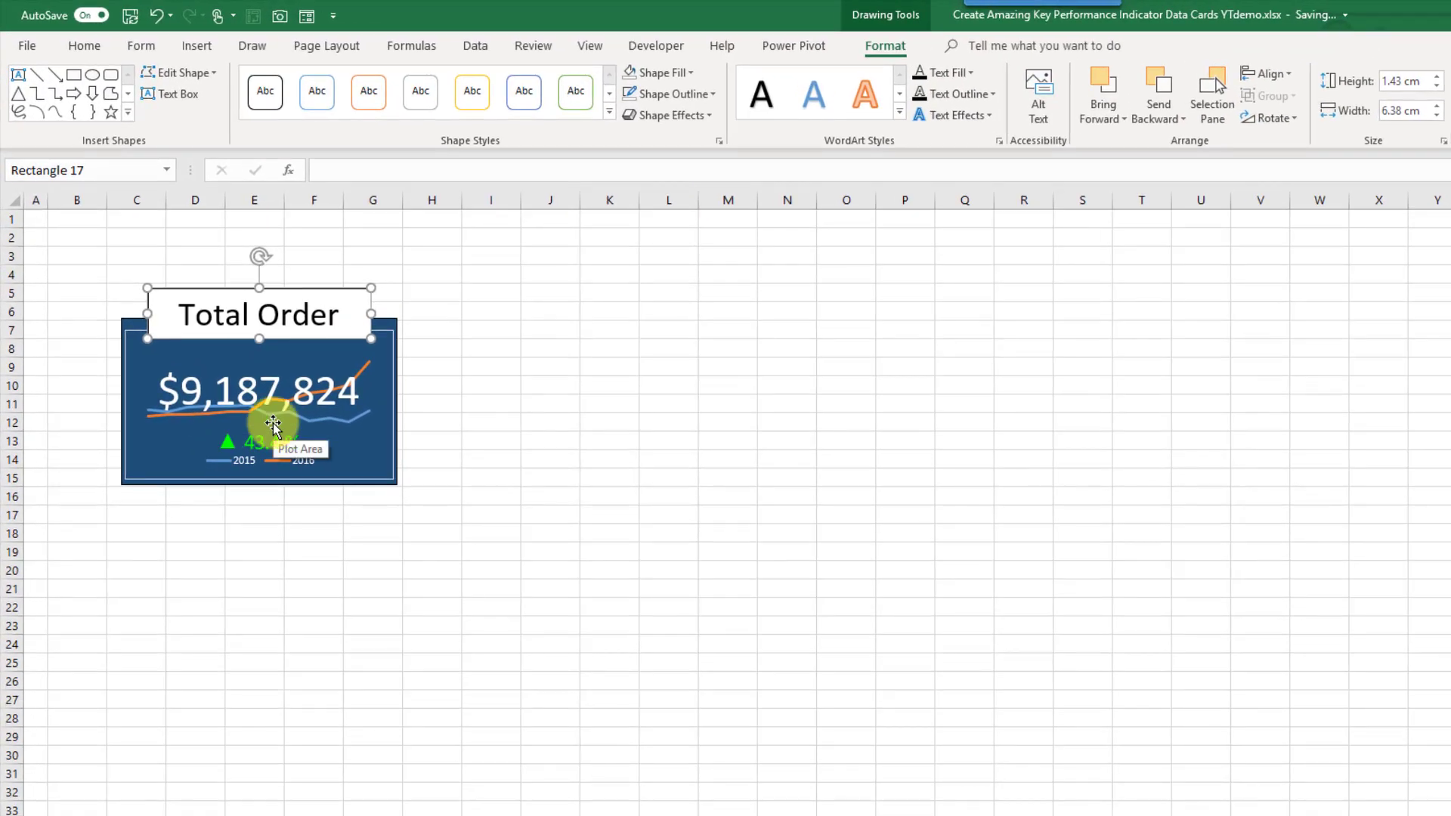
pyautogui.hotkey('ctrl', 'a')
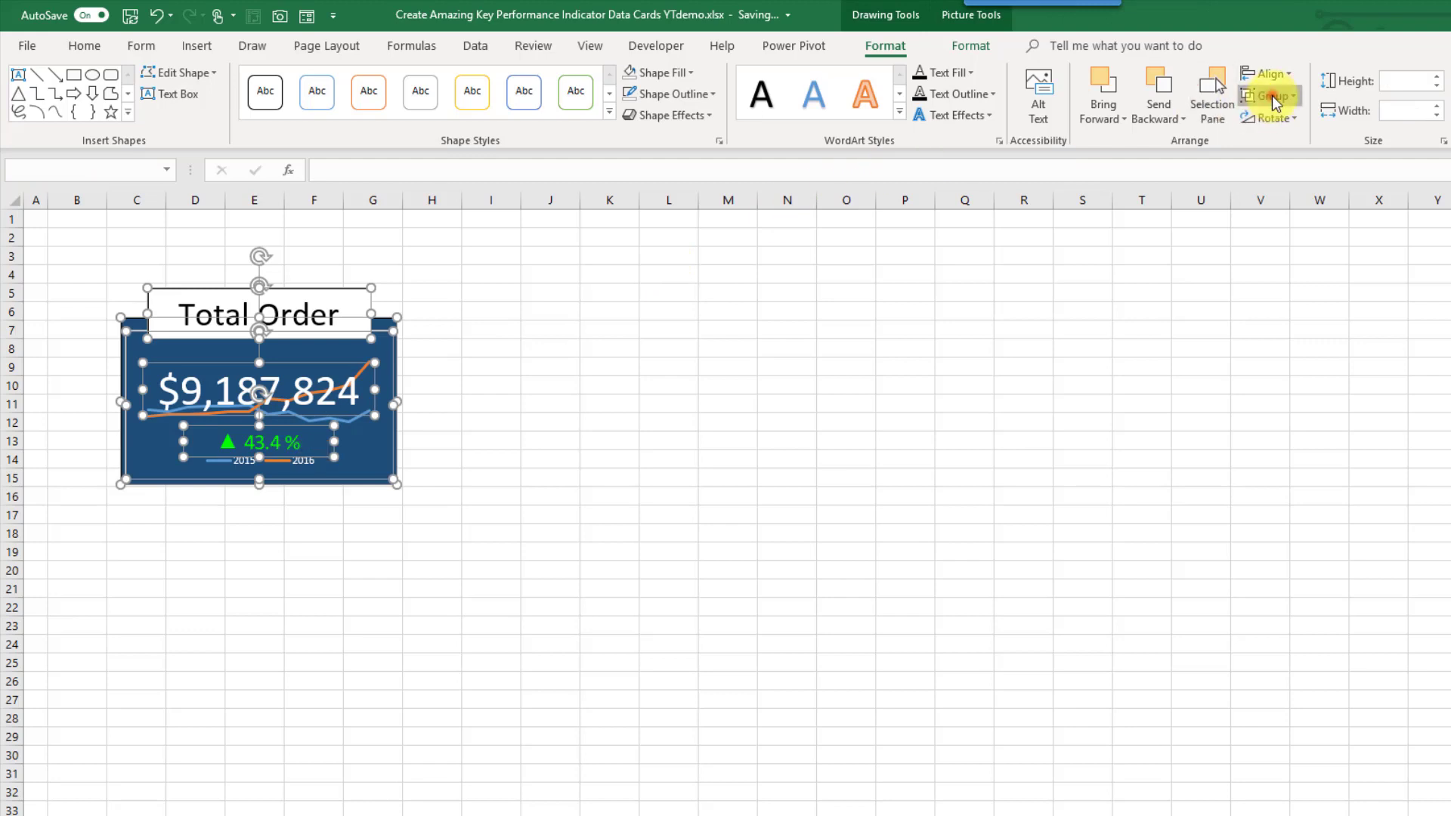
pyautogui.click(1271, 95)
pyautogui.click(1282, 111)
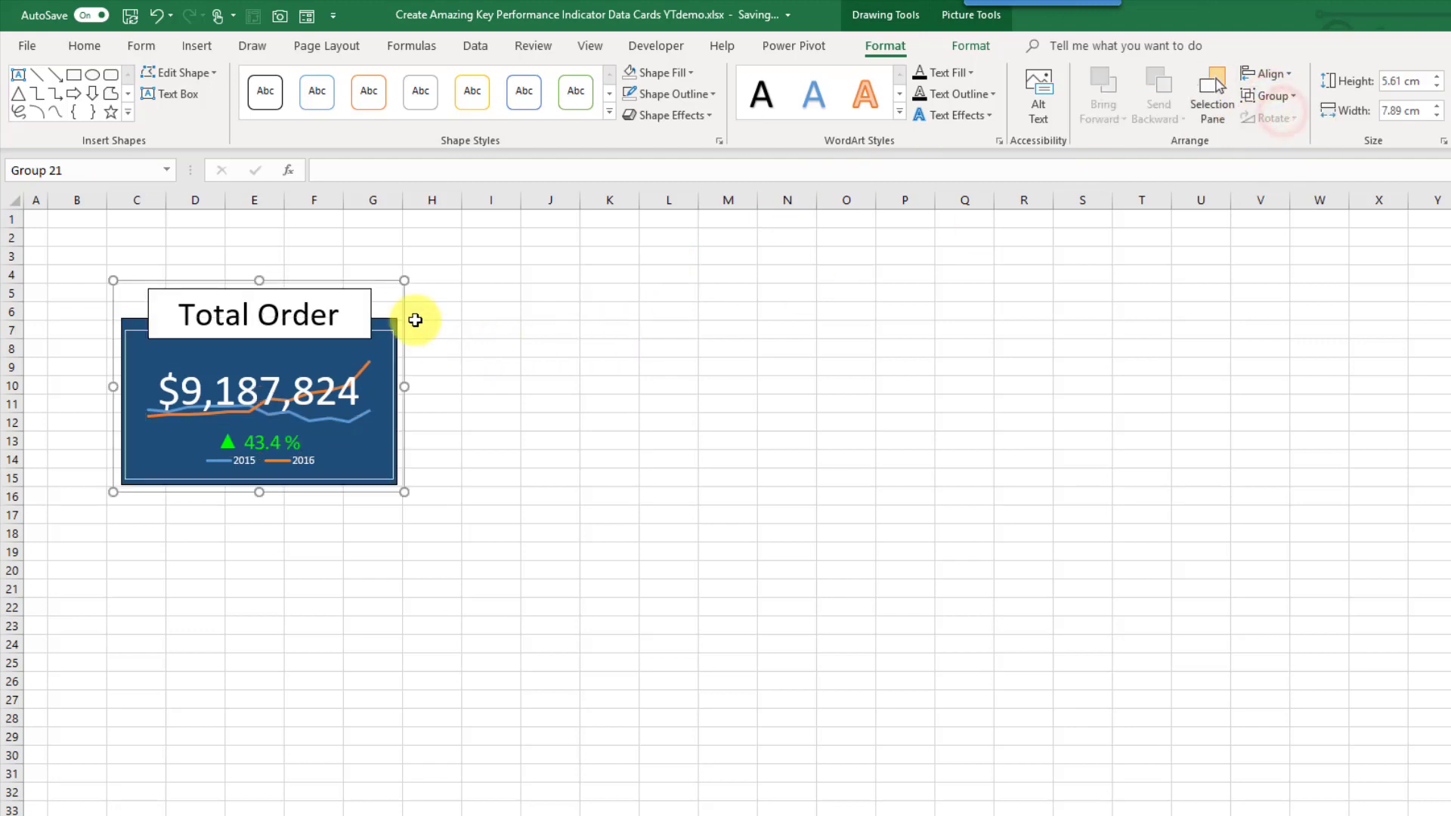
pyautogui.moveTo(389, 281); pyautogui.dragTo(602, 246)
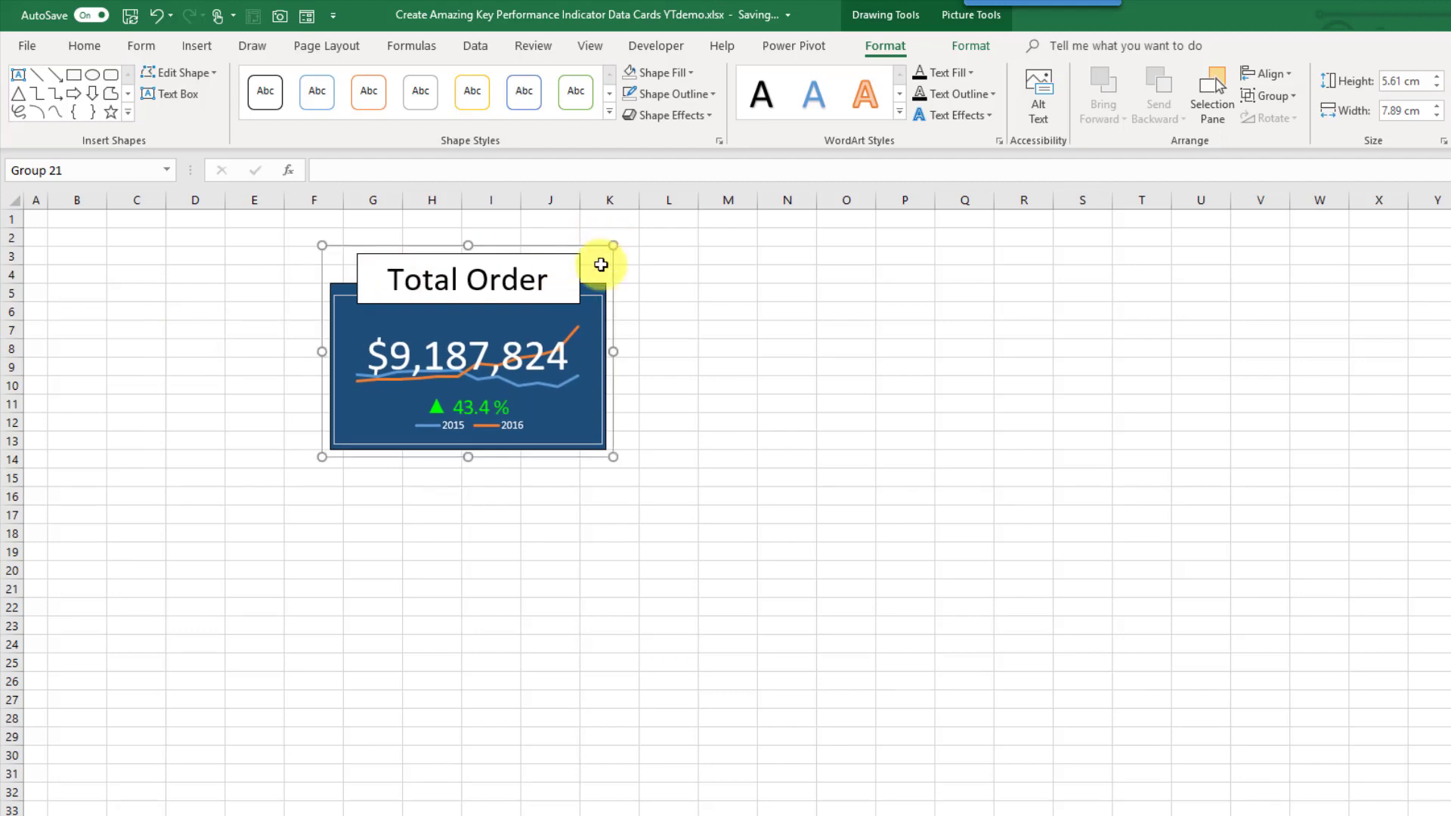
# Remove the outline of the PivotChart inside the grouped card and deselect the card
pyautogui.click(591, 294)
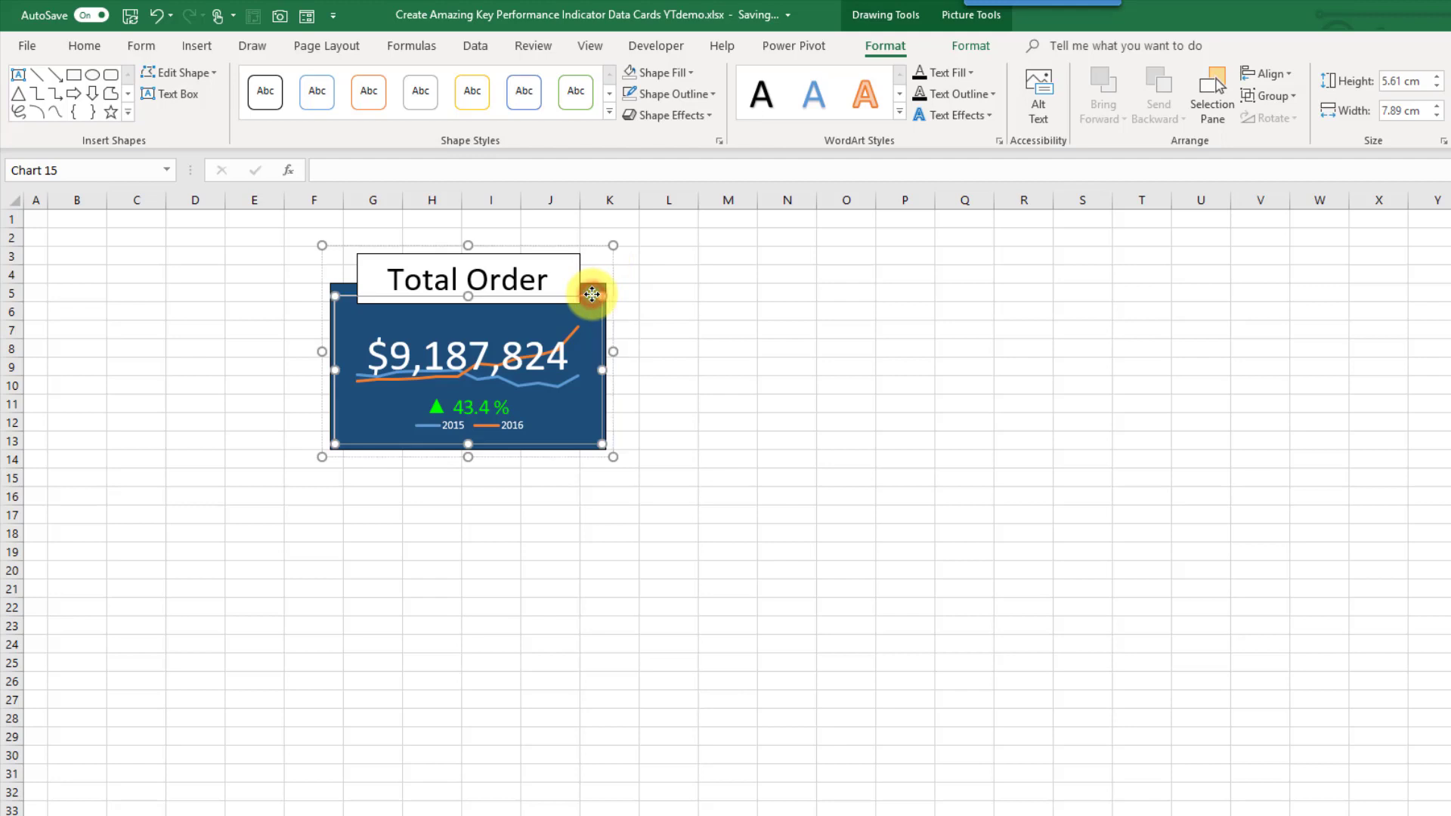
pyautogui.doubleClick(592, 294)
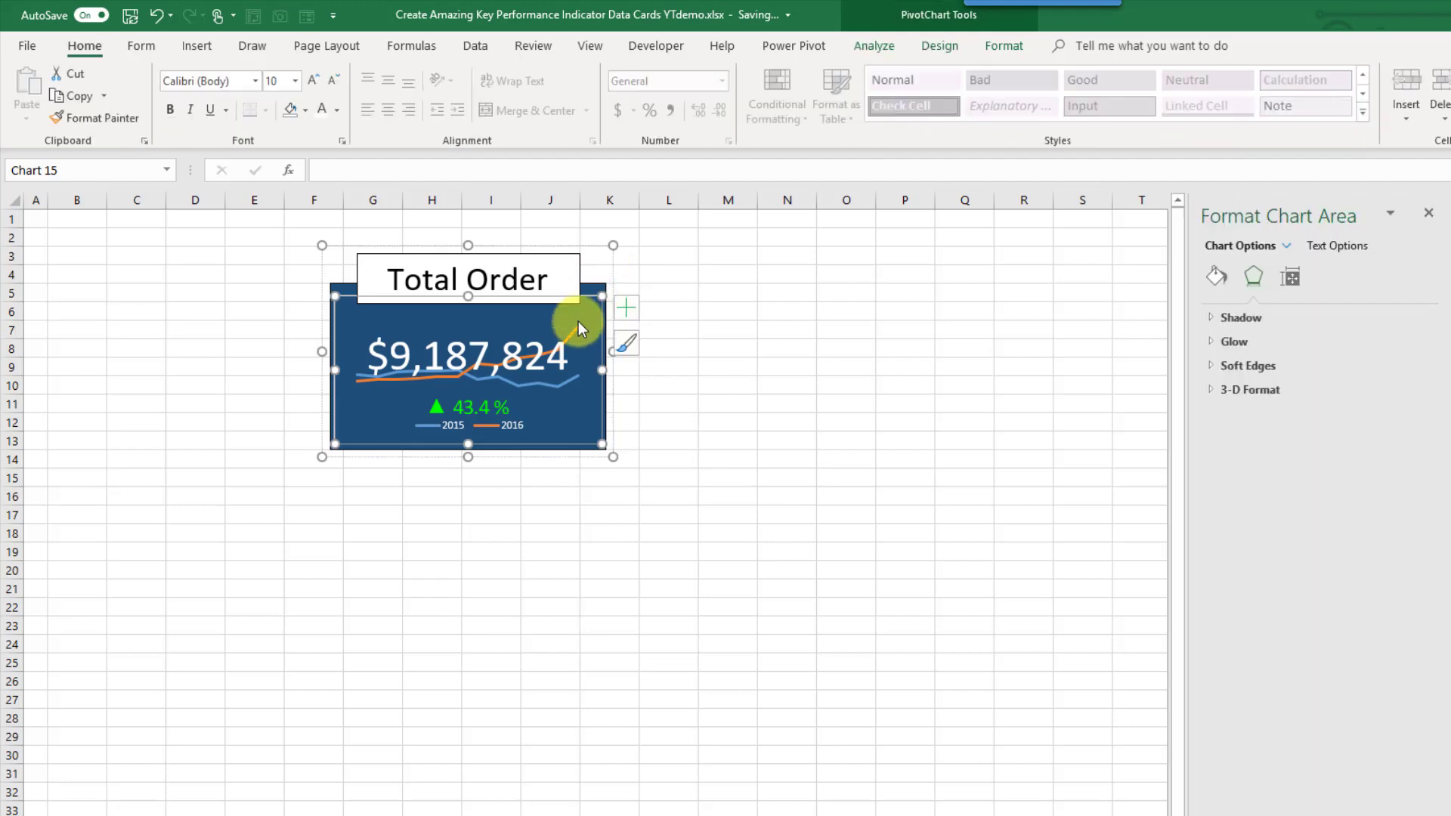
pyautogui.moveTo(572, 338)
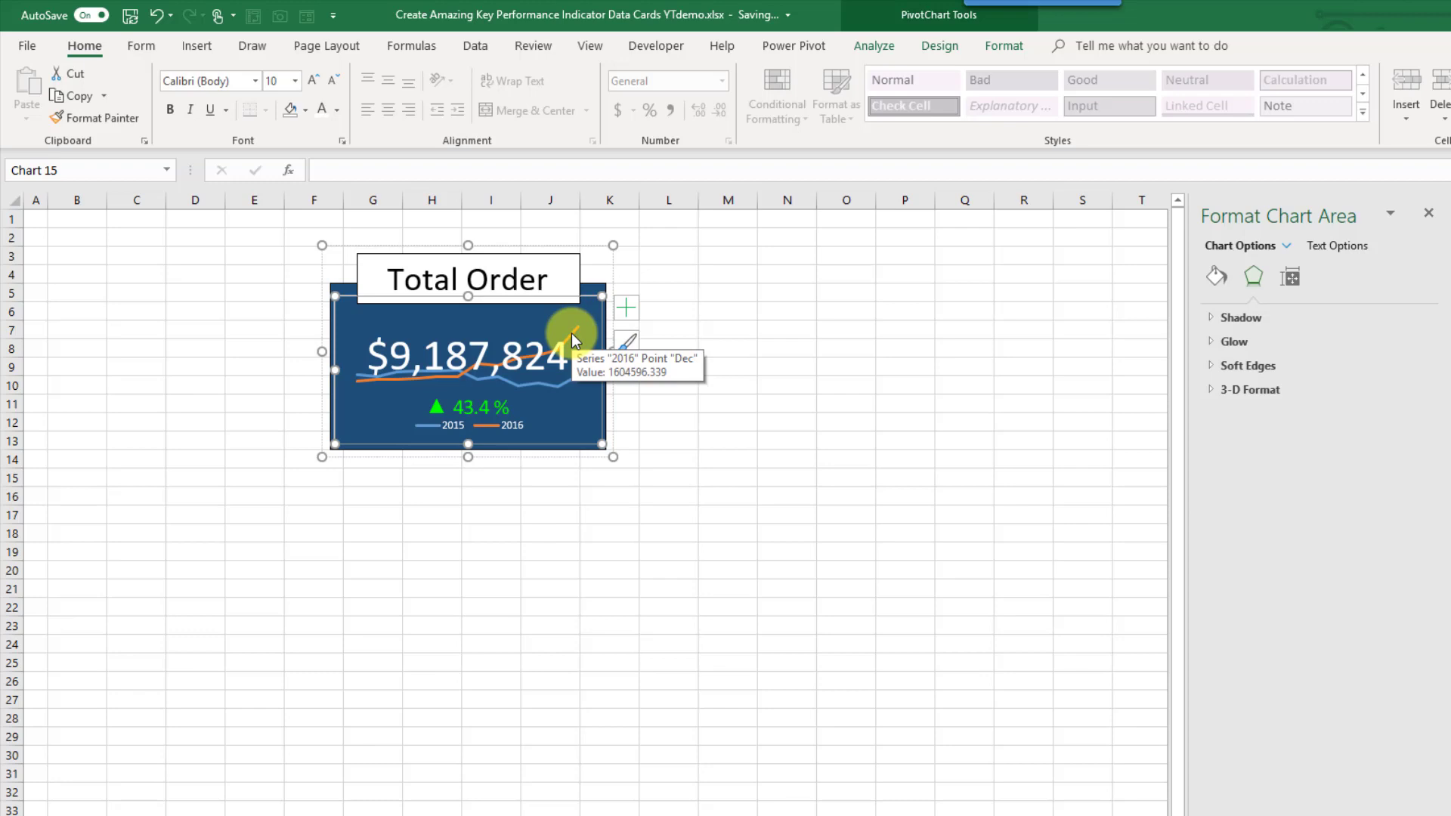
pyautogui.click(1009, 47)
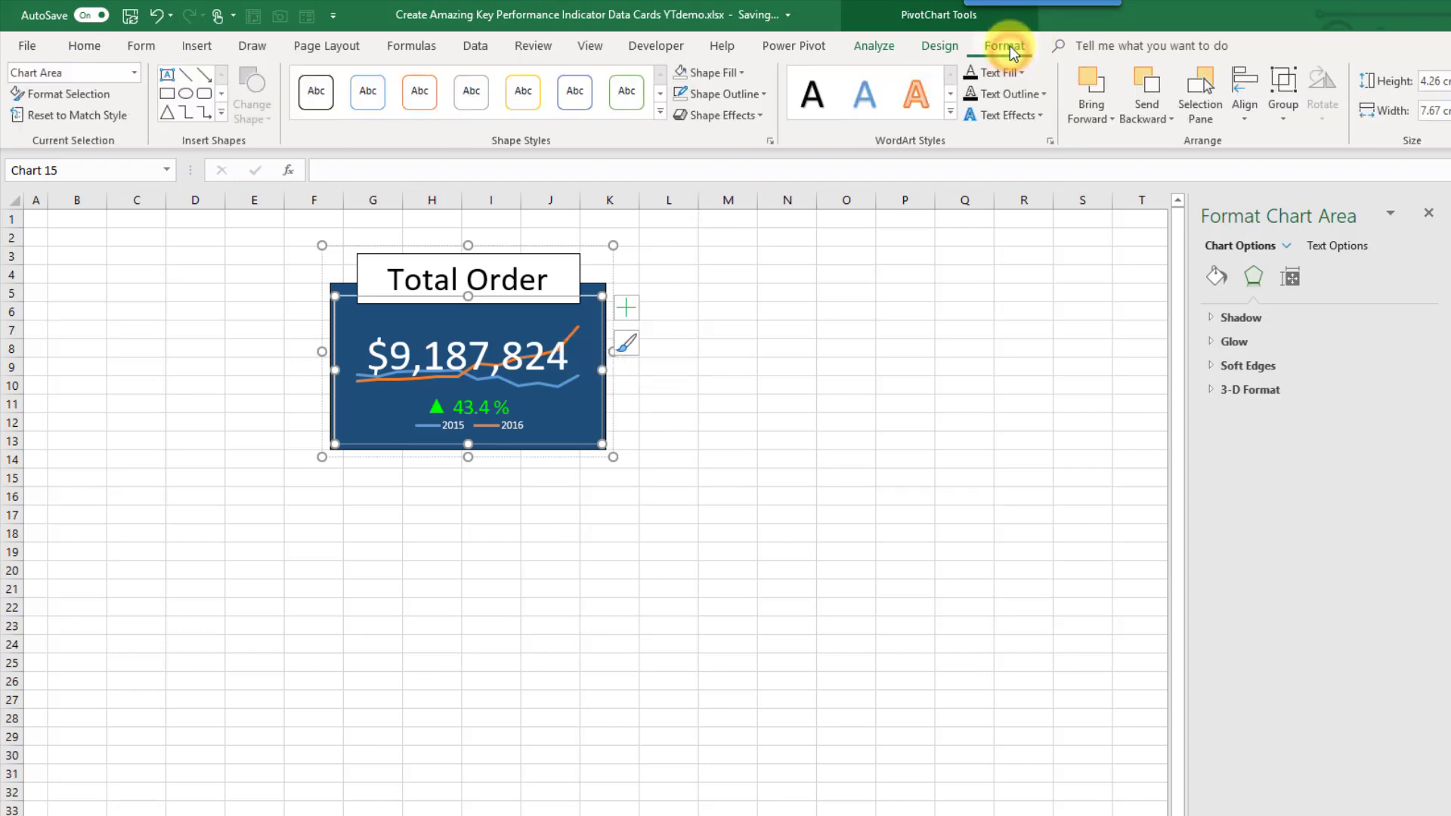
pyautogui.click(749, 94)
pyautogui.click(710, 323)
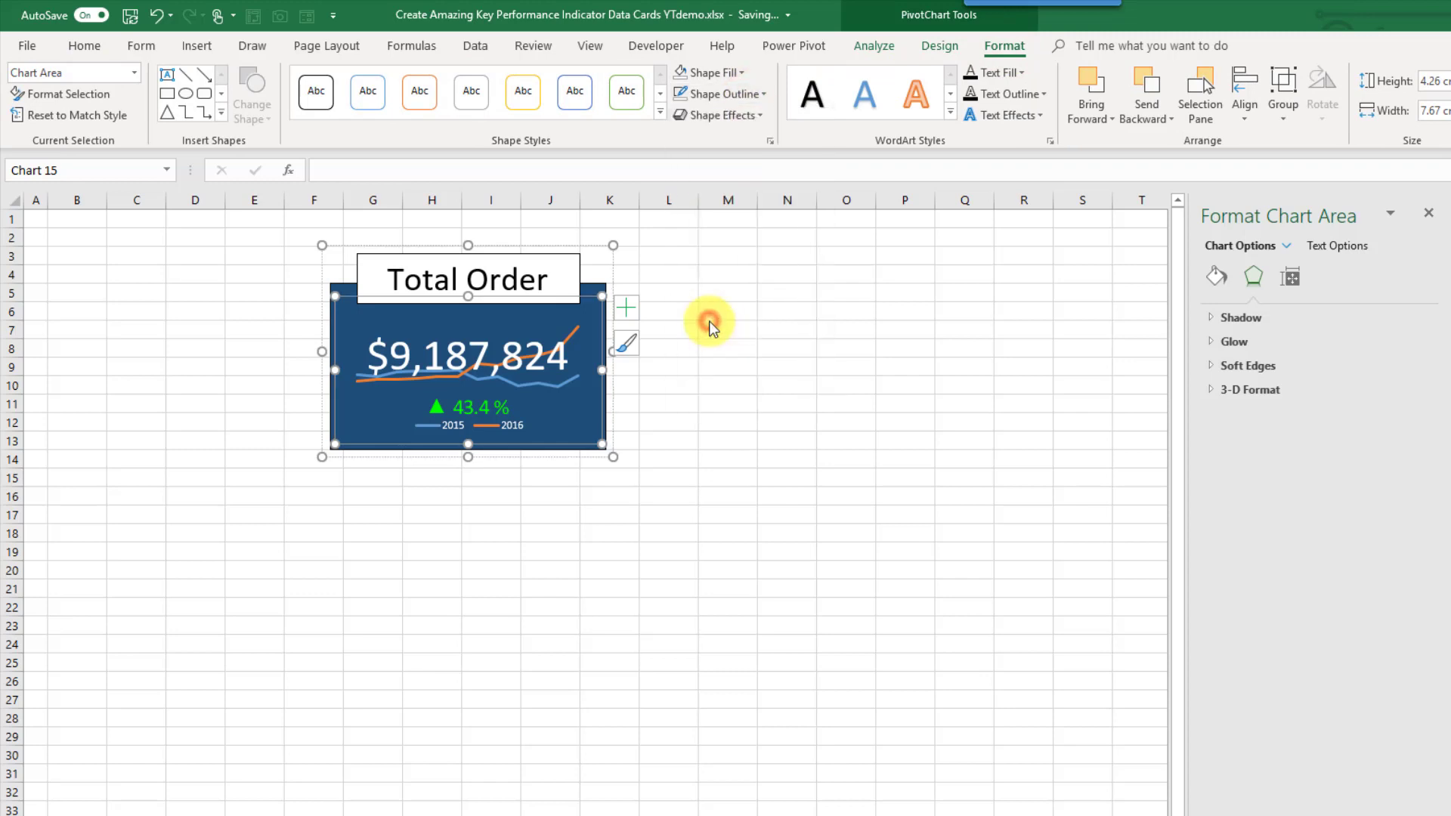
pyautogui.click(717, 322)
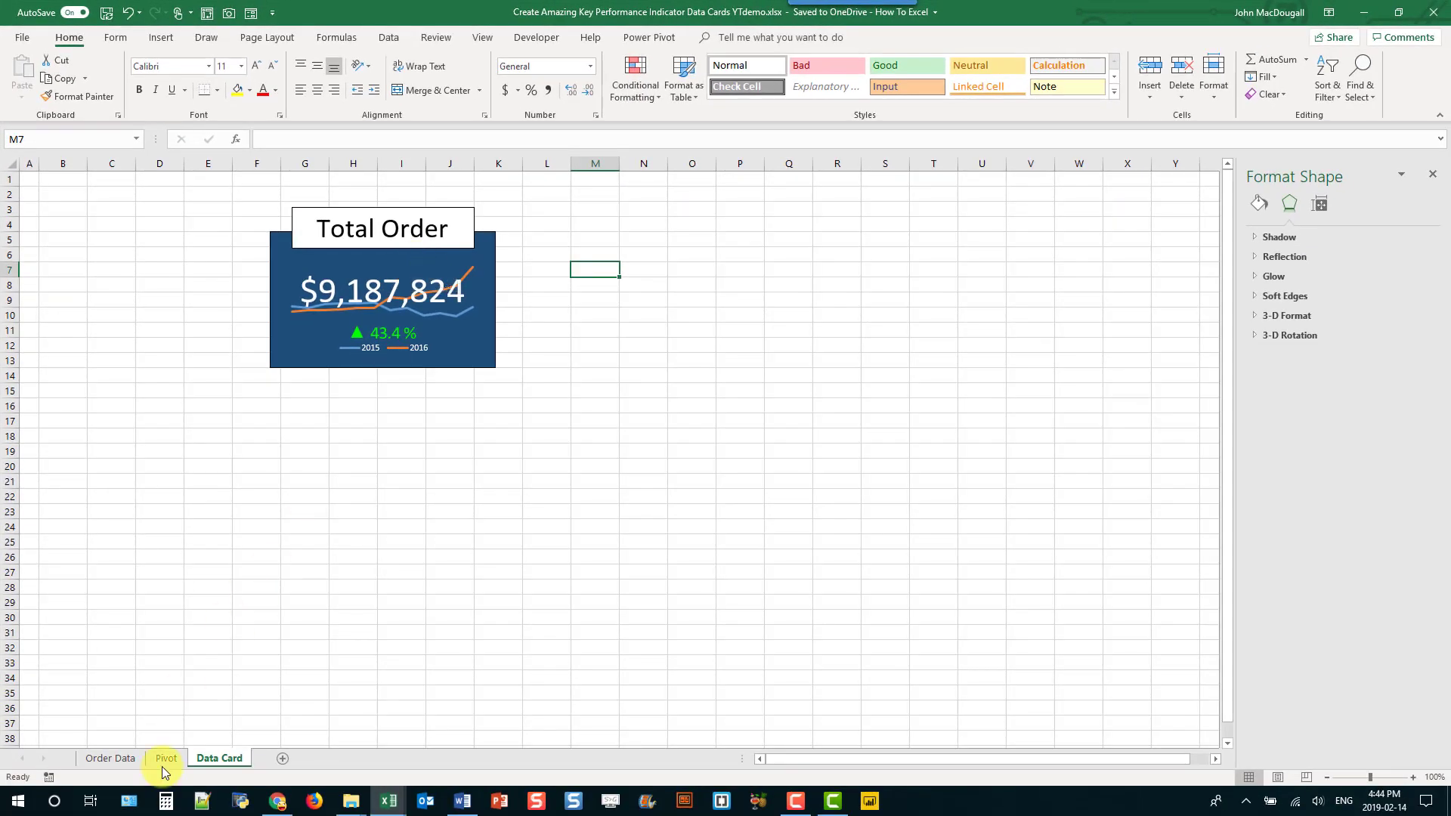
# Insert a ProductName slicer for the yearly row-label PivotTable on the Pivot sheet and widen it to about 8.15 cm
pyautogui.click(170, 776)
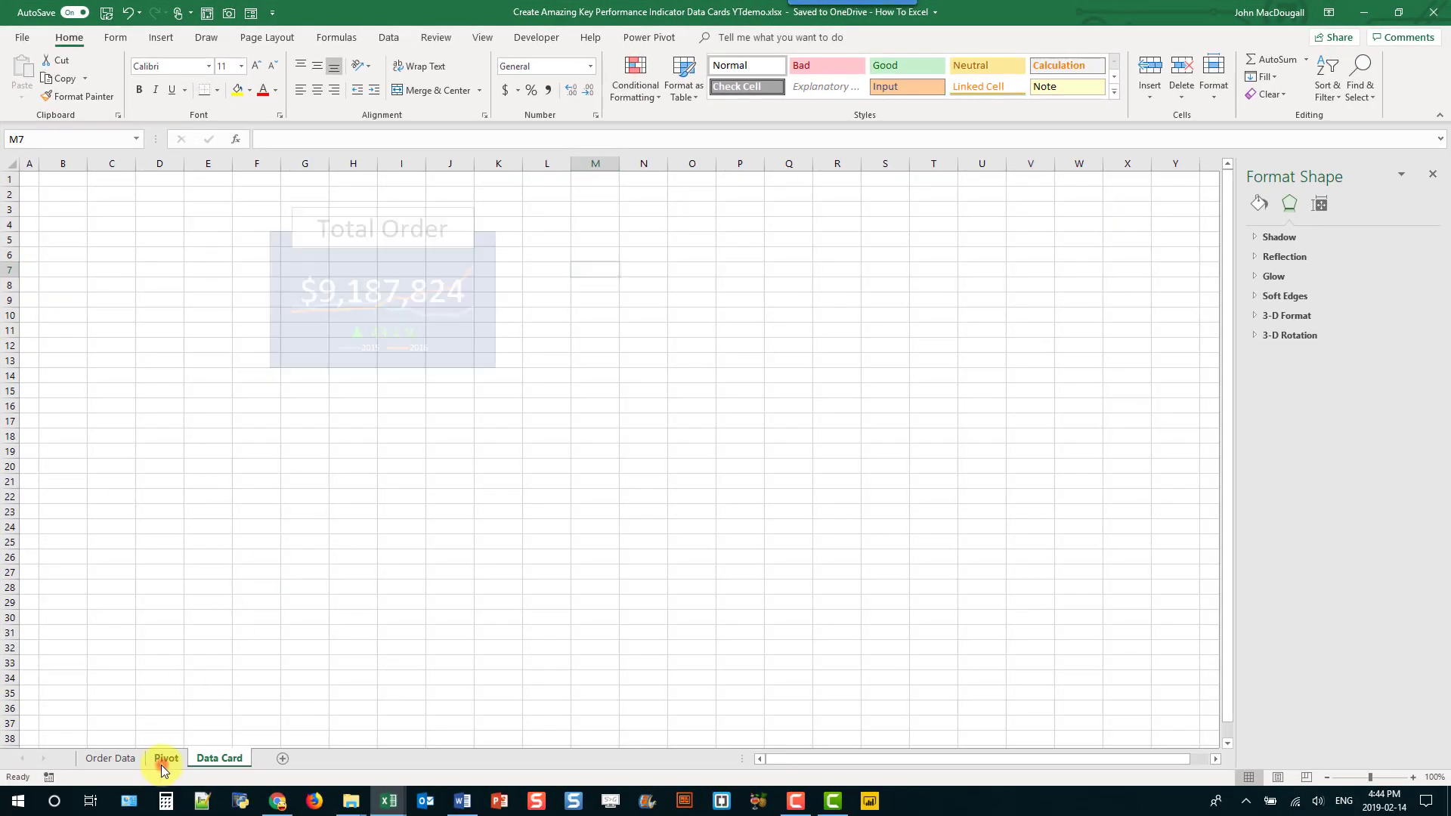
pyautogui.click(184, 331)
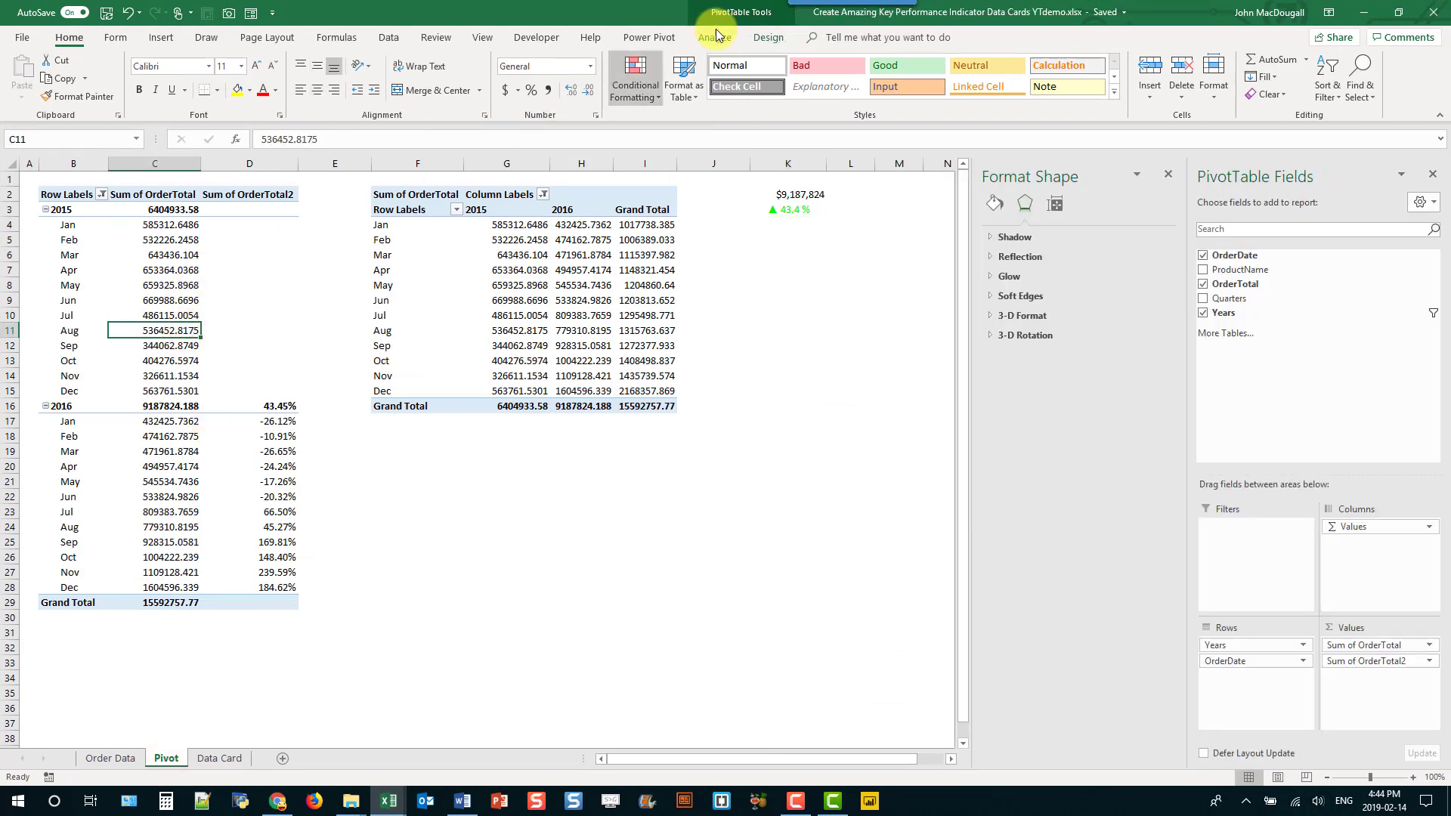
pyautogui.click(721, 39)
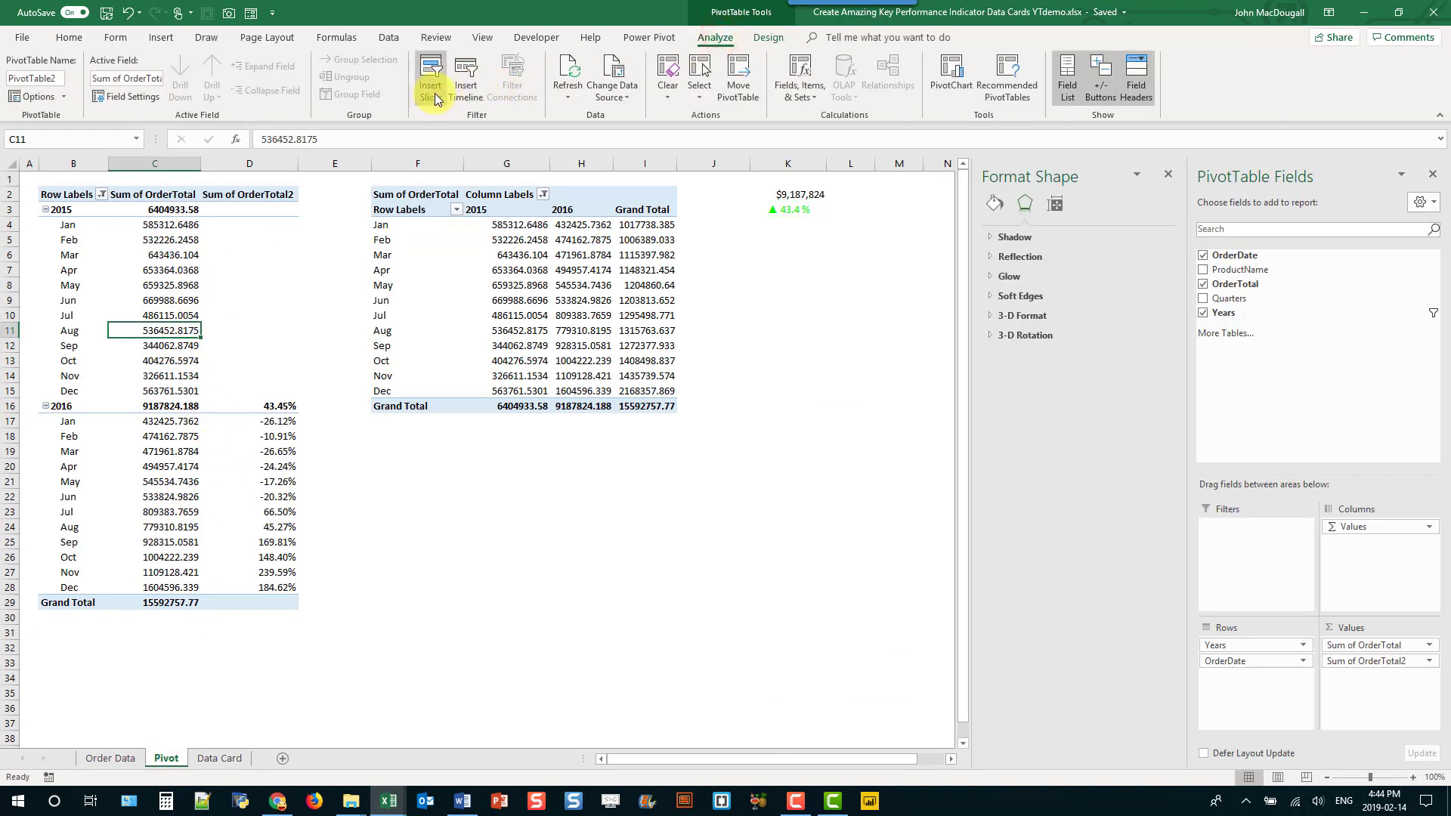
pyautogui.click(433, 96)
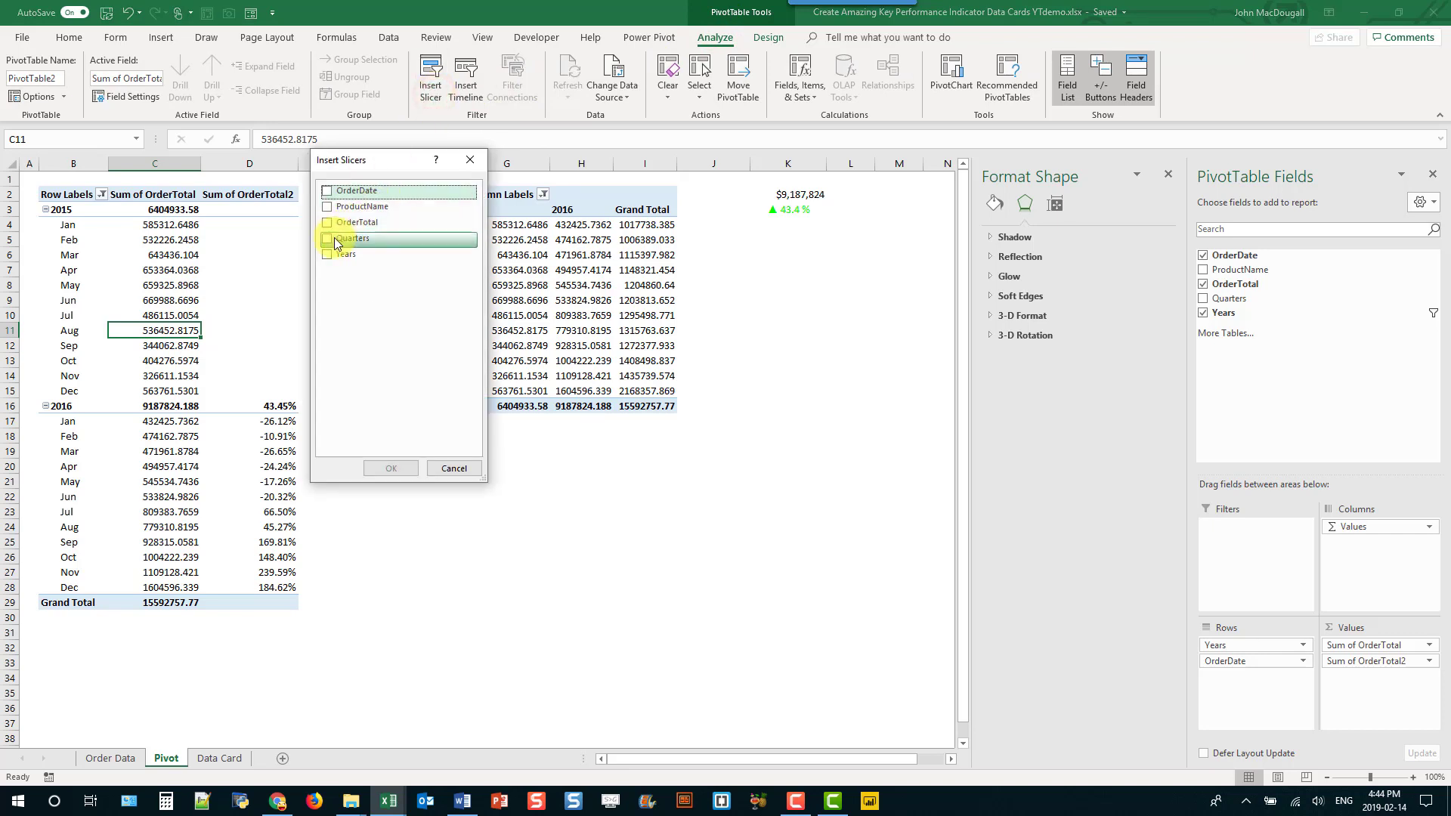
pyautogui.click(326, 206)
pyautogui.click(376, 469)
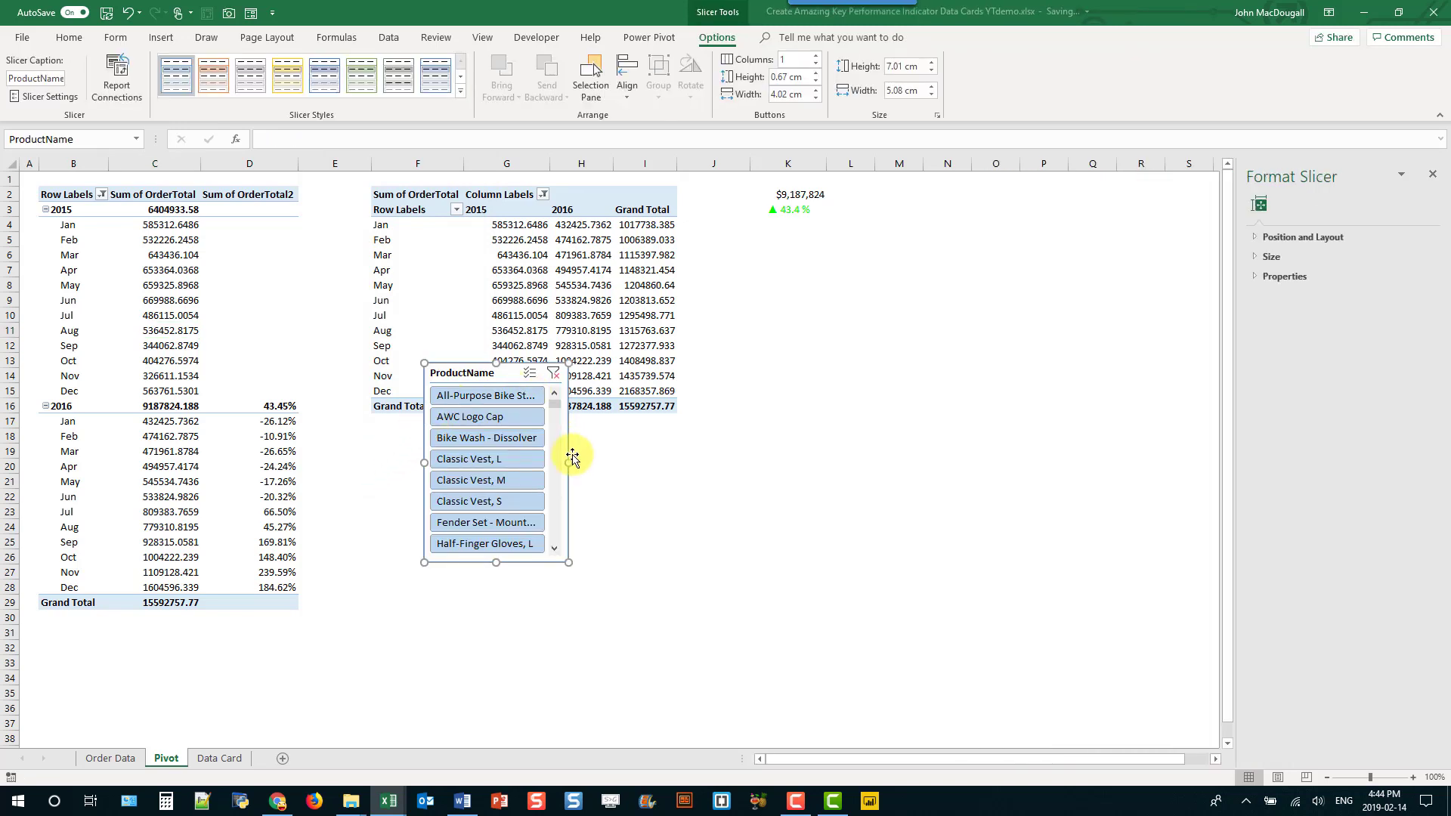
pyautogui.moveTo(568, 462); pyautogui.dragTo(654, 461)
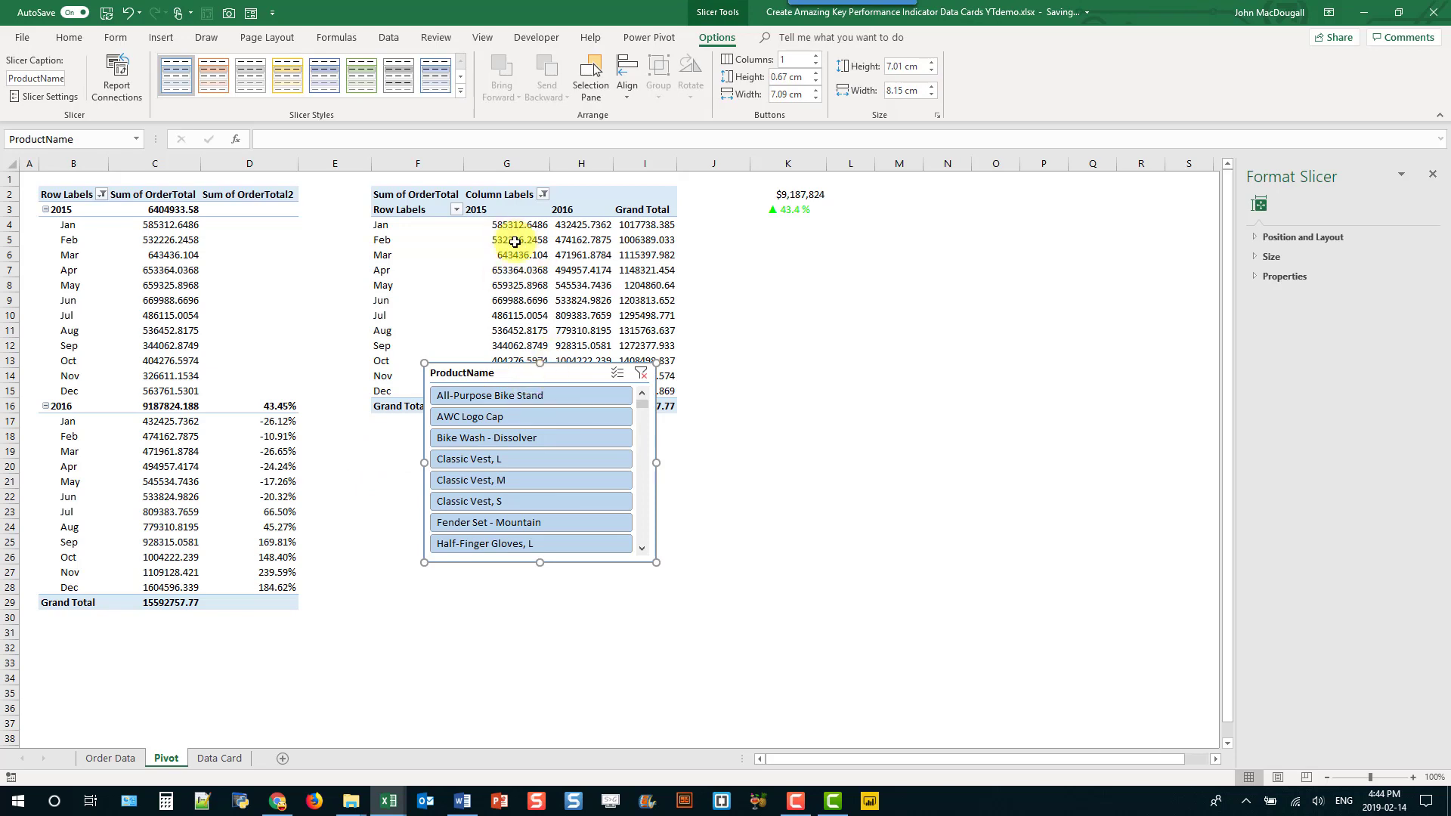
# Filter the yearly PivotTable through the slicer by All-Purpose Bike Stand, AWC Logo Cap and Bike Wash - Dissolver in turn
pyautogui.click(522, 395)
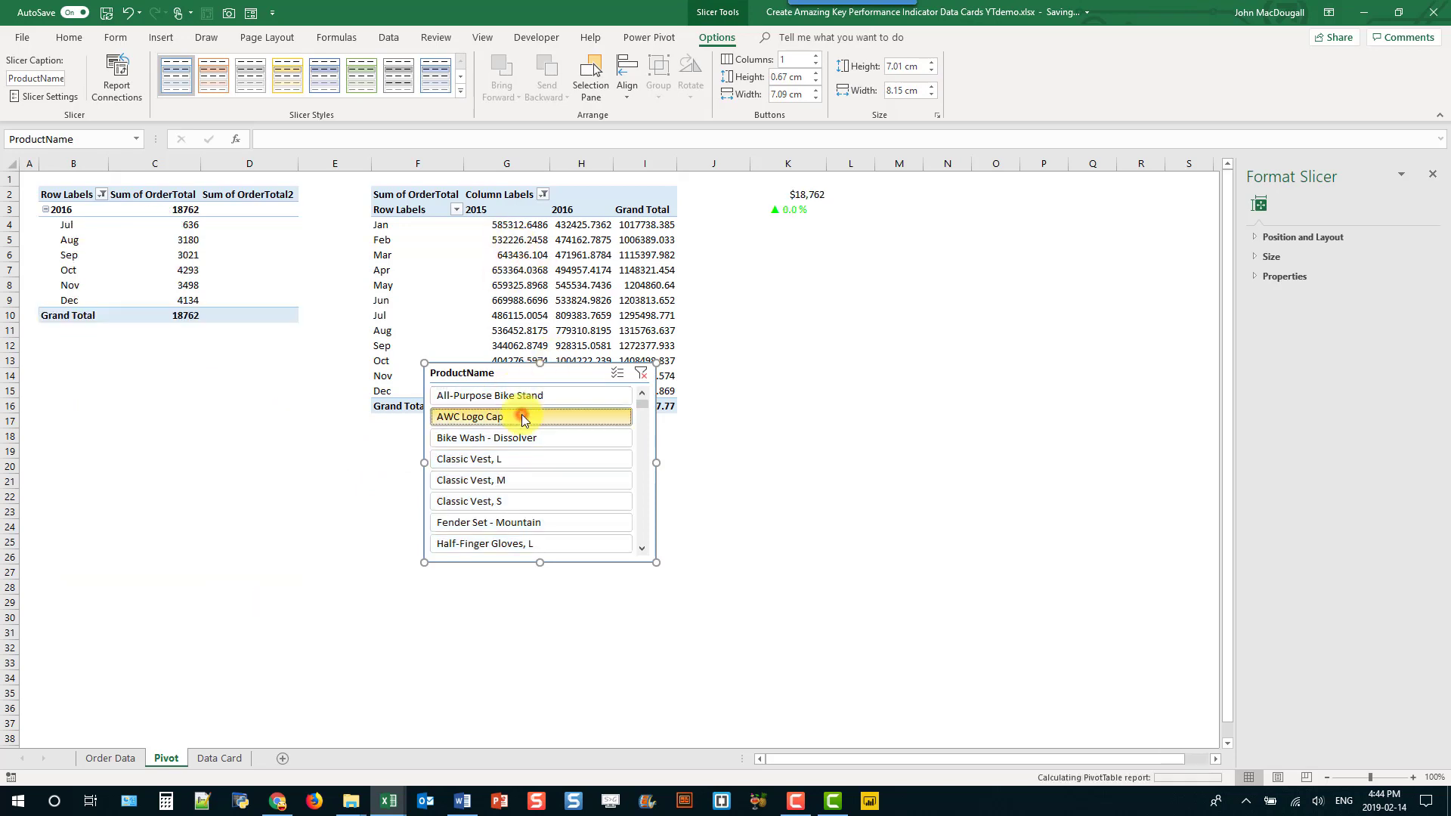
pyautogui.click(521, 415)
pyautogui.click(526, 440)
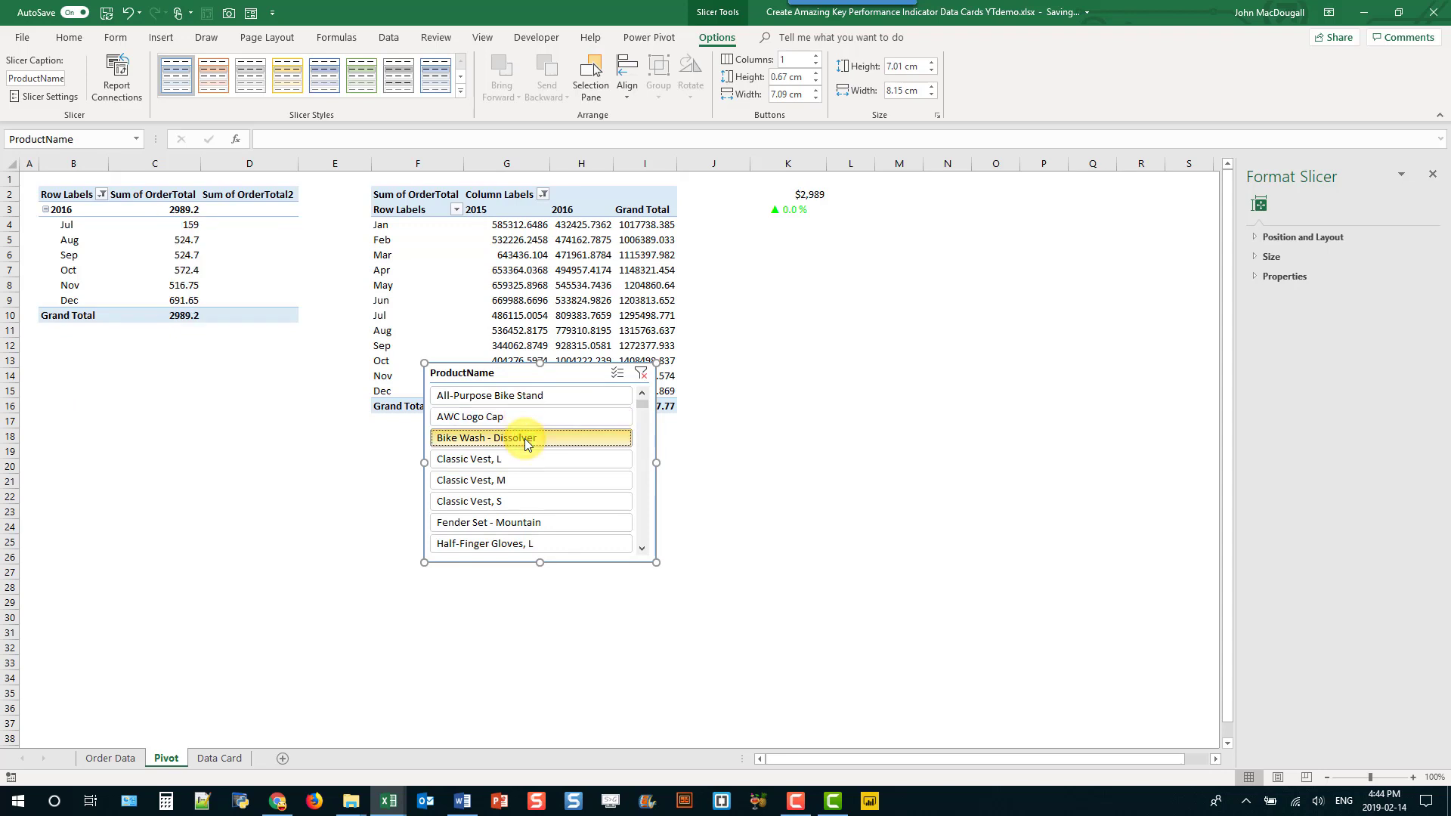
# Connect the ProductName slicer to PivotTable4 in addition to PivotTable2 through its report connections
pyautogui.rightClick(532, 369)
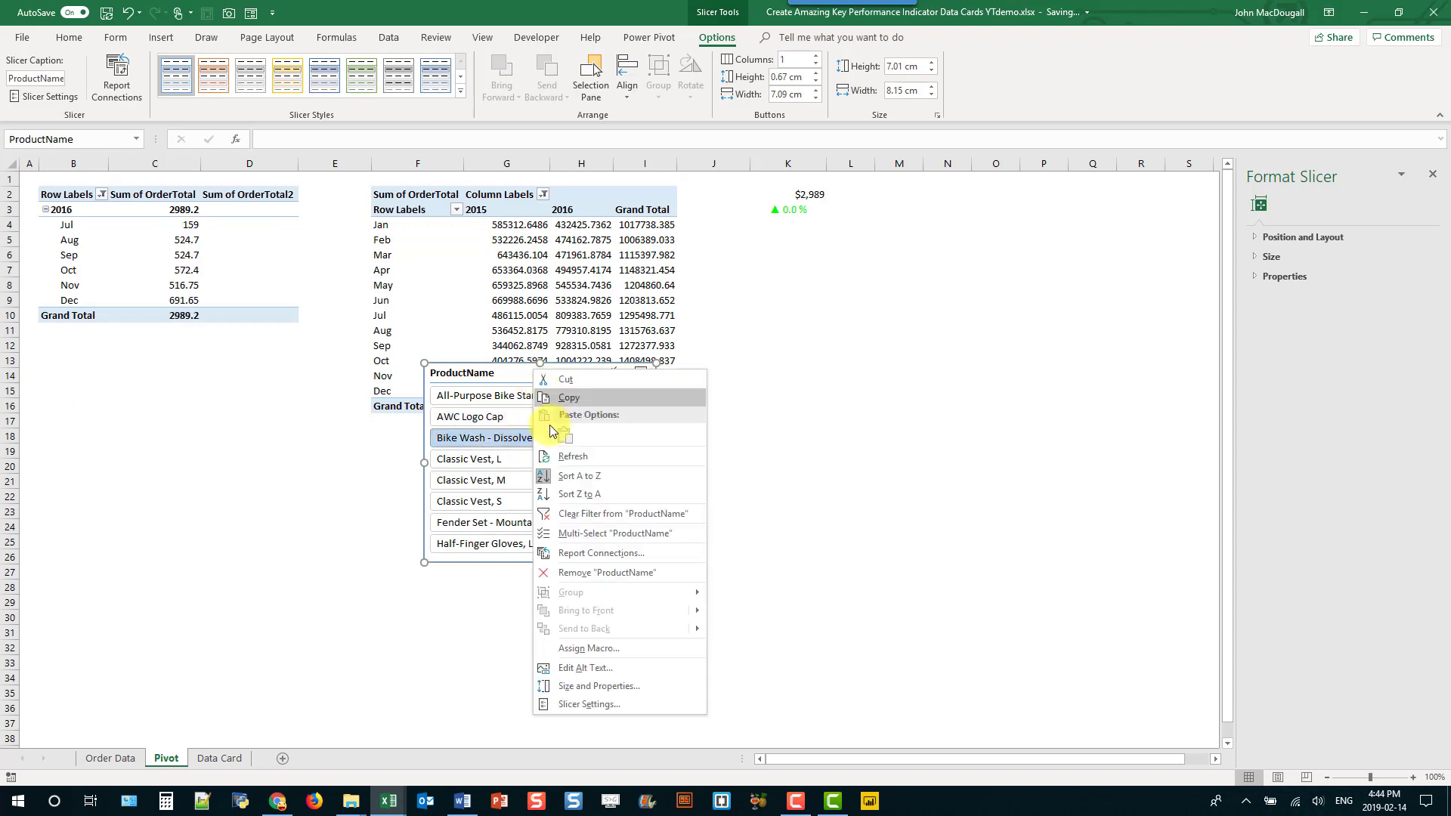
pyautogui.click(579, 548)
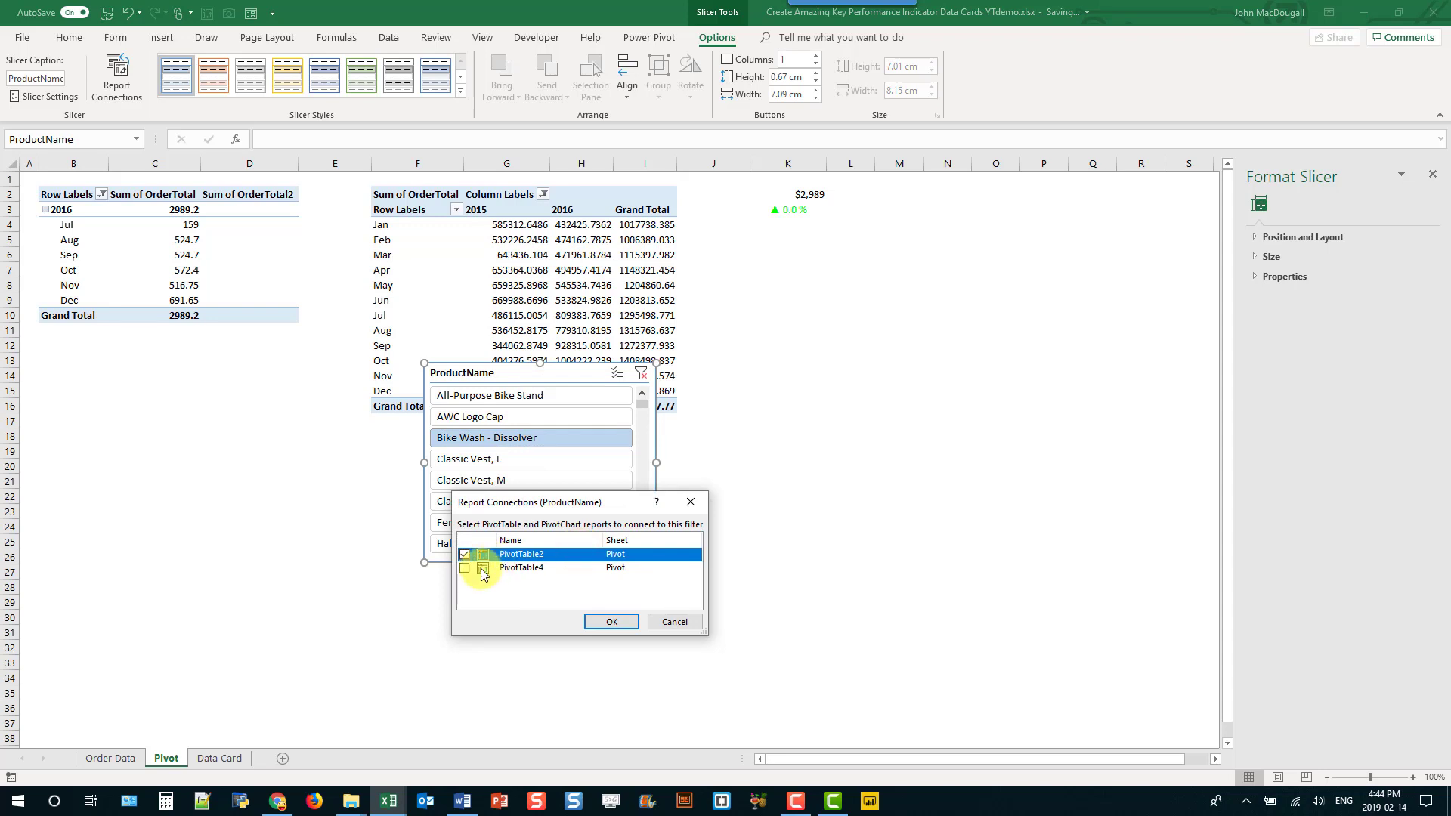
pyautogui.click(464, 568)
pyautogui.click(612, 623)
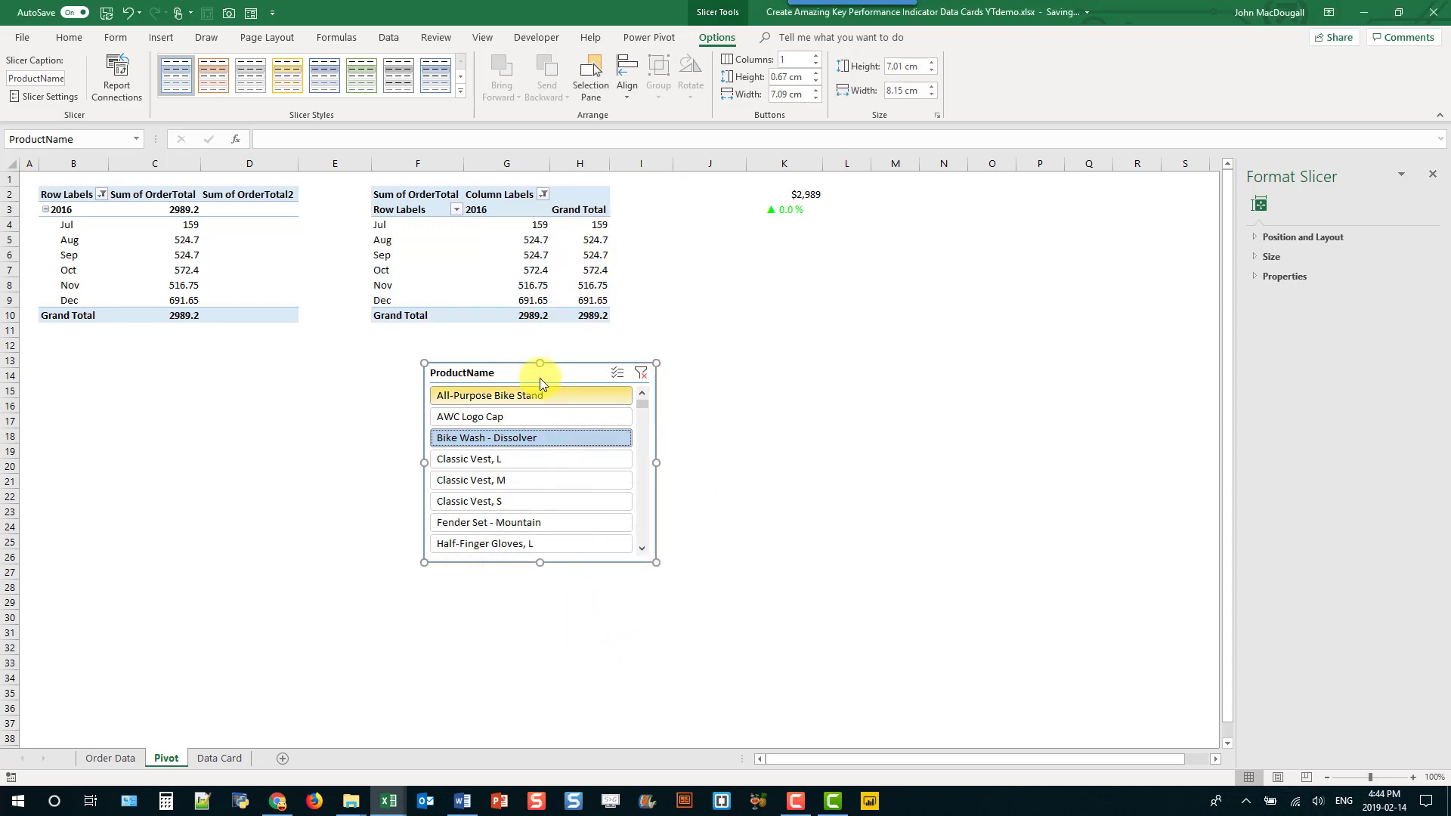
# Move the ProductName slicer from the Pivot sheet to cell B2 of the Data Card sheet and narrow it to about four columns wide
pyautogui.hotkey('ctrl', 'x')
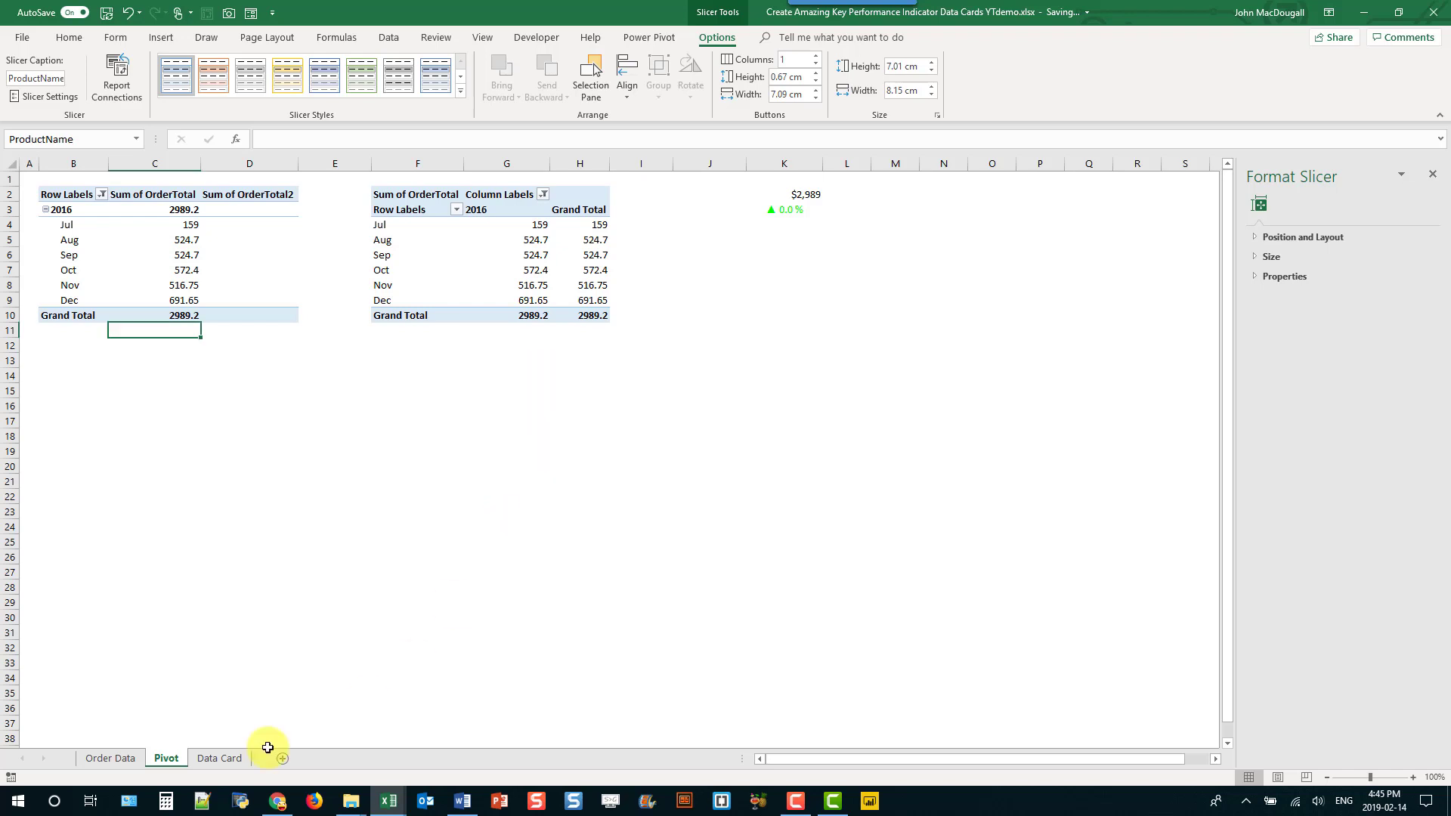
pyautogui.click(219, 758)
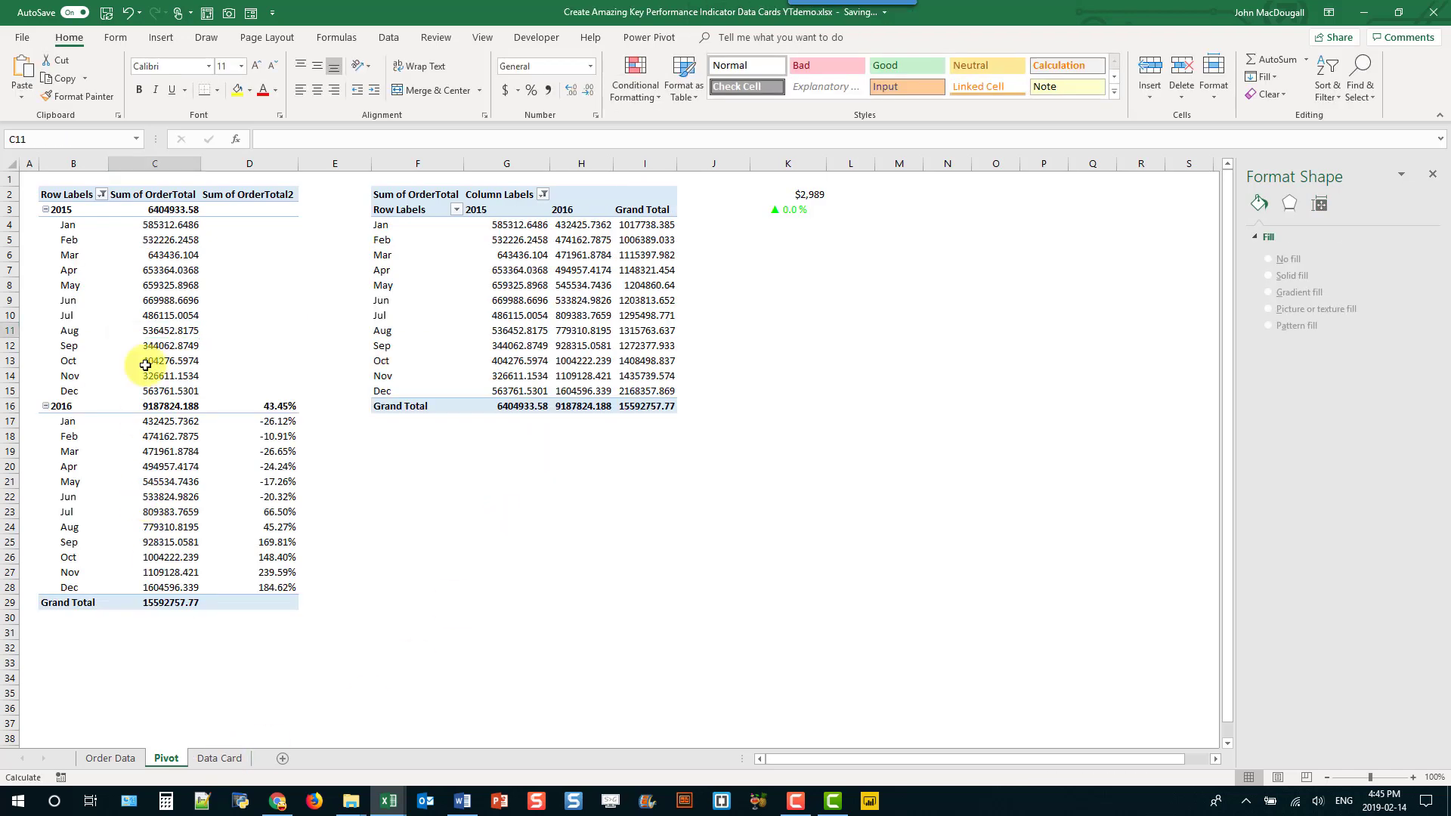
pyautogui.click(73, 198)
pyautogui.hotkey('ctrl', 'v')
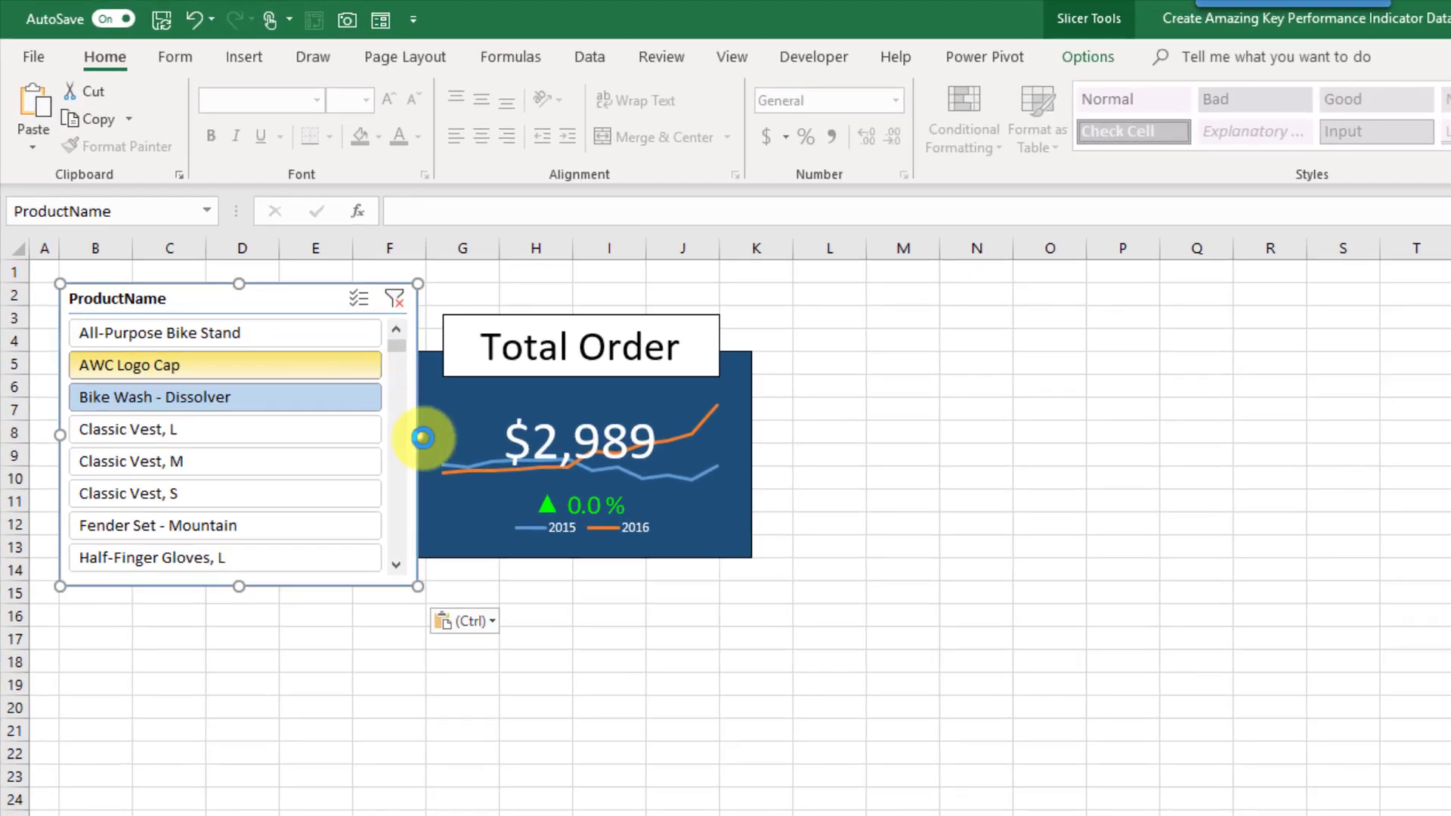
pyautogui.moveTo(422, 437); pyautogui.dragTo(363, 435)
# Filter the data card by the Classic Vest L, M and S products together and clear the ProductName filter
pyautogui.moveTo(249, 423); pyautogui.dragTo(257, 506)
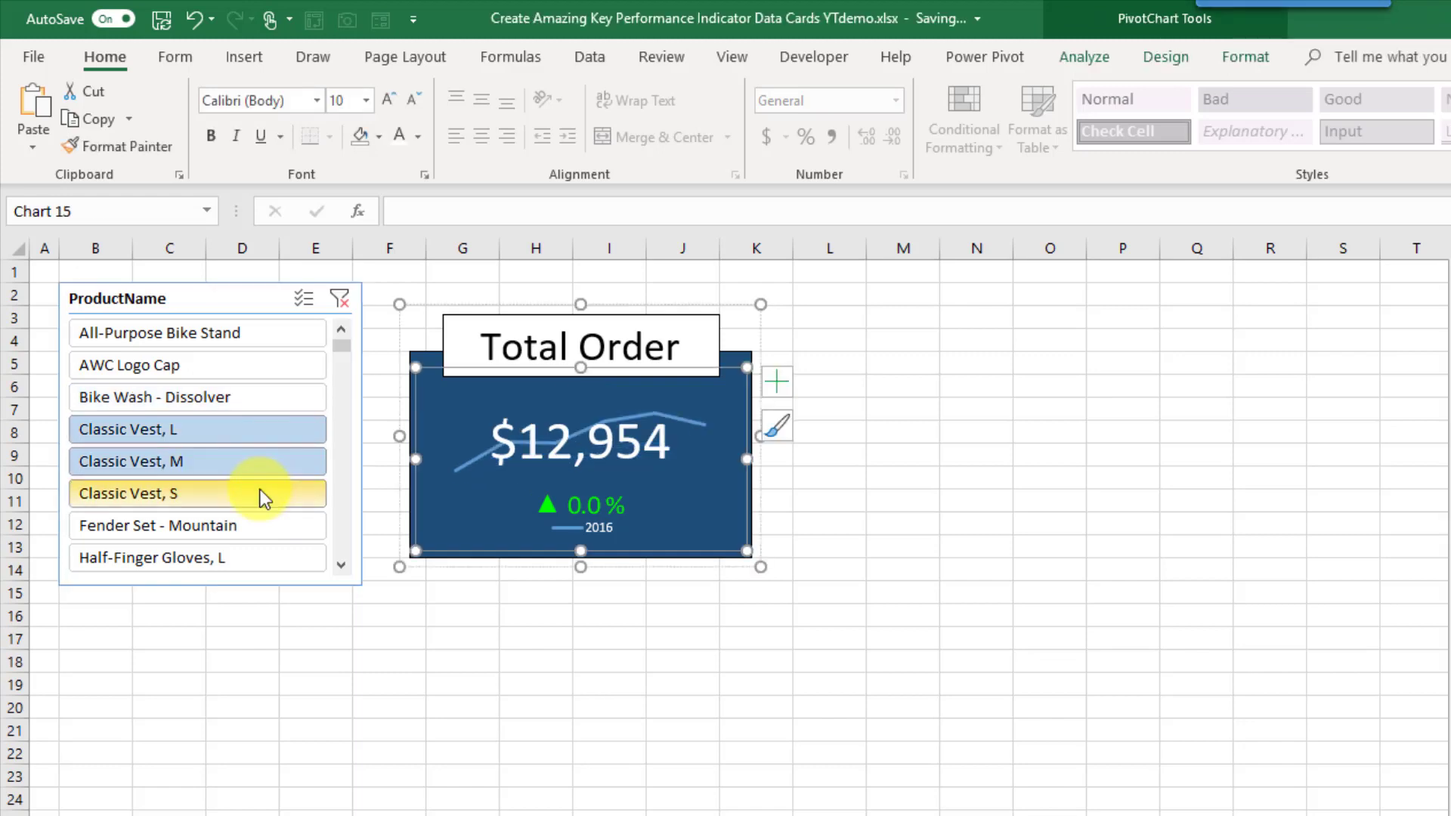
pyautogui.click(340, 297)
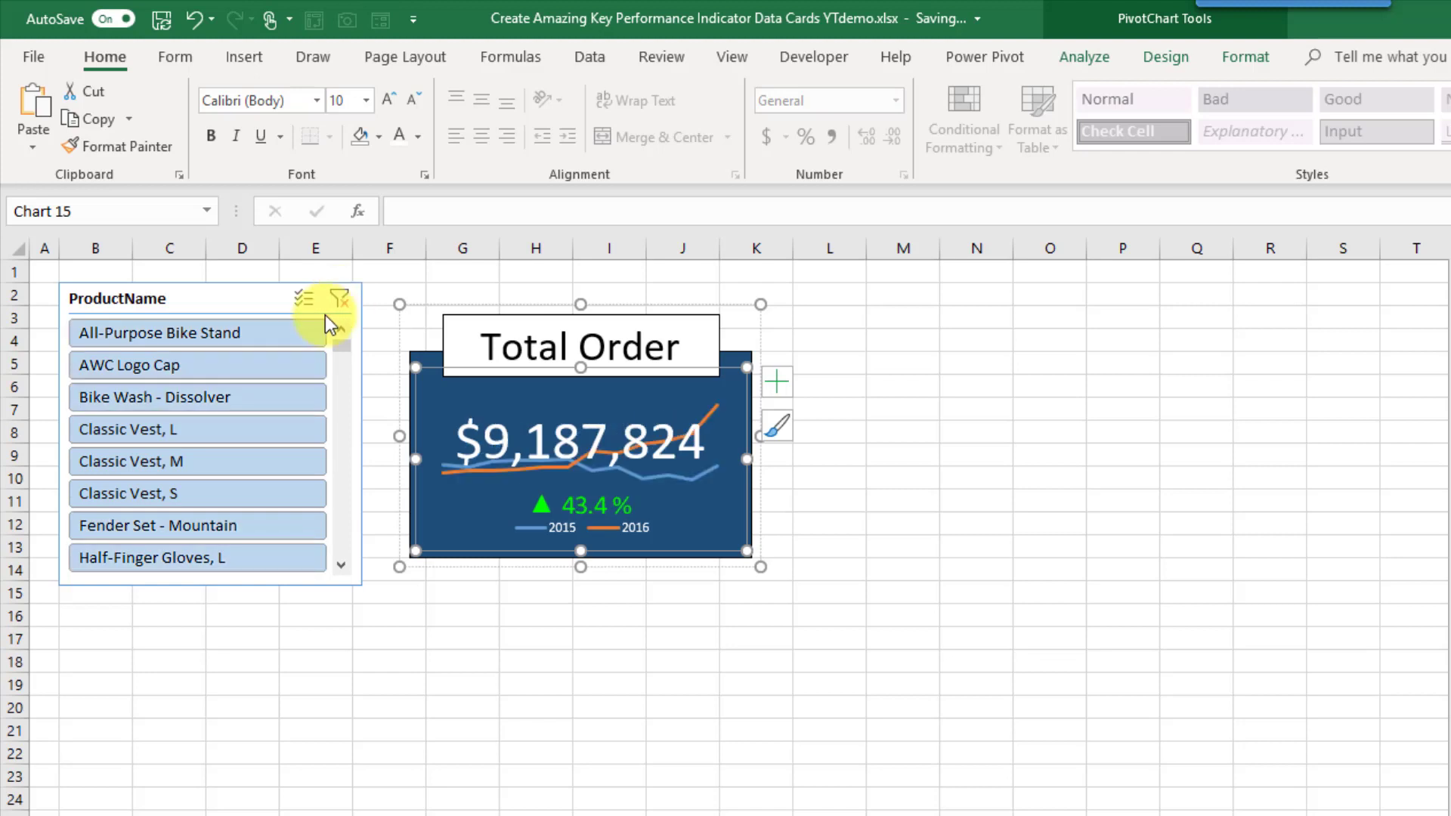